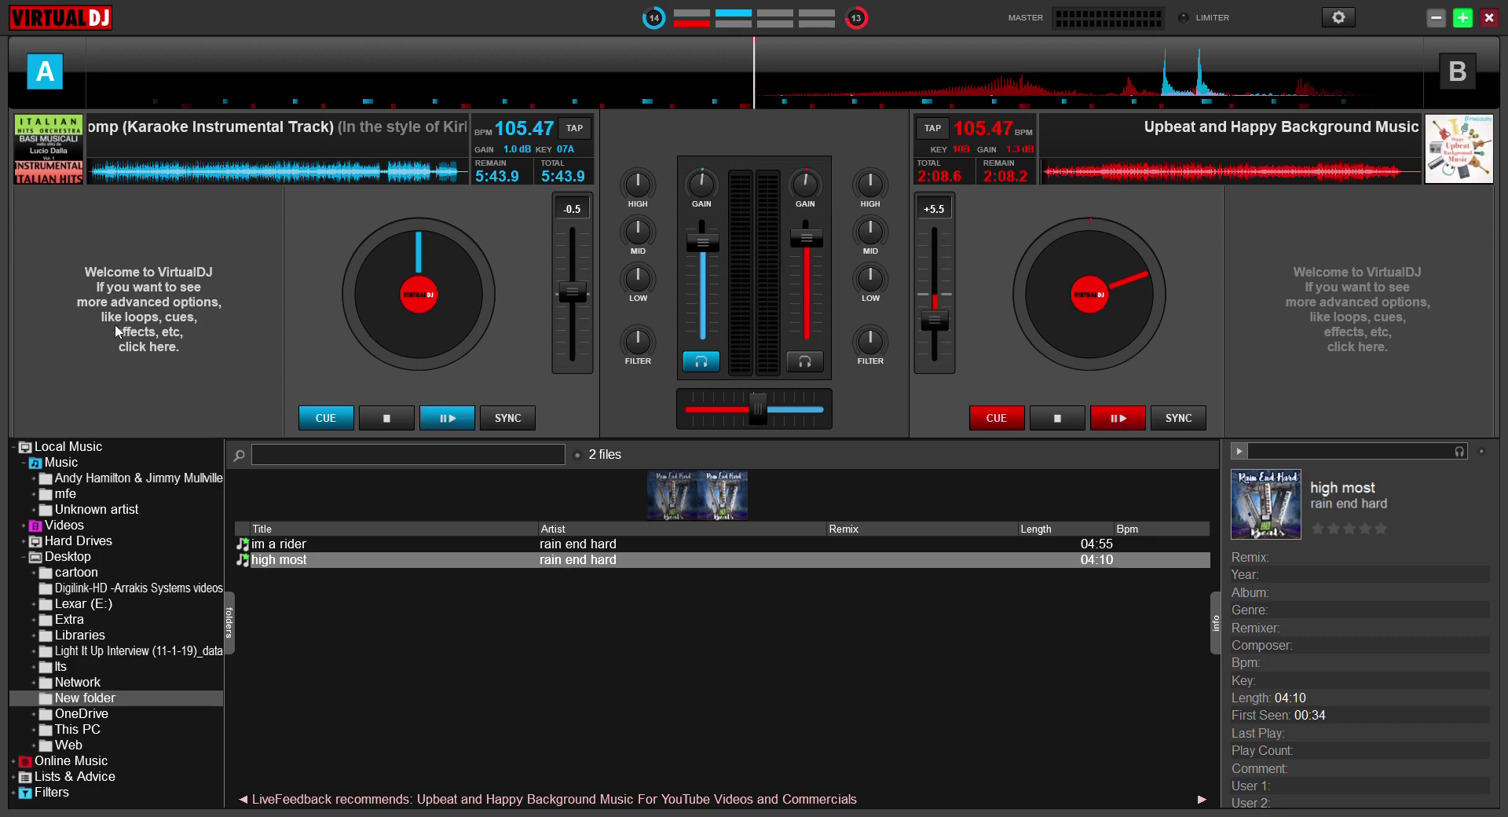
Show the advanced deck options, including loops, effects and hot cue pads
{"action": "left_click", "coordinate": [167, 333]}
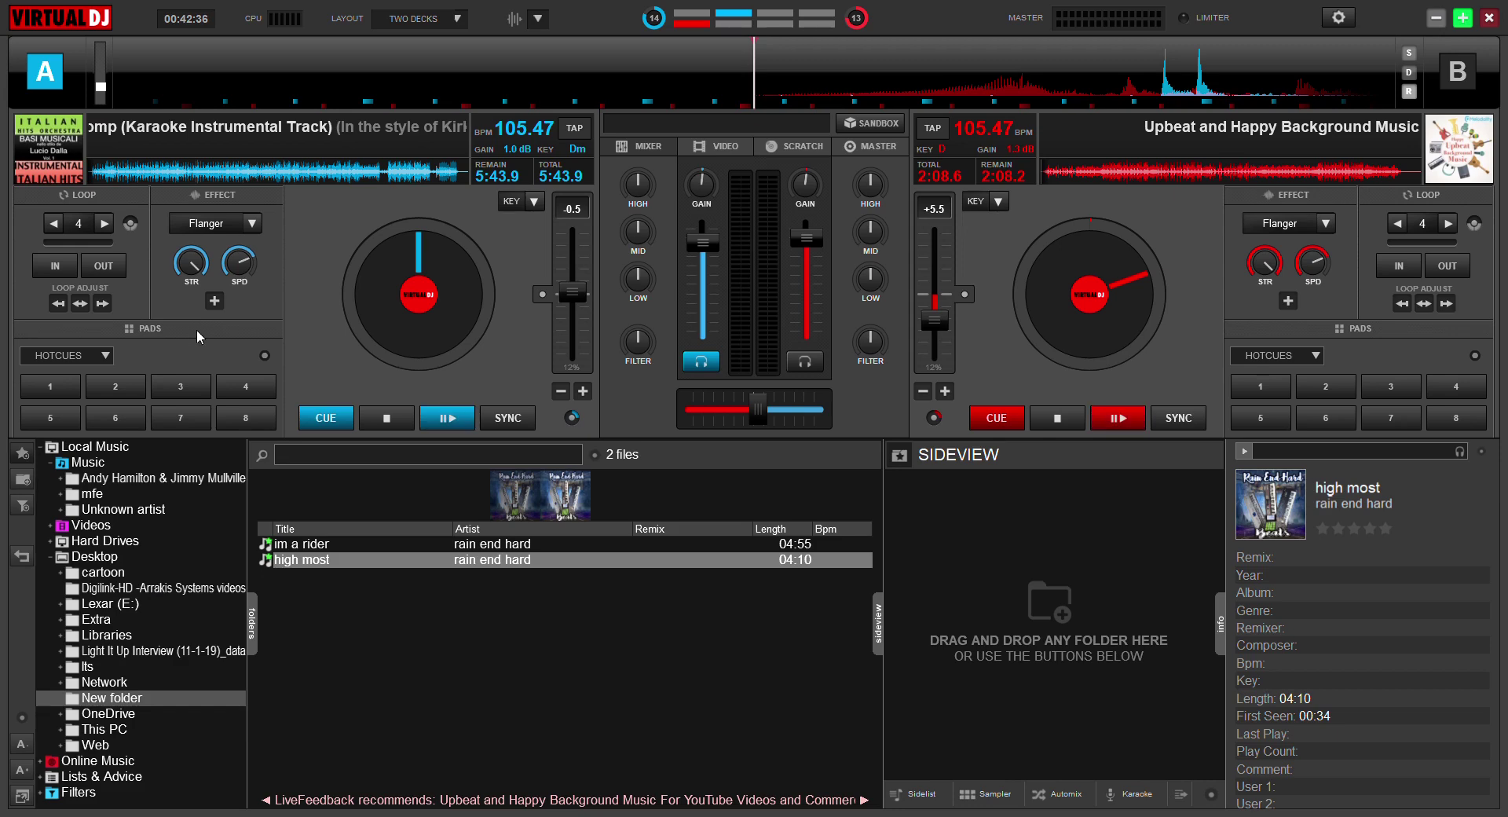
{"action": "mouse_move", "coordinate": [232, 356]}
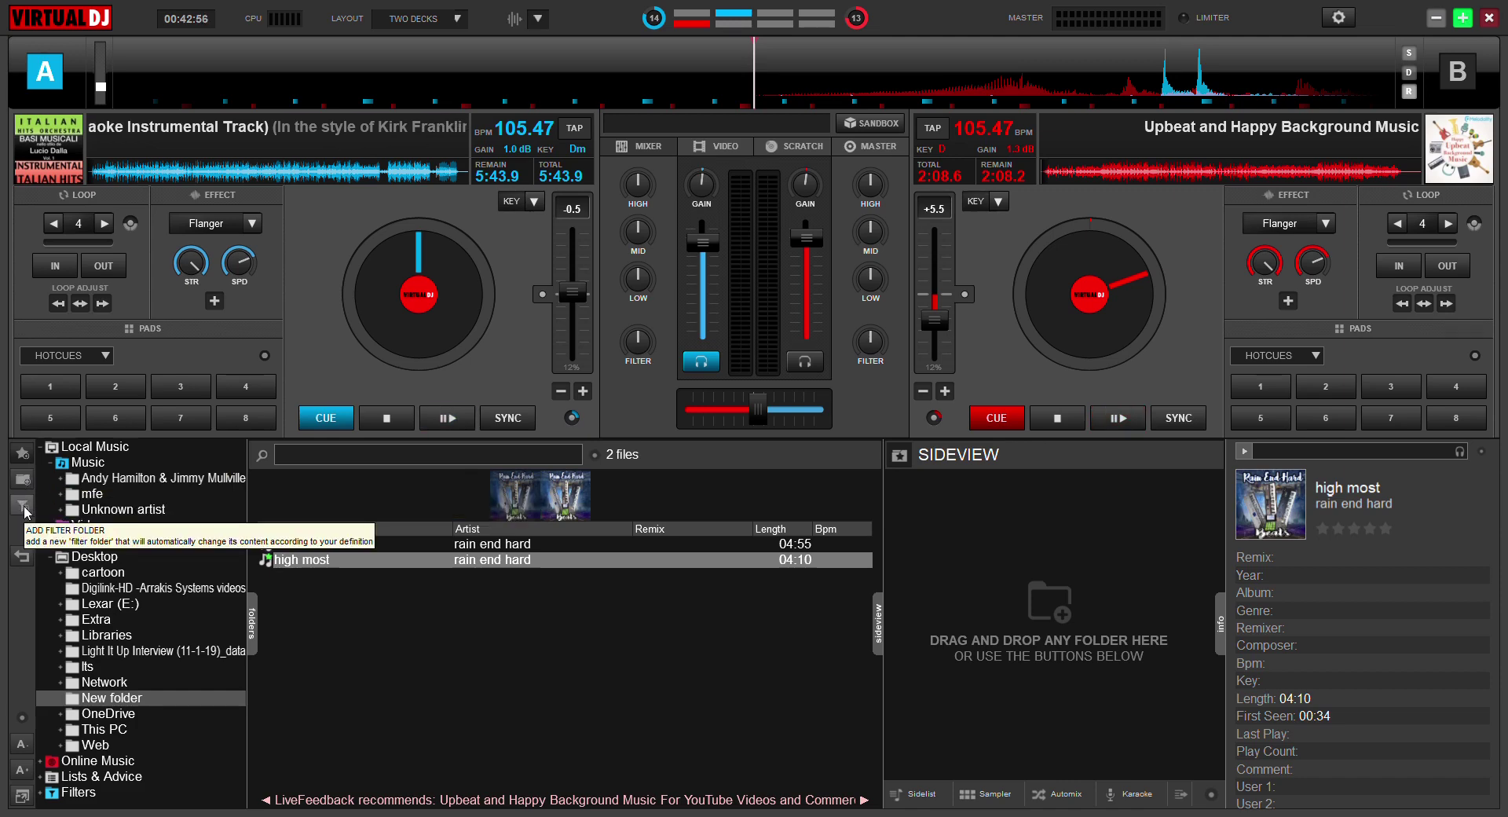
From the New folder on the desktop, load "im a rider" onto deck A and "high most" onto deck B
{"action": "left_click", "coordinate": [105, 449]}
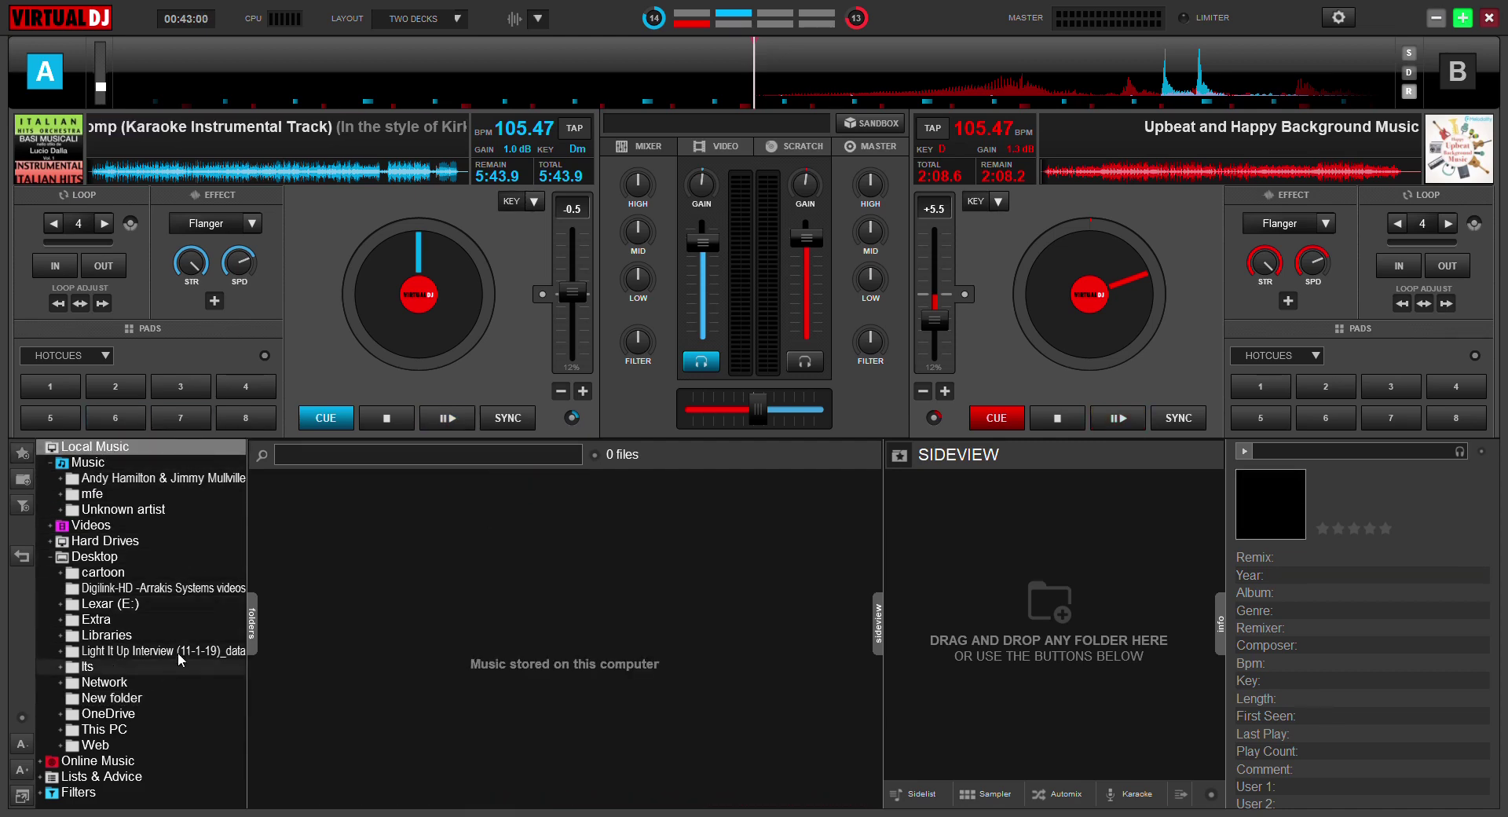
{"action": "left_click", "coordinate": [114, 699]}
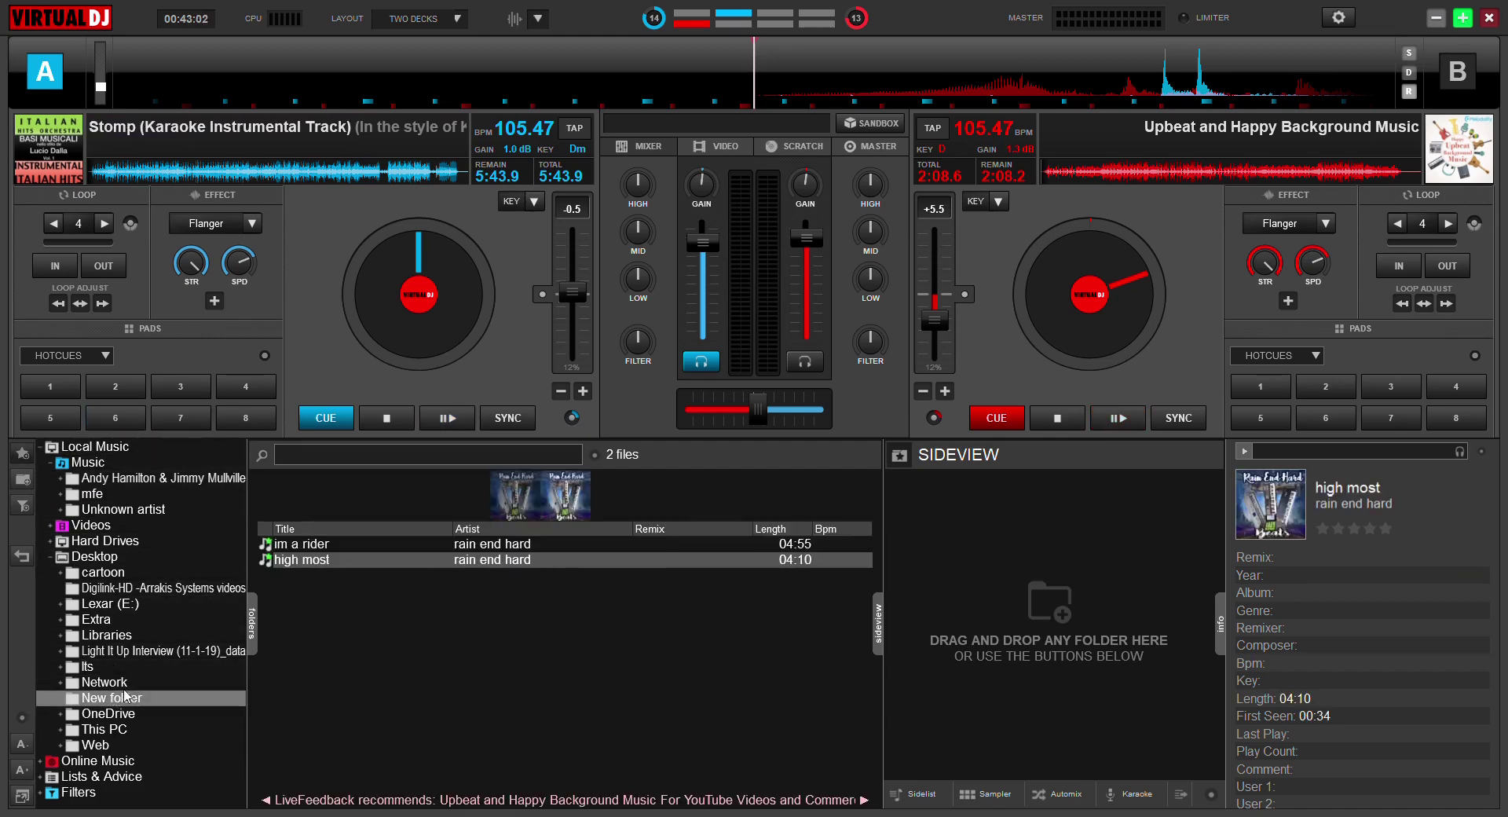
{"action": "left_click_drag", "start_coordinate": [301, 549], "coordinate": [369, 271]}
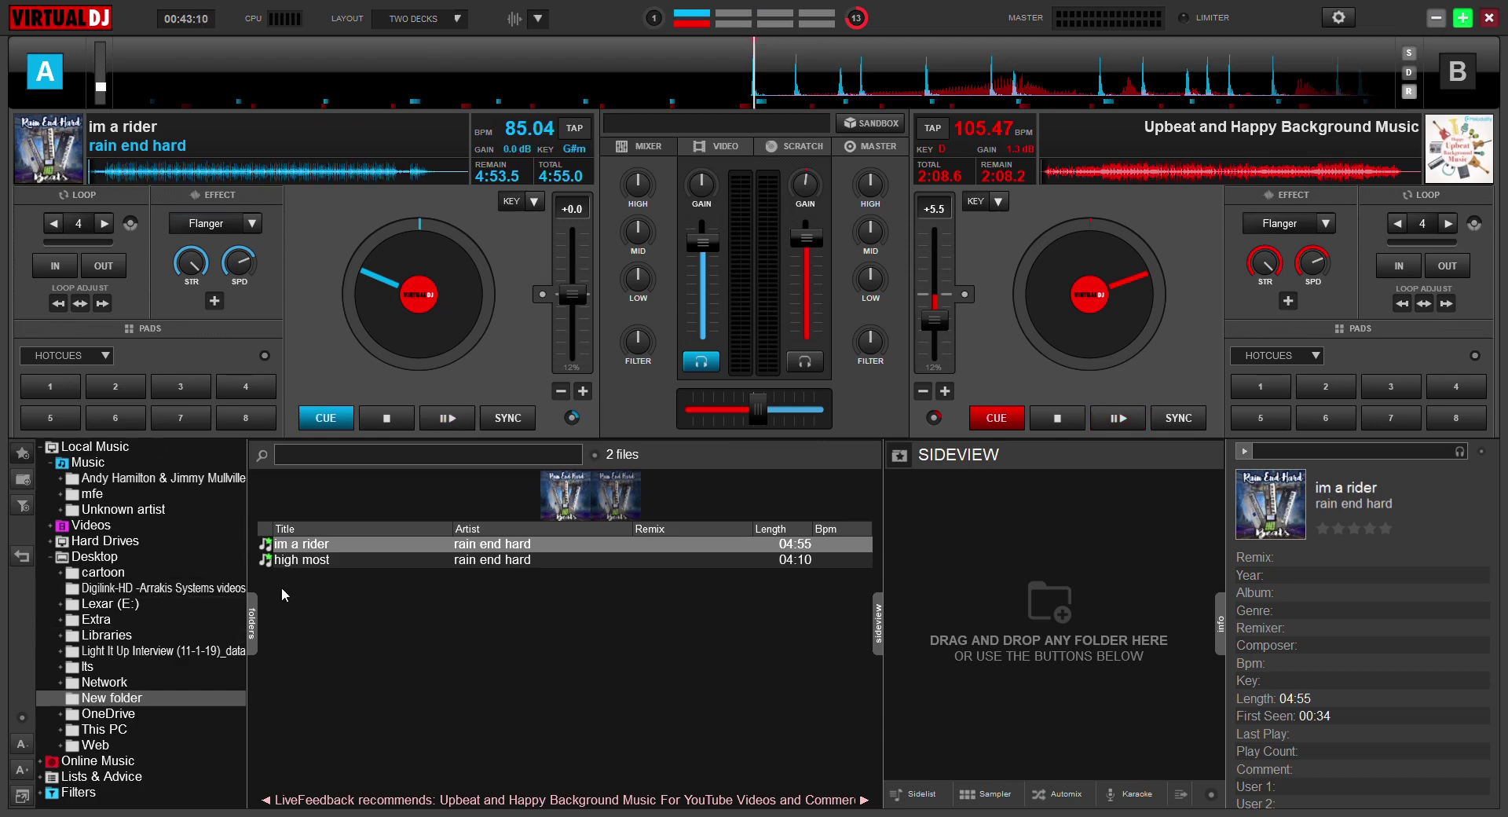
{"action": "left_click_drag", "start_coordinate": [306, 567], "coordinate": [1107, 305]}
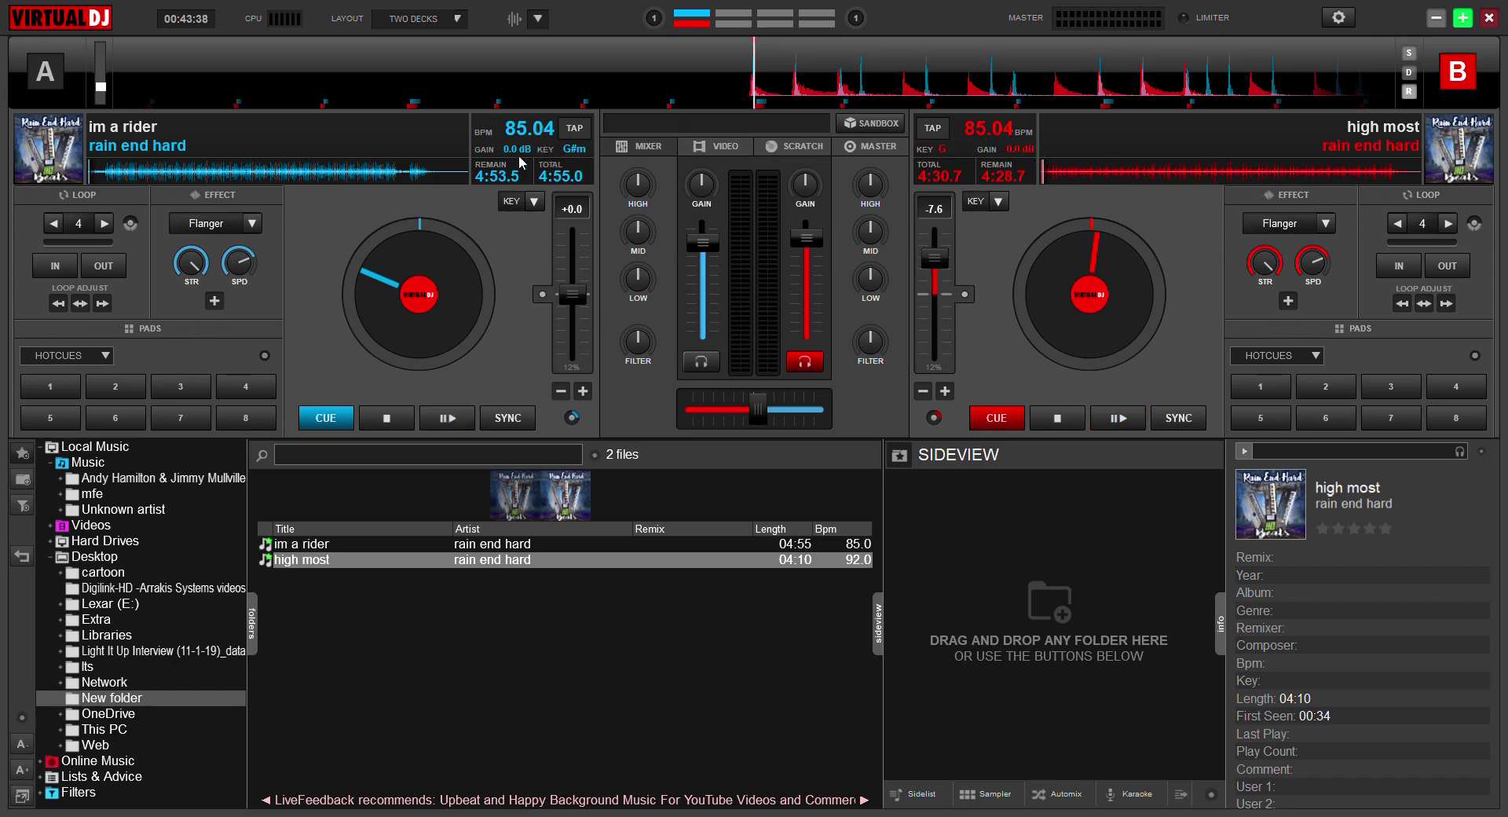
Try slowing deck A's pitch to -3.7 and return it to +0.0
{"action": "mouse_move", "coordinate": [569, 292]}
{"action": "left_mouse_down"}
{"action": "mouse_move", "coordinate": [581, 229]}
{"action": "mouse_move", "coordinate": [582, 364]}
{"action": "mouse_move", "coordinate": [586, 272]}
{"action": "left_mouse_up"}
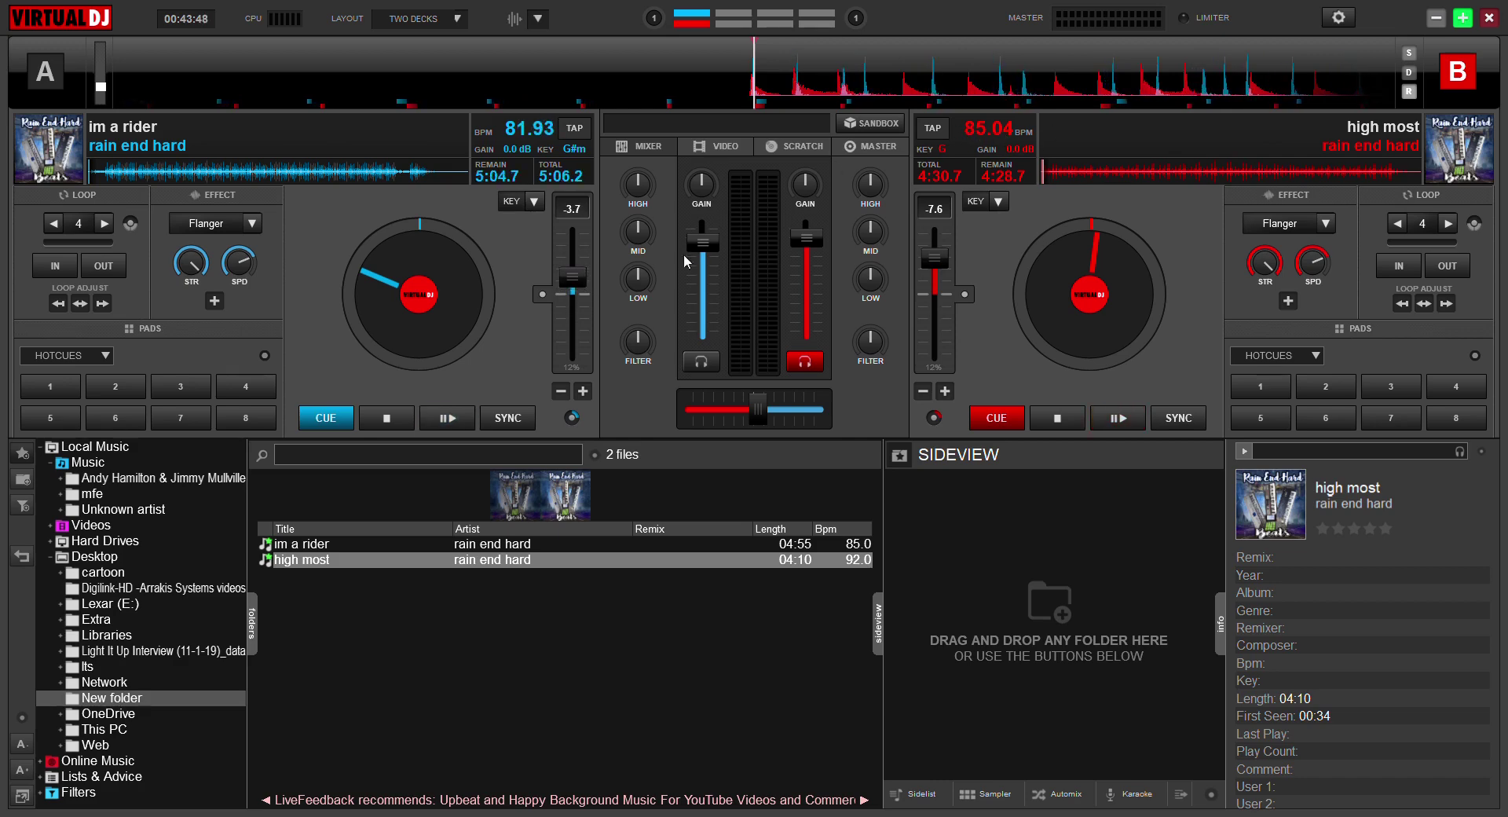
{"action": "mouse_move", "coordinate": [576, 276]}
{"action": "left_mouse_down"}
{"action": "mouse_move", "coordinate": [577, 260]}
{"action": "mouse_move", "coordinate": [579, 295]}
{"action": "left_mouse_up"}
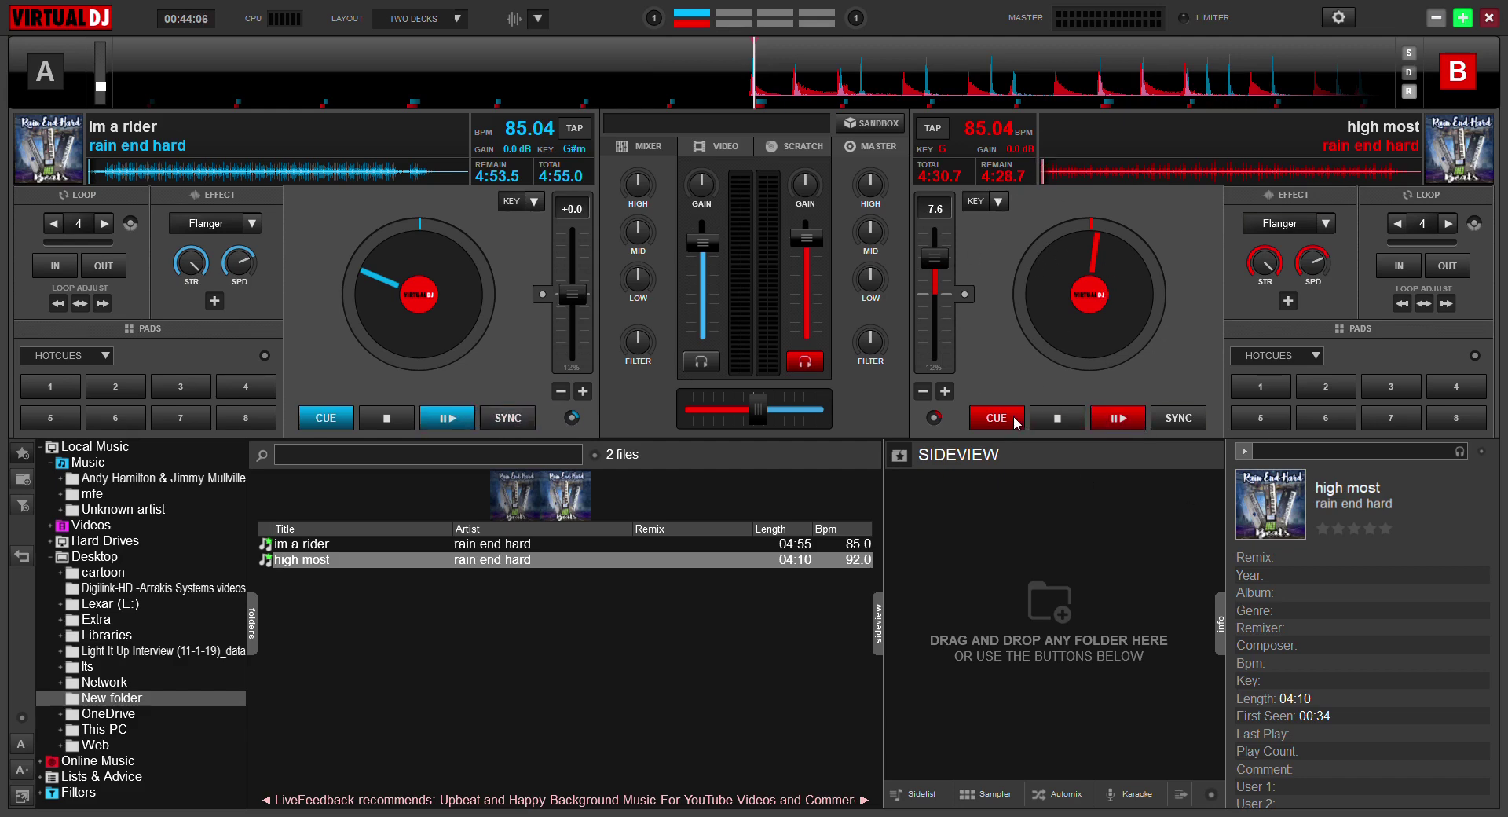
Play "high most" on deck B and raise its gain to 5.7 dB and its volume fader slightly
{"action": "left_click", "coordinate": [1138, 417]}
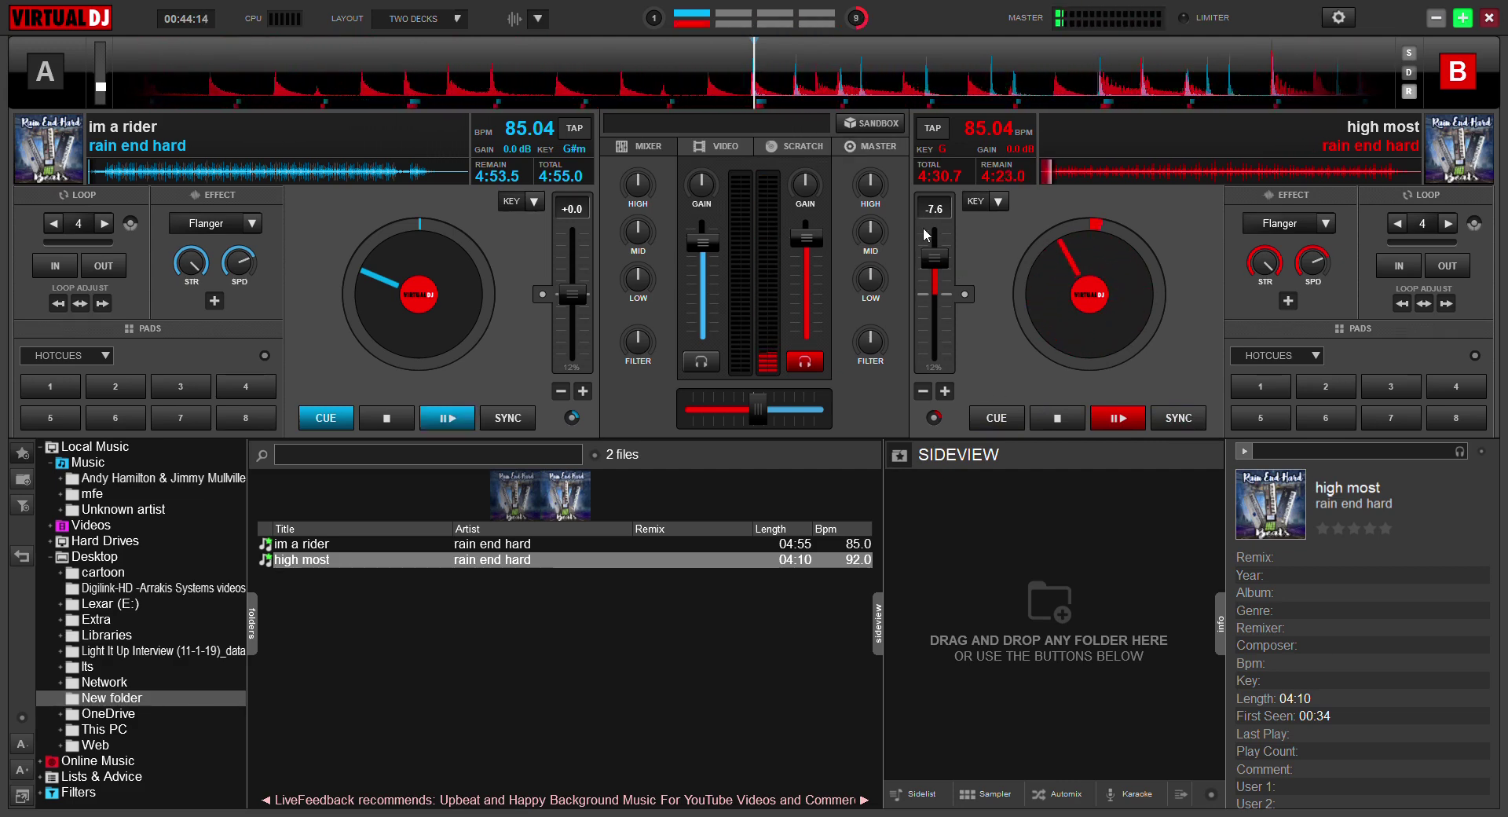
{"action": "mouse_move", "coordinate": [934, 260]}
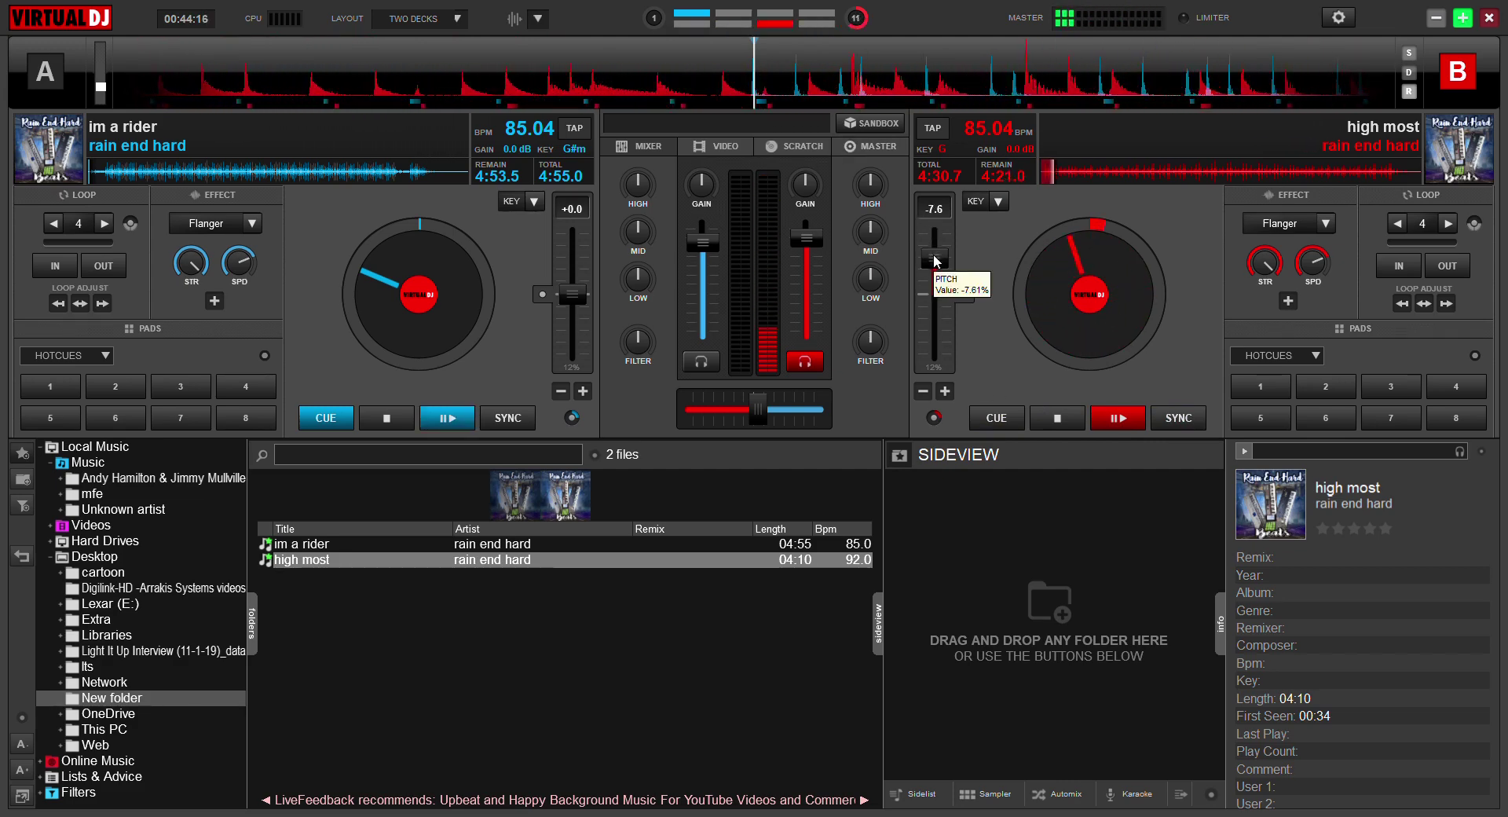
{"action": "left_click_drag", "start_coordinate": [805, 237], "coordinate": [807, 165]}
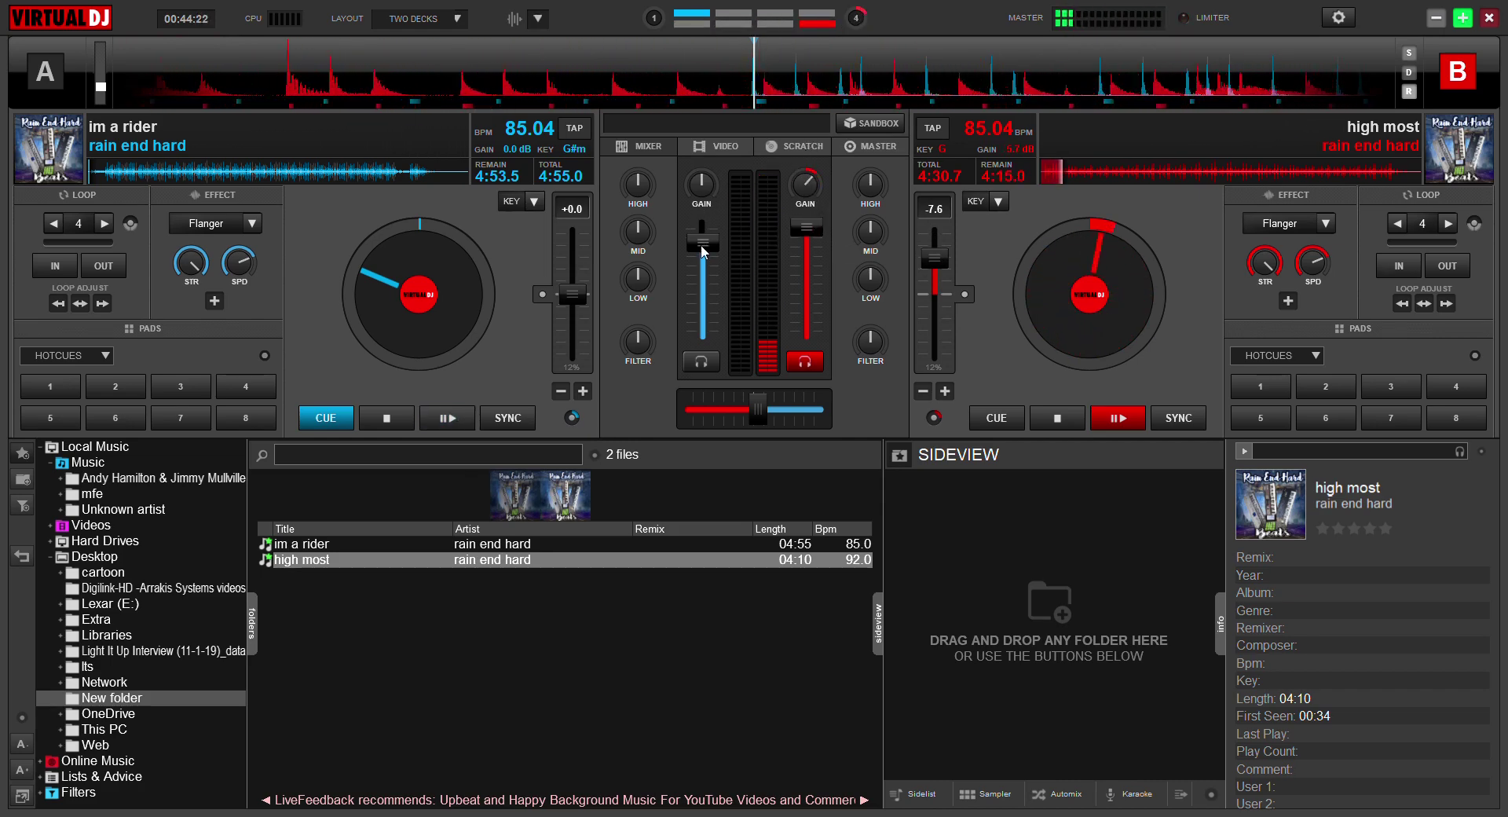
Play "im a rider" on deck A, raise its gain to 10.9 dB and pull its volume fader down slightly
{"action": "mouse_move", "coordinate": [703, 251]}
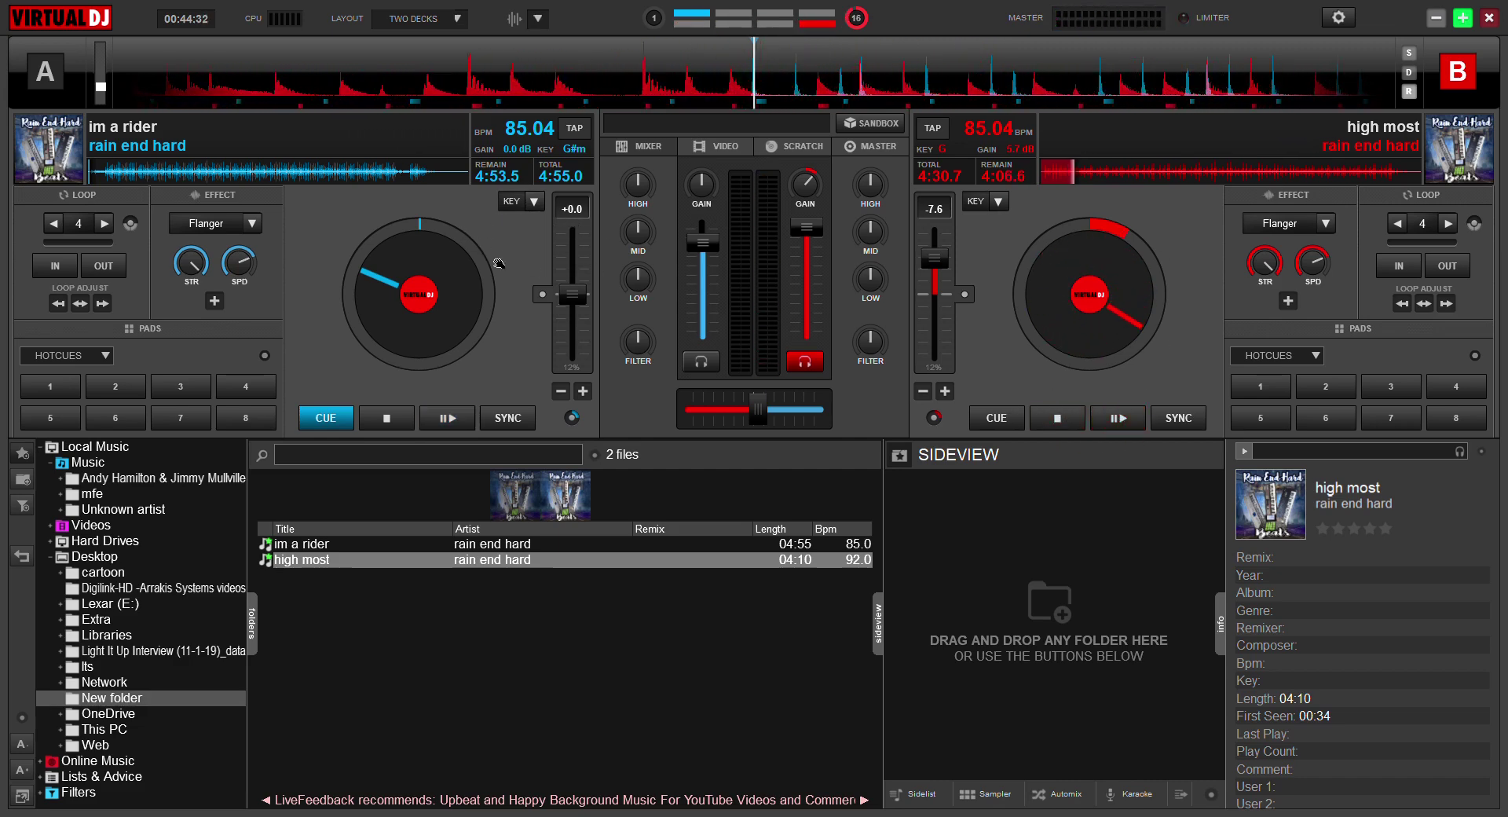
{"action": "left_click", "coordinate": [444, 419]}
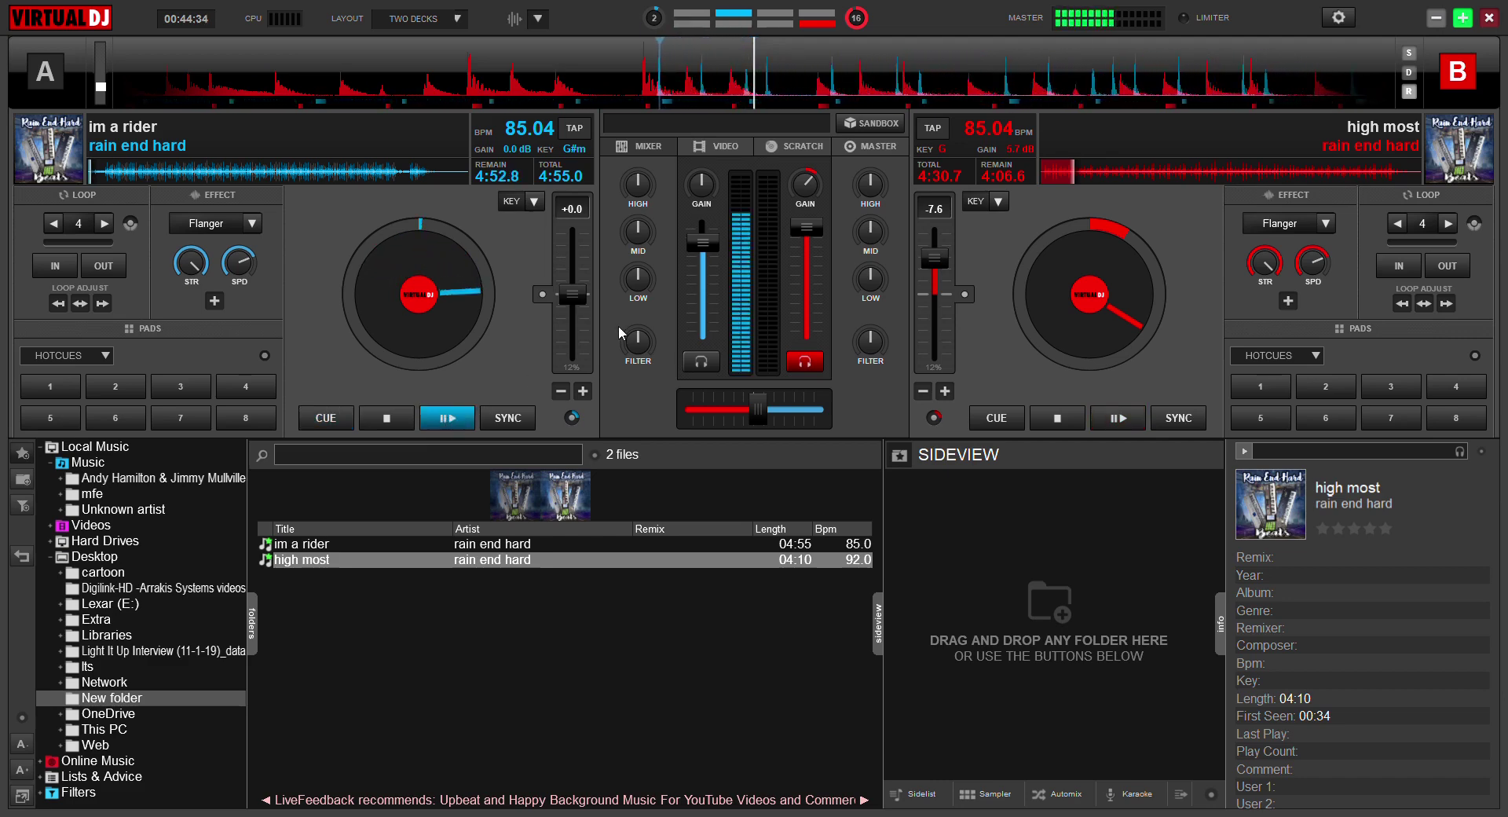
{"action": "left_click_drag", "start_coordinate": [701, 242], "coordinate": [698, 125]}
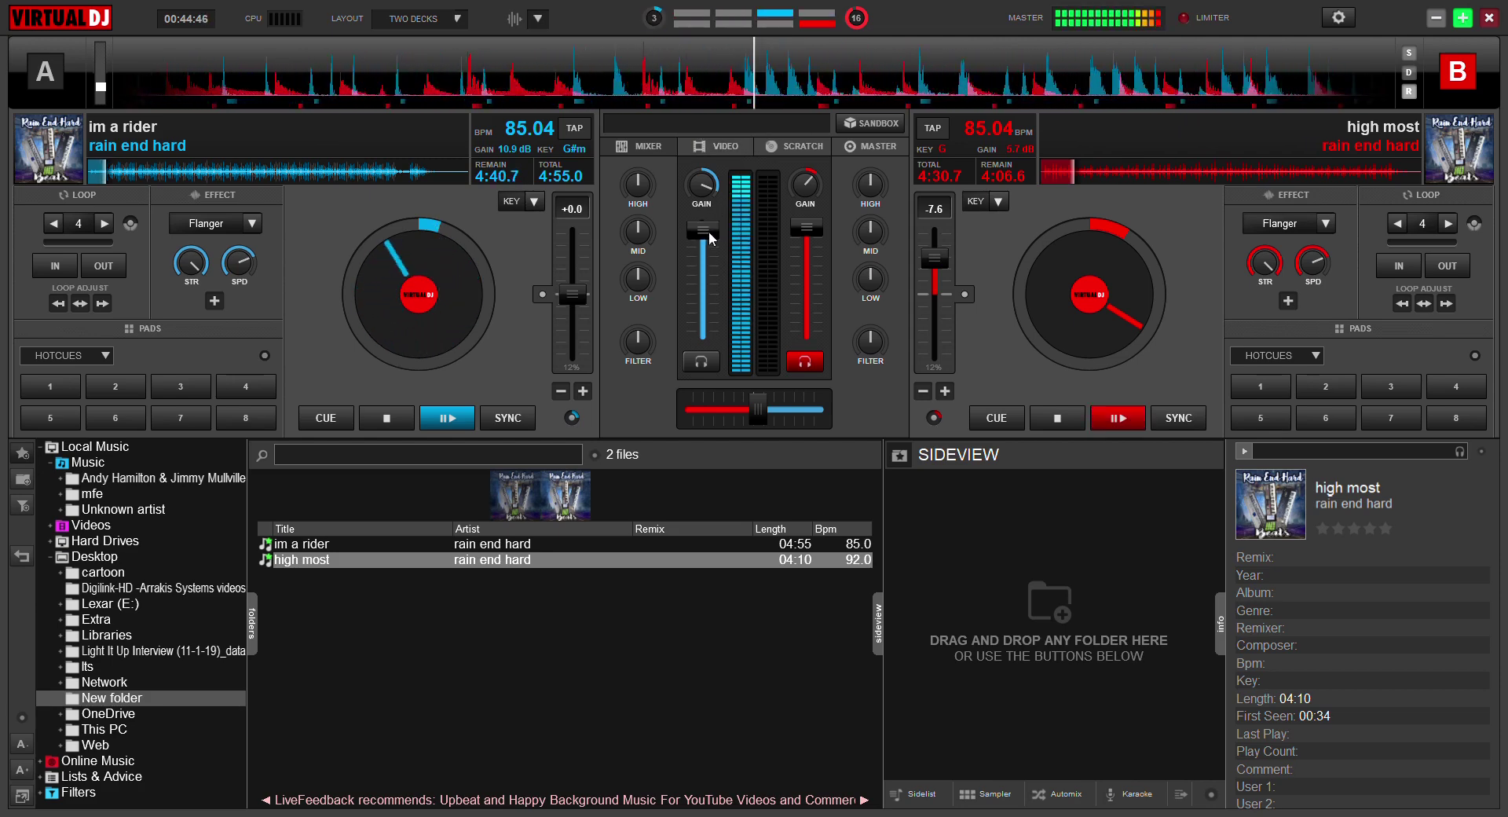
{"action": "left_click_drag", "start_coordinate": [708, 227], "coordinate": [708, 265]}
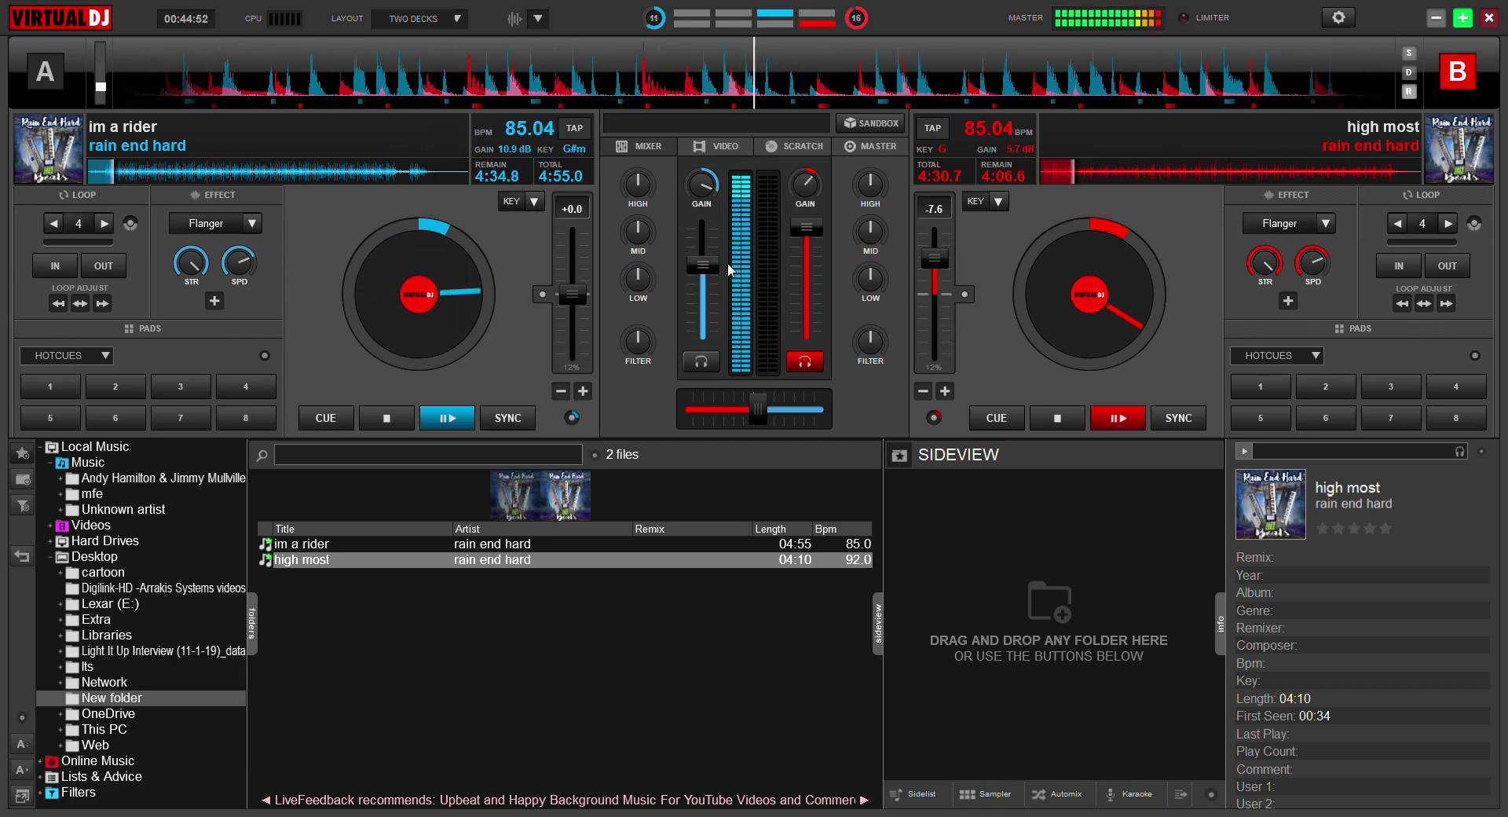
Move the crossfader fully to deck B and resume playback of "high most"
{"action": "left_click_drag", "start_coordinate": [757, 407], "coordinate": [835, 404]}
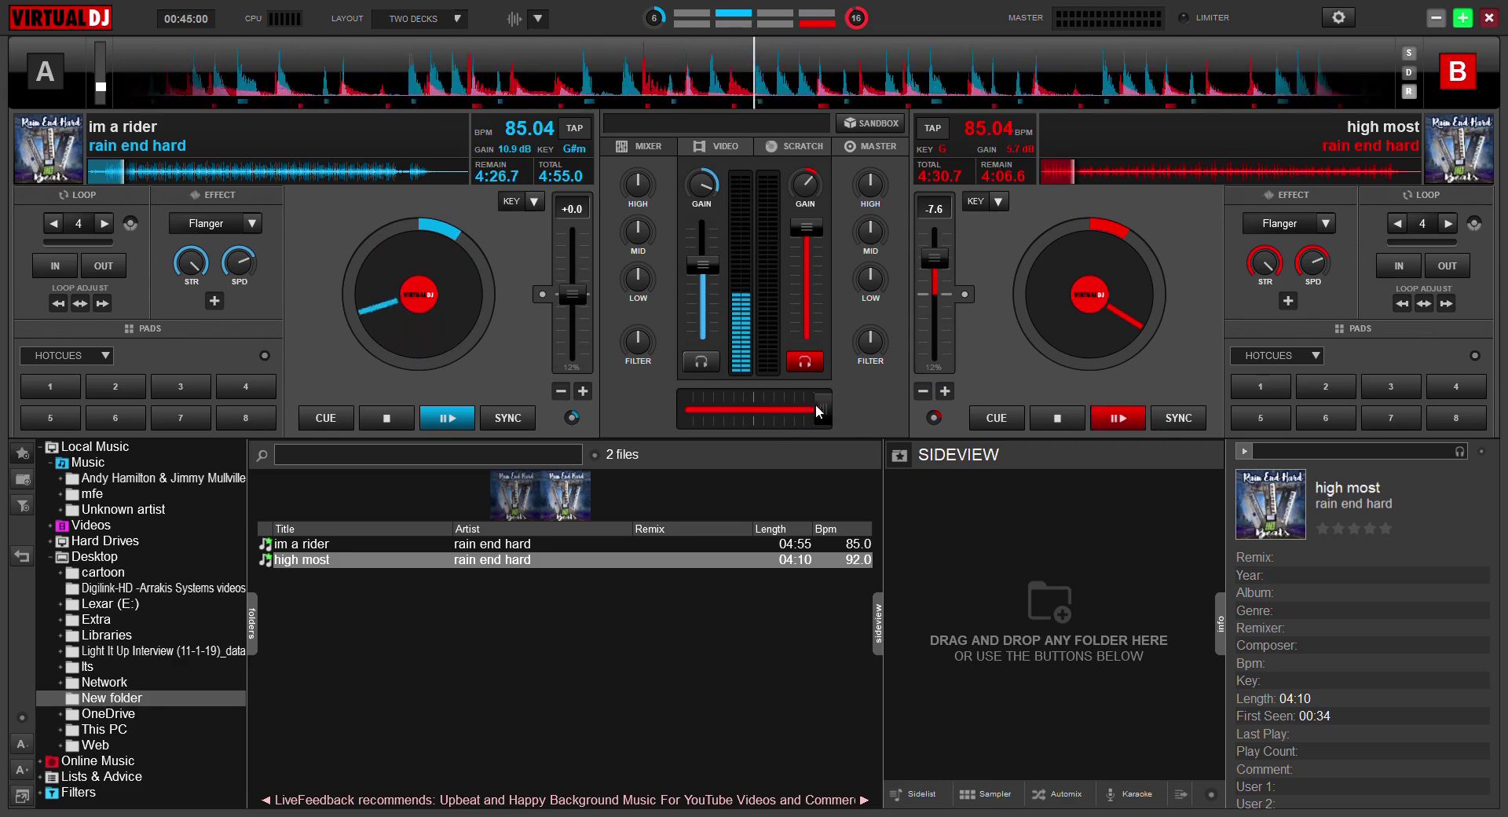
{"action": "left_click_drag", "start_coordinate": [796, 407], "coordinate": [852, 398]}
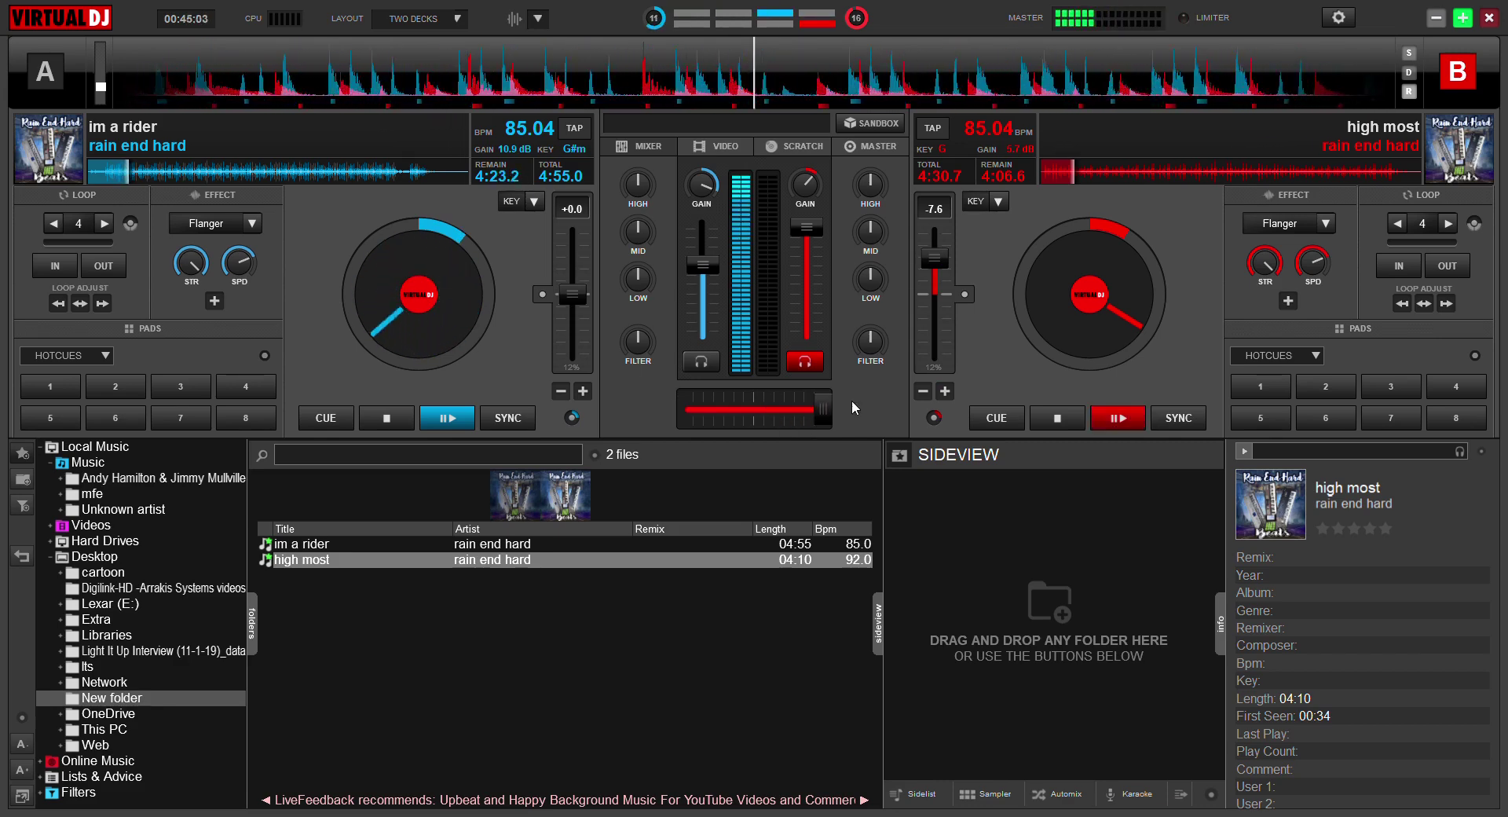
{"action": "left_click", "coordinate": [1119, 421]}
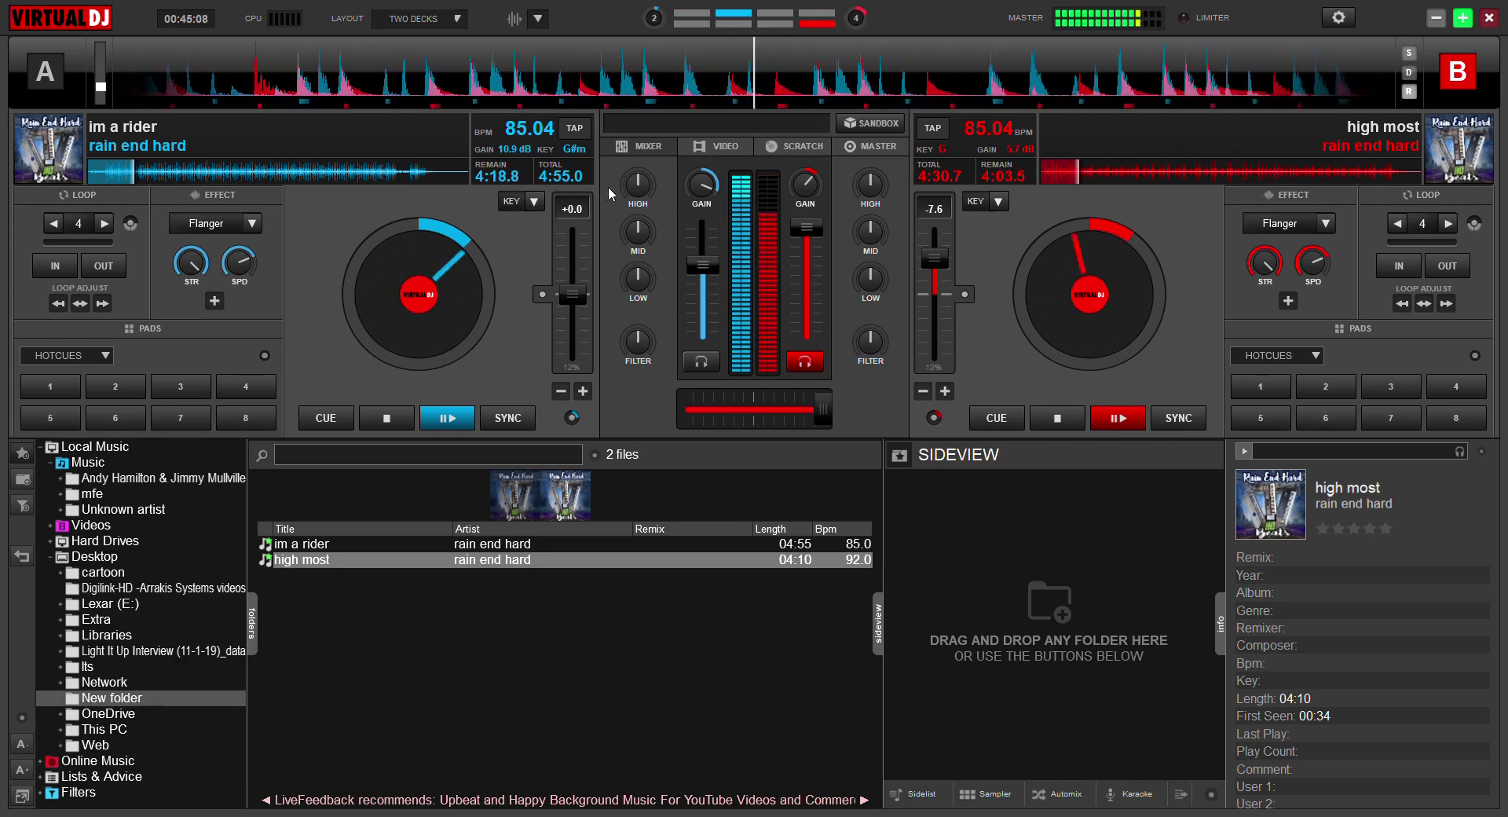
Center the crossfader and scratch deck B's platter back and forth while both tracks play
{"action": "left_click_drag", "start_coordinate": [818, 416], "coordinate": [752, 420]}
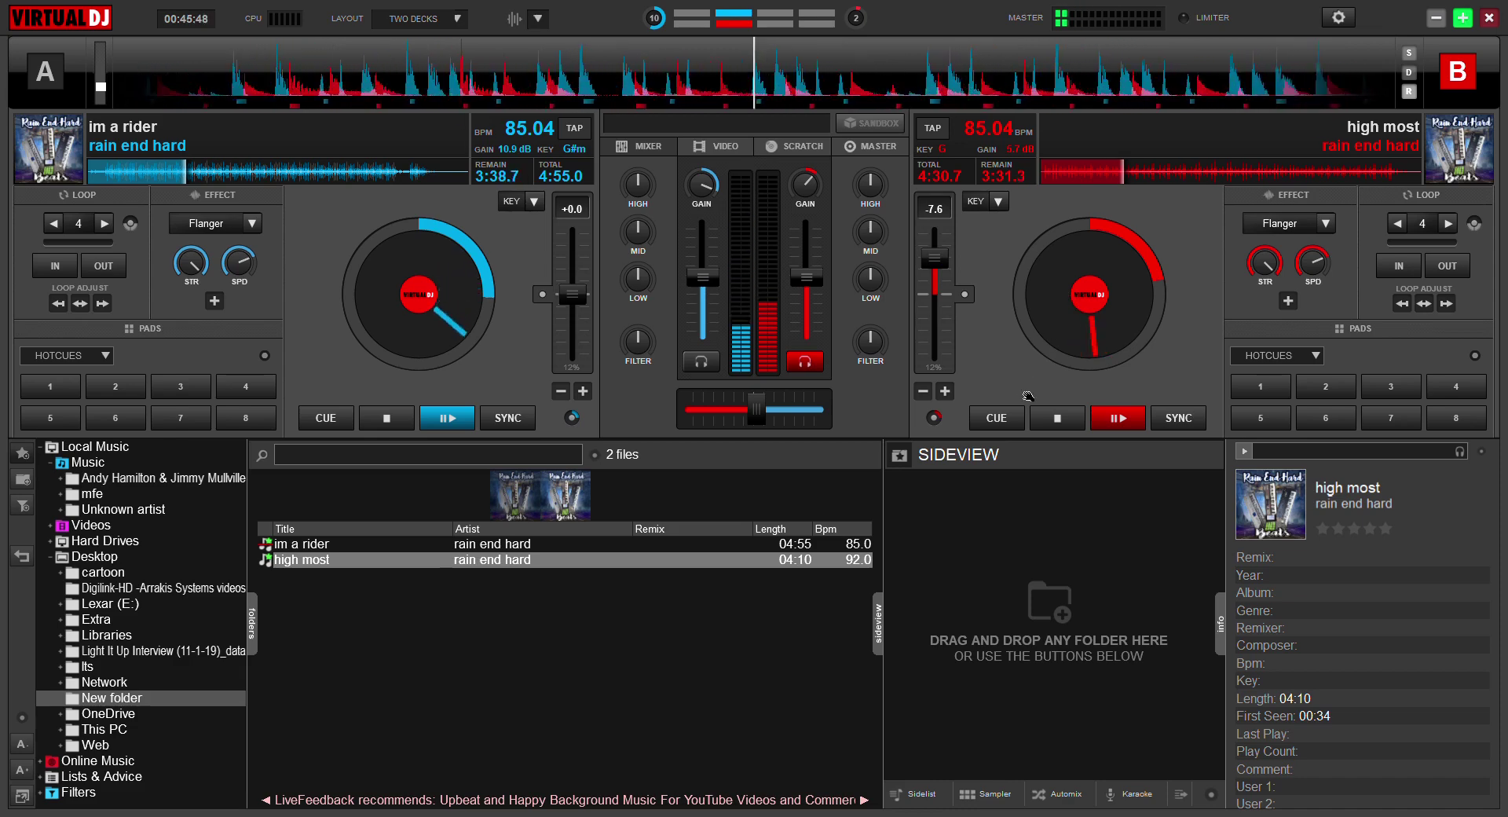
{"action": "left_click_drag", "start_coordinate": [1066, 339], "coordinate": [1066, 302]}
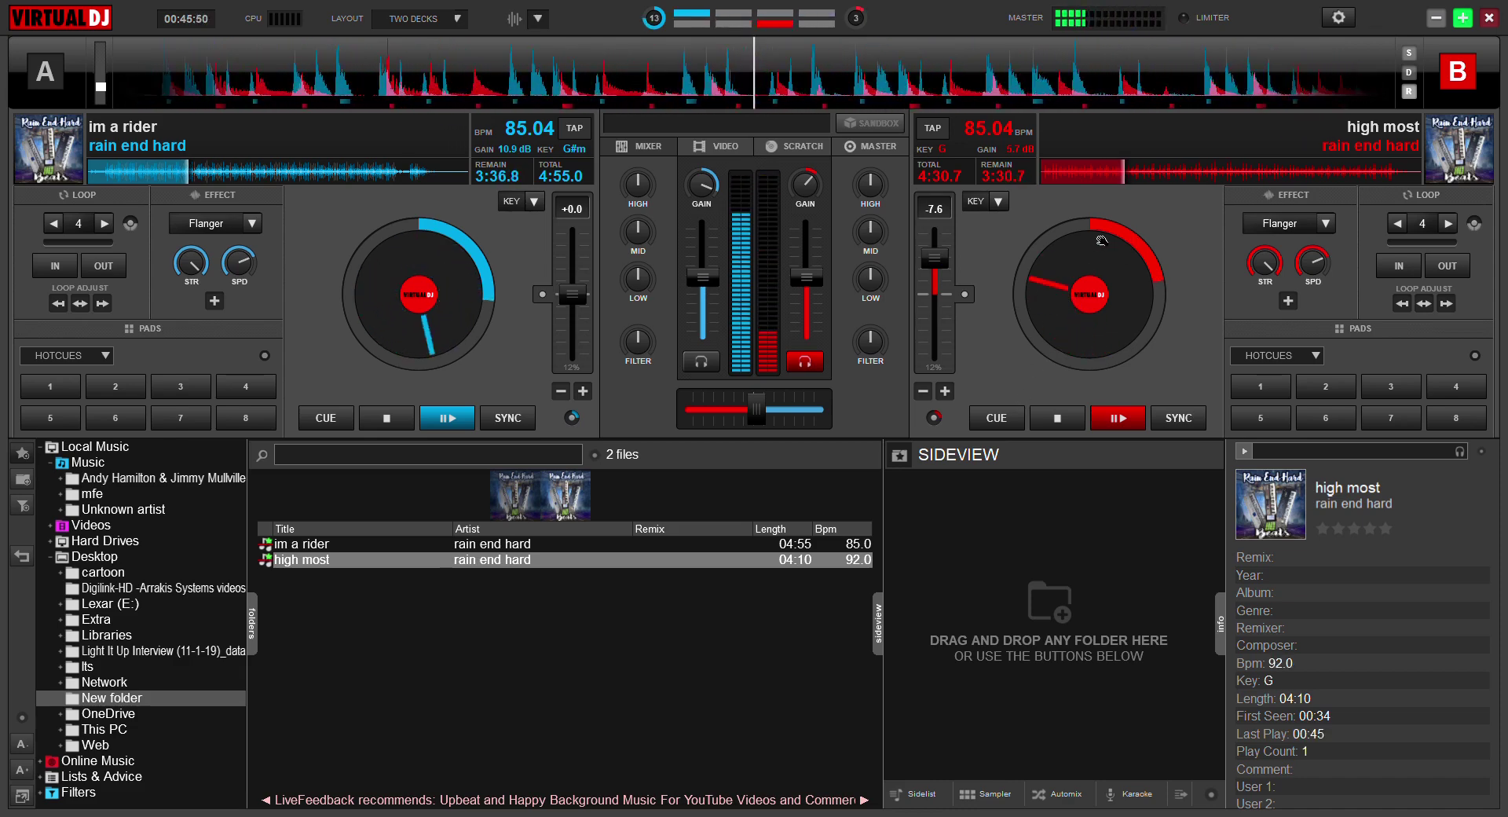
{"action": "left_click_drag", "start_coordinate": [1103, 242], "coordinate": [1078, 274]}
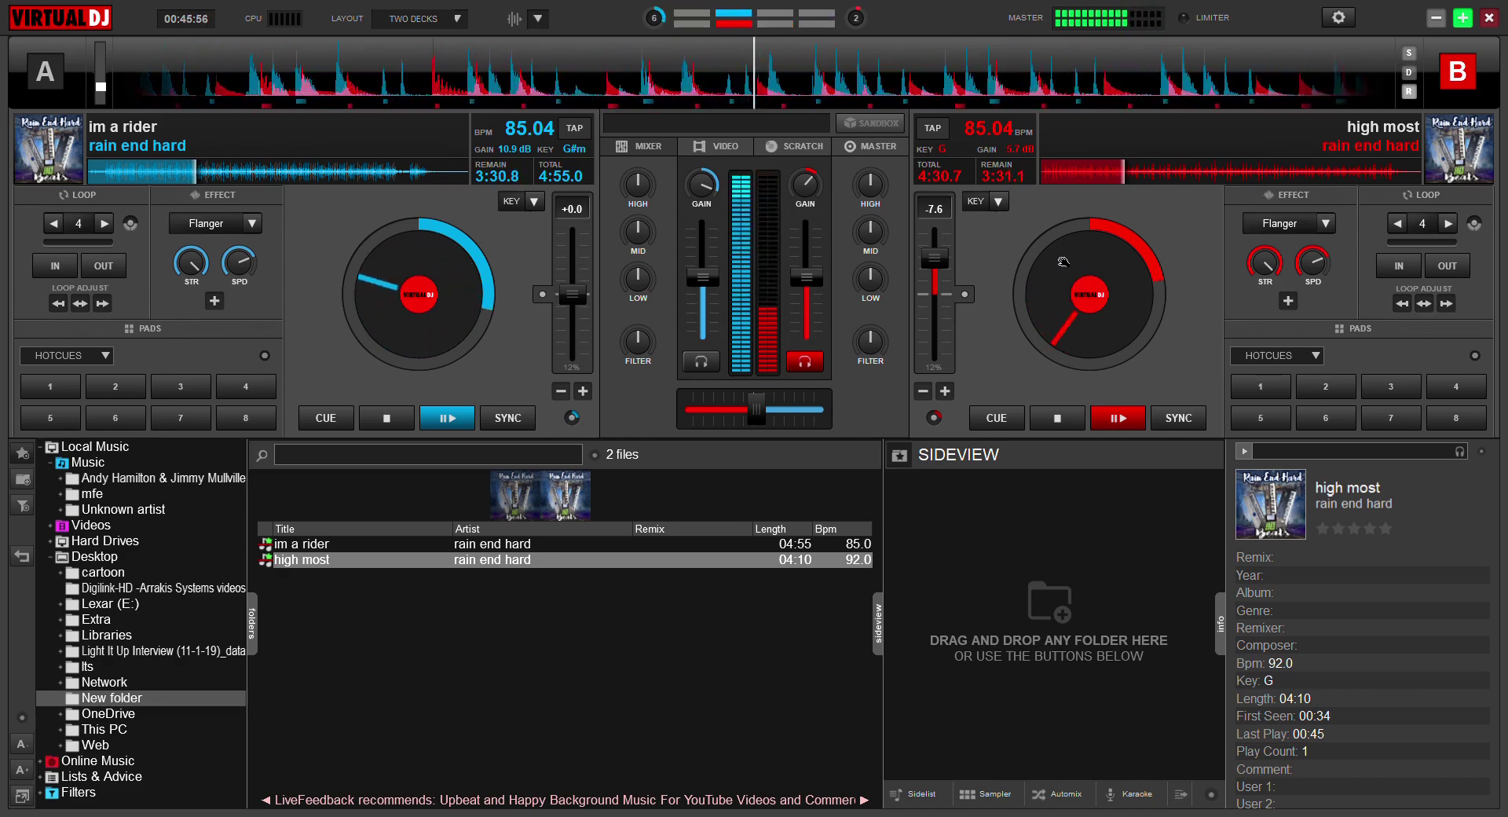
{"action": "left_click_drag", "start_coordinate": [1060, 295], "coordinate": [1053, 242]}
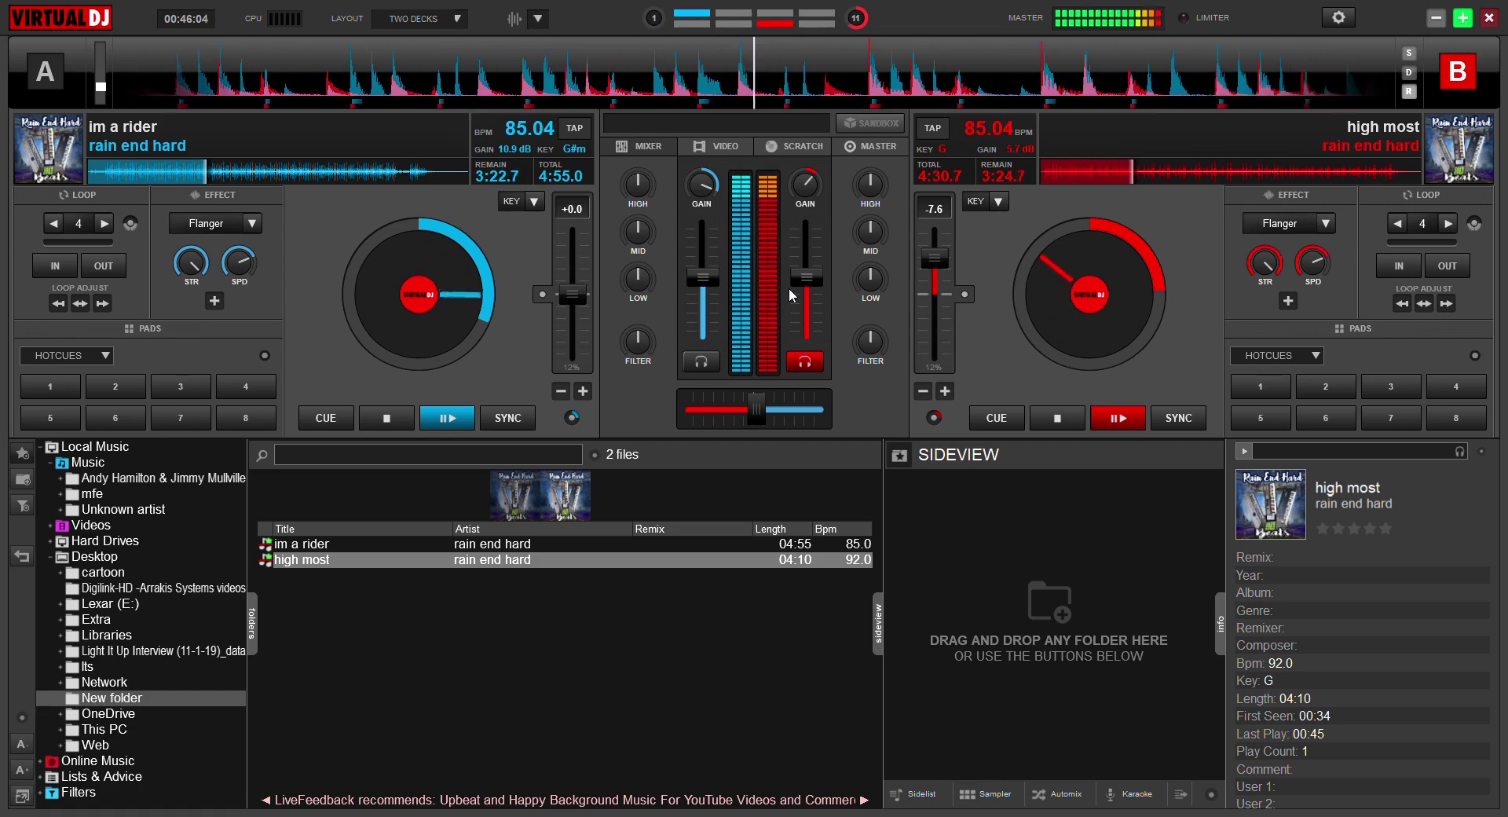
Fade fully to deck A, raise deck B's volume fader slightly, and return the crossfader to the center
{"action": "left_click_drag", "start_coordinate": [757, 408], "coordinate": [413, 446]}
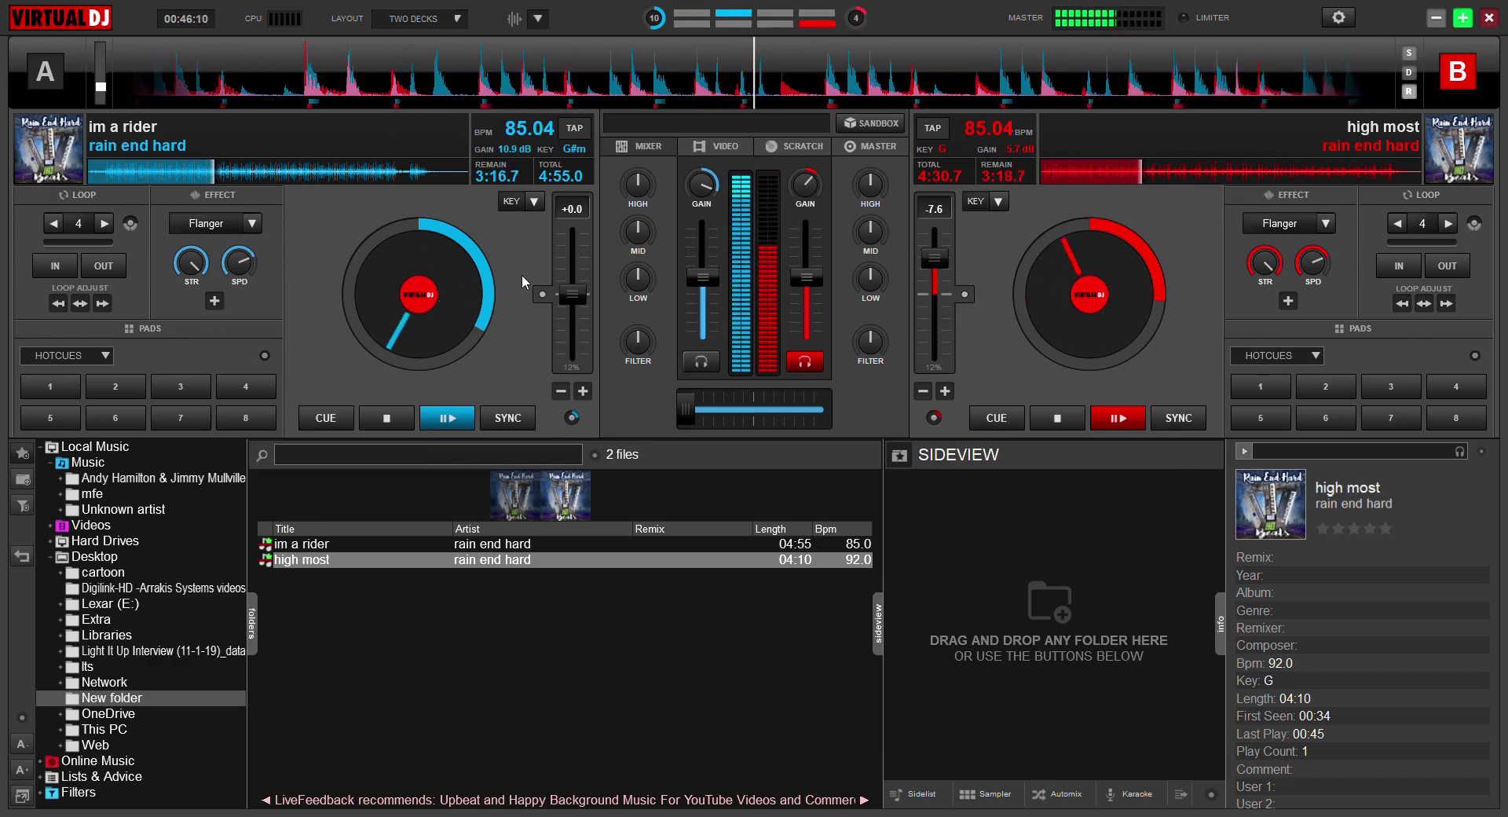
{"action": "left_click_drag", "start_coordinate": [806, 276], "coordinate": [808, 268]}
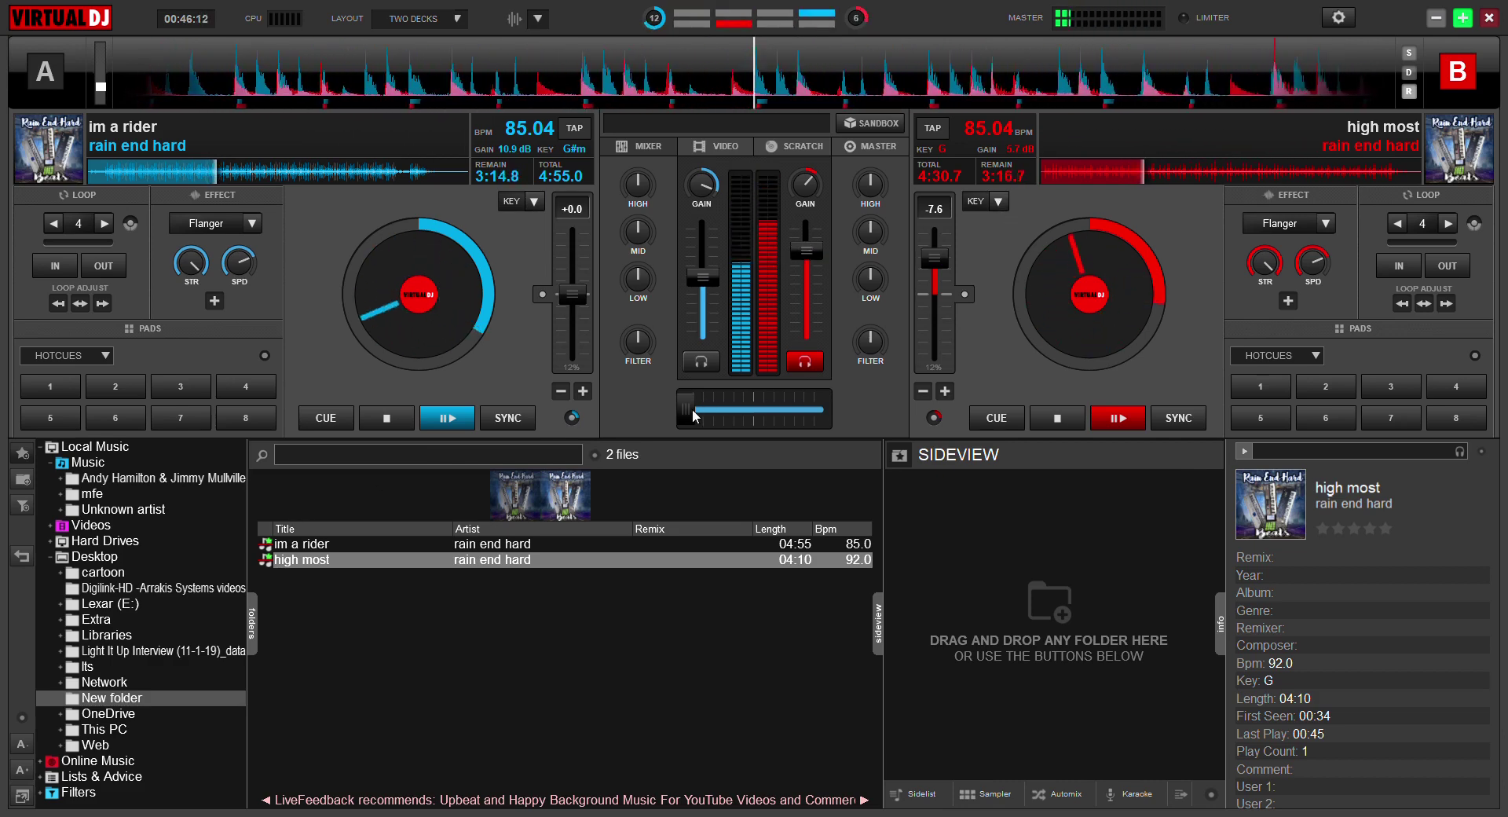
{"action": "left_click_drag", "start_coordinate": [692, 409], "coordinate": [767, 428]}
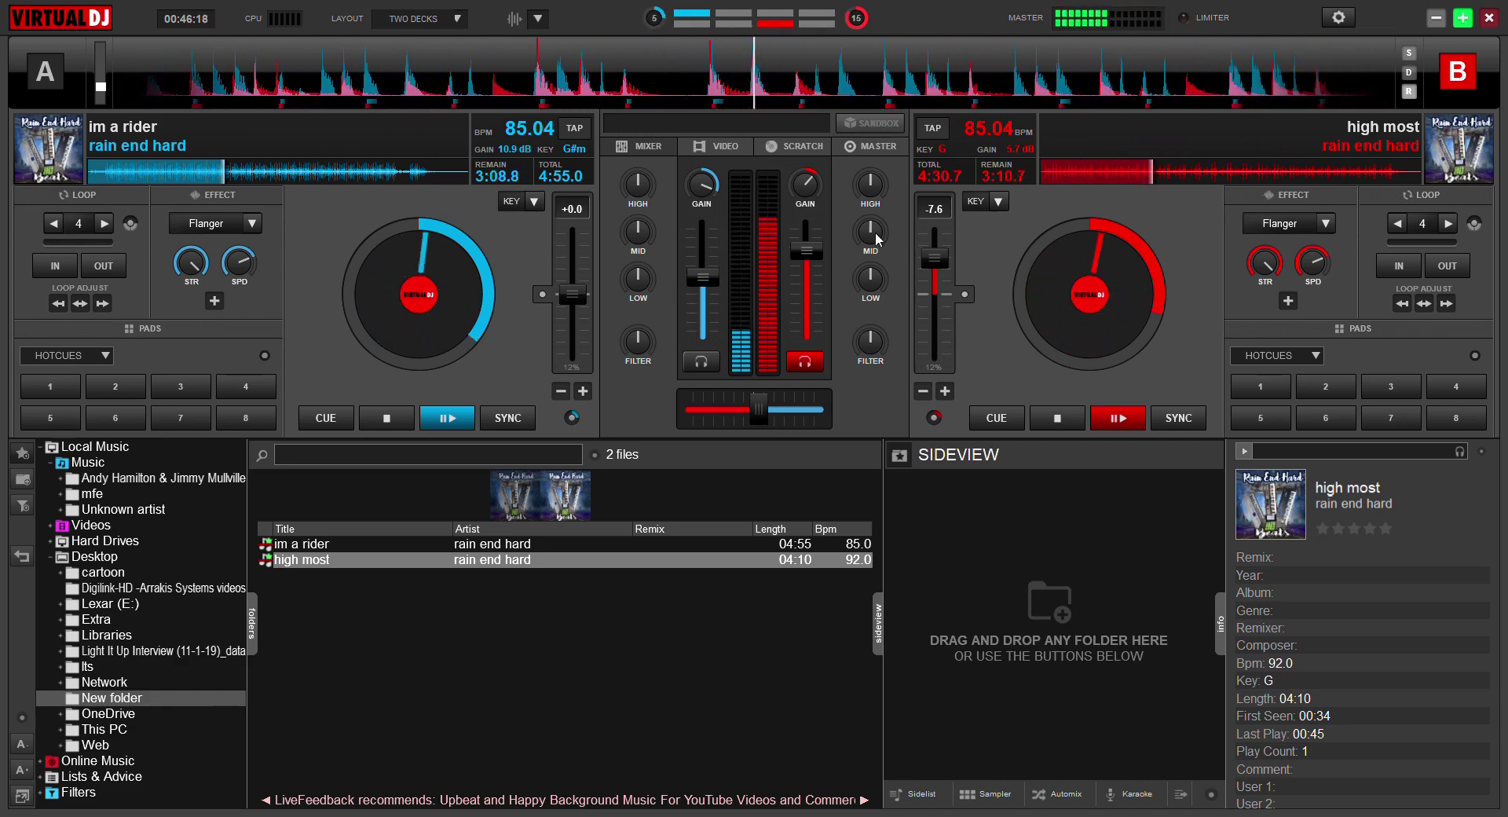
With the crossfader fully on deck B, boost its high, mid and low EQ and sweep its filter down and back to center
{"action": "mouse_move", "coordinate": [872, 183]}
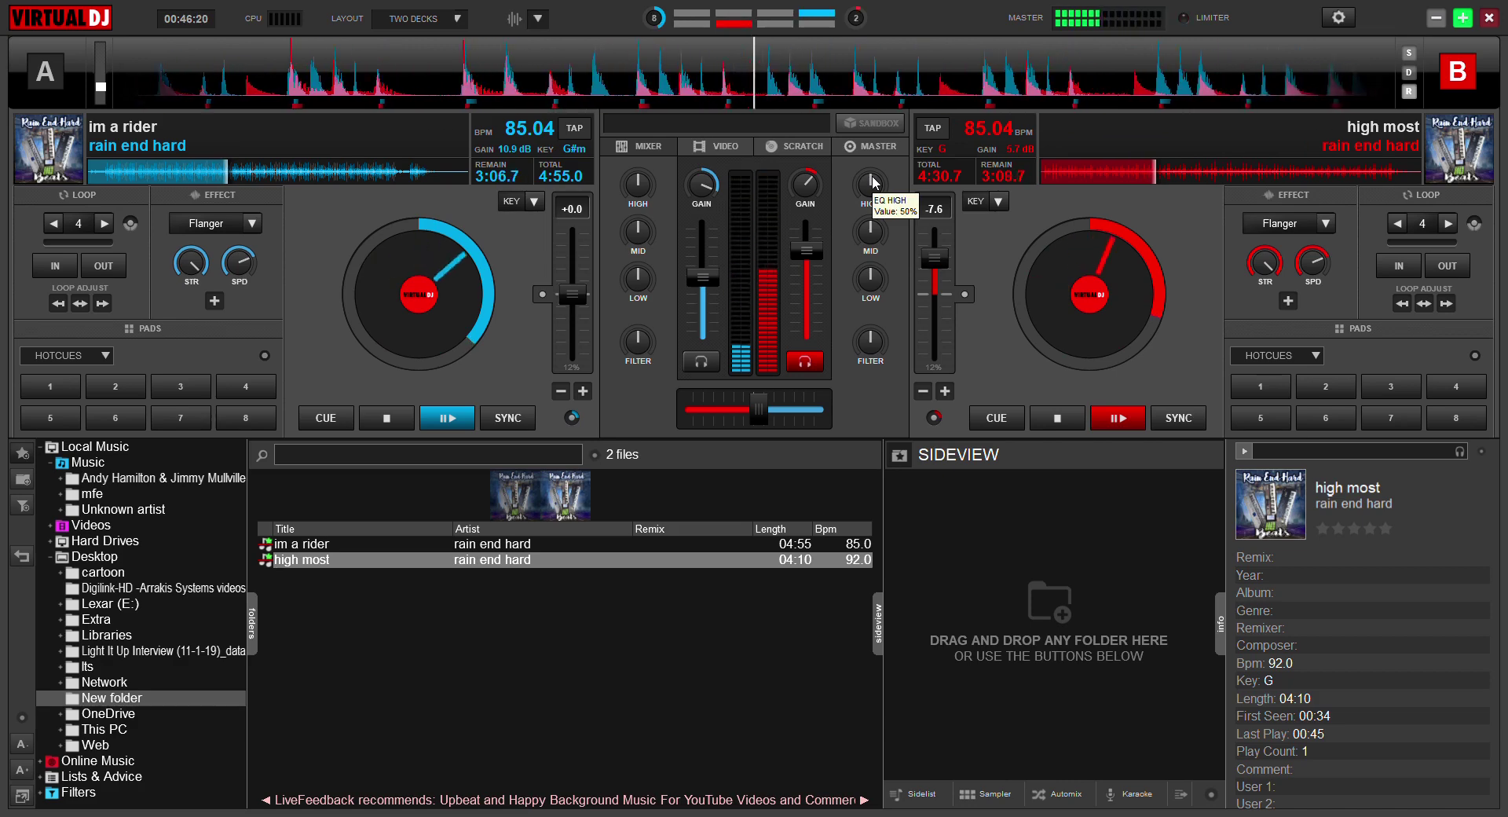
{"action": "left_click_drag", "start_coordinate": [758, 411], "coordinate": [822, 415]}
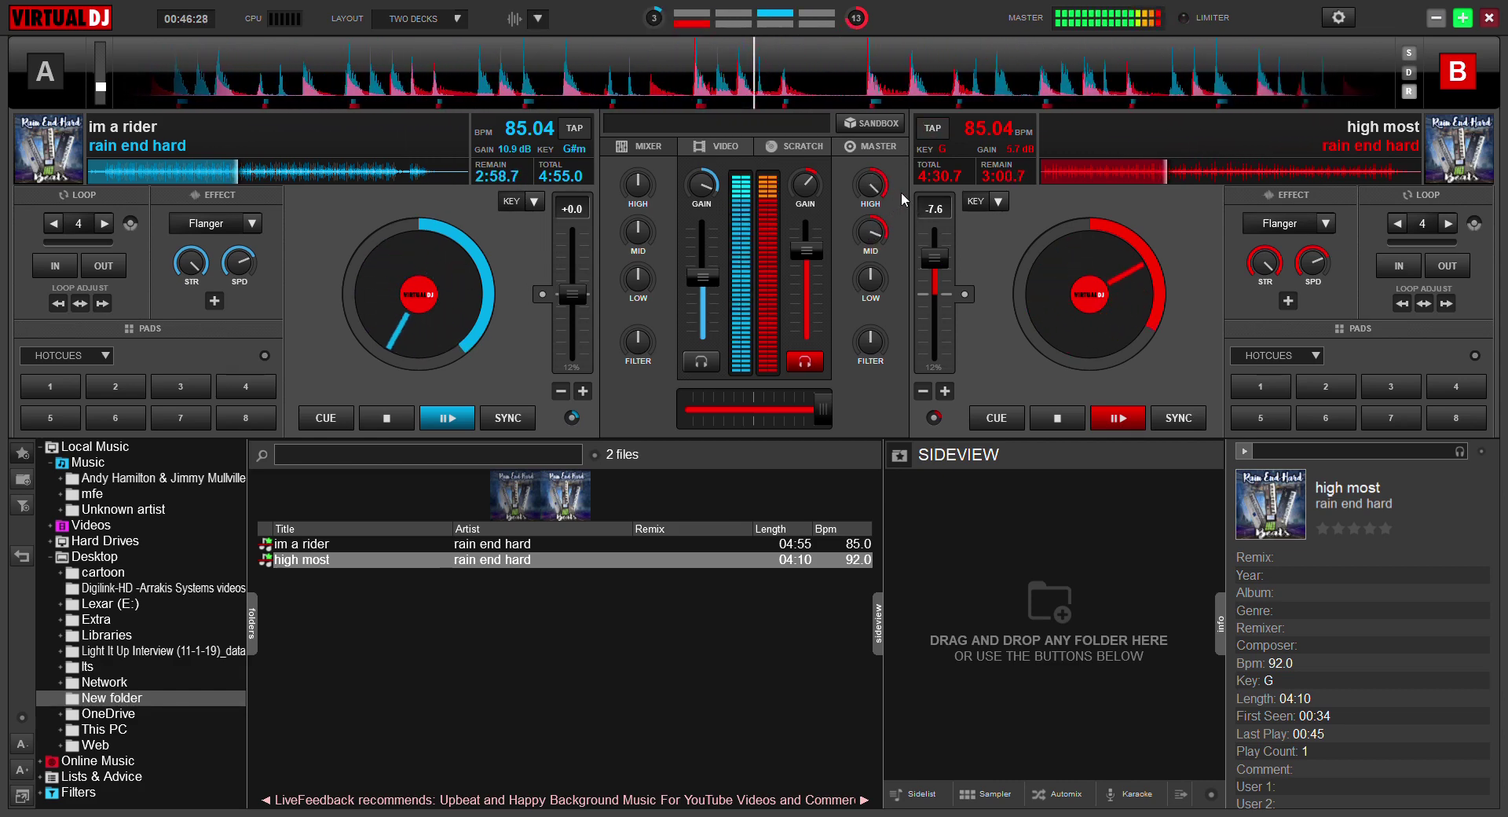
{"action": "left_click_drag", "start_coordinate": [875, 285], "coordinate": [853, 246]}
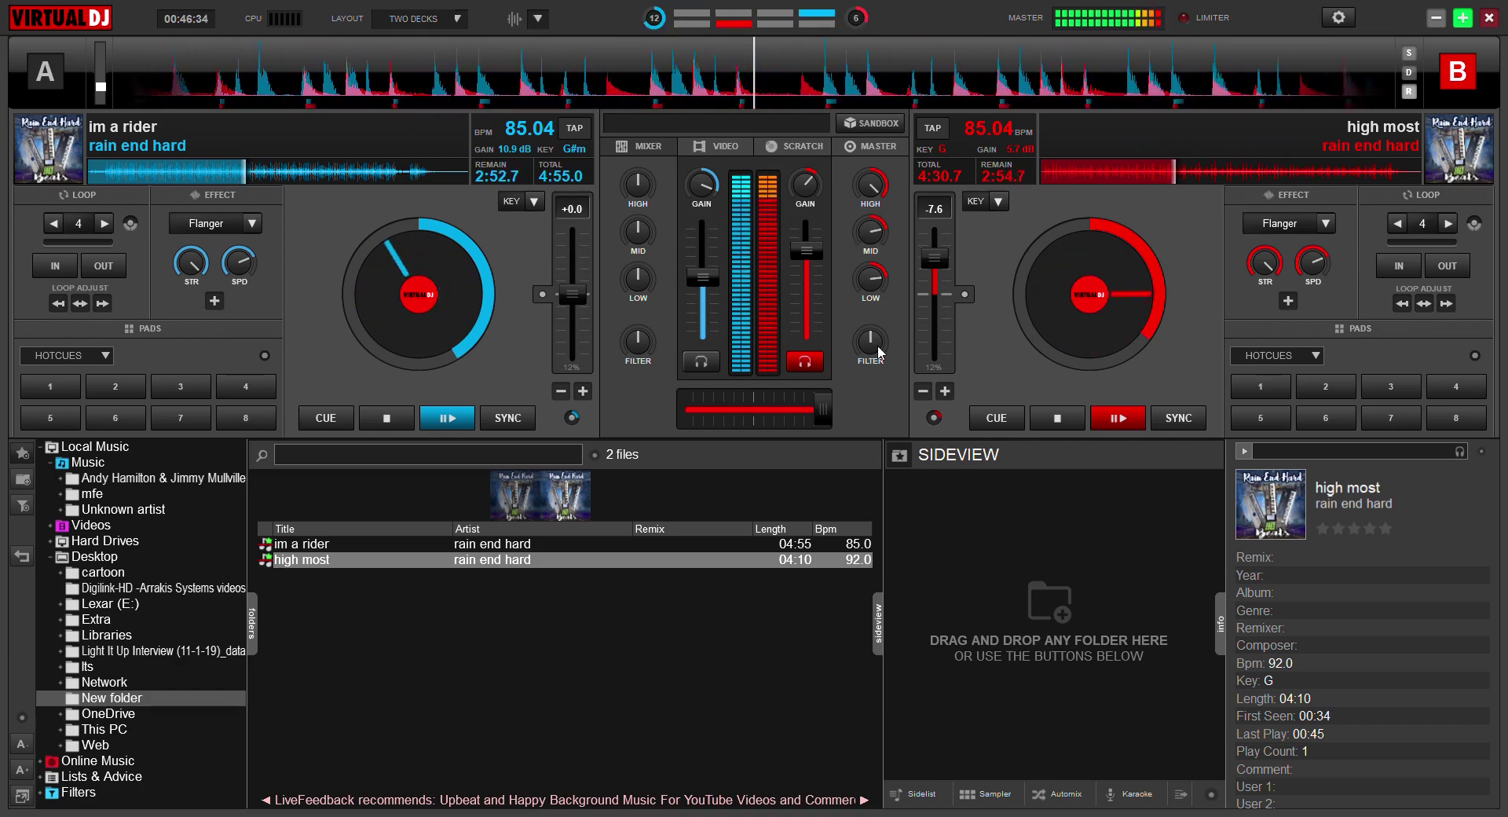
{"action": "left_click_drag", "start_coordinate": [870, 348], "coordinate": [845, 325]}
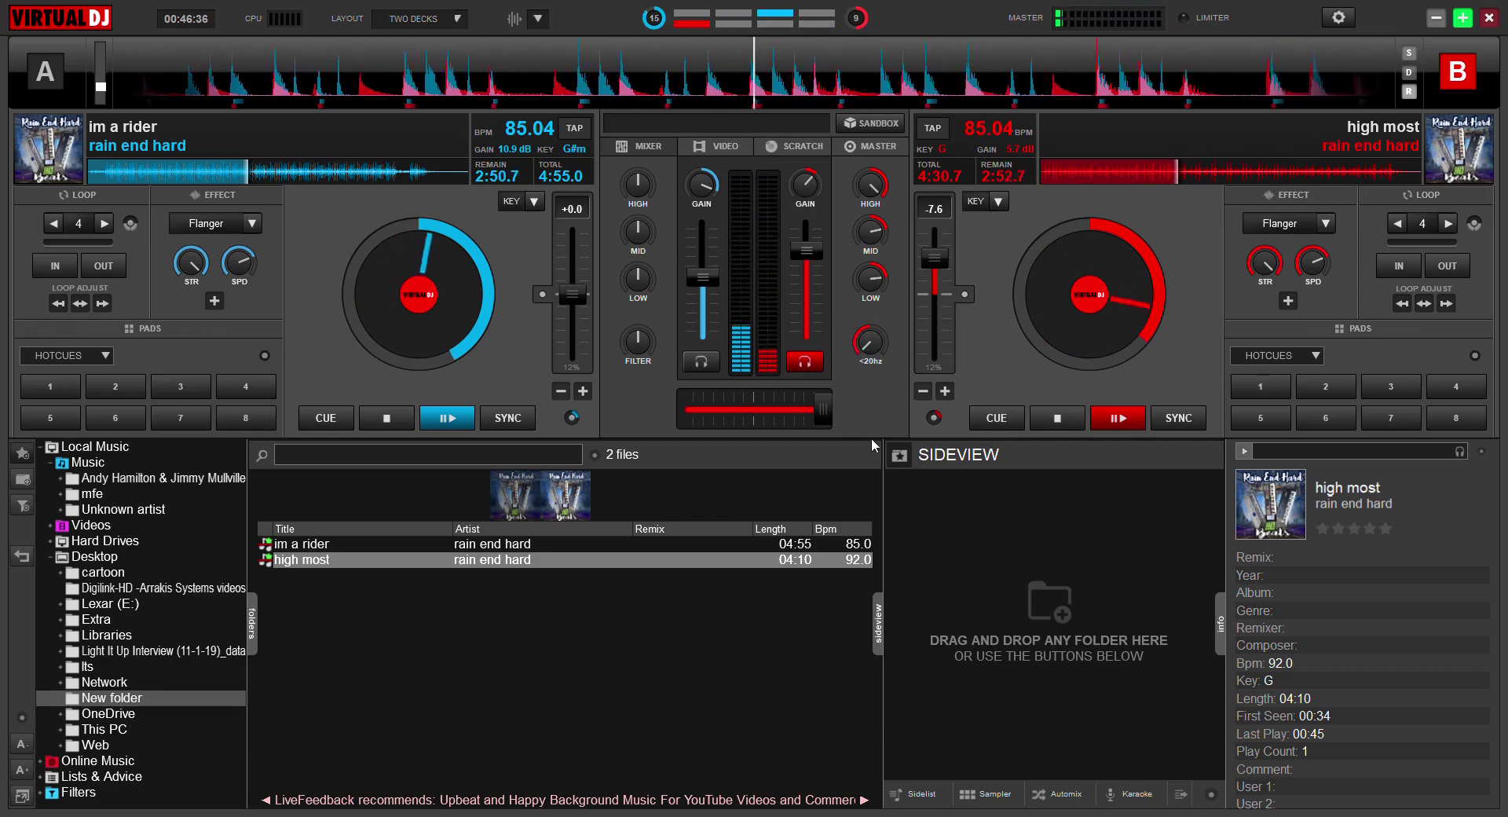
{"action": "left_click_drag", "start_coordinate": [871, 439], "coordinate": [857, 319]}
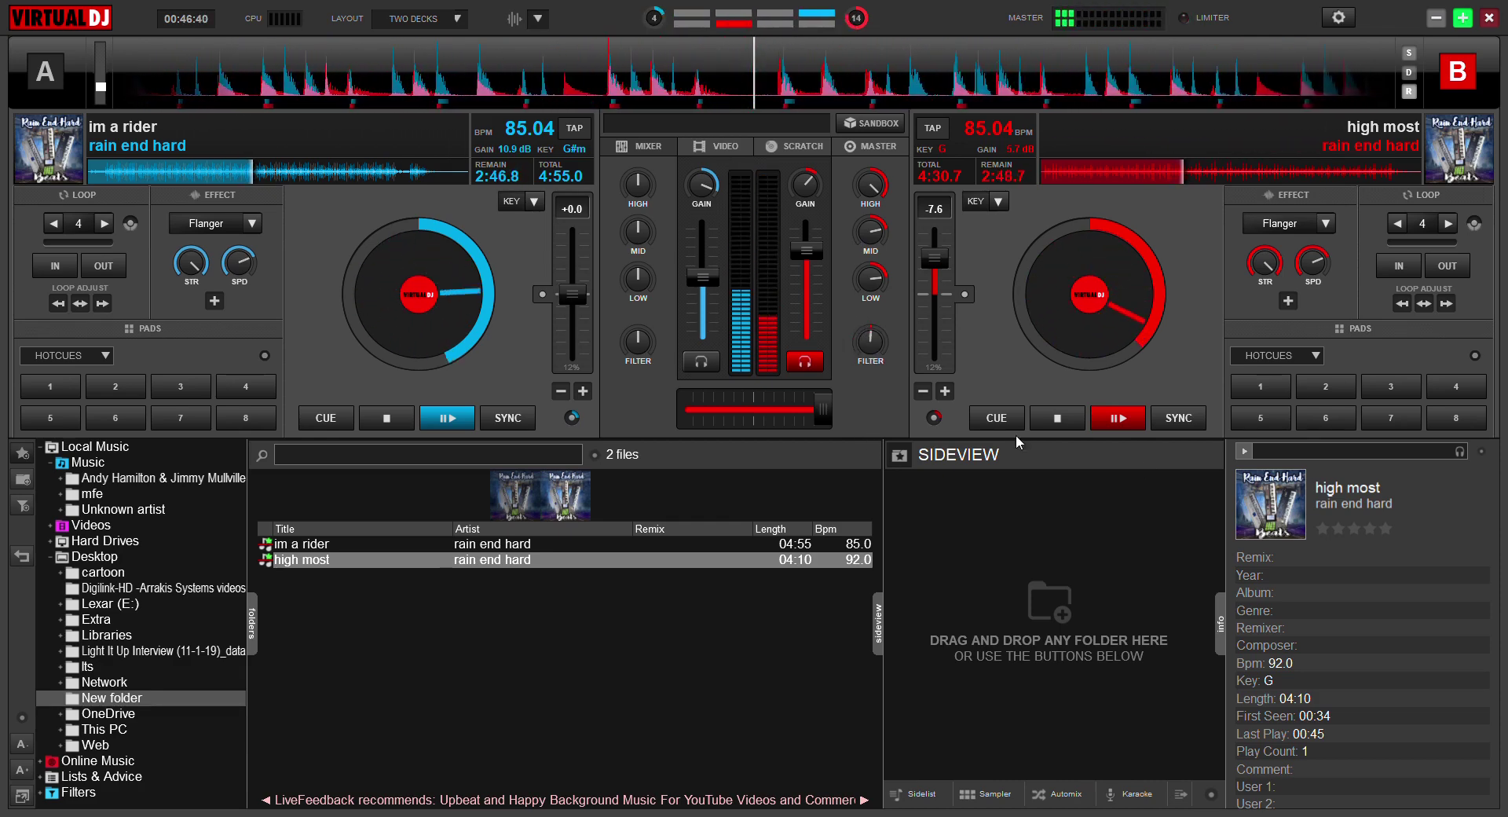
With the crossfader fully on deck A, boost its high, mid and low EQ, try its filter, and recenter the crossfader
{"action": "left_click_drag", "start_coordinate": [820, 409], "coordinate": [625, 411]}
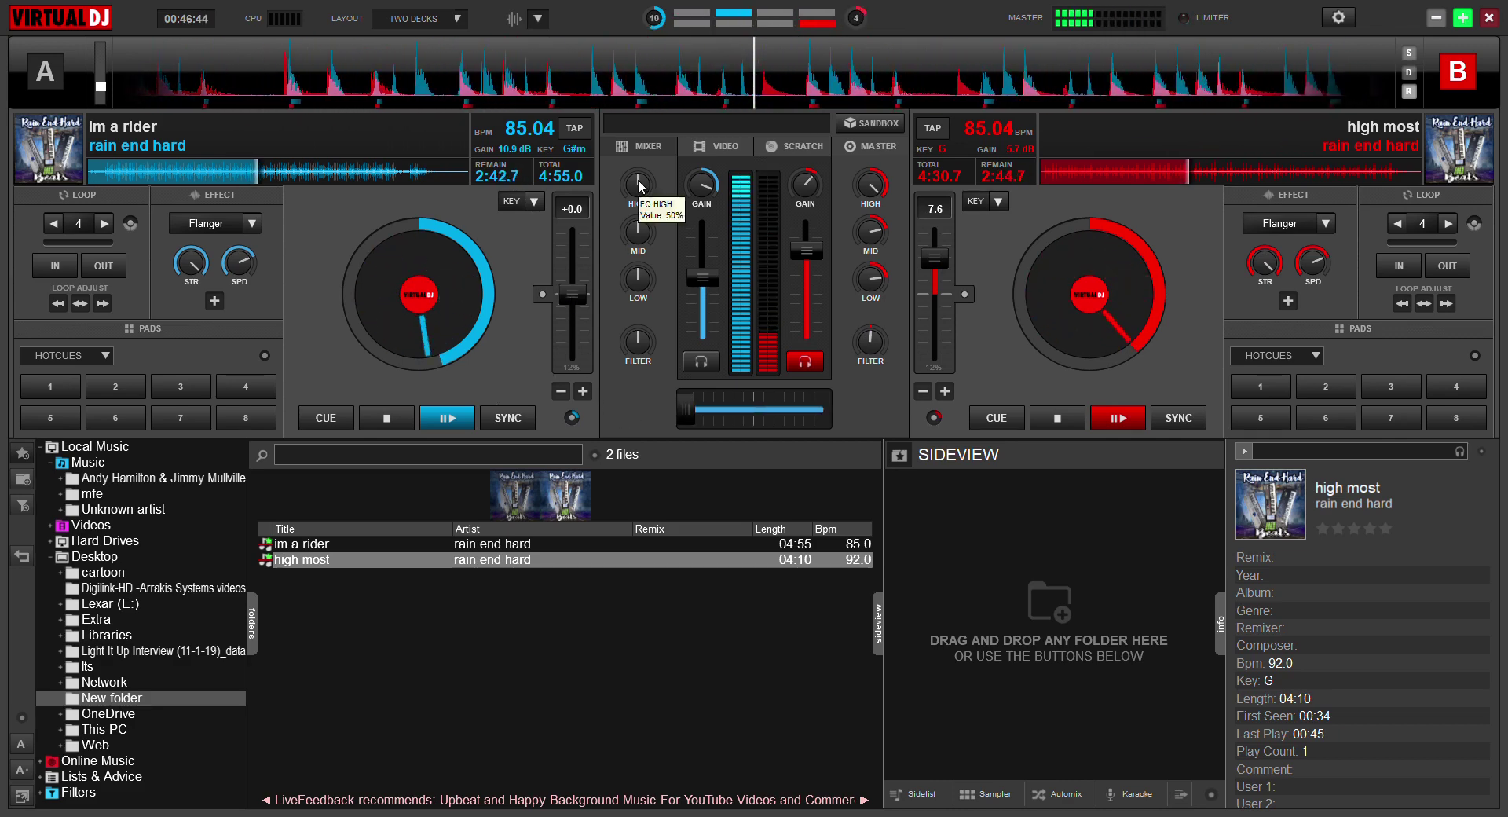
{"action": "left_click_drag", "start_coordinate": [642, 189], "coordinate": [699, 124]}
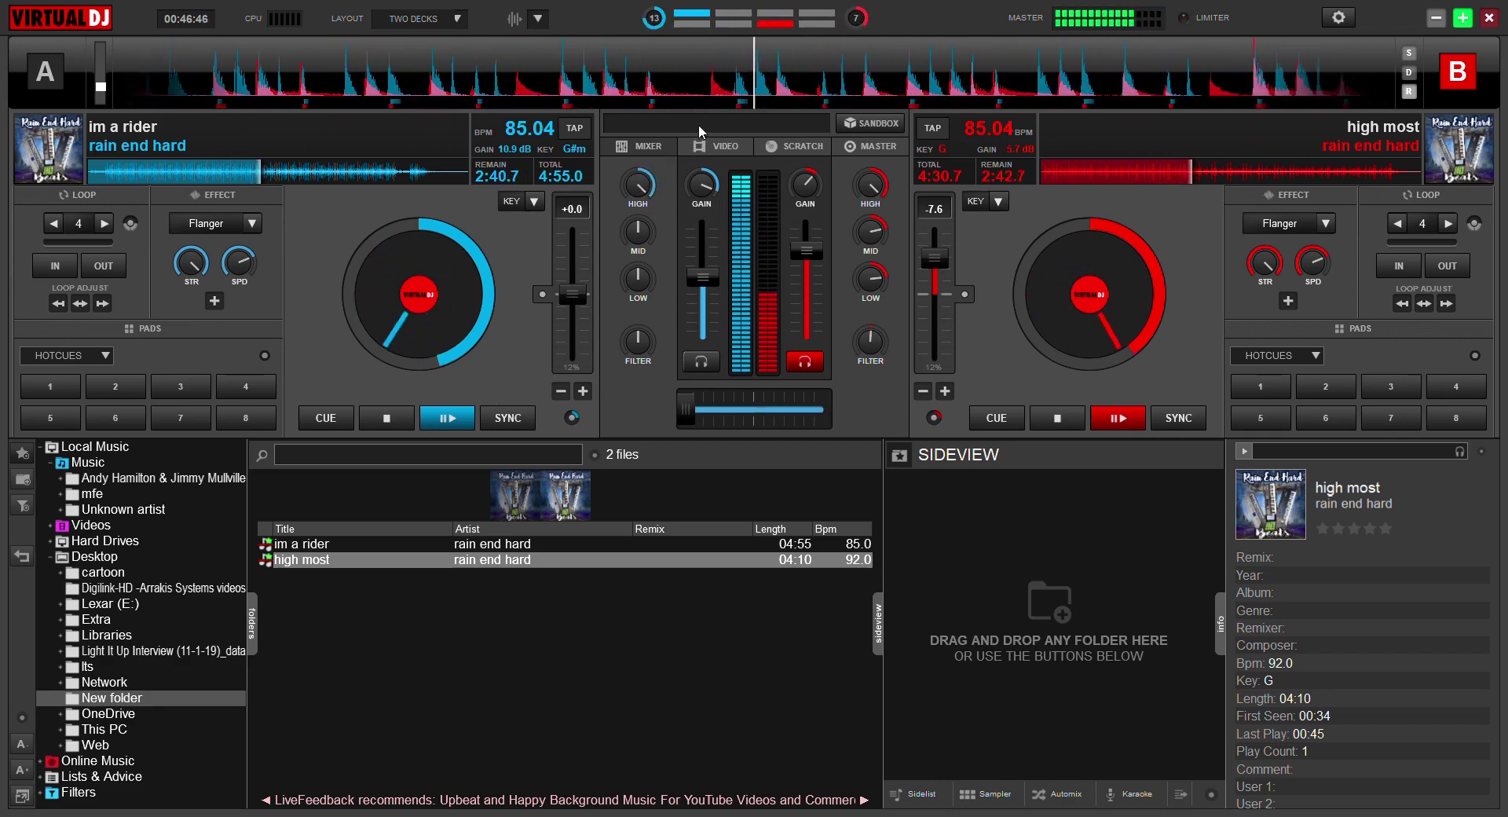
{"action": "mouse_move", "coordinate": [639, 234]}
{"action": "left_mouse_down"}
{"action": "mouse_move", "coordinate": [657, 194]}
{"action": "mouse_move", "coordinate": [651, 211]}
{"action": "left_mouse_up"}
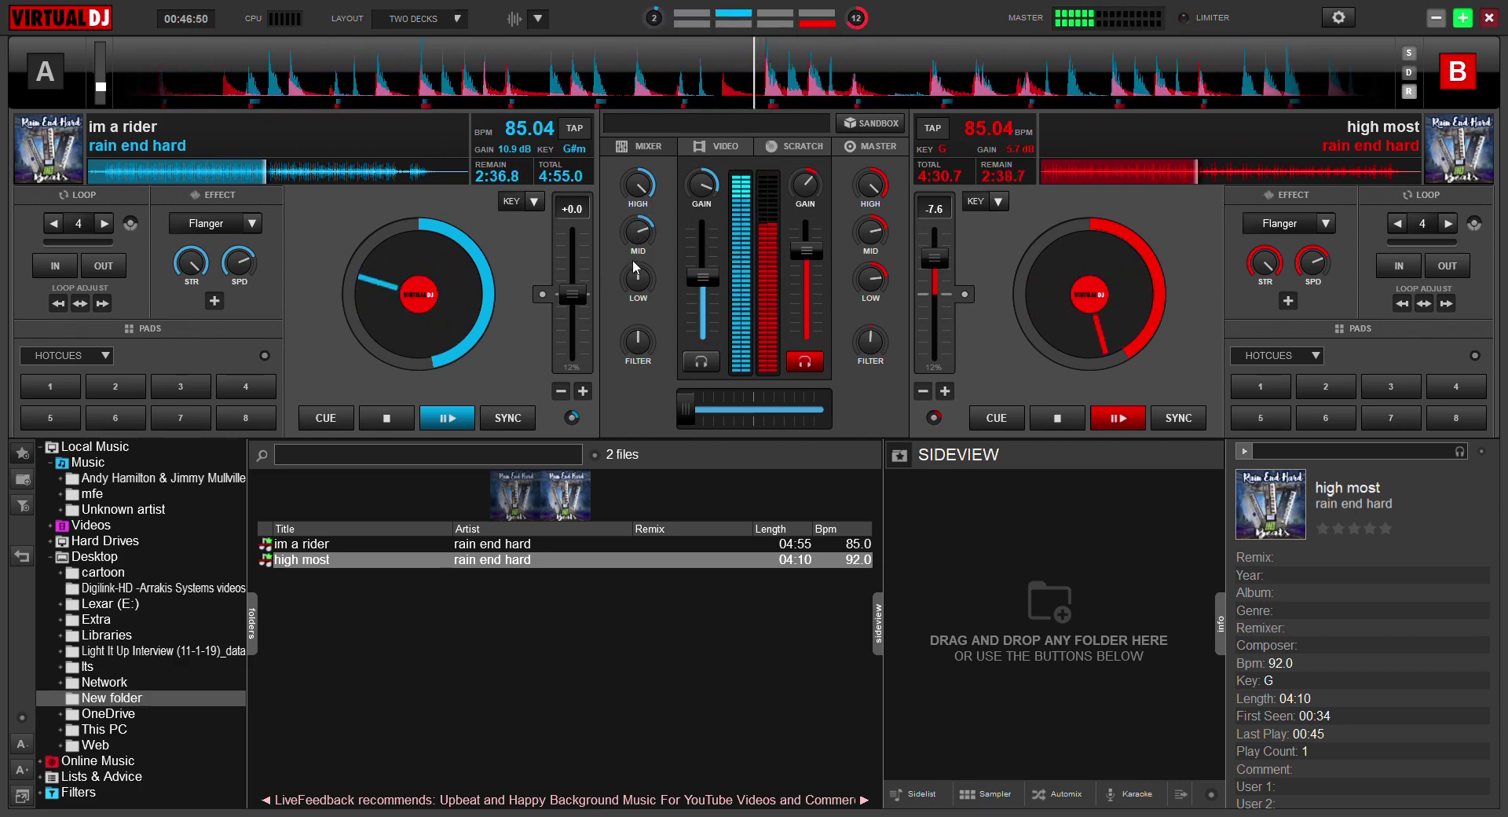
{"action": "left_click_drag", "start_coordinate": [640, 276], "coordinate": [655, 246]}
{"action": "mouse_move", "coordinate": [632, 346]}
{"action": "left_mouse_down"}
{"action": "mouse_move", "coordinate": [658, 291]}
{"action": "mouse_move", "coordinate": [593, 475]}
{"action": "mouse_move", "coordinate": [623, 321]}
{"action": "left_mouse_up"}
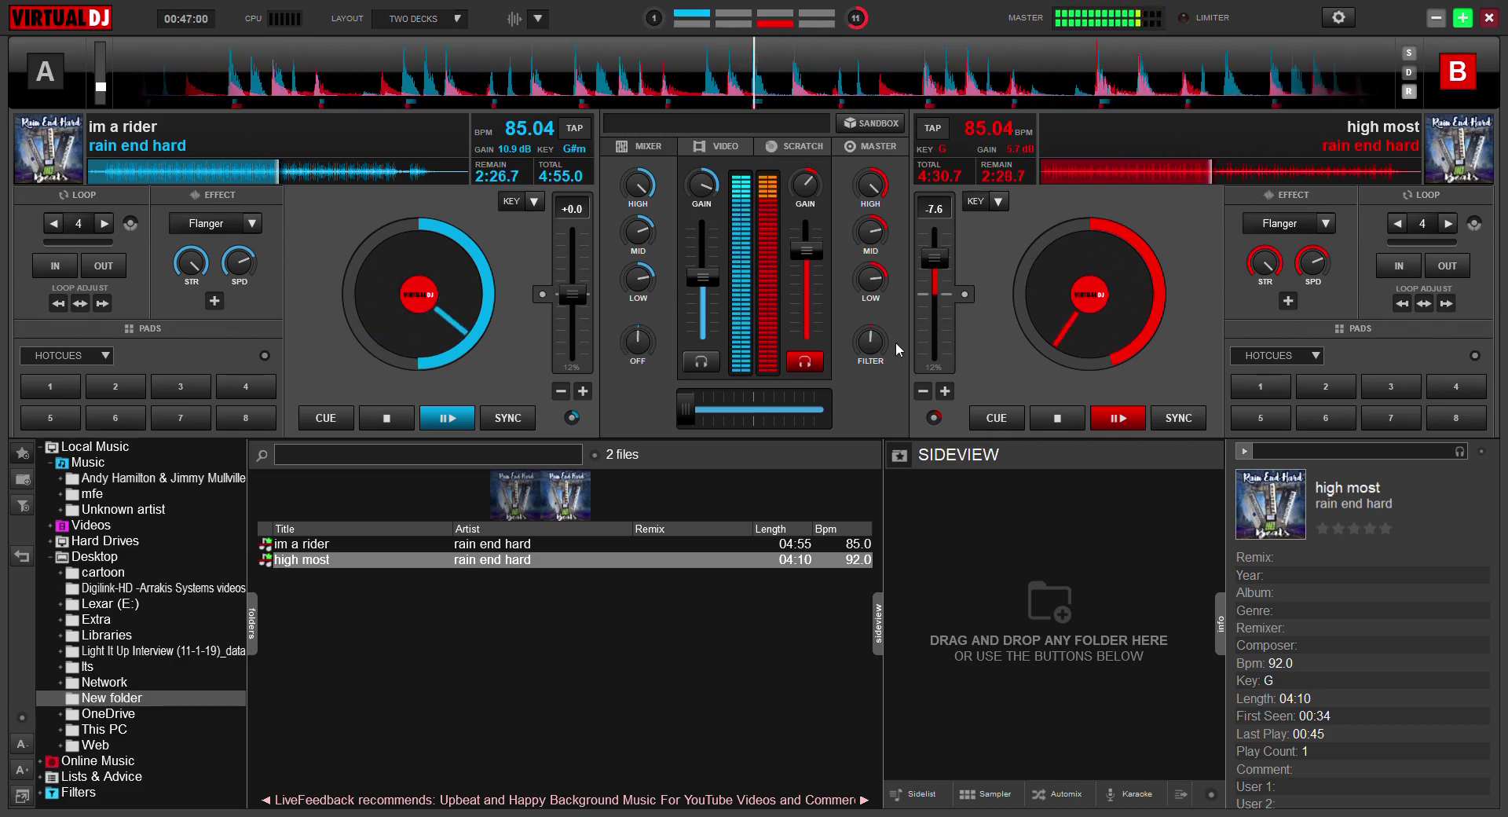
{"action": "left_click_drag", "start_coordinate": [686, 412], "coordinate": [754, 415]}
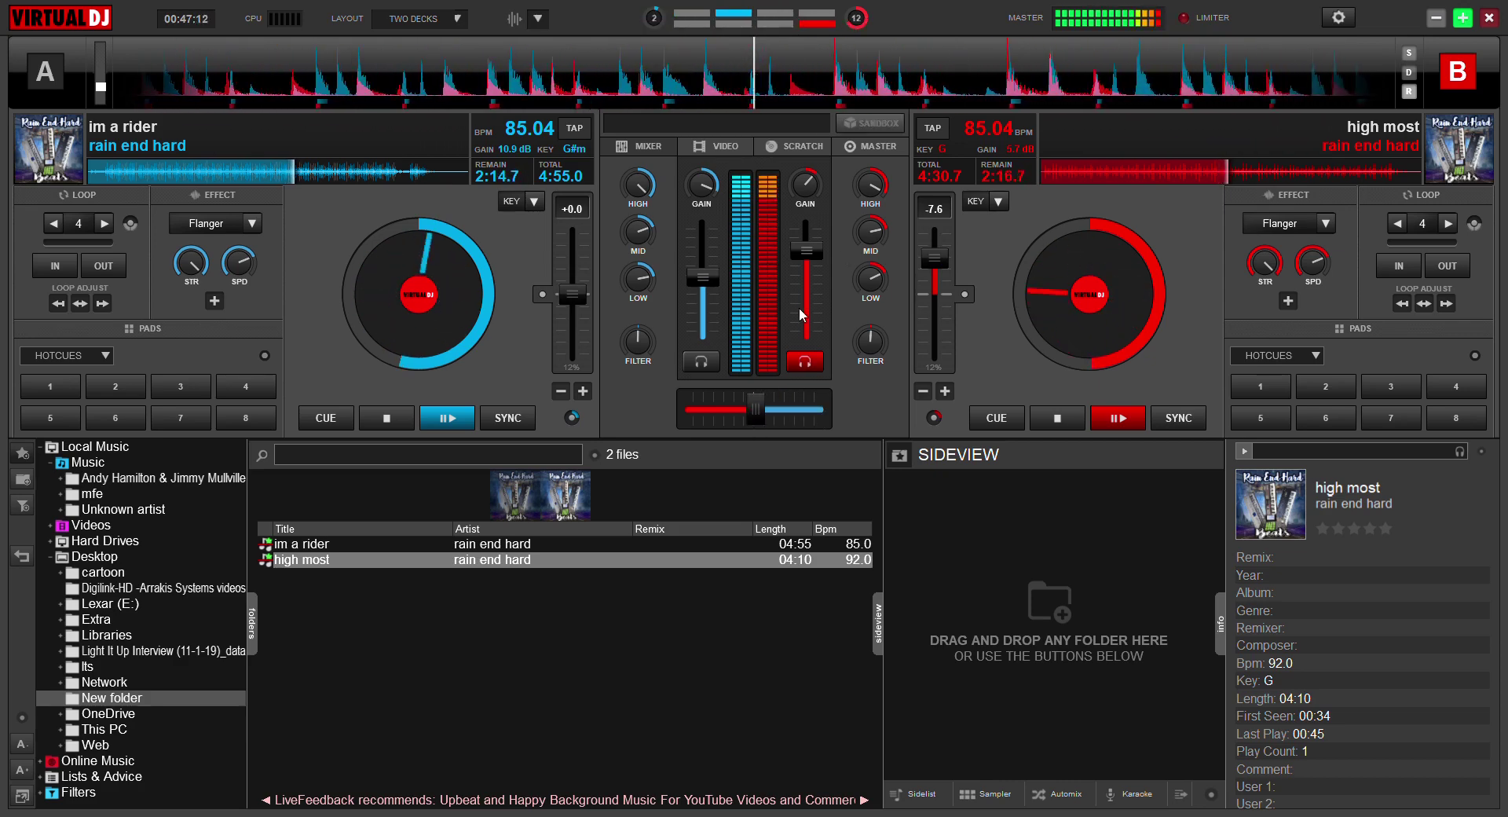
Show the scratch waveforms of both decks and scratch deck A's waveform back and forth
{"action": "left_click", "coordinate": [822, 153]}
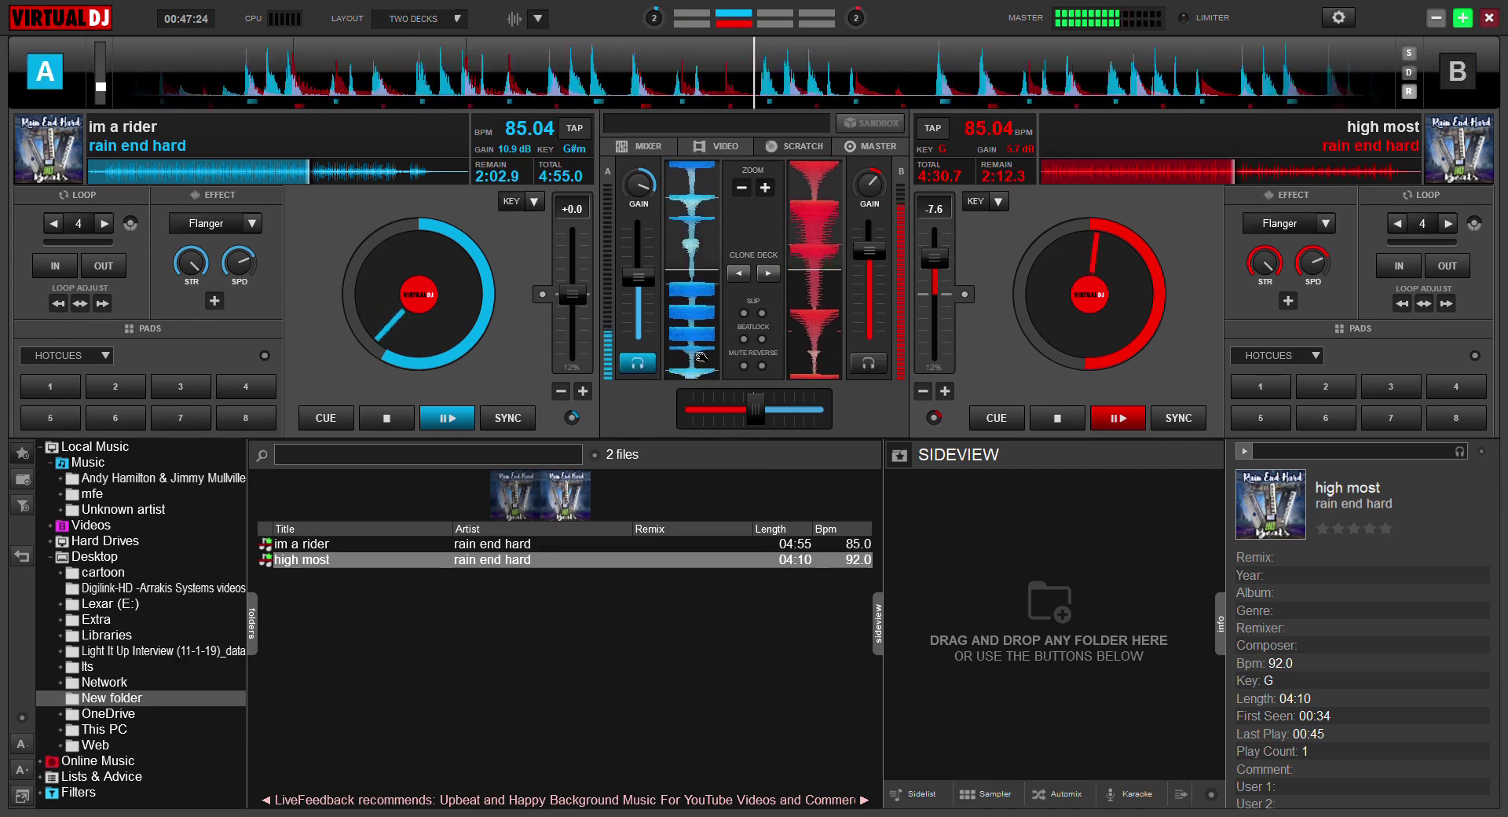
{"action": "left_click_drag", "start_coordinate": [706, 376], "coordinate": [649, 576]}
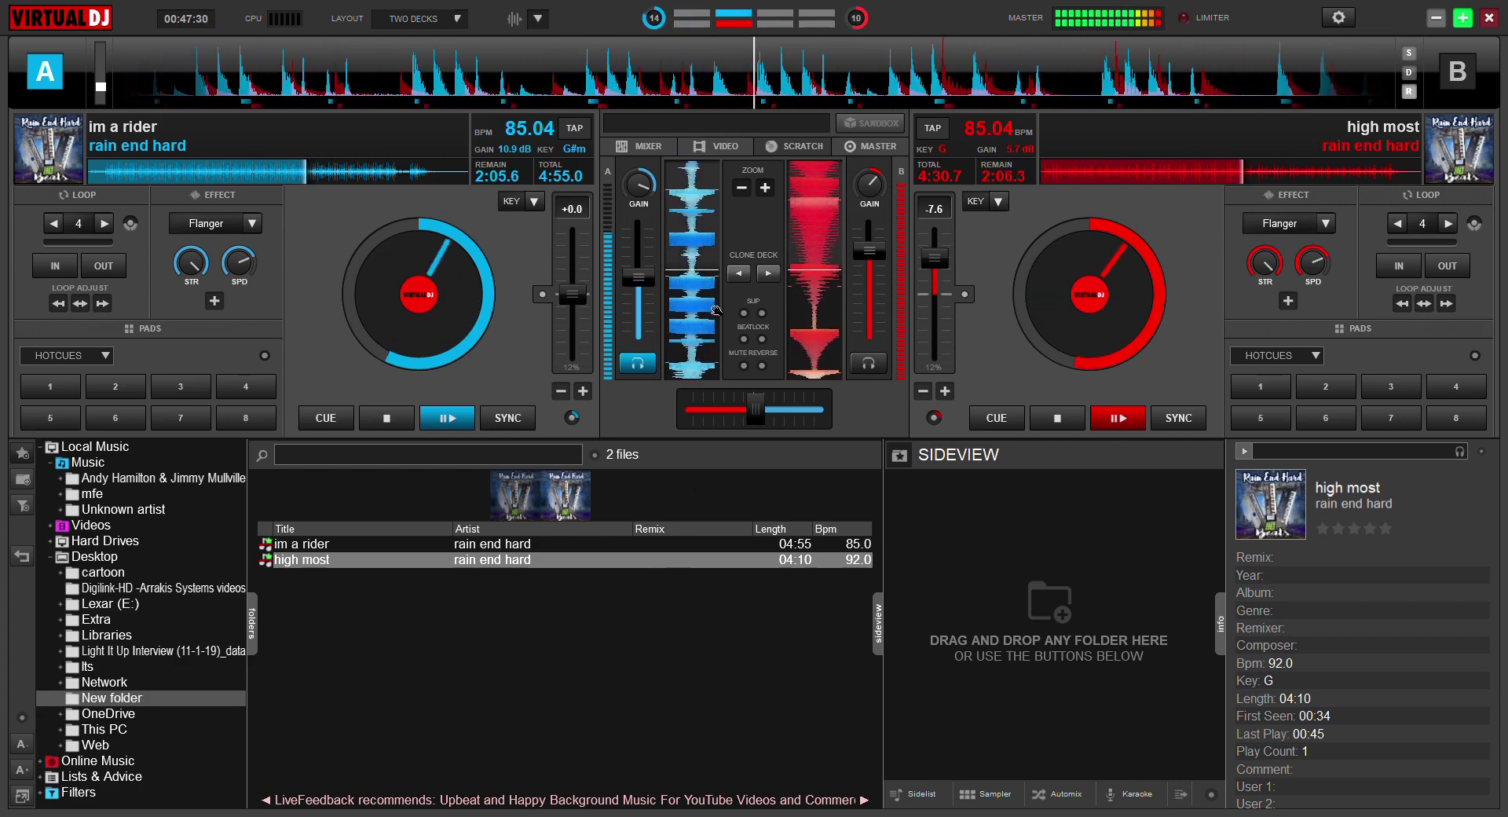
{"action": "left_click_drag", "start_coordinate": [717, 353], "coordinate": [699, 409]}
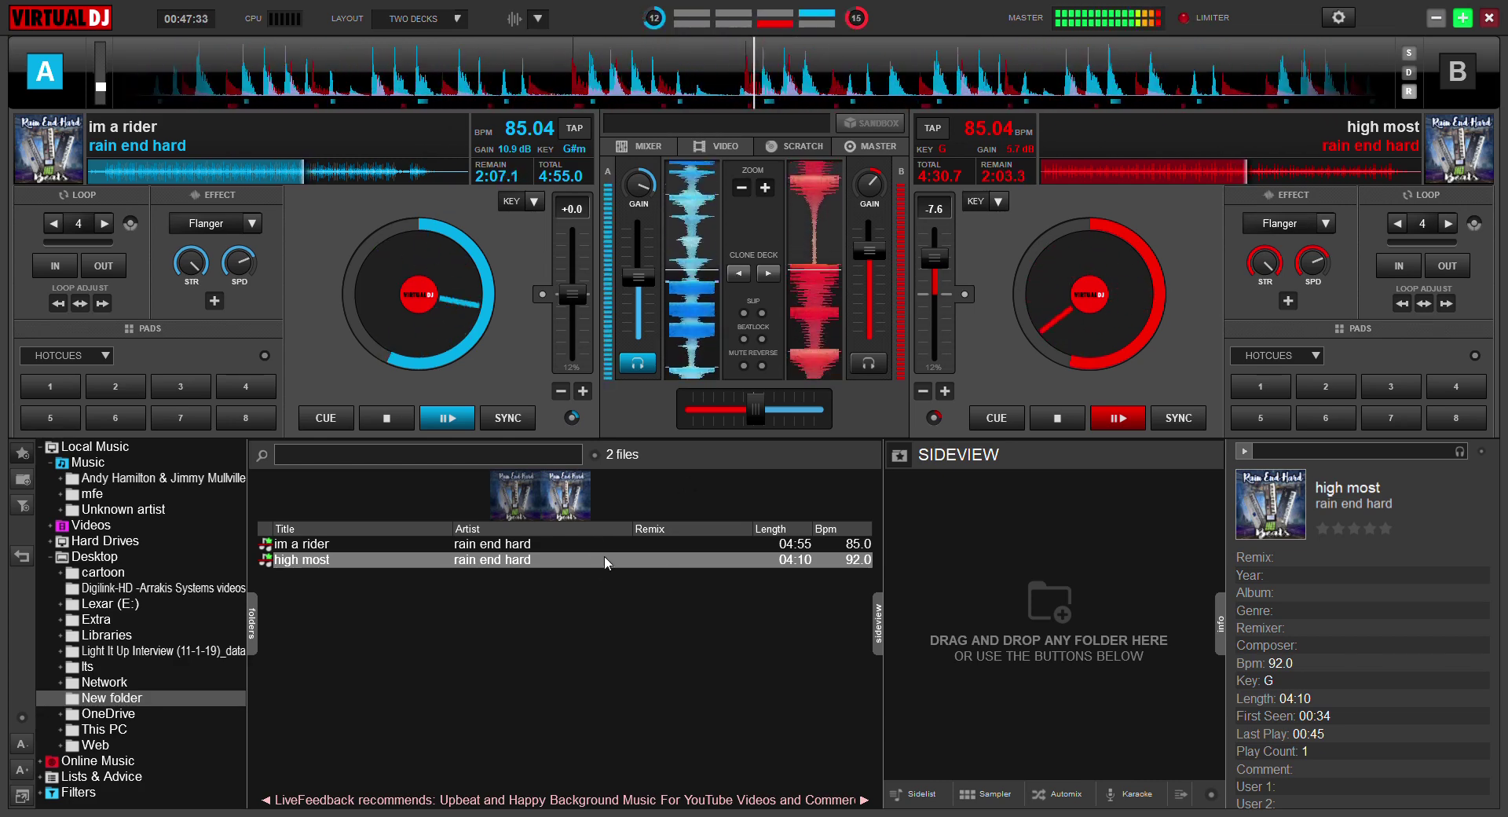
Clone deck B's track onto deck A and scratch the cloned track's waveform
{"action": "left_click", "coordinate": [738, 274]}
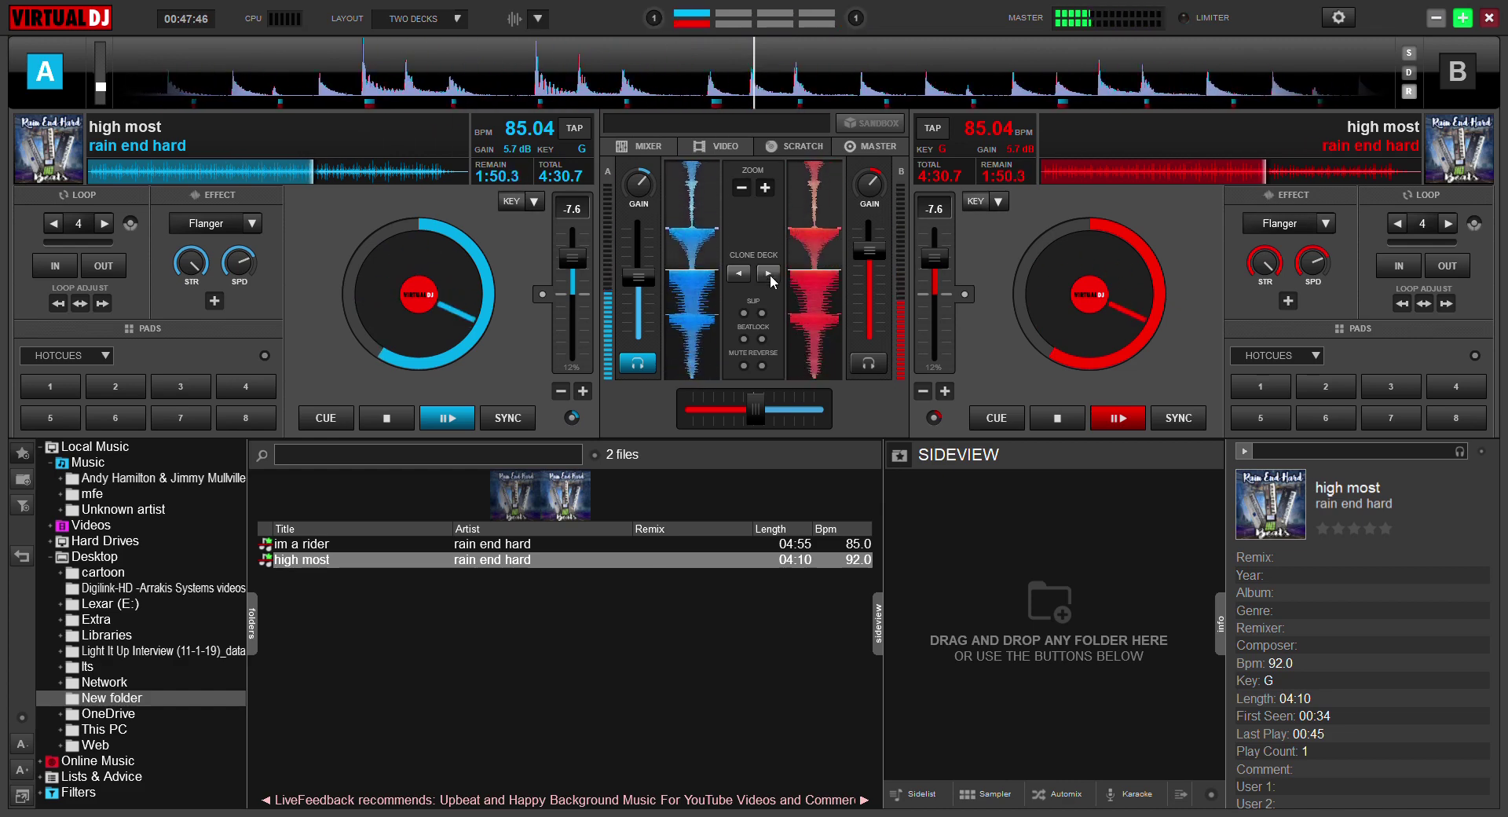
{"action": "left_click_drag", "start_coordinate": [704, 311], "coordinate": [711, 345]}
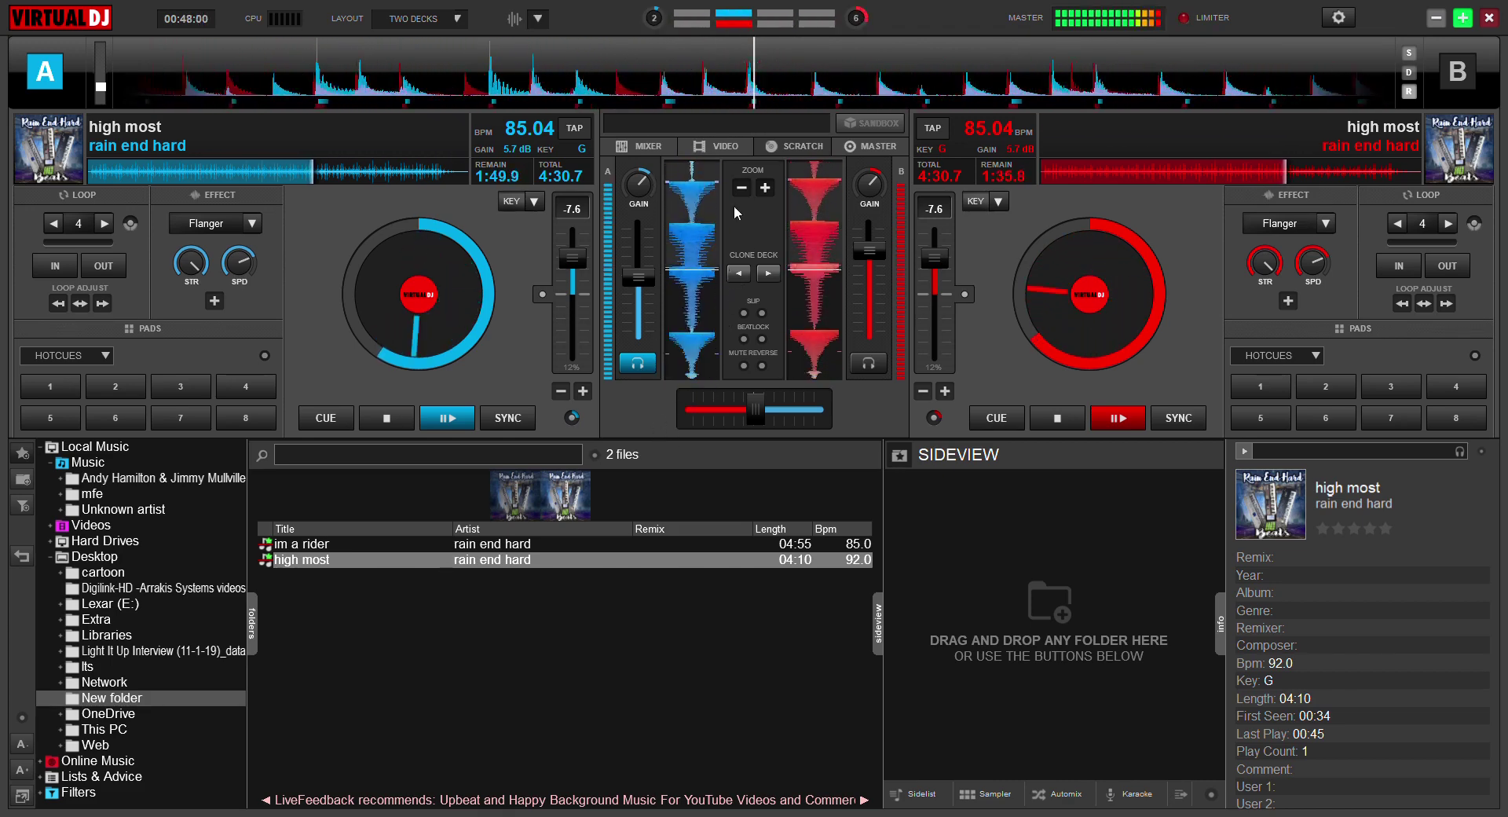
Toggle deck A's beatlock and mute reverse and deck B's slip on and off, and enable mute reverse for deck B
{"action": "left_click", "coordinate": [743, 339]}
{"action": "left_click", "coordinate": [762, 314]}
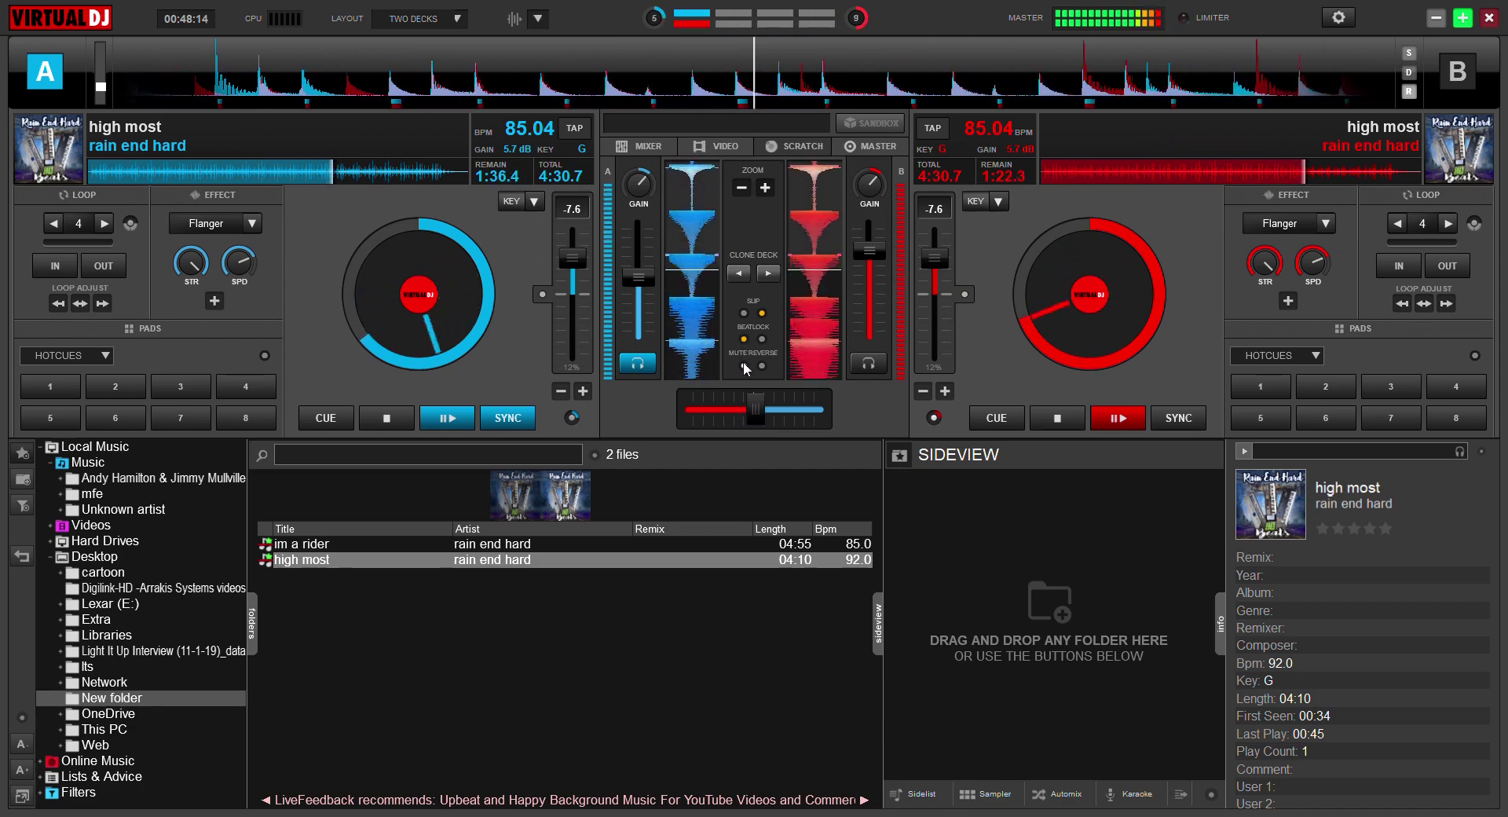
{"action": "left_click", "coordinate": [742, 366]}
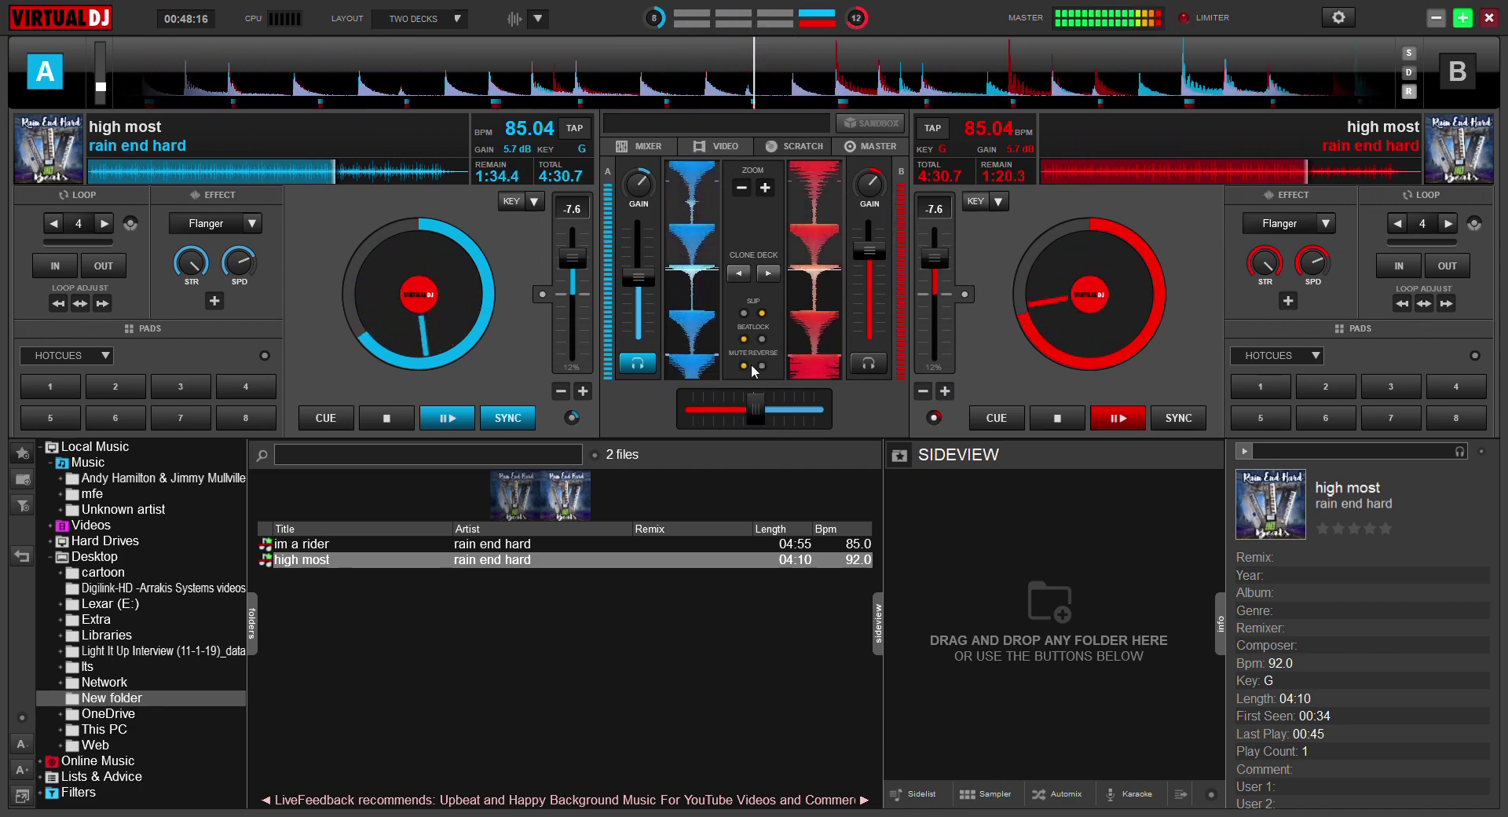
{"action": "left_click", "coordinate": [761, 366]}
{"action": "left_click", "coordinate": [743, 365]}
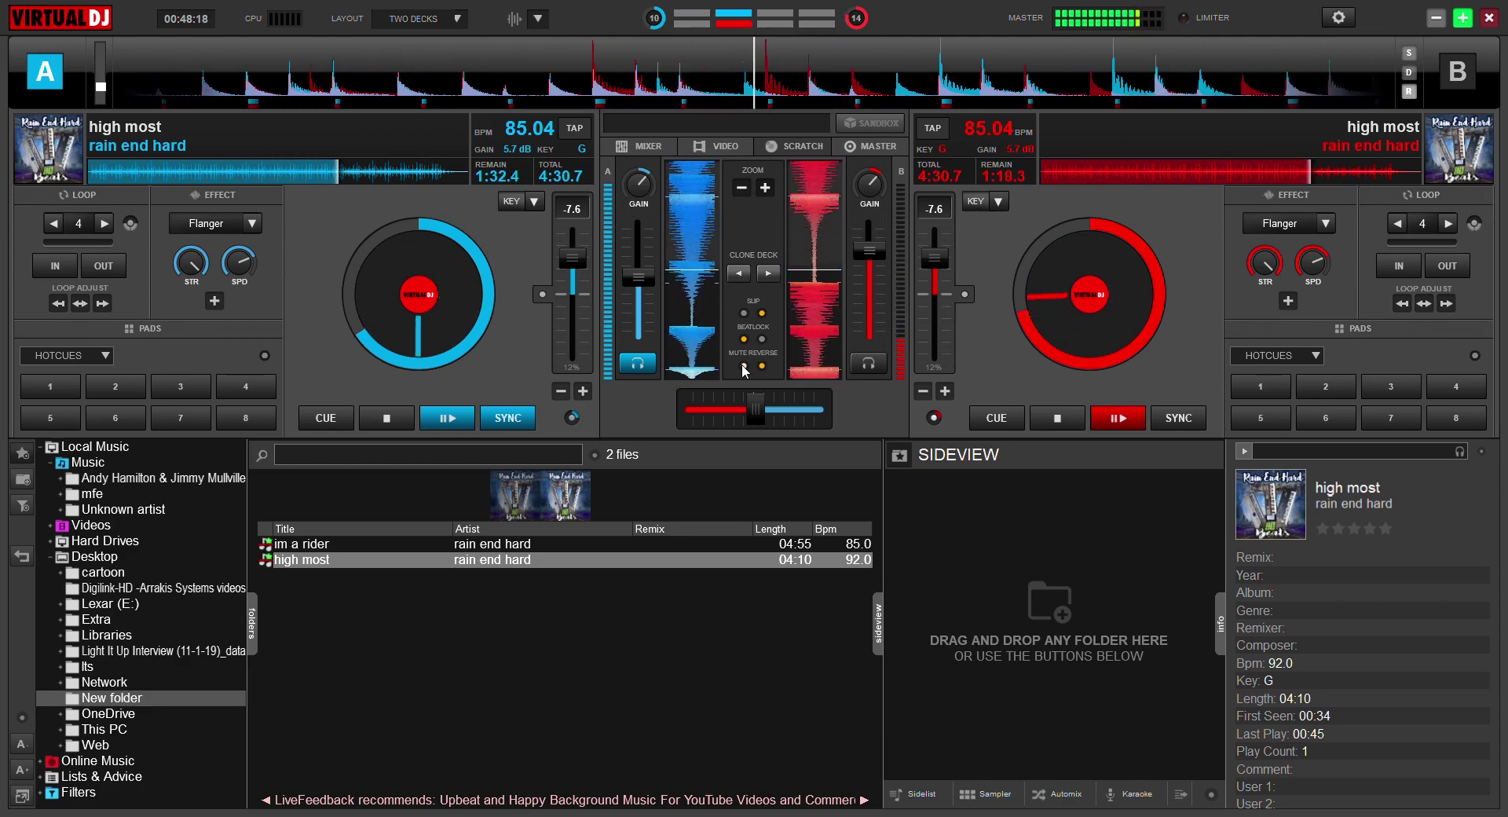
{"action": "left_click", "coordinate": [743, 340]}
{"action": "left_click", "coordinate": [761, 314]}
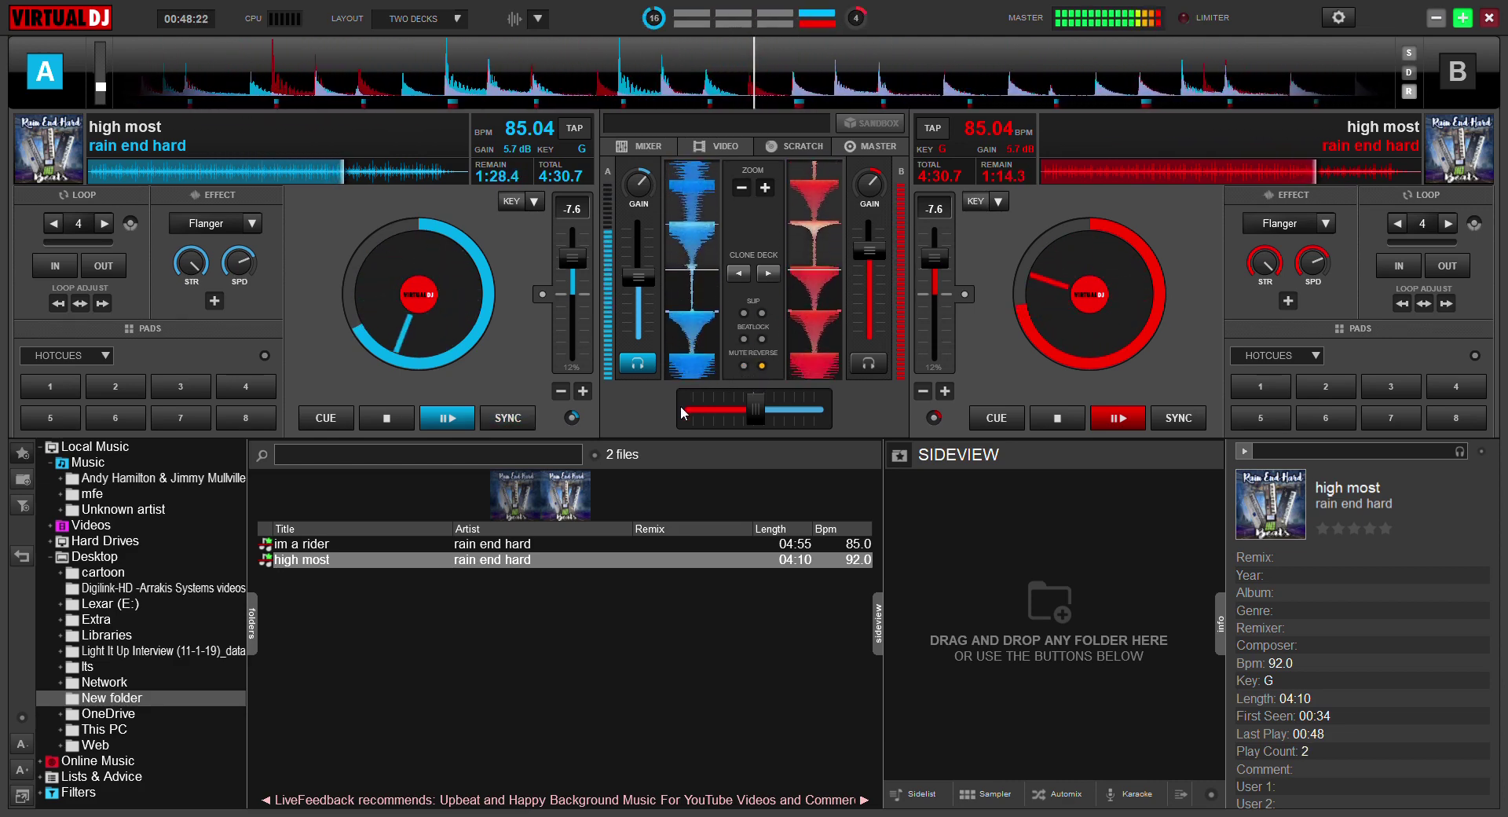
Fade fully to deck B and return the crossfader to the center
{"action": "left_click_drag", "start_coordinate": [757, 410], "coordinate": [821, 410]}
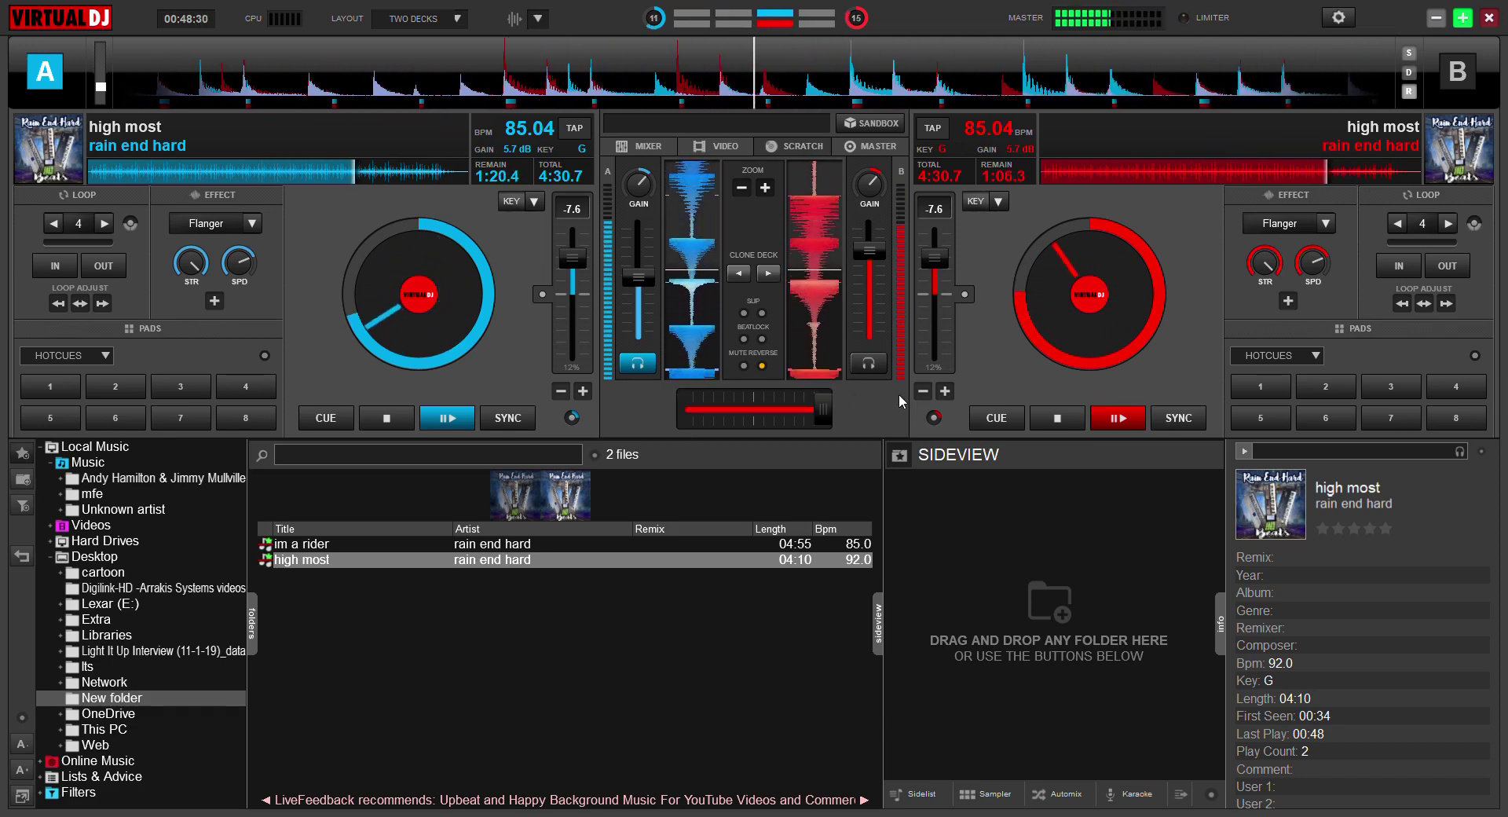
{"action": "left_click_drag", "start_coordinate": [822, 409], "coordinate": [754, 409]}
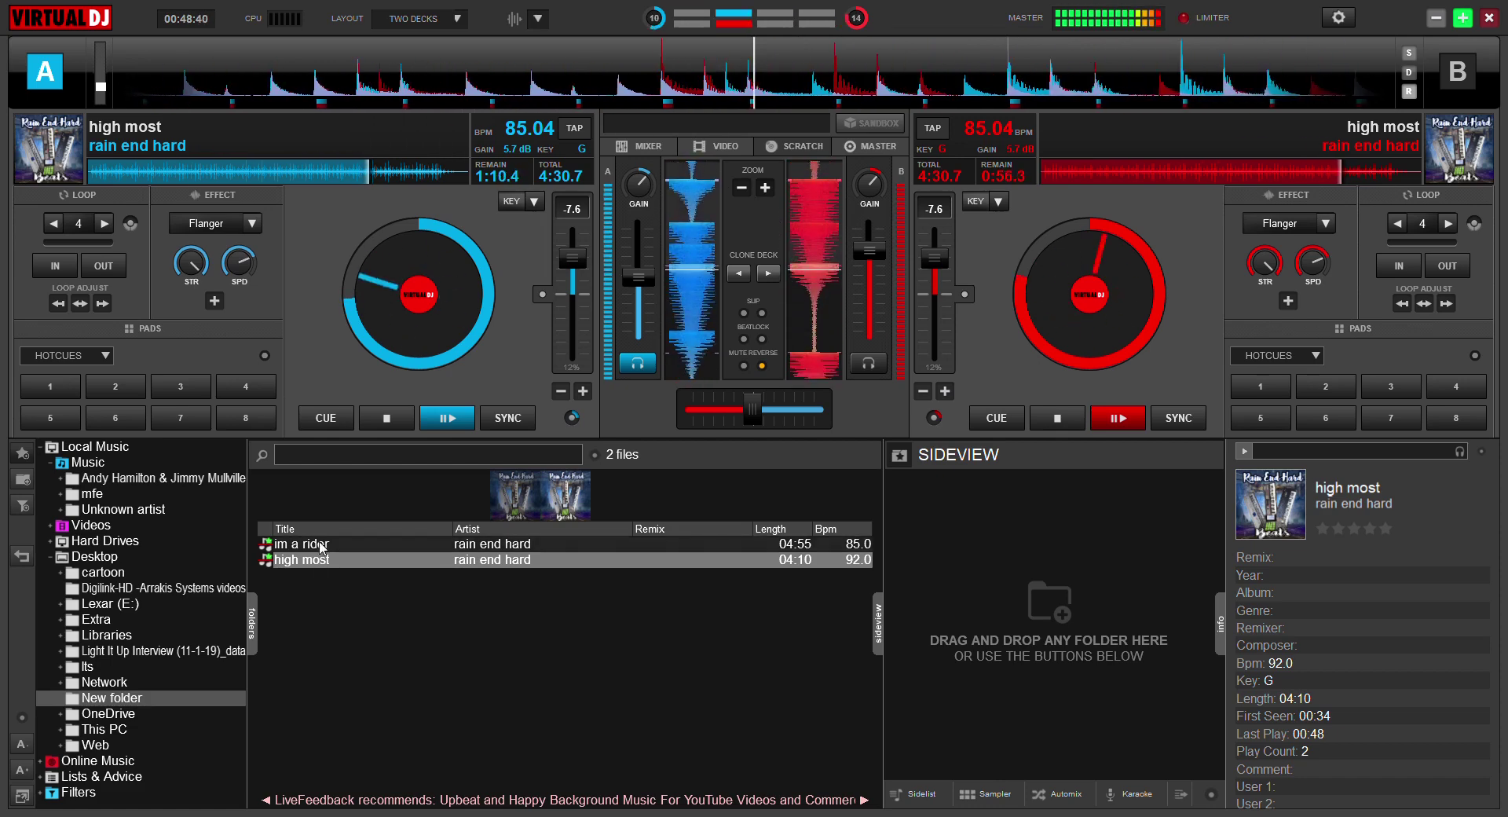
Load "im a rider" onto deck A and start it playing with the crossfader fully on deck B
{"action": "left_click_drag", "start_coordinate": [320, 543], "coordinate": [441, 277]}
{"action": "left_click_drag", "start_coordinate": [642, 407], "coordinate": [578, 431]}
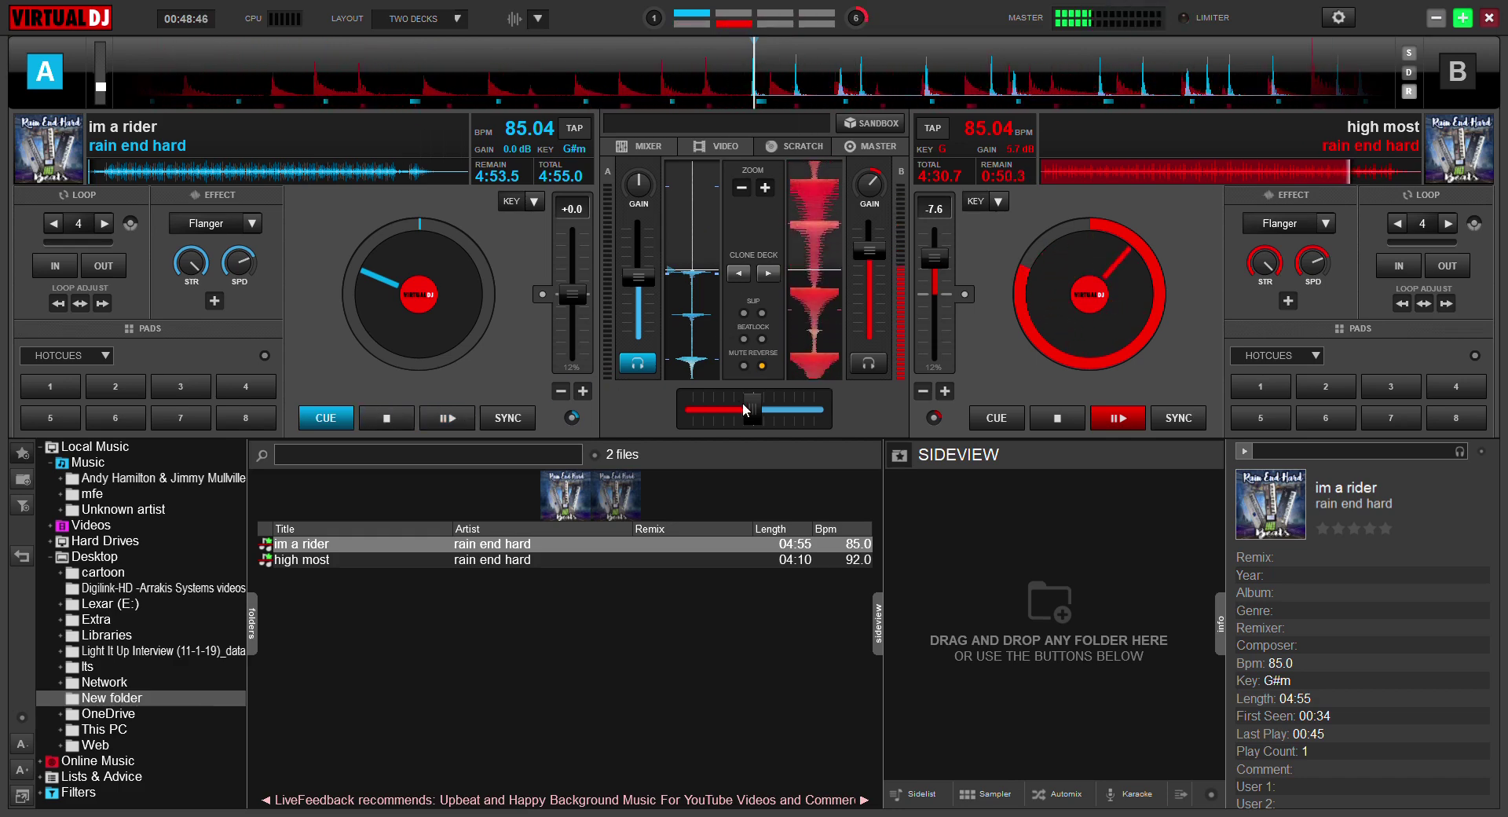
{"action": "left_click_drag", "start_coordinate": [748, 409], "coordinate": [944, 430]}
{"action": "left_click", "coordinate": [455, 424]}
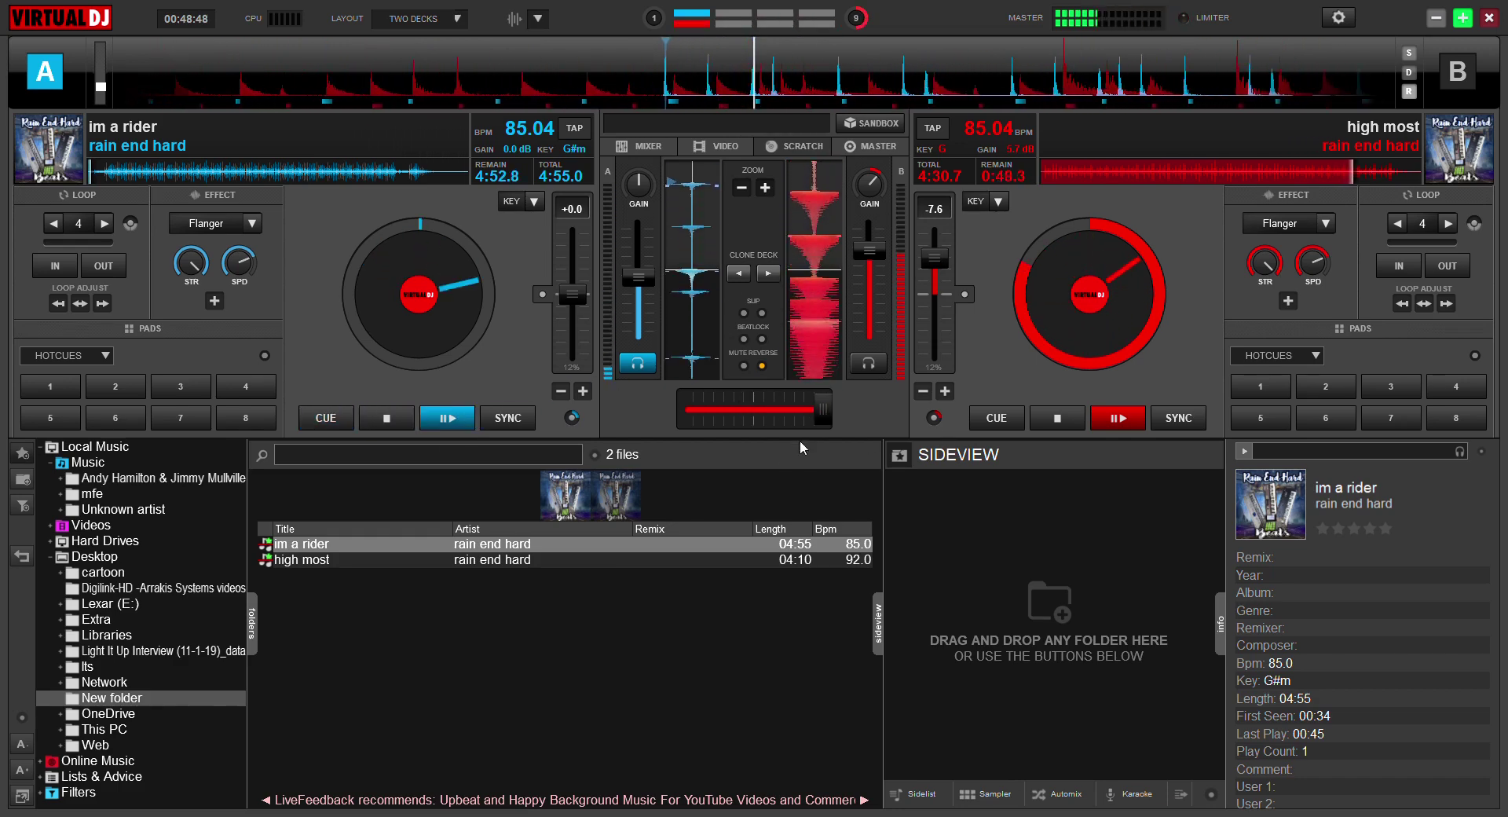
Fade fully to deck A and raise its gain to 10.4 dB
{"action": "left_click_drag", "start_coordinate": [821, 410], "coordinate": [685, 409]}
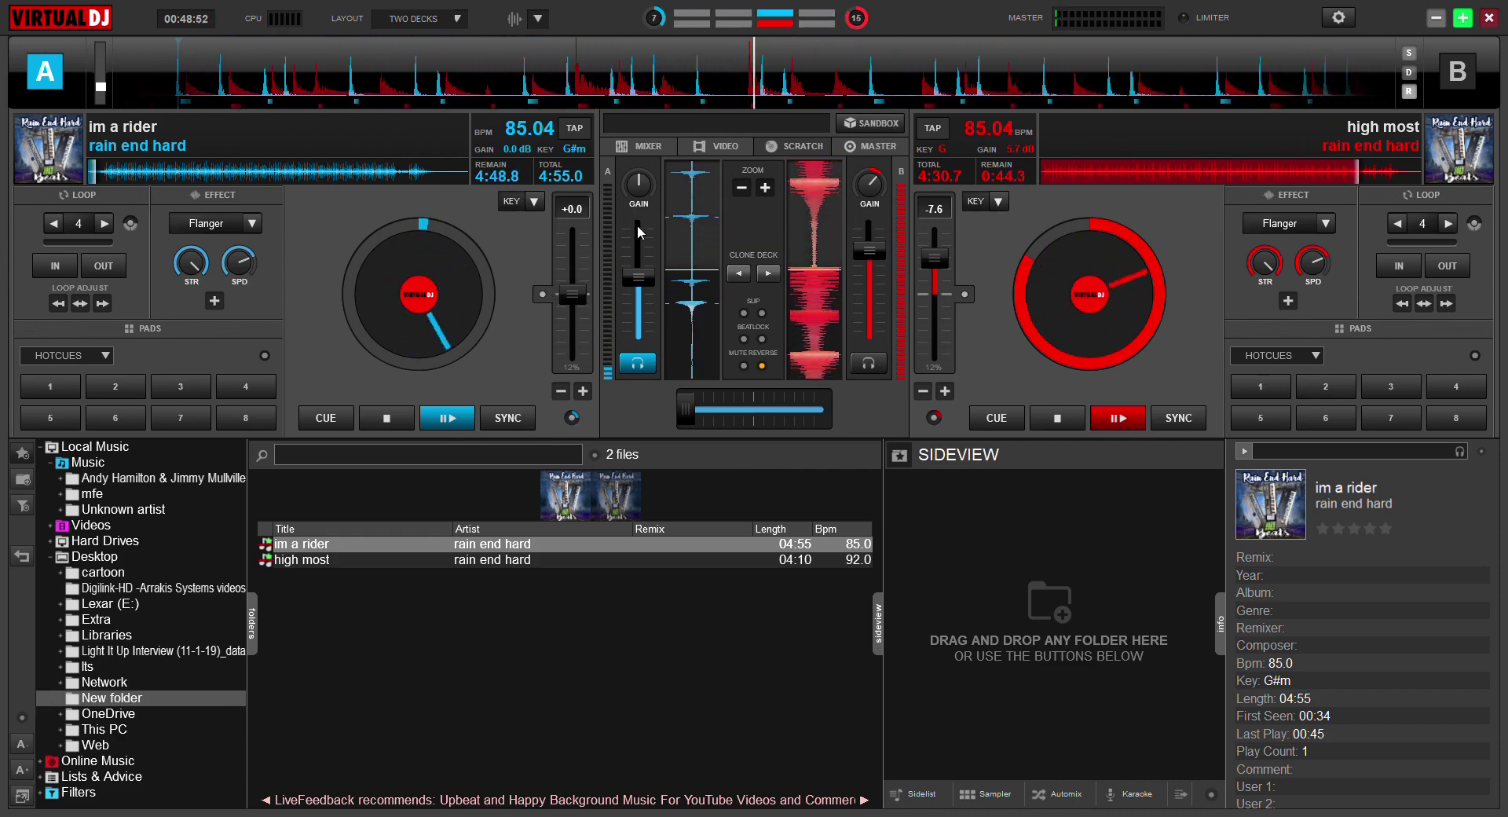
{"action": "left_click_drag", "start_coordinate": [638, 189], "coordinate": [651, 148]}
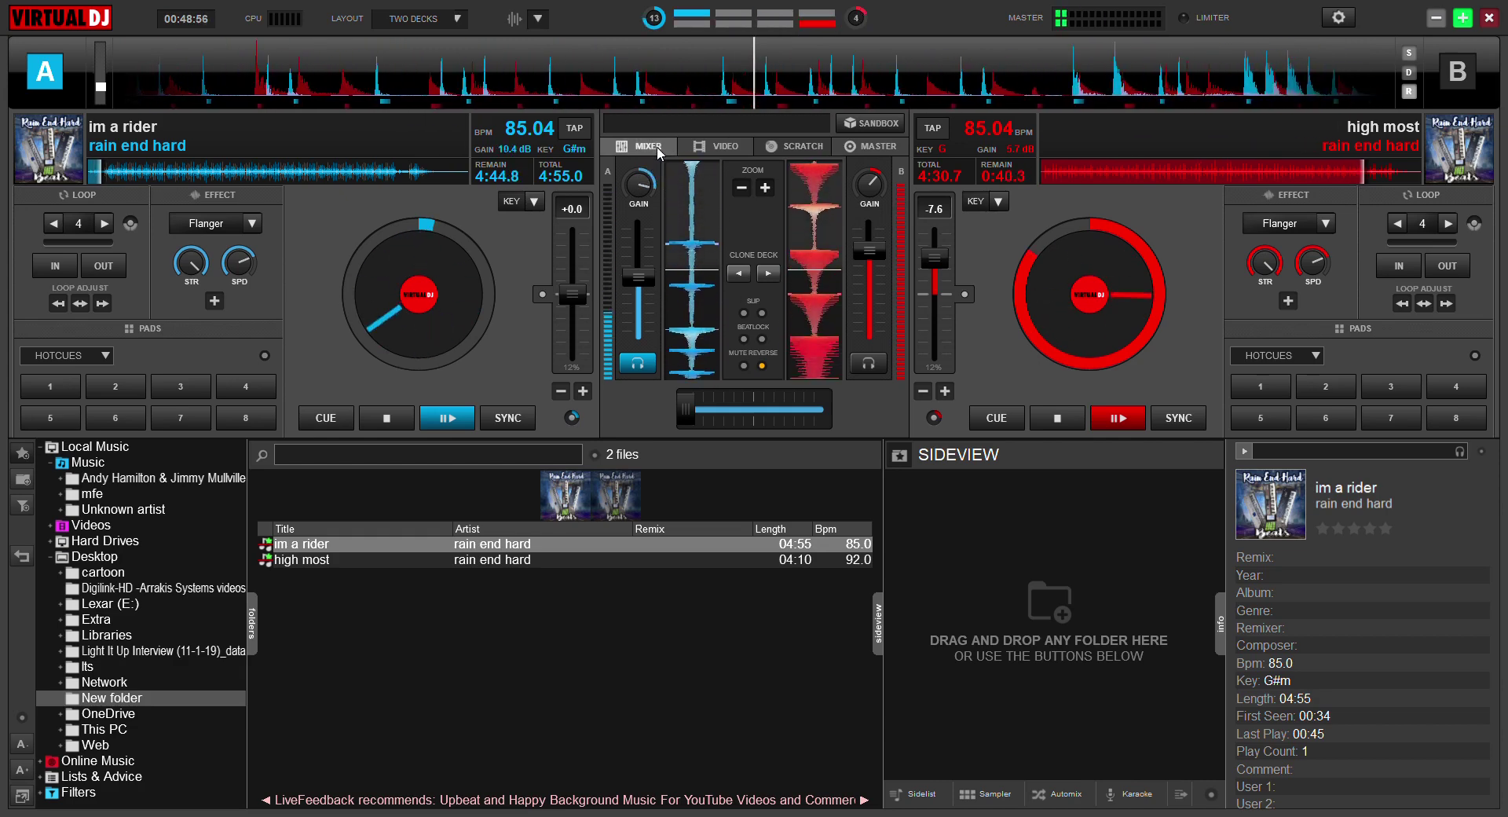
View the mixer's EQ controls and the video source and video effect settings
{"action": "left_click", "coordinate": [655, 150]}
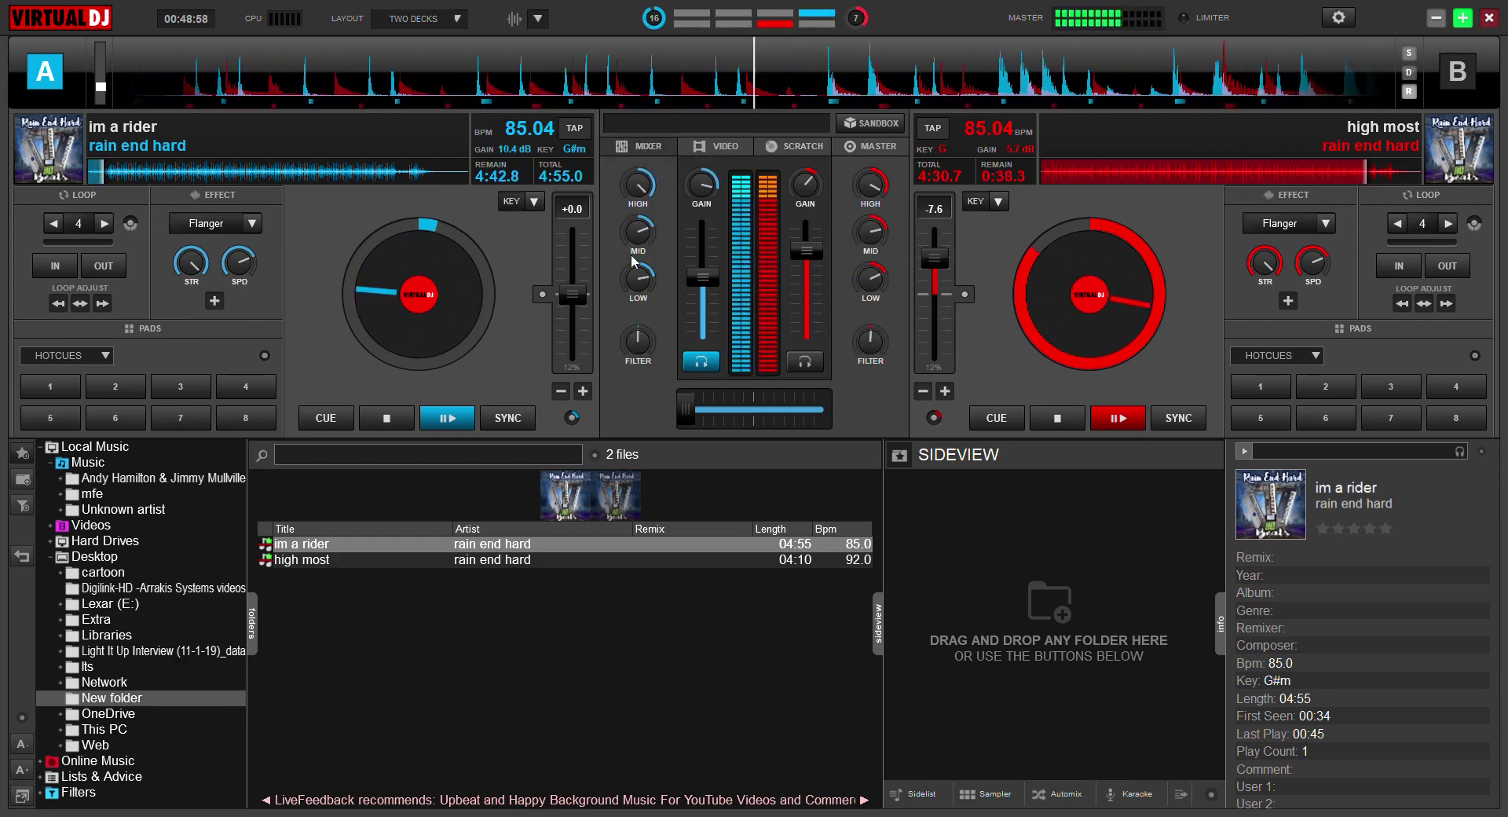
{"action": "left_click", "coordinate": [738, 145]}
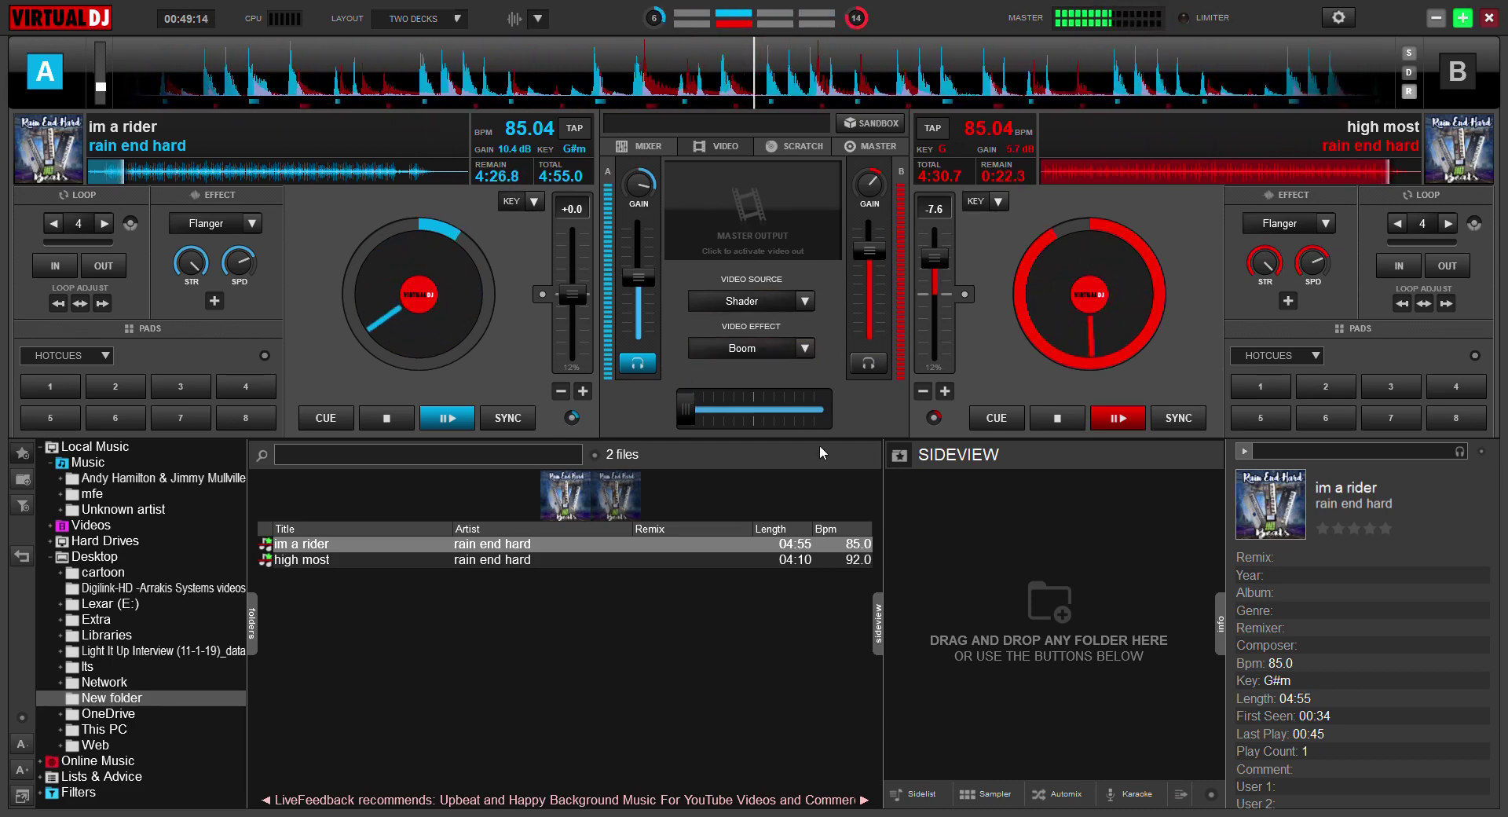
{"action": "left_click", "coordinate": [743, 350]}
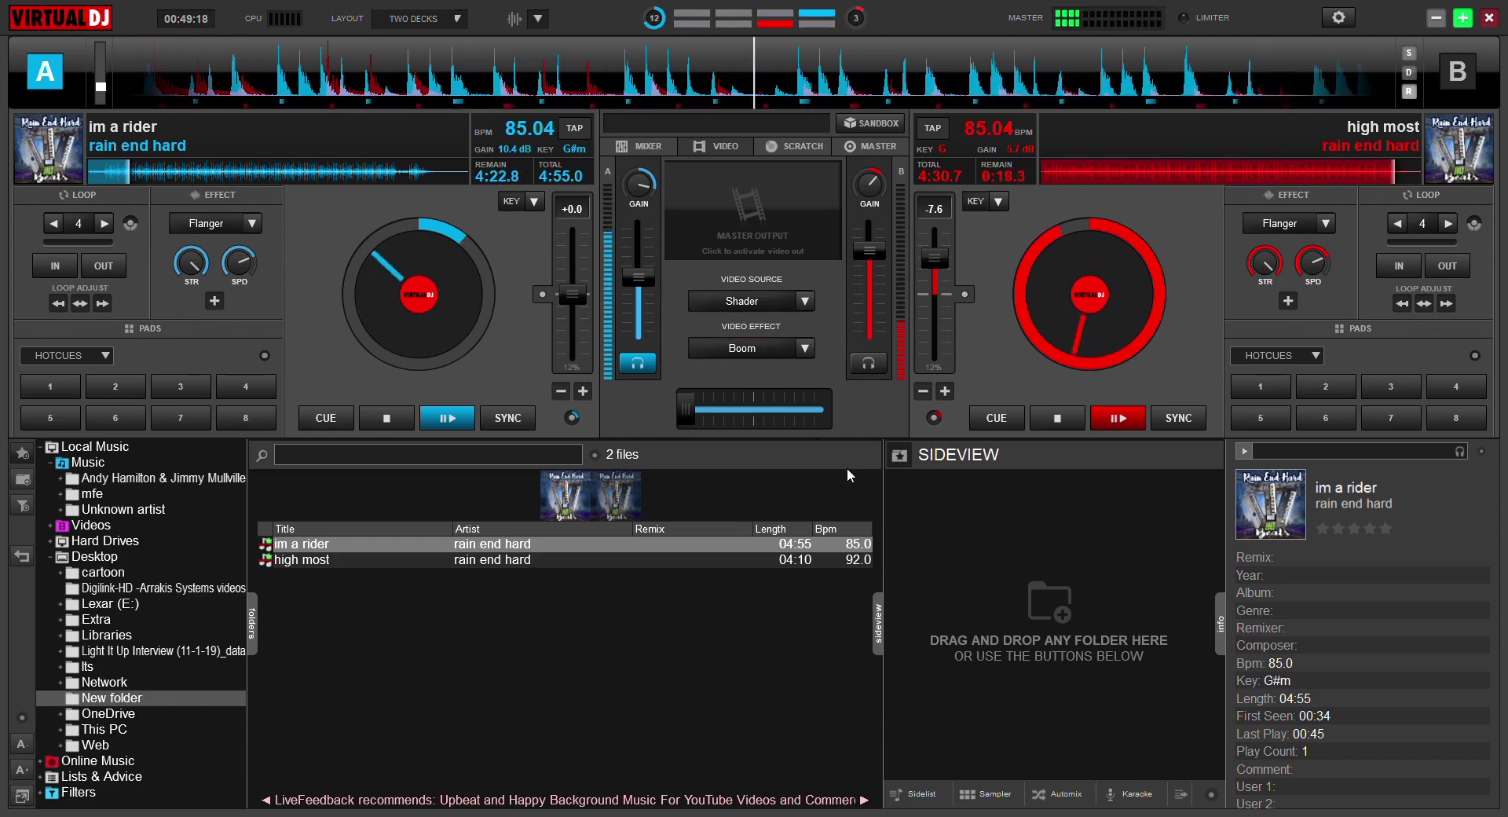
{"action": "left_click", "coordinate": [765, 300]}
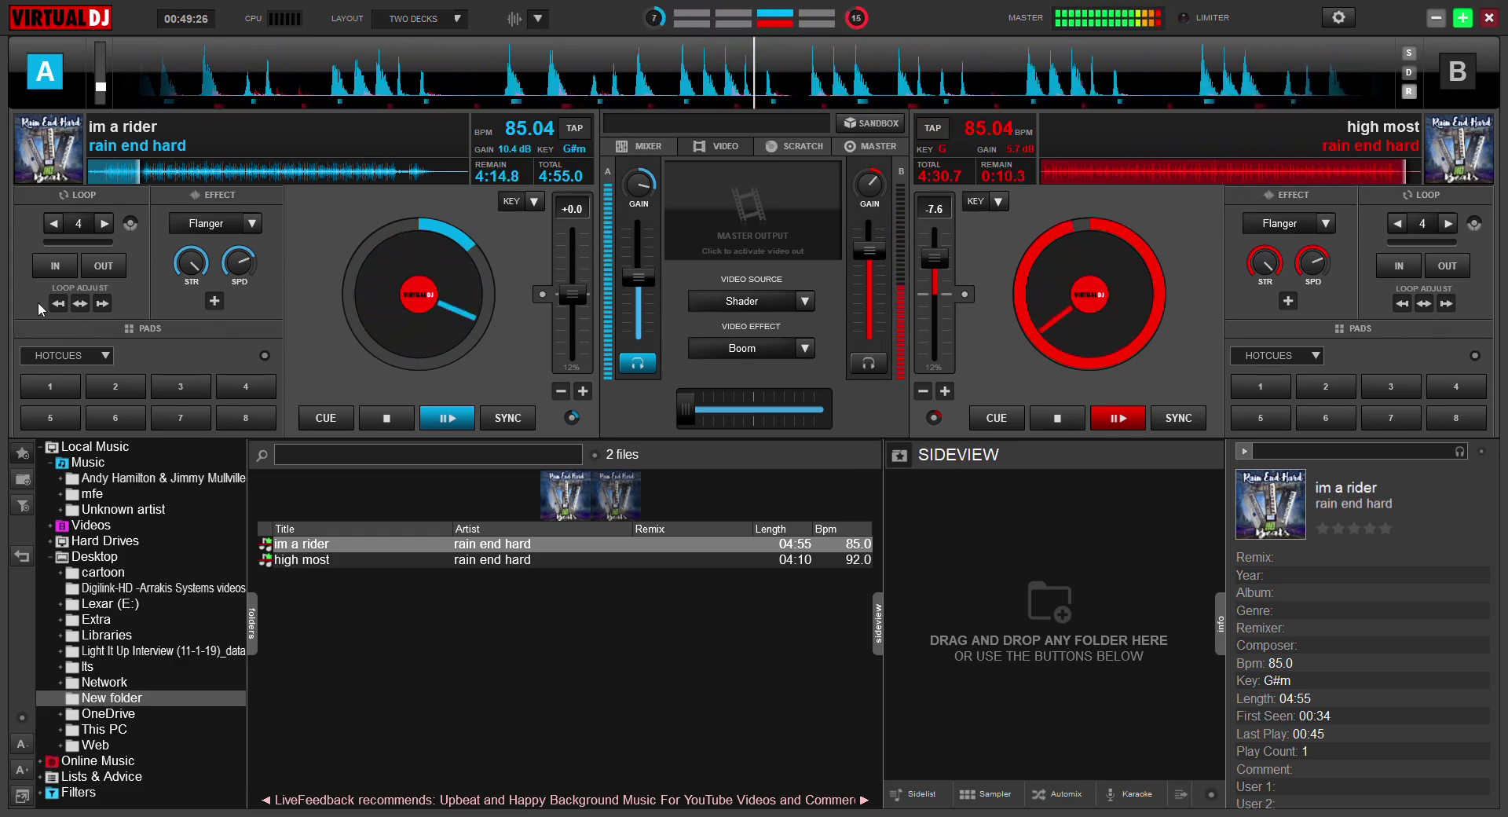
Switch deck A's pads from Hotcues to Scratch and trigger the Baby Scr 1 and Baby Scr 2 scratches
{"action": "left_click", "coordinate": [51, 387]}
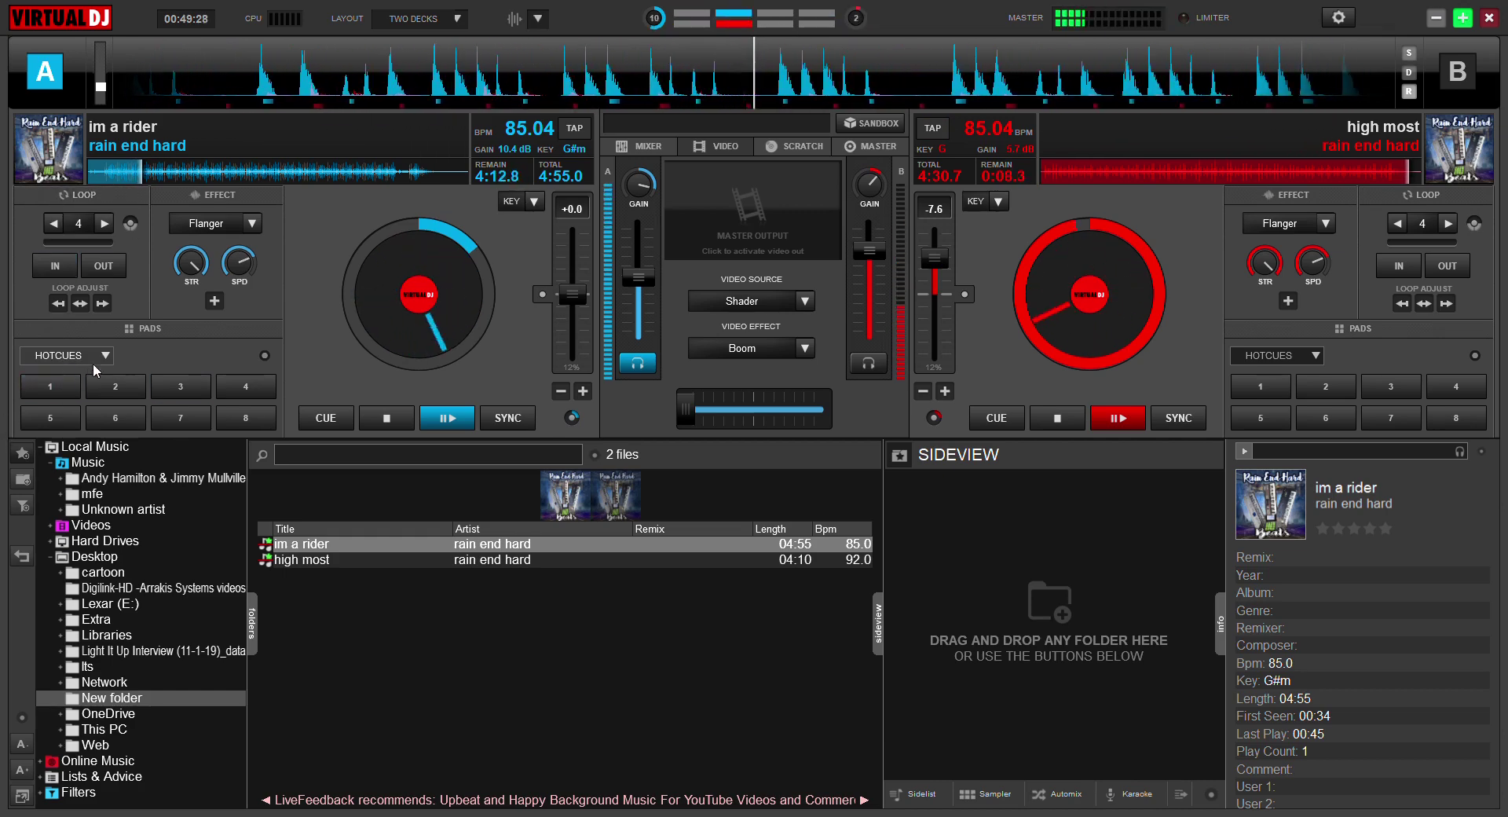
{"action": "left_click", "coordinate": [144, 460]}
{"action": "left_click", "coordinate": [51, 386]}
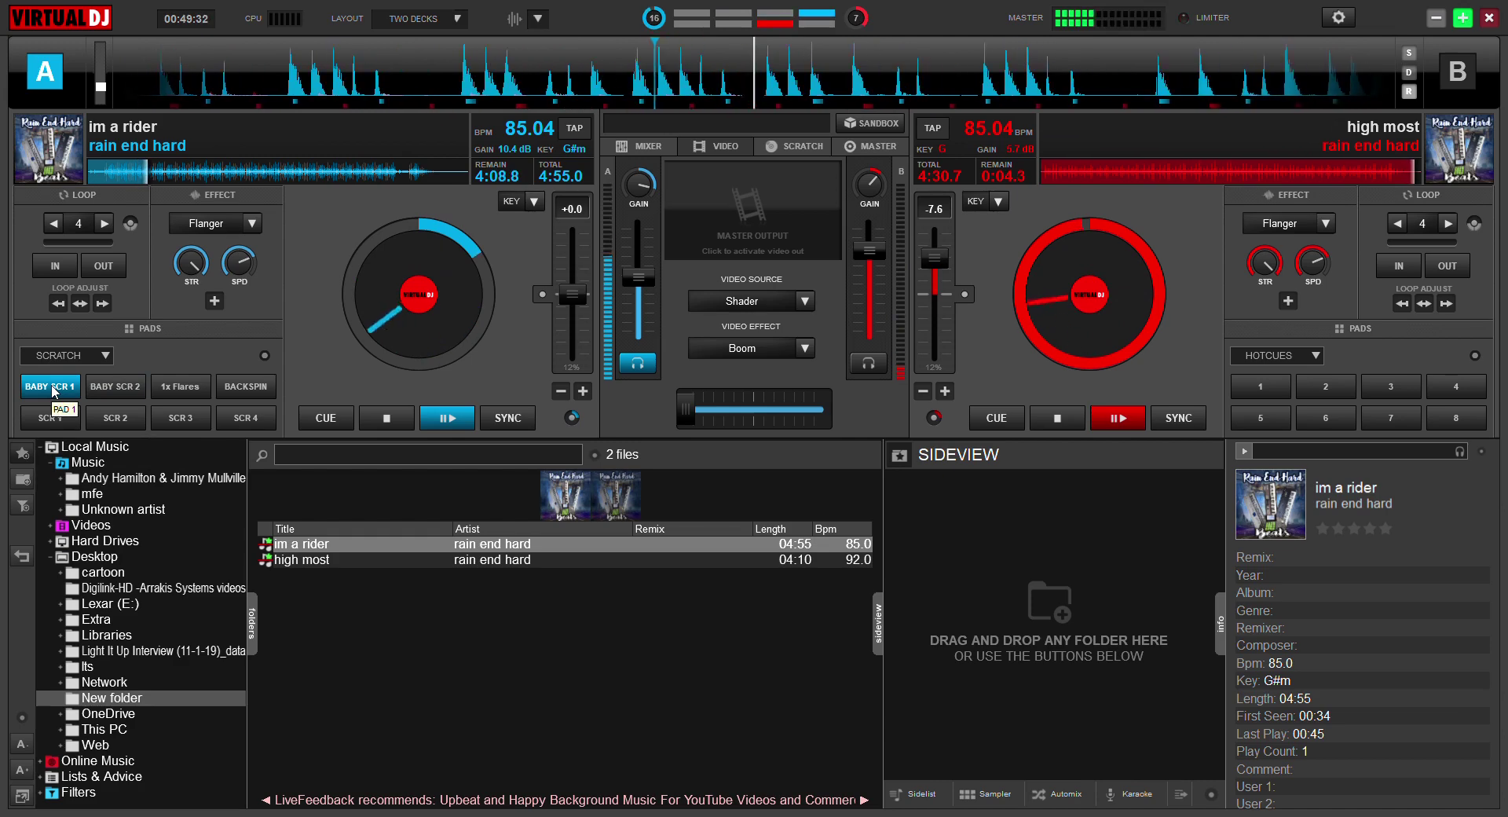
{"action": "left_click", "coordinate": [124, 388]}
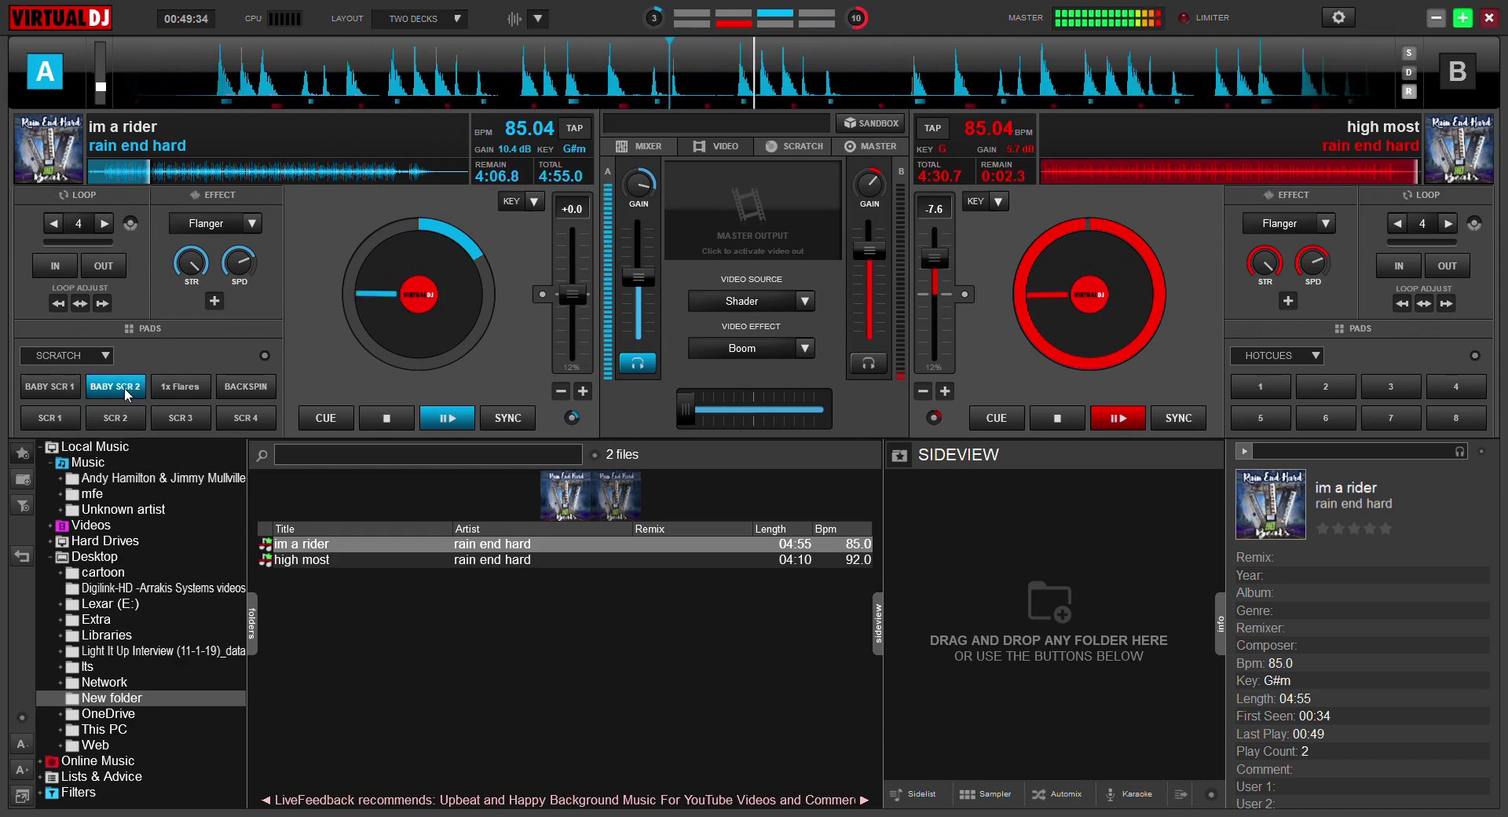
{"action": "left_click", "coordinate": [130, 390]}
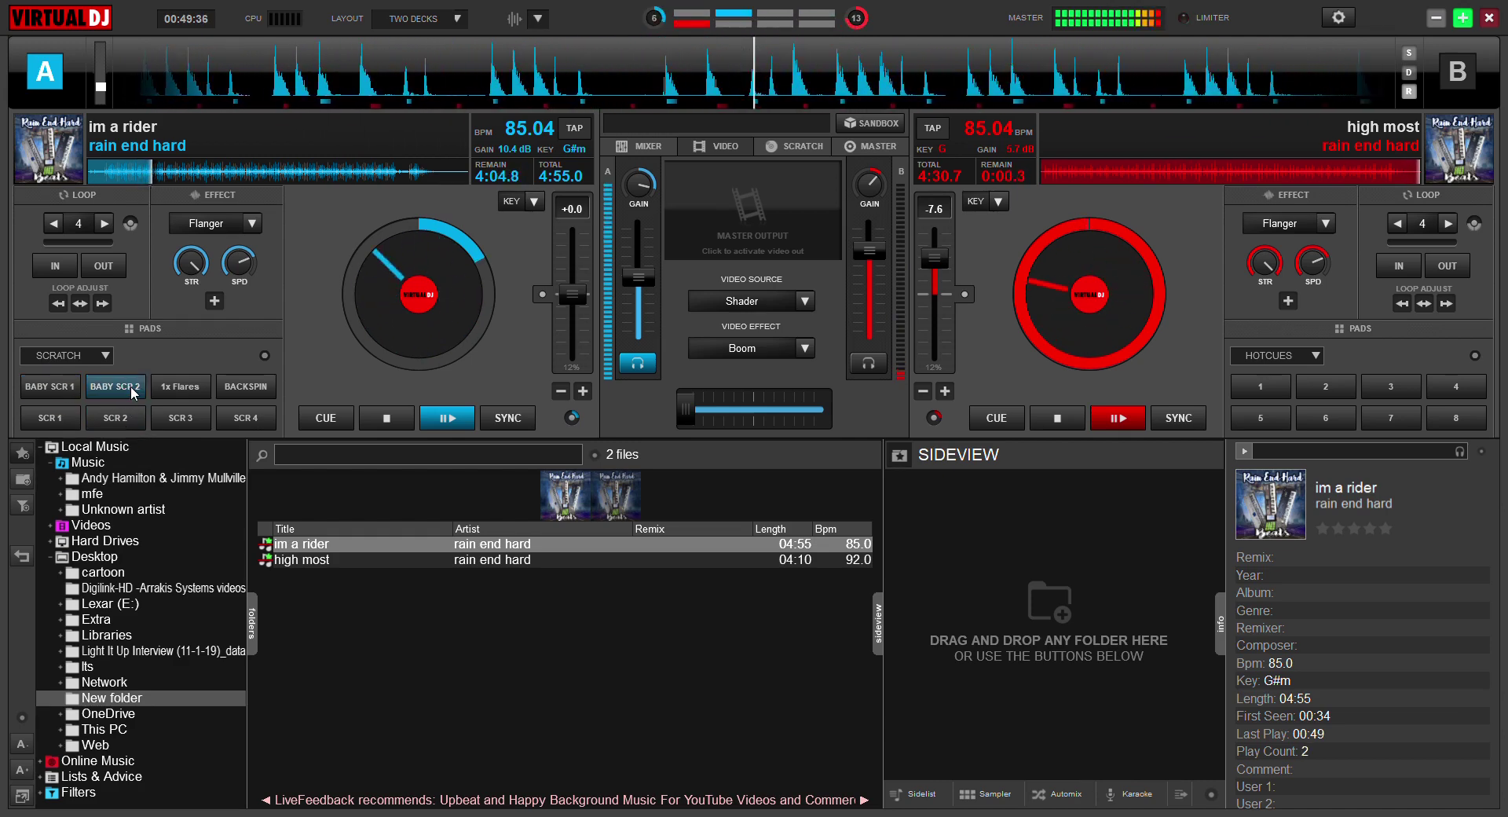
{"action": "left_click", "coordinate": [131, 392]}
Trigger the 1x Flares and Backspin scratches on deck A while its track plays
{"action": "left_click", "coordinate": [180, 387]}
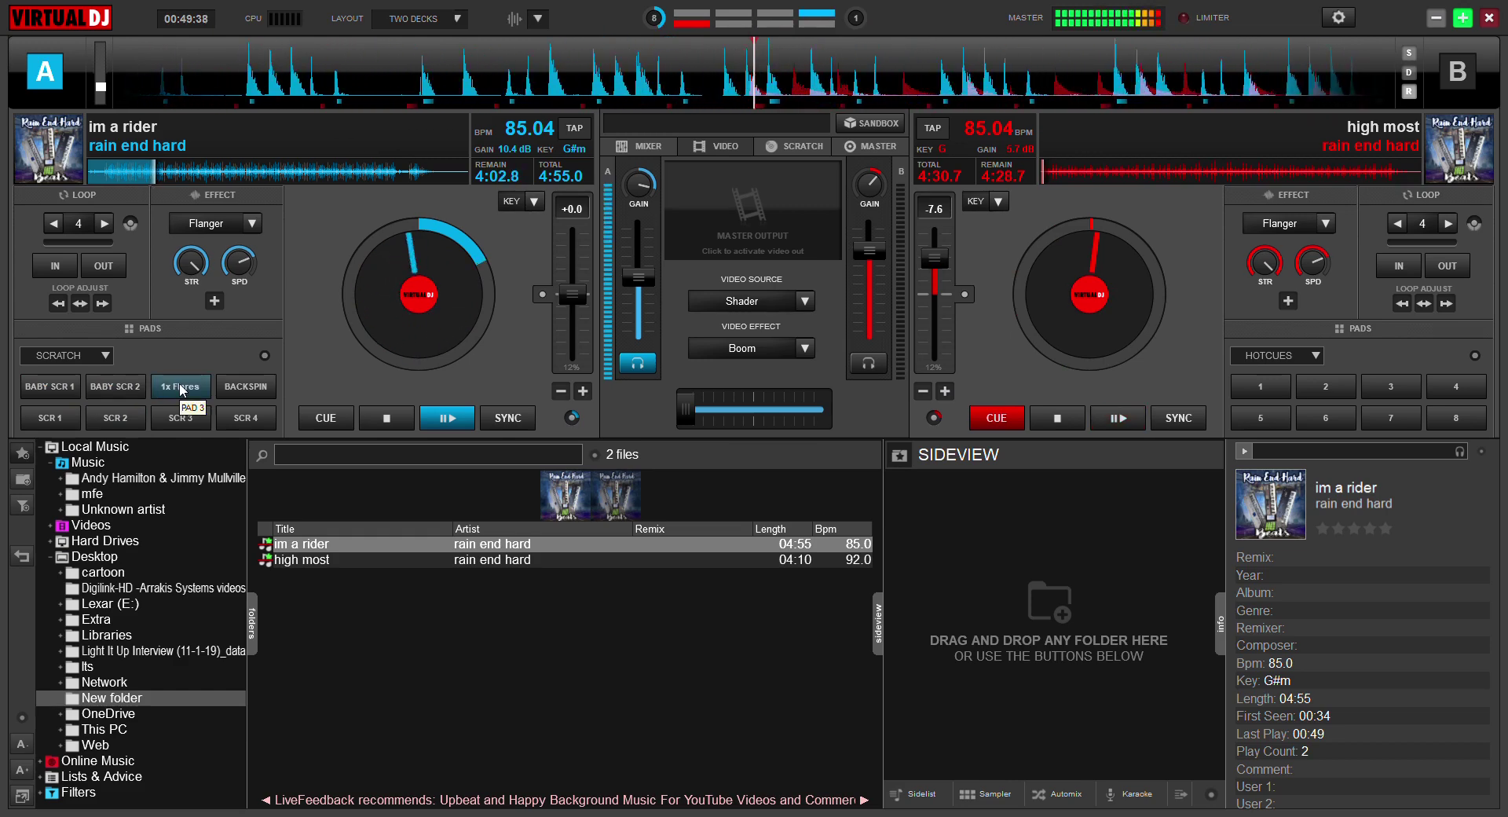
{"action": "left_click", "coordinate": [182, 388]}
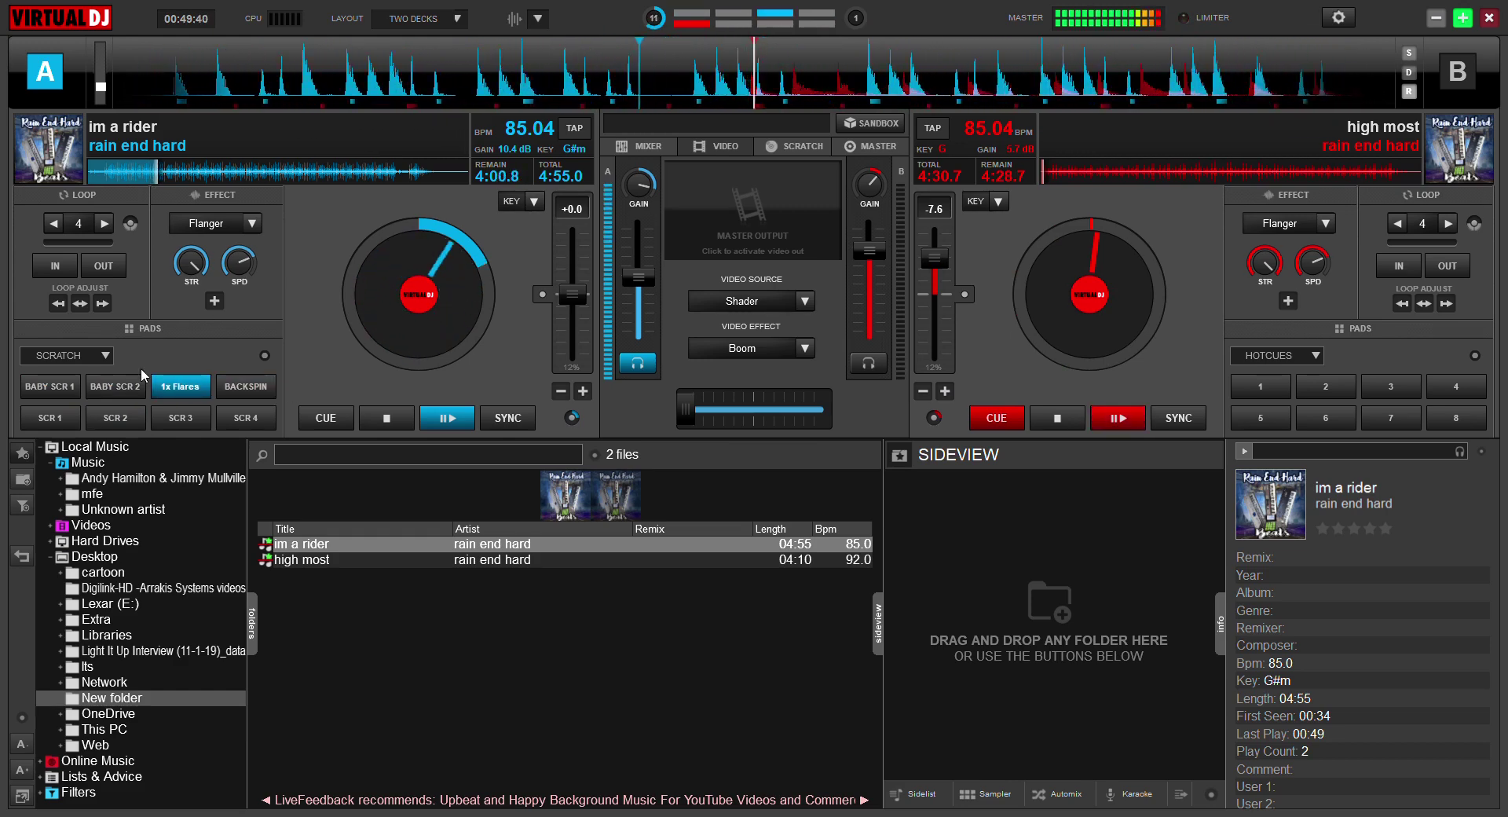
{"action": "left_click", "coordinate": [260, 390]}
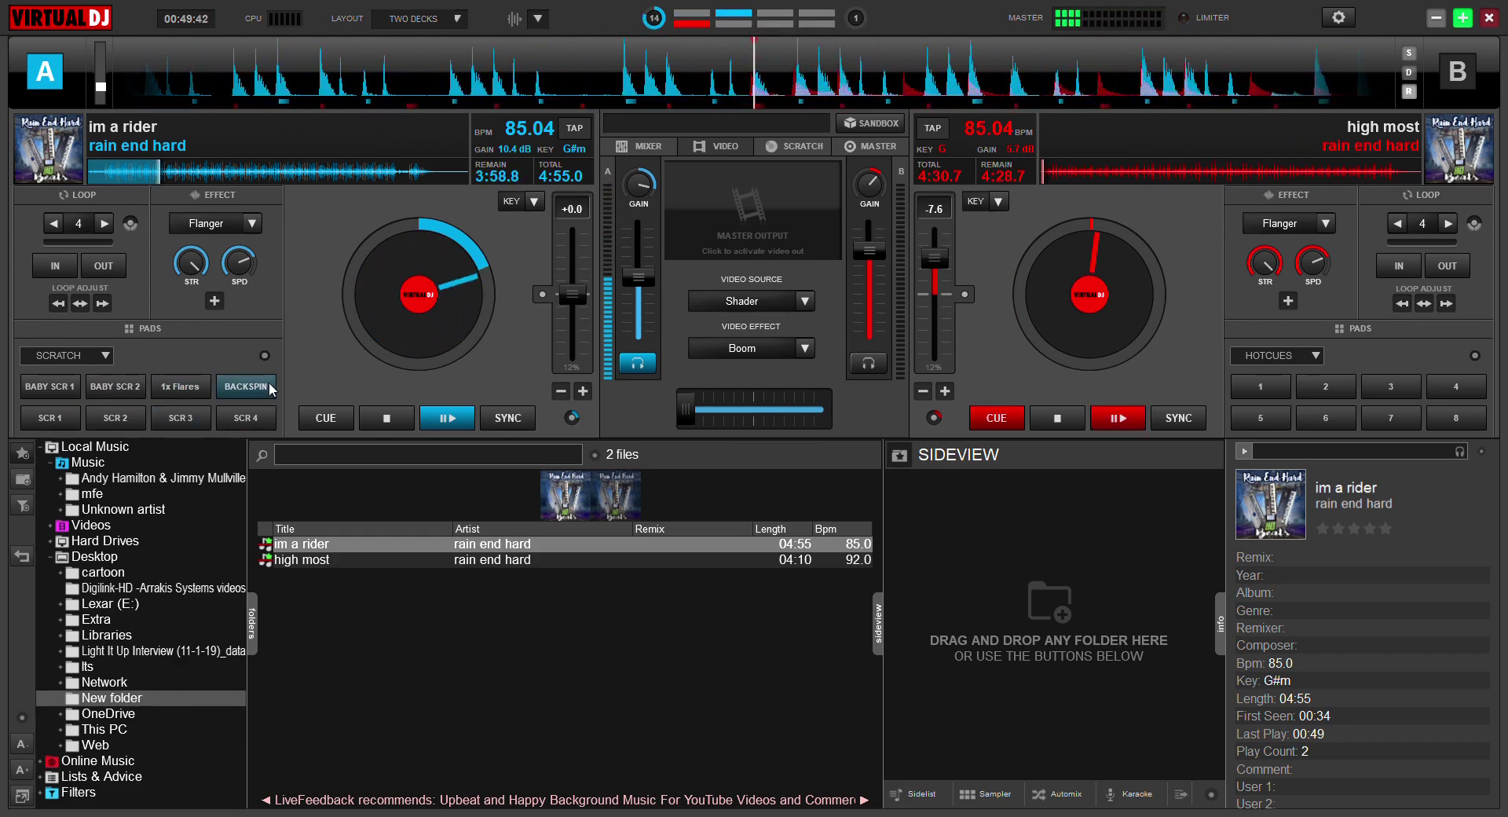
{"action": "left_click", "coordinate": [260, 393]}
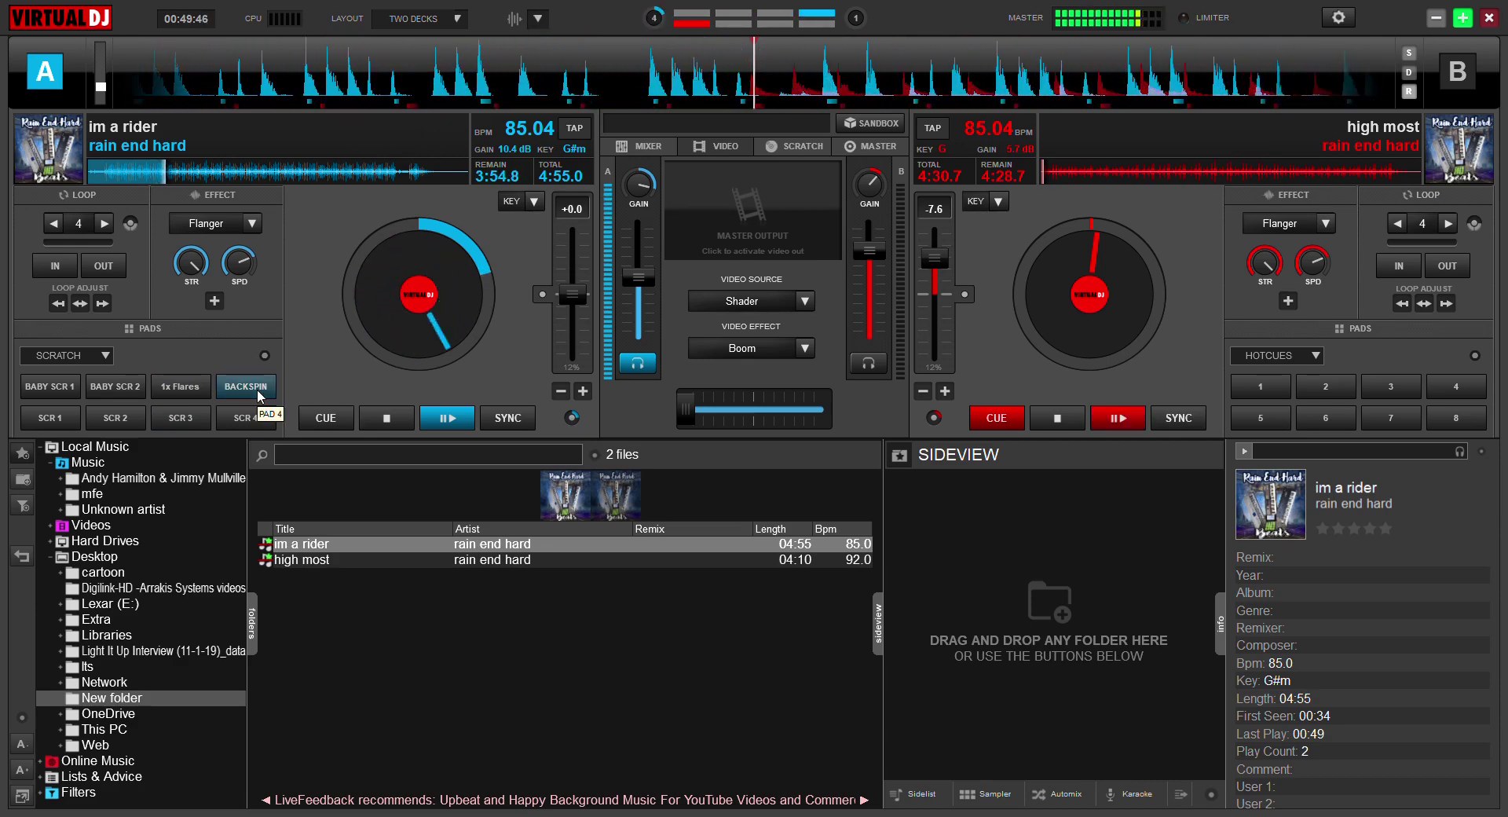
{"action": "left_click", "coordinate": [259, 392]}
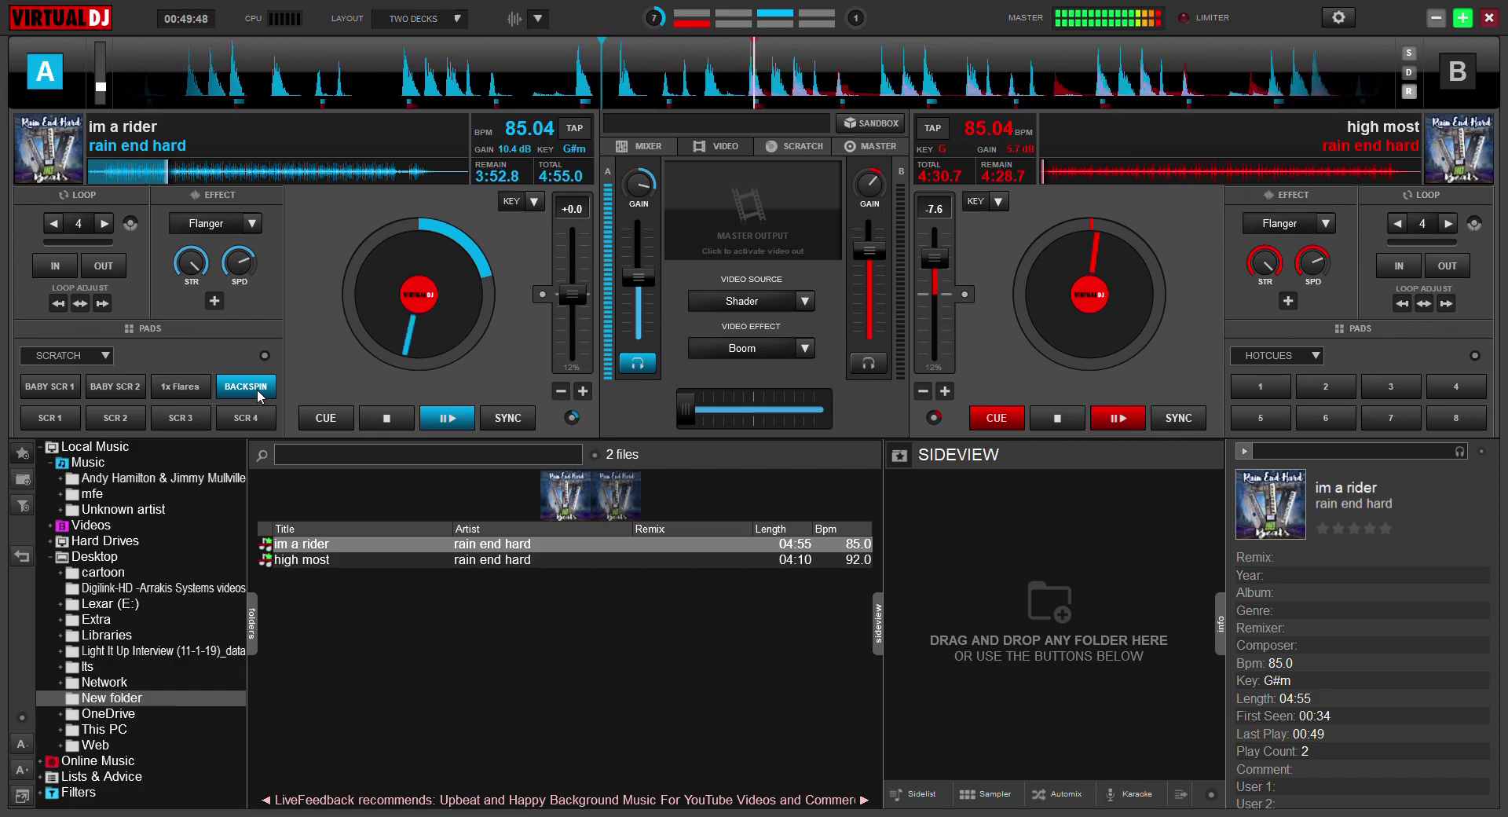
Return deck A to its cue point, restart its playback, and try the Backspin scratch again
{"action": "left_click", "coordinate": [326, 418]}
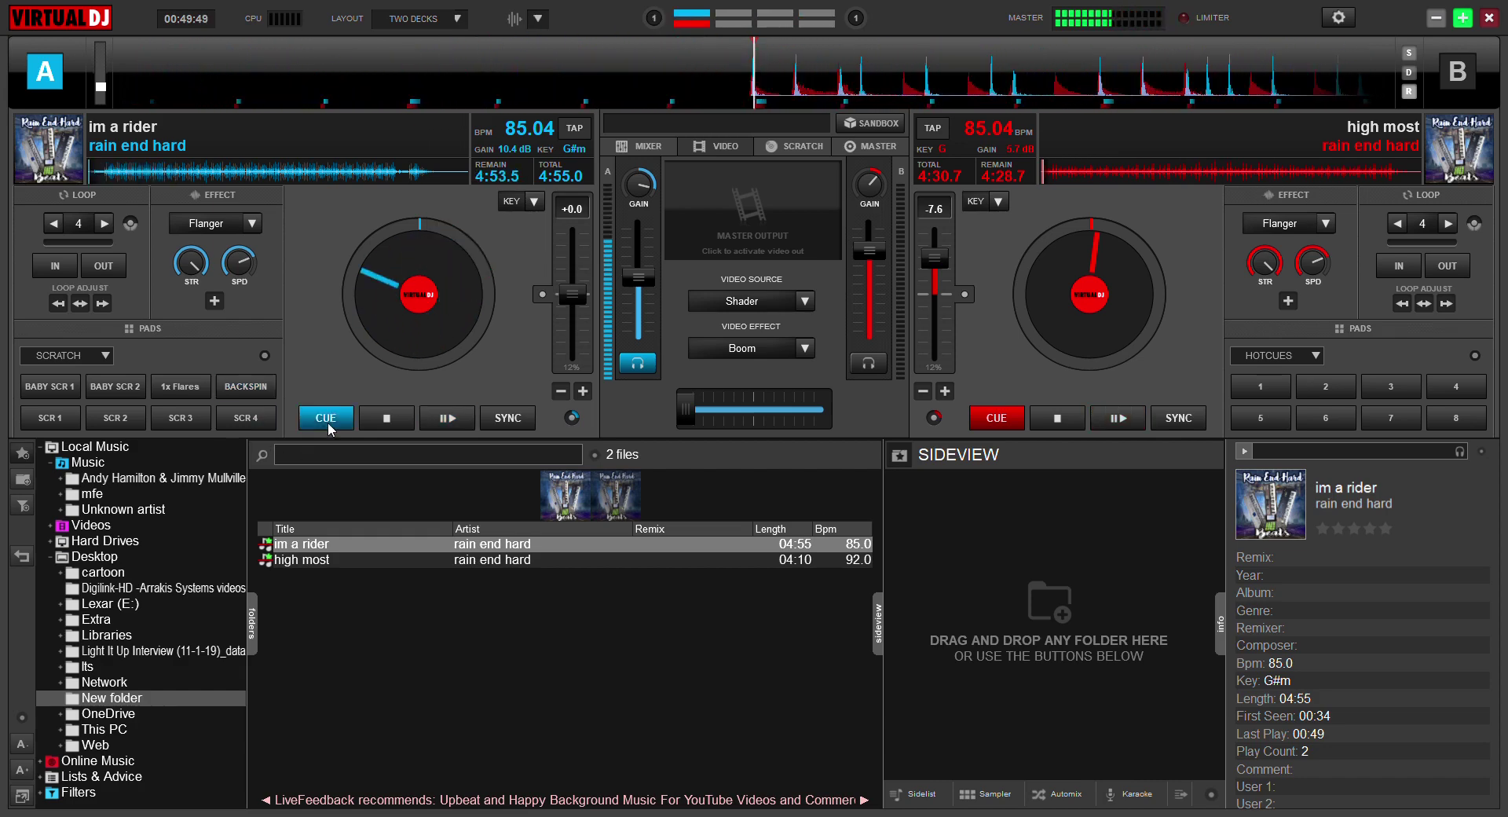
{"action": "left_click", "coordinate": [240, 386]}
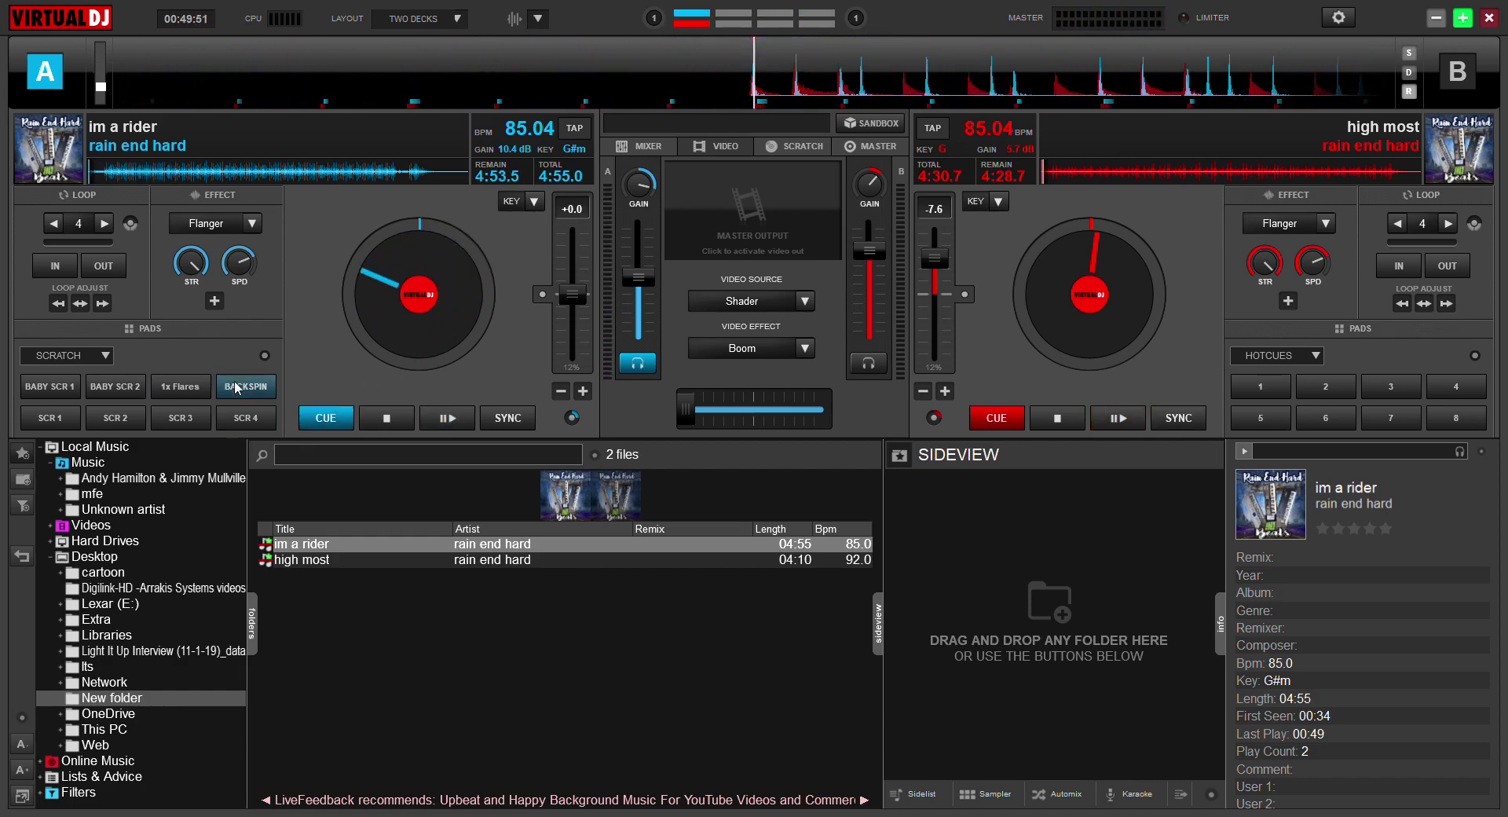
{"action": "left_click", "coordinate": [430, 421]}
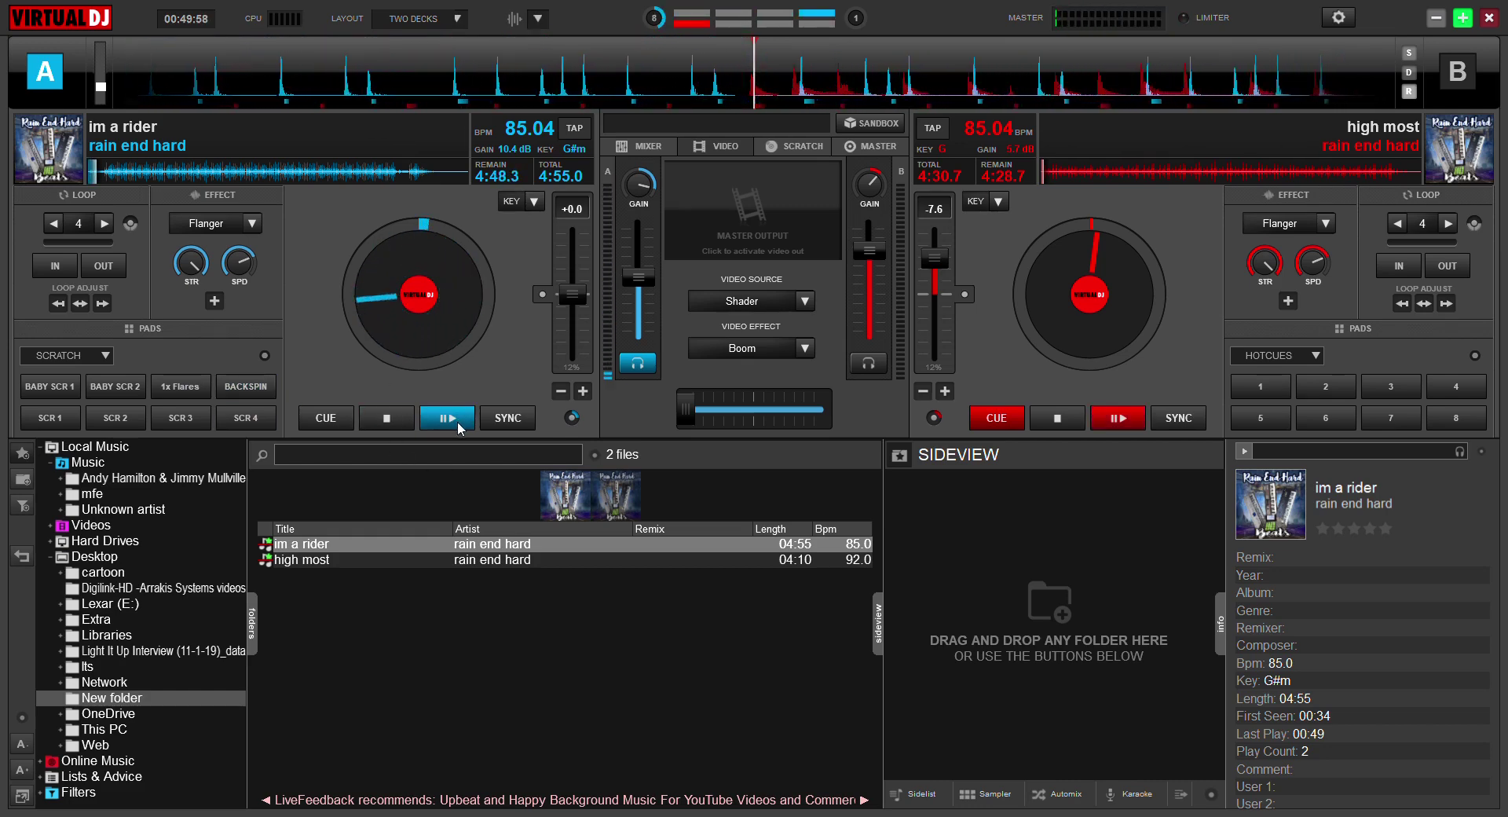
{"action": "left_click", "coordinate": [265, 398]}
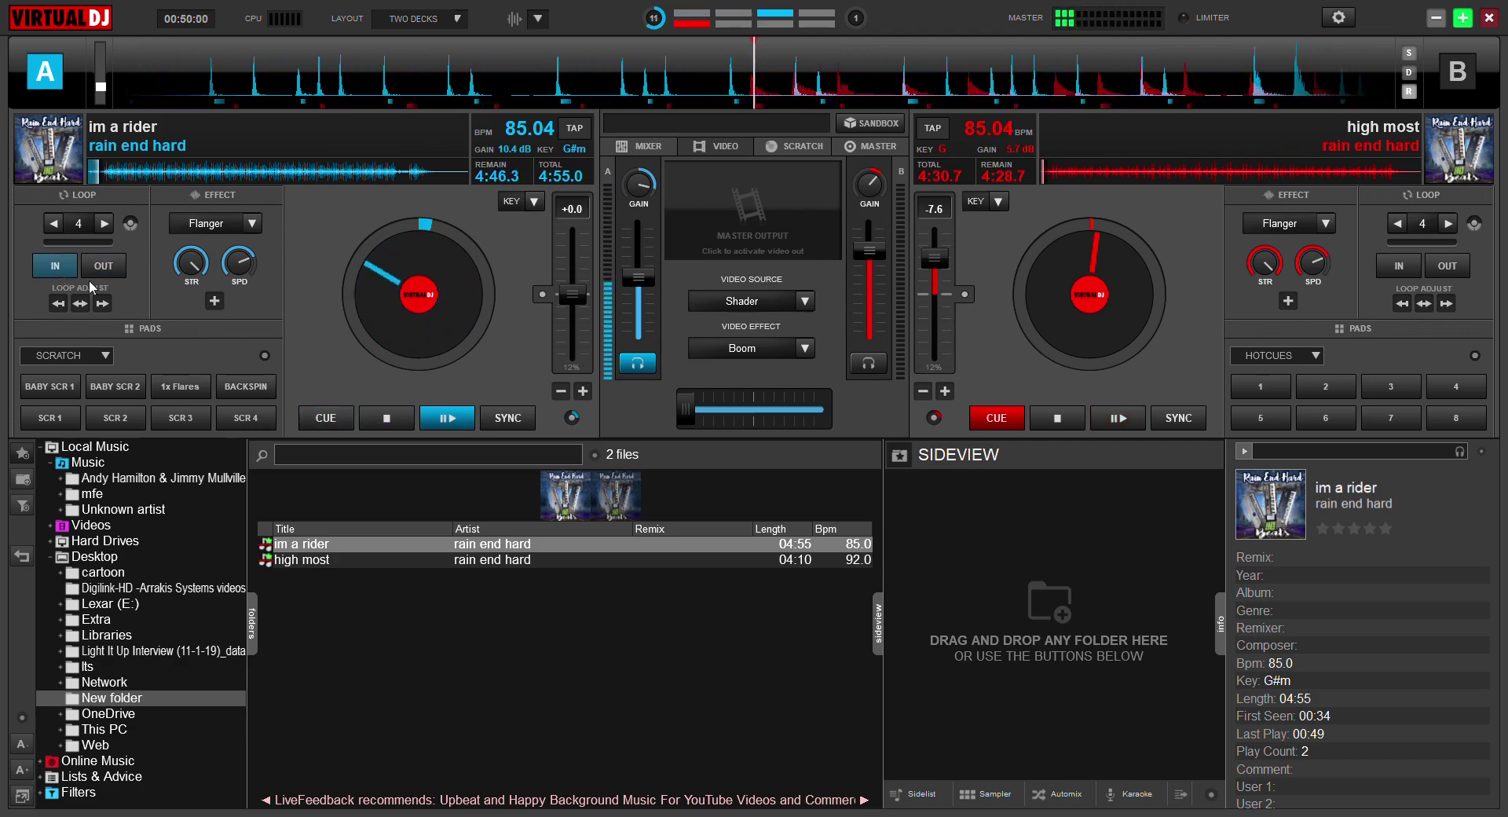
Restart deck A from its cue point and set and release a 1-beat loop near the track's start
{"action": "left_click_drag", "start_coordinate": [320, 67], "coordinate": [473, 67]}
{"action": "left_click", "coordinate": [309, 419]}
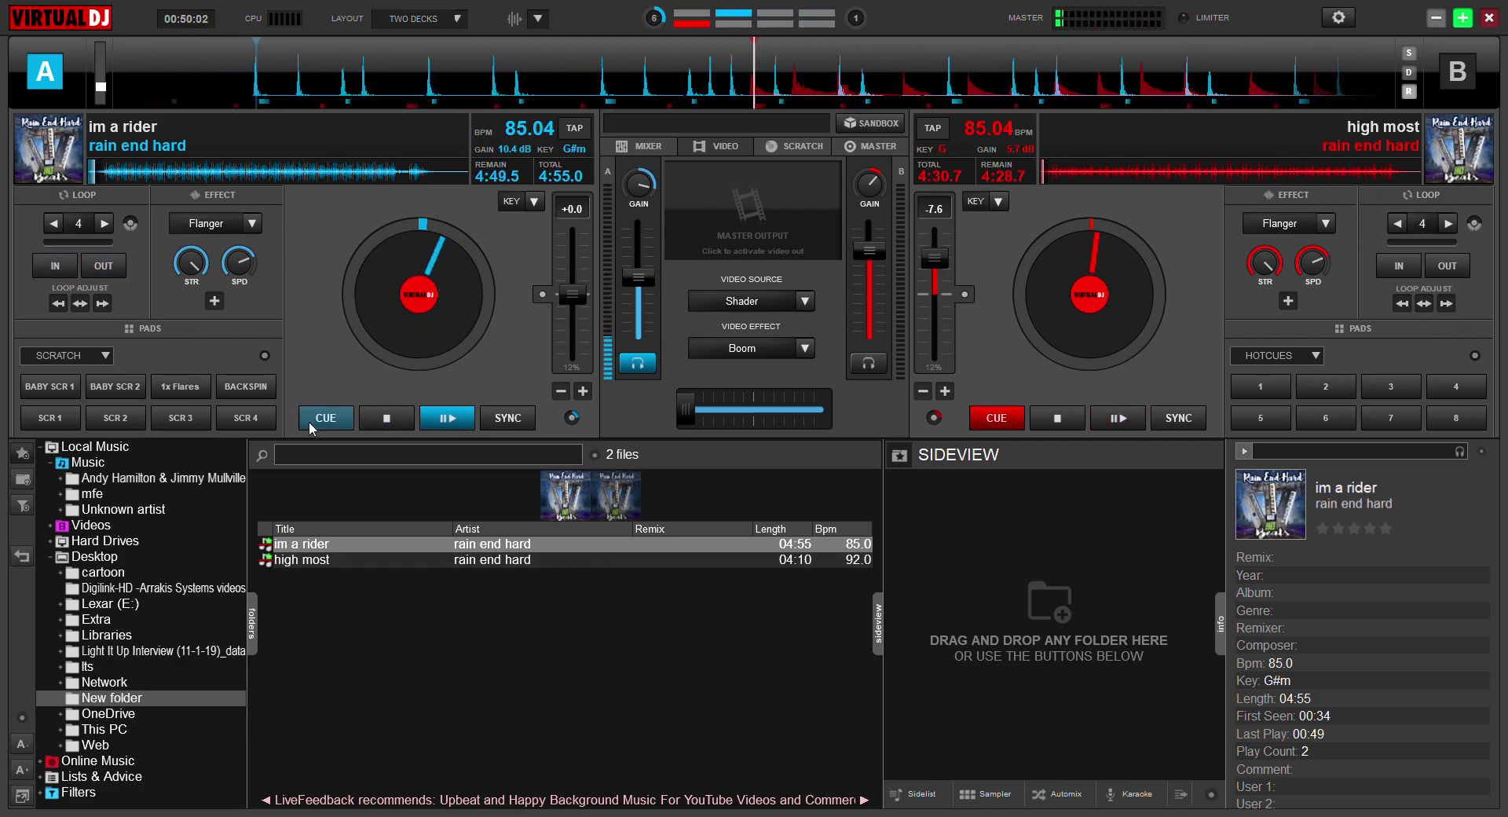
{"action": "left_click", "coordinate": [447, 421]}
{"action": "left_click", "coordinate": [55, 265]}
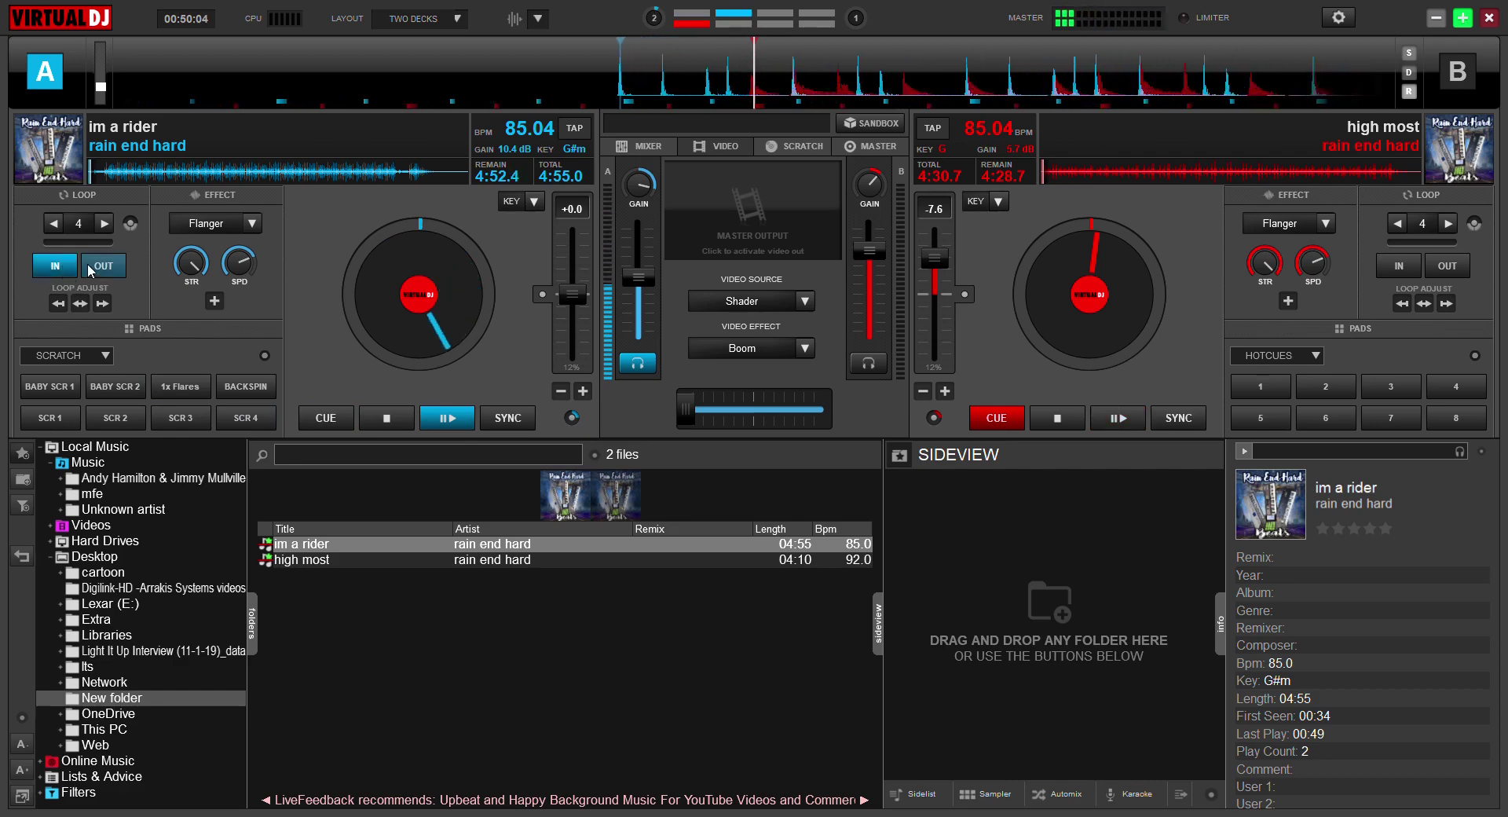
{"action": "left_click", "coordinate": [106, 267]}
{"action": "left_click", "coordinate": [107, 266]}
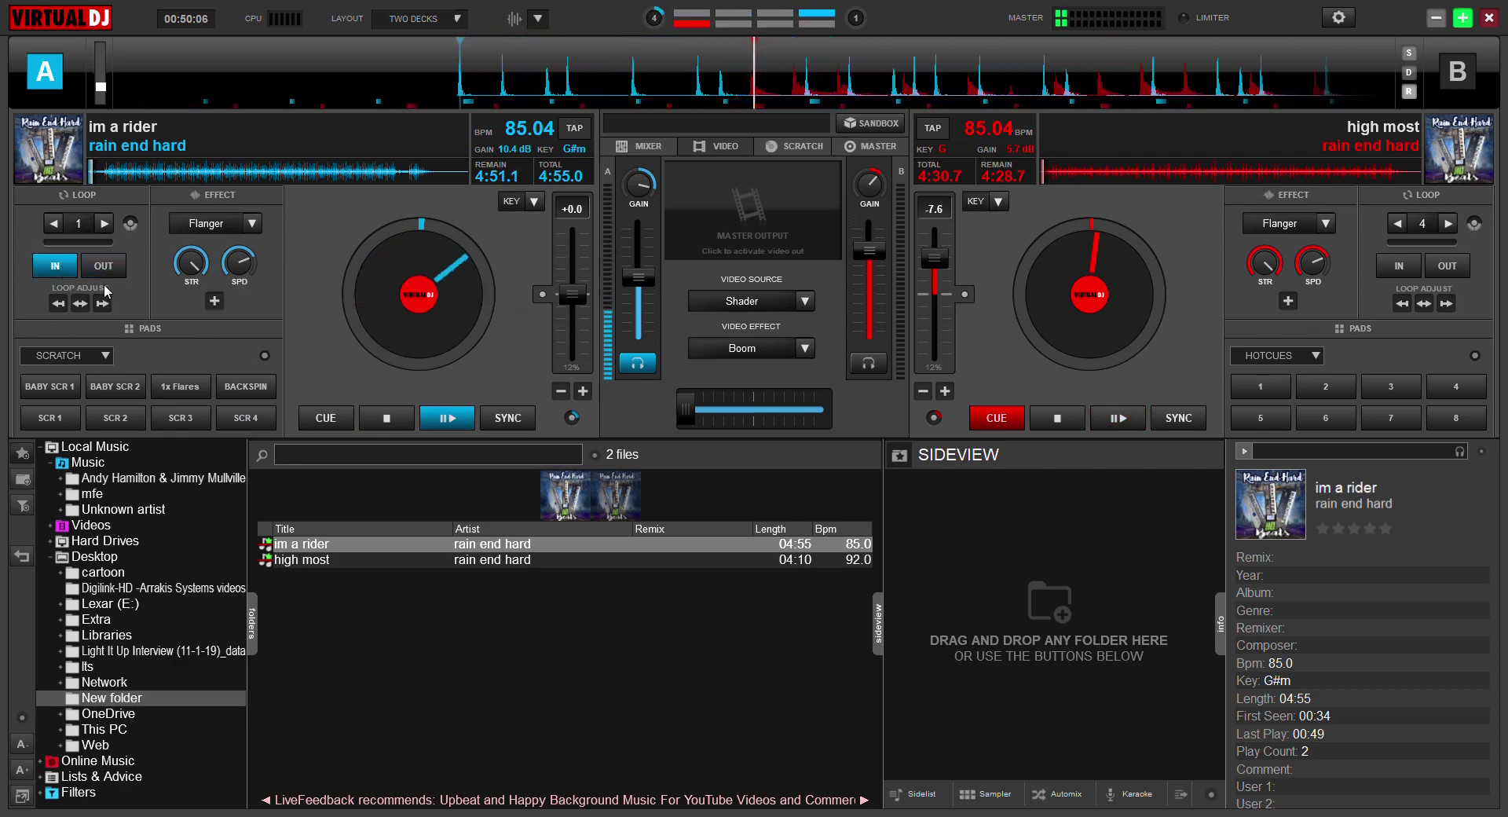
Set an 8-beat loop near the start of deck A's track and raise deck A's volume fader almost to maximum
{"action": "left_click", "coordinate": [106, 384]}
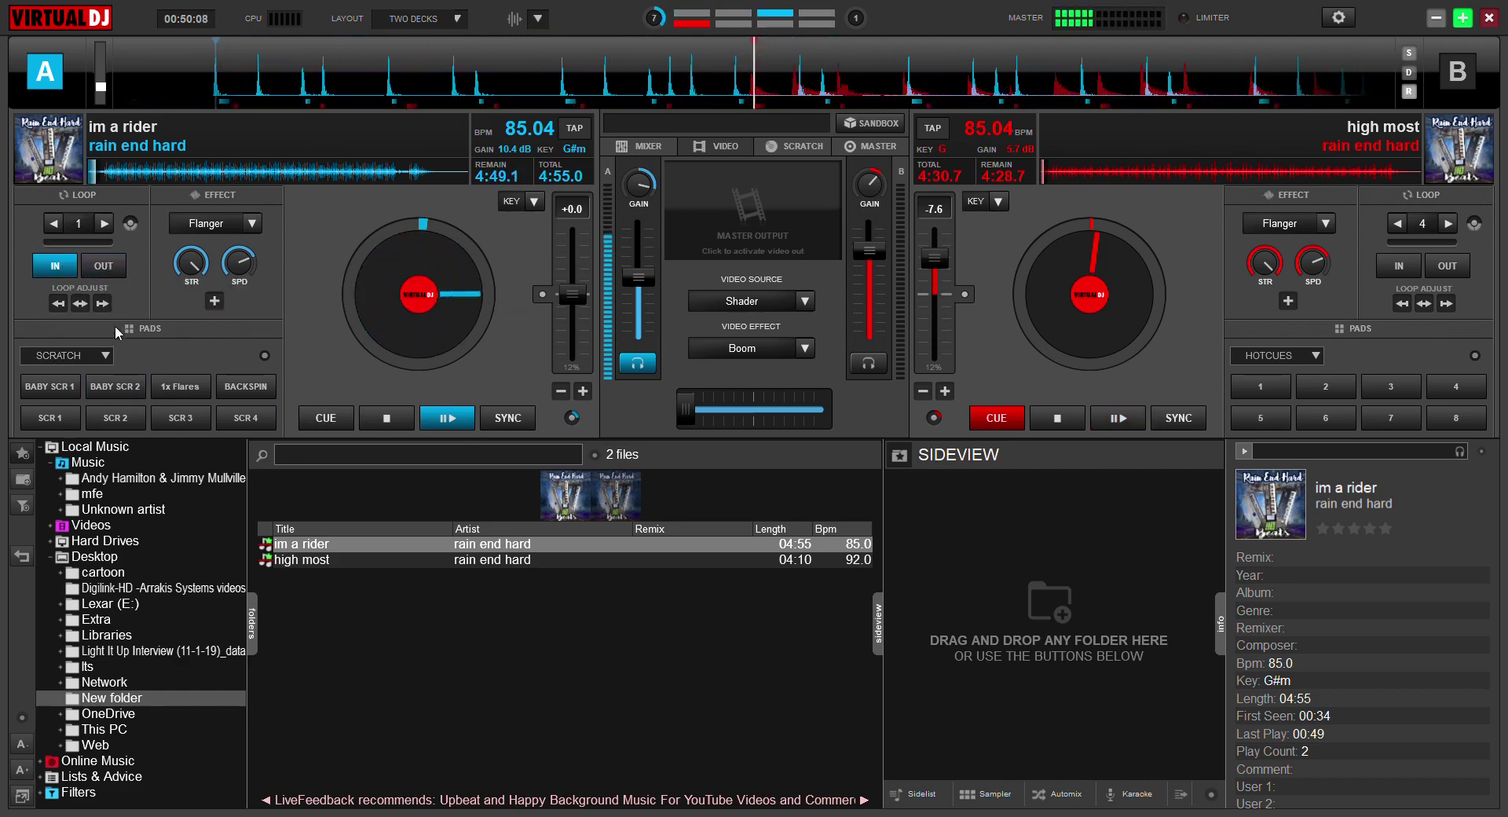
{"action": "left_click", "coordinate": [109, 273]}
{"action": "left_click", "coordinate": [110, 275]}
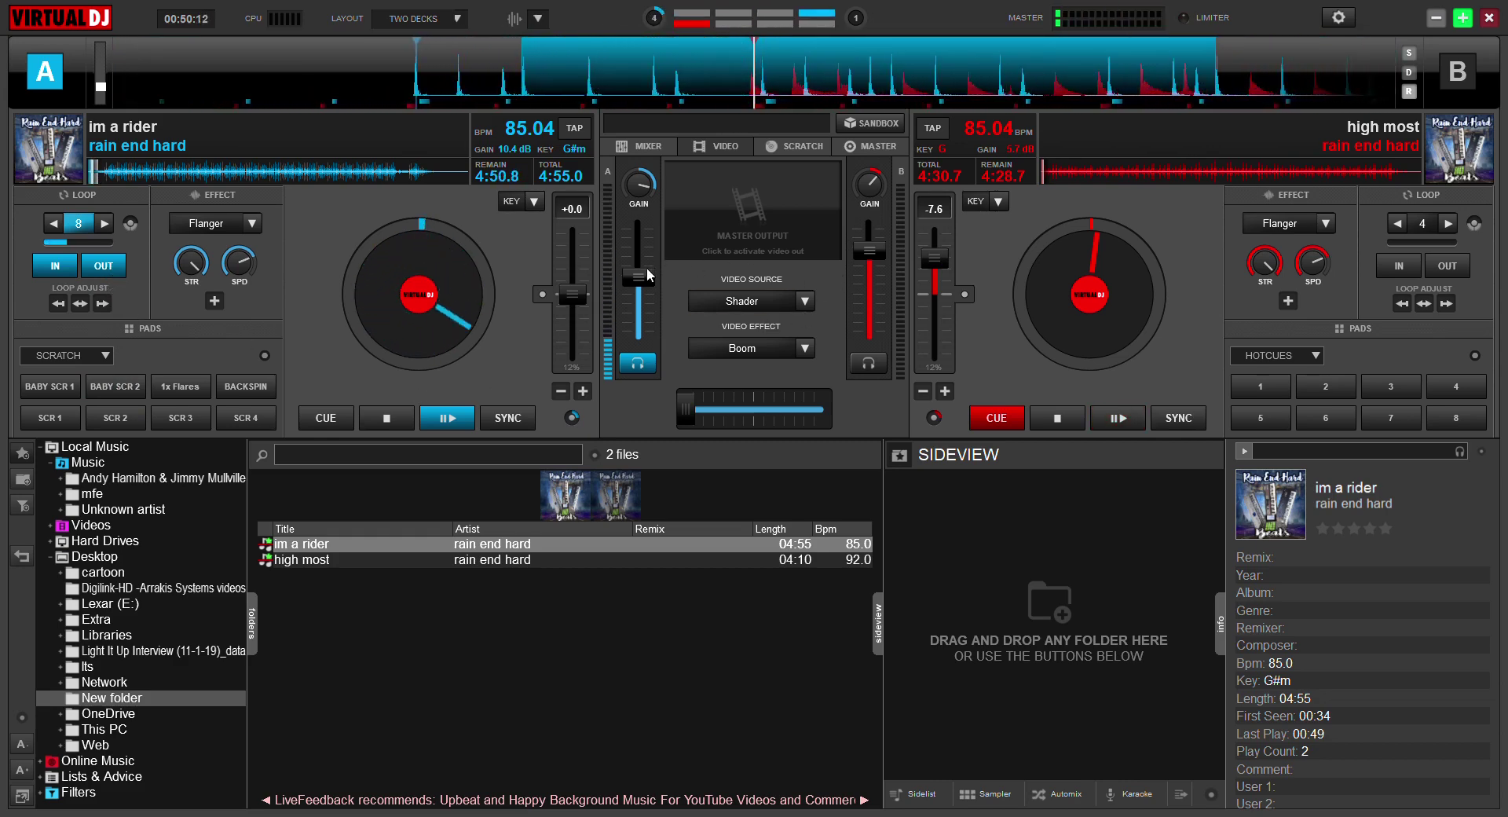
{"action": "left_click_drag", "start_coordinate": [637, 276], "coordinate": [639, 227]}
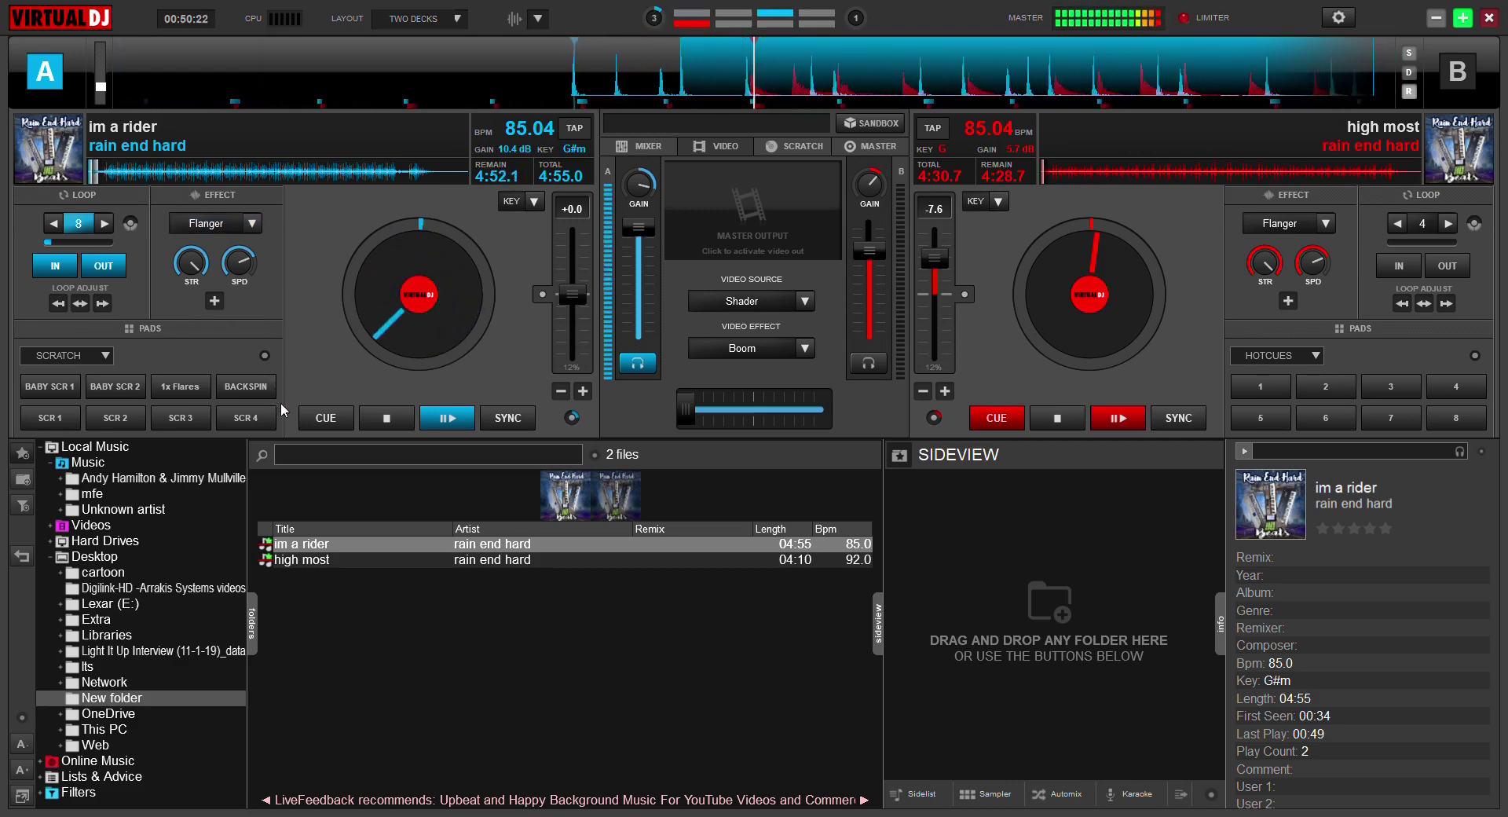
Switch deck A's effect from Flanger to Slicer and trigger the Baby Scr 1 scratch over the running loop
{"action": "left_click", "coordinate": [291, 463]}
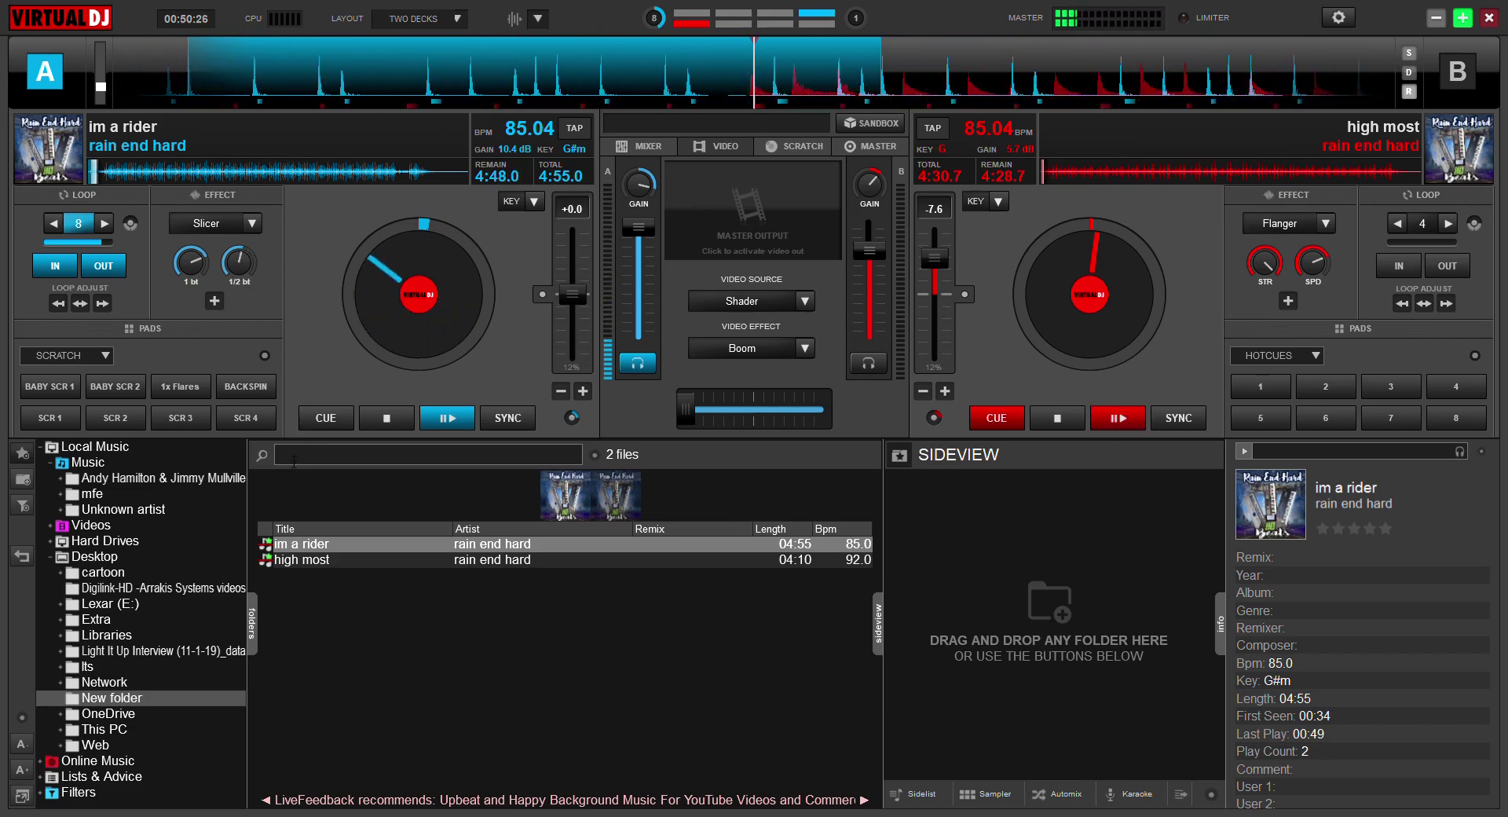
{"action": "left_click", "coordinate": [55, 386]}
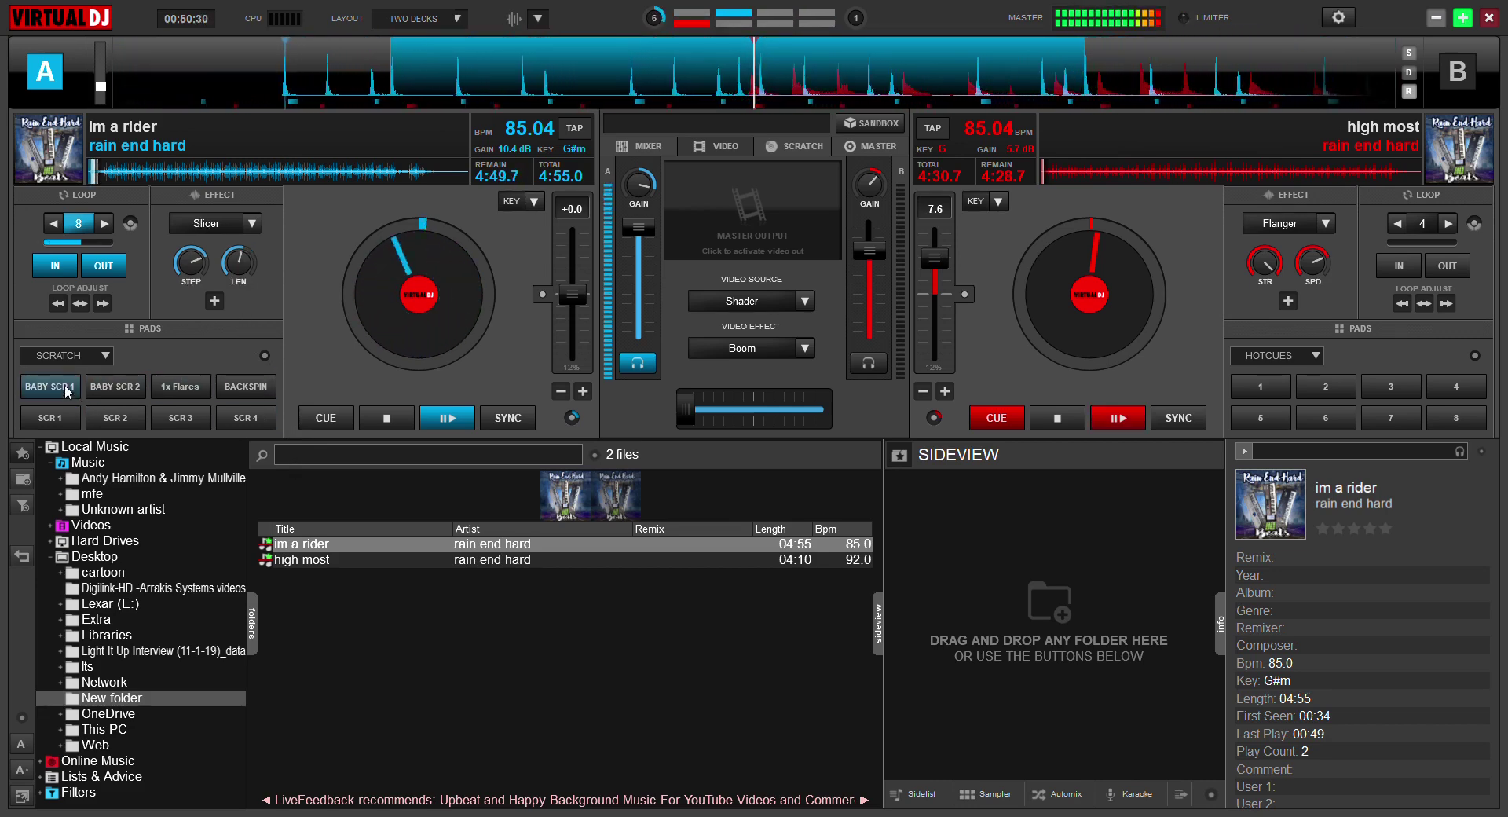
Repeatedly release and re-engage deck A's loop at 4-beat and 8-beat lengths, ending with the loop released
{"action": "left_click", "coordinate": [111, 267]}
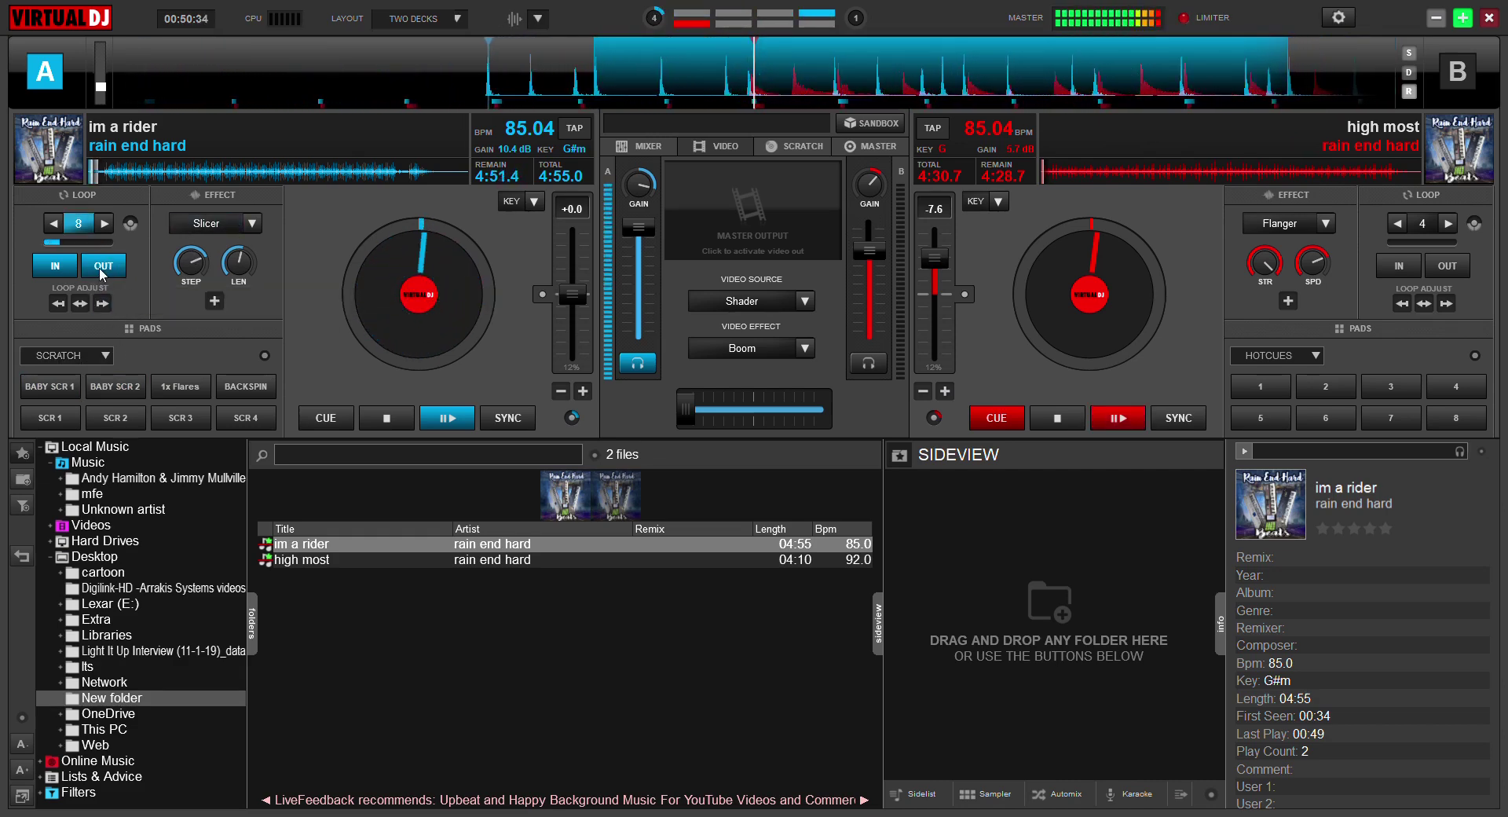
{"action": "left_click", "coordinate": [102, 269]}
{"action": "left_click", "coordinate": [105, 267]}
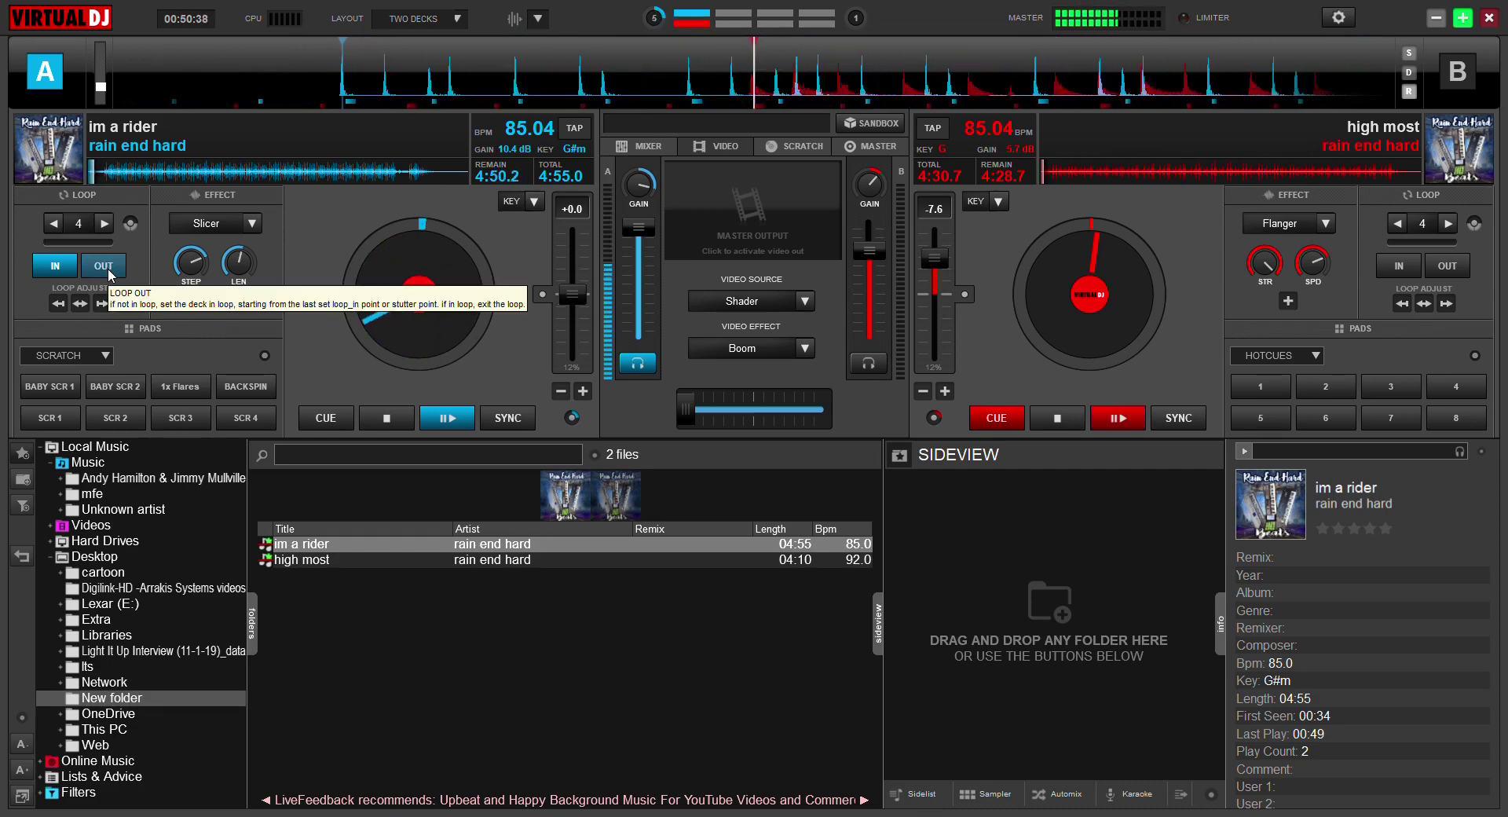
{"action": "left_click", "coordinate": [109, 270]}
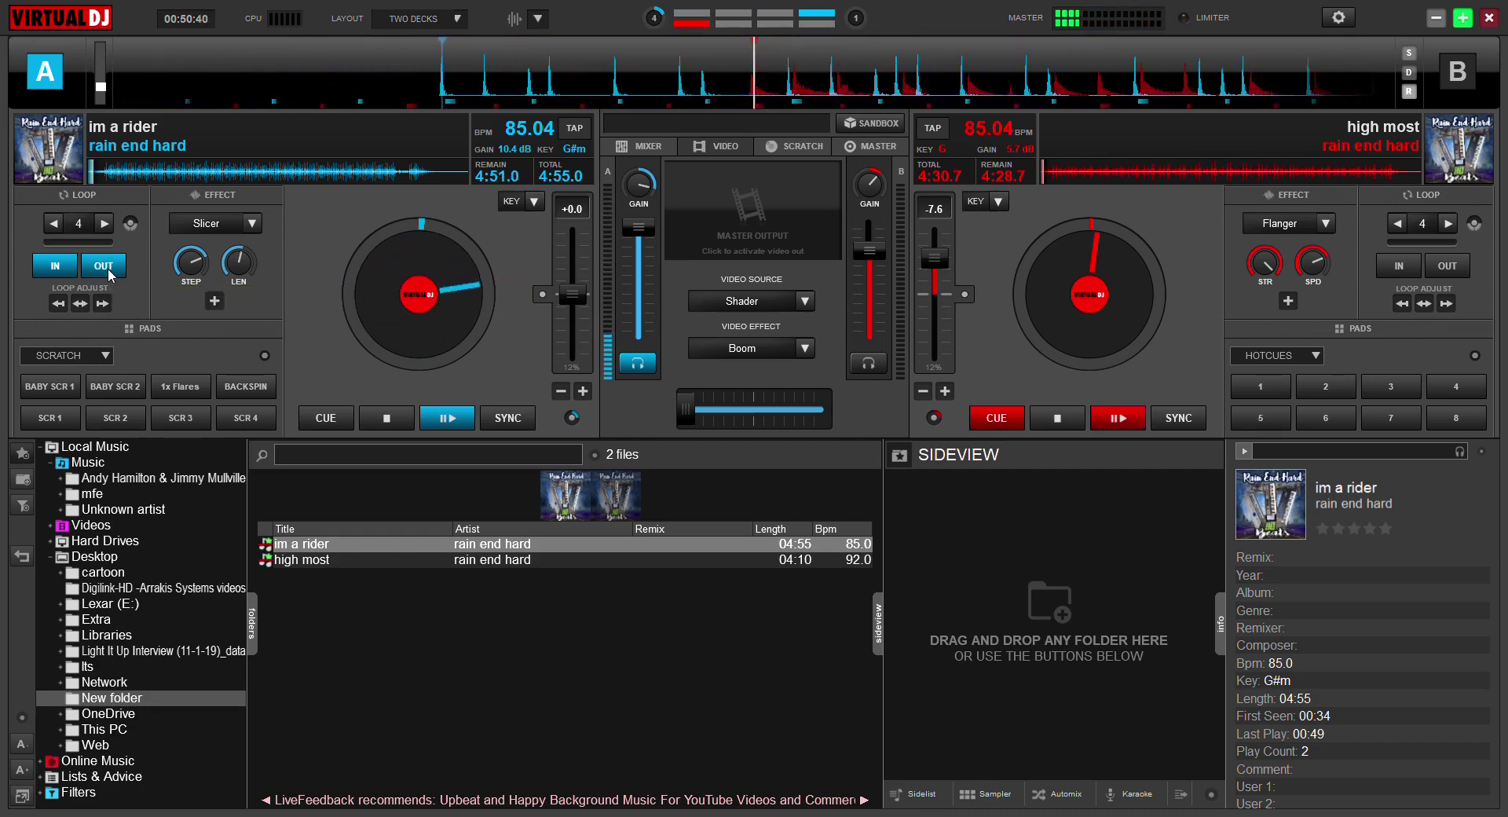
{"action": "left_click", "coordinate": [108, 270]}
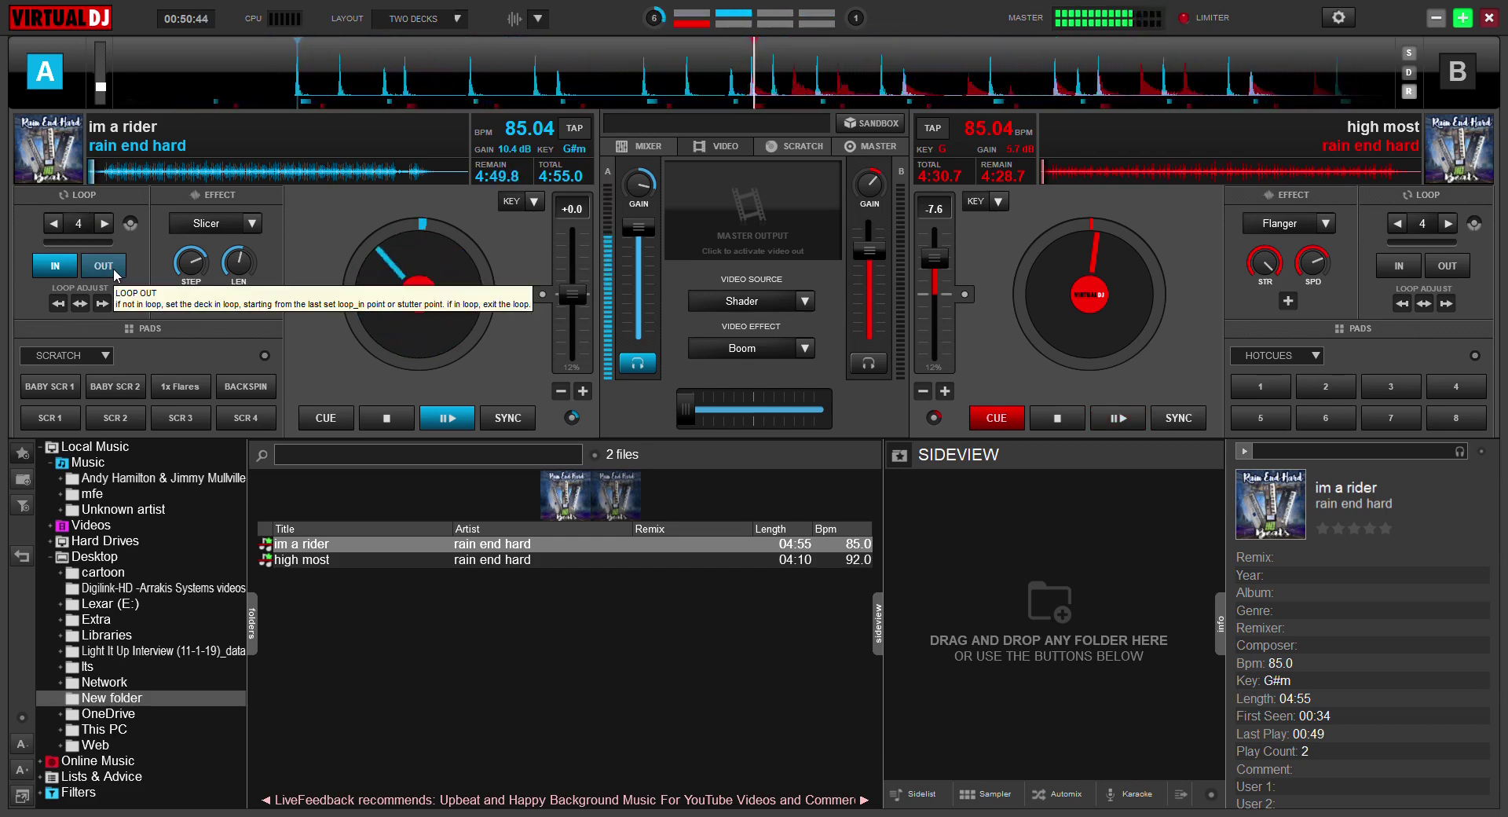
{"action": "left_click", "coordinate": [111, 265]}
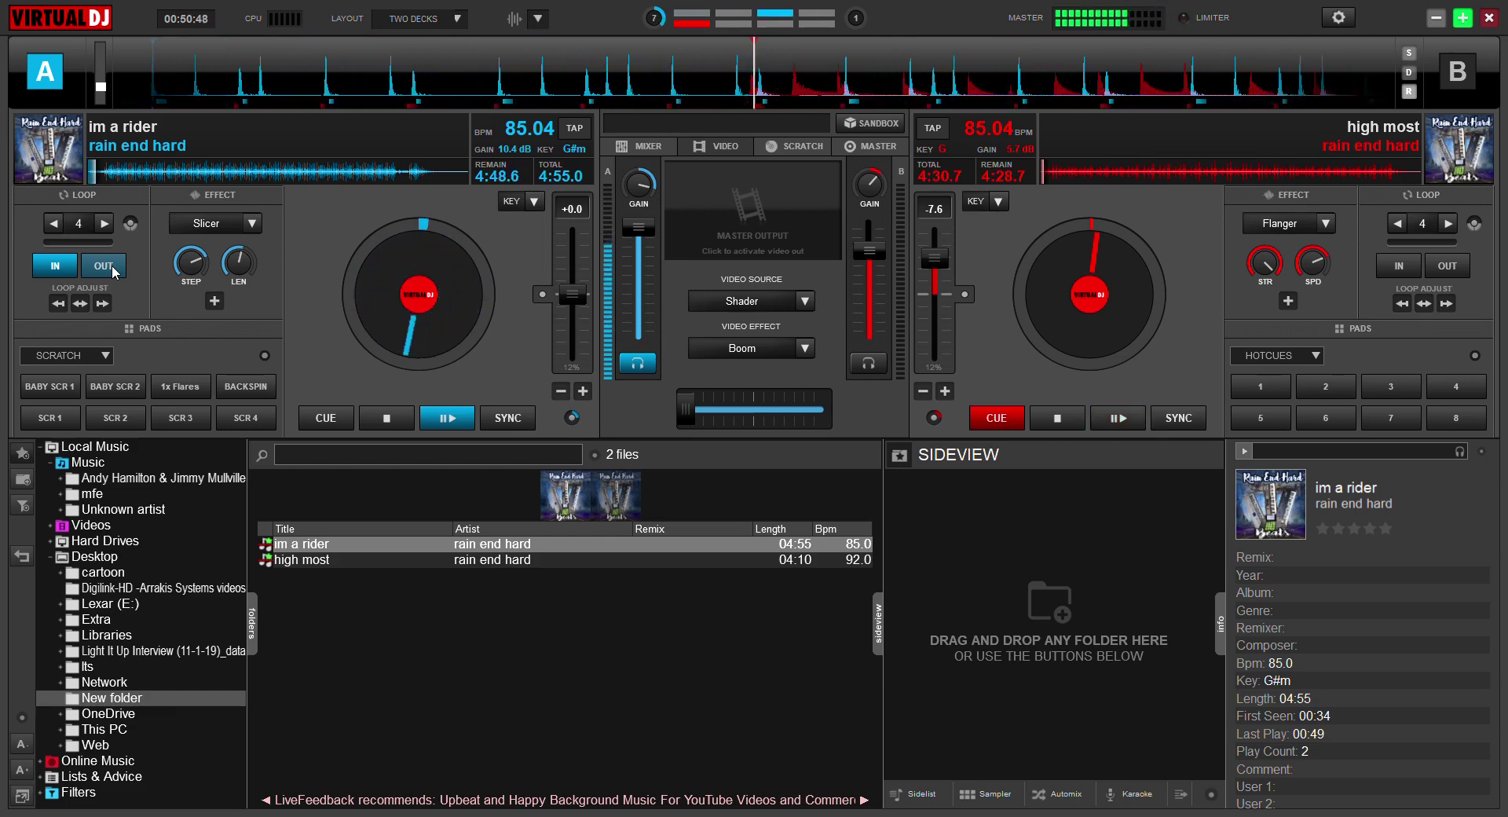
{"action": "left_click", "coordinate": [112, 266]}
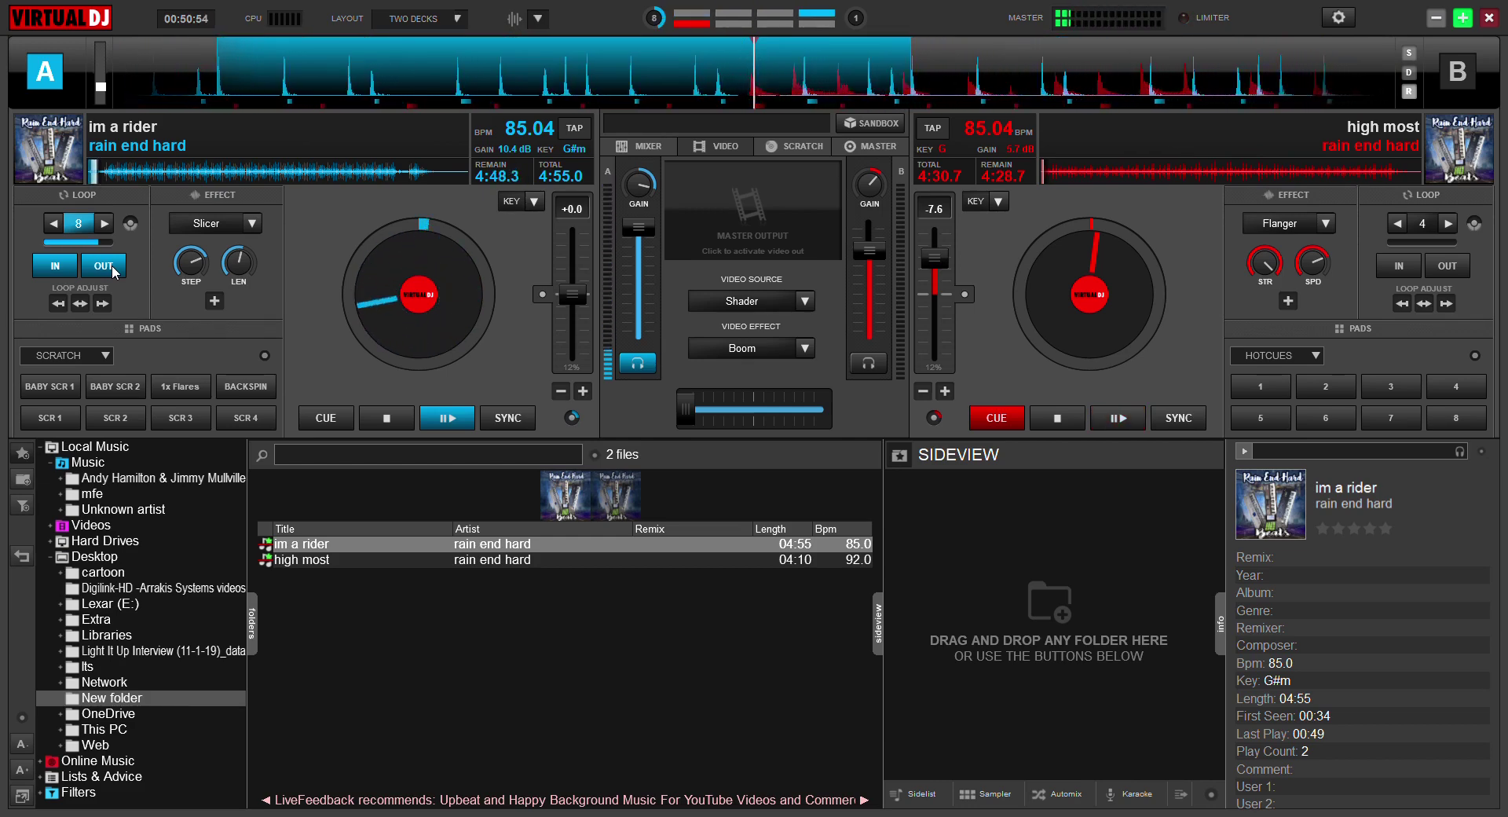
{"action": "left_click", "coordinate": [112, 266]}
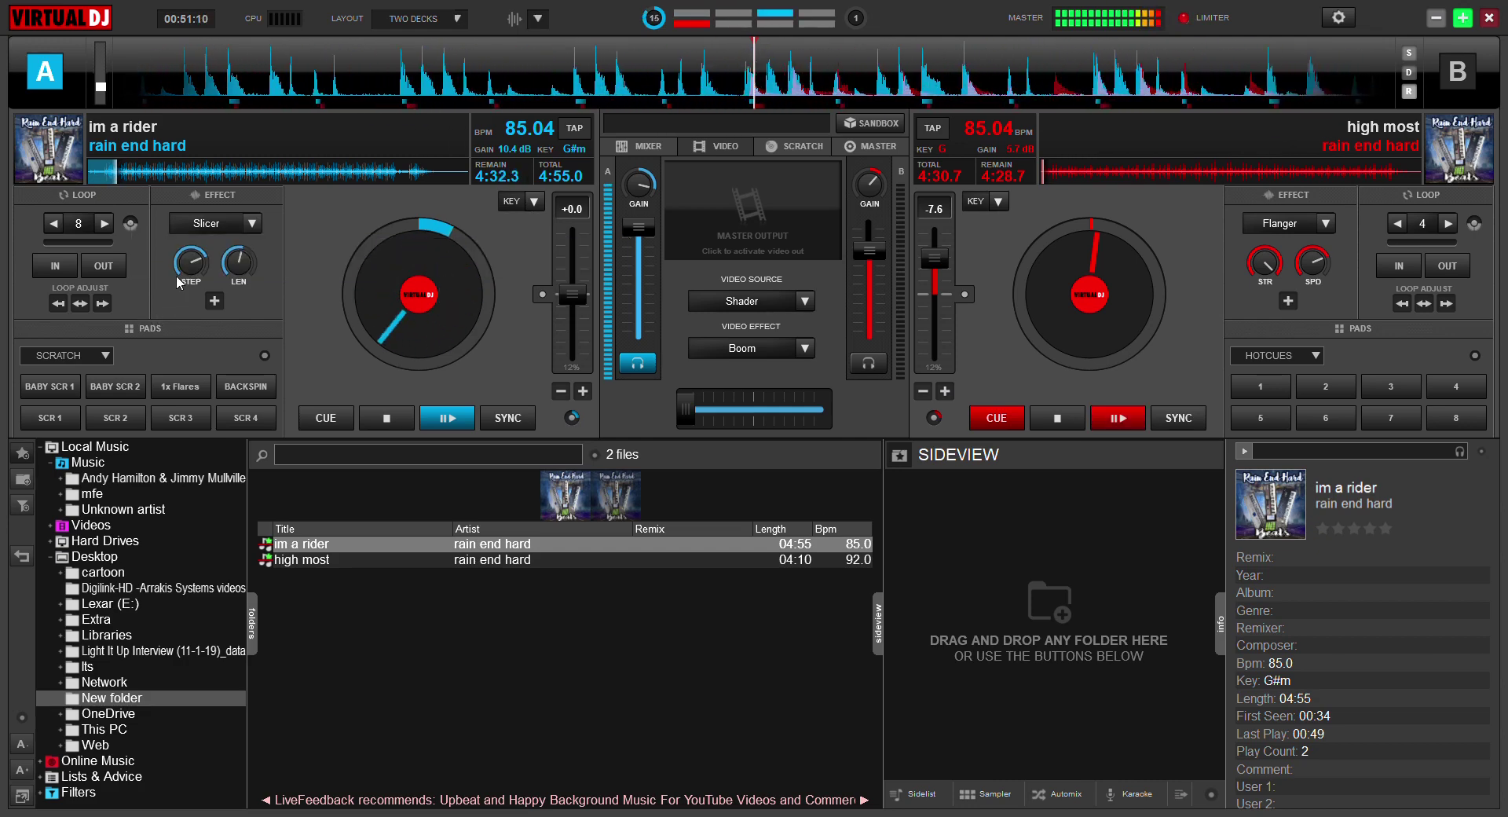
Shorten deck A's loop length to 1/32 beat while its track plays without a loop
{"action": "scroll", "coordinate": [102, 229], "scroll_direction": "down", "scroll_amount": 5}
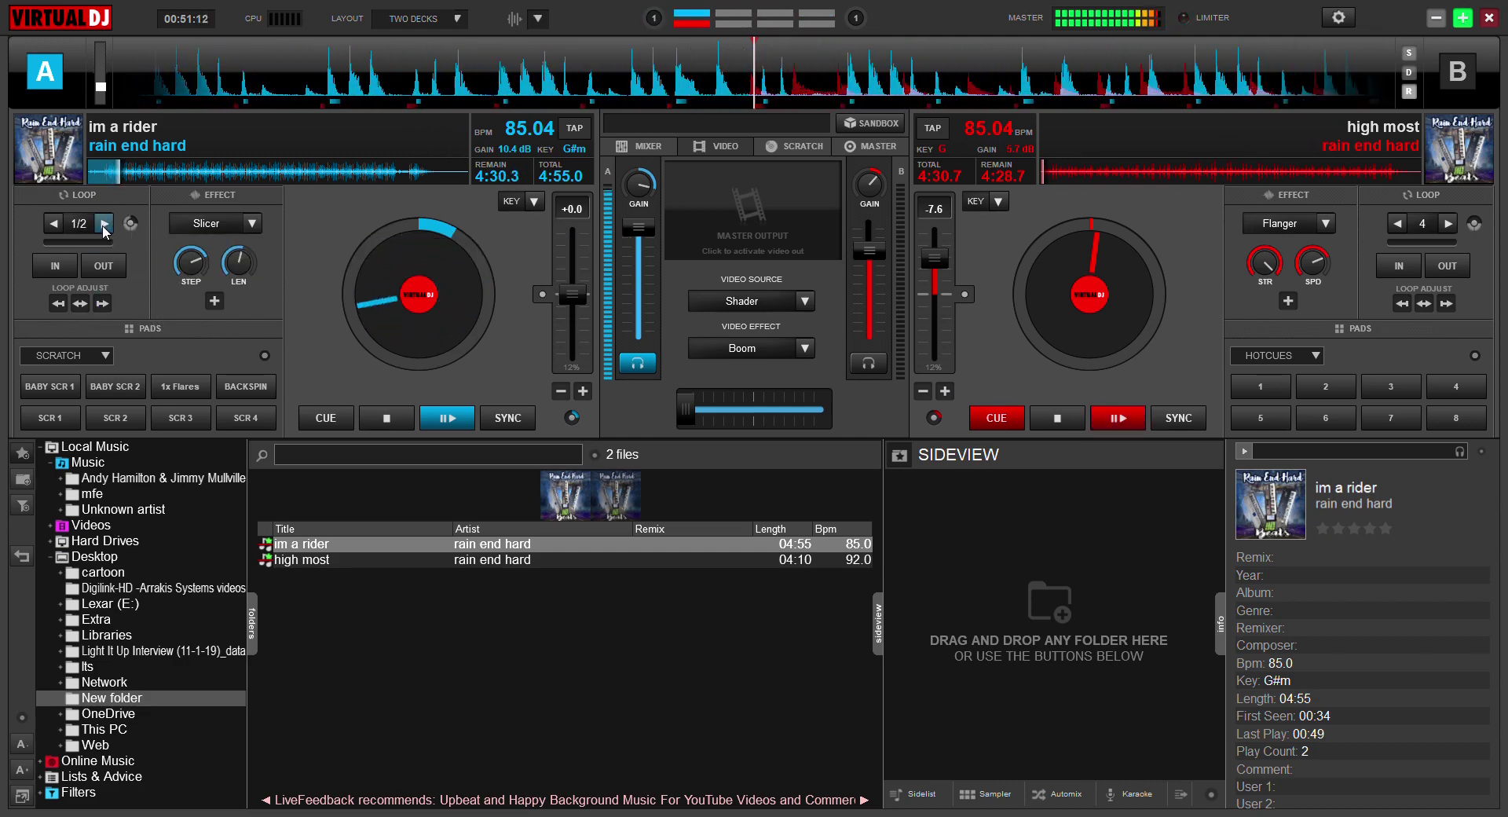
{"action": "scroll", "coordinate": [61, 226], "scroll_direction": "down", "scroll_amount": 4}
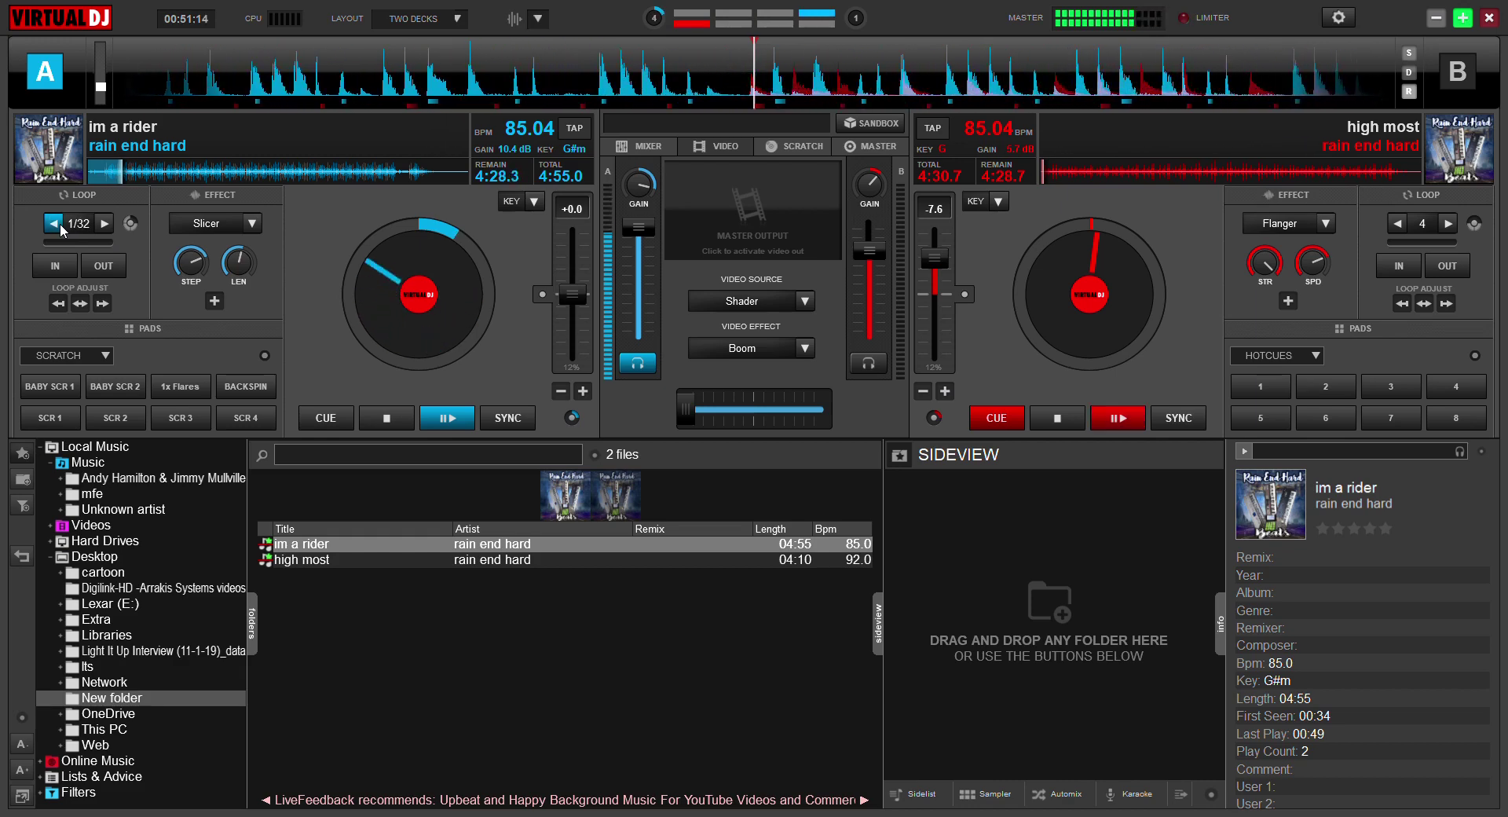
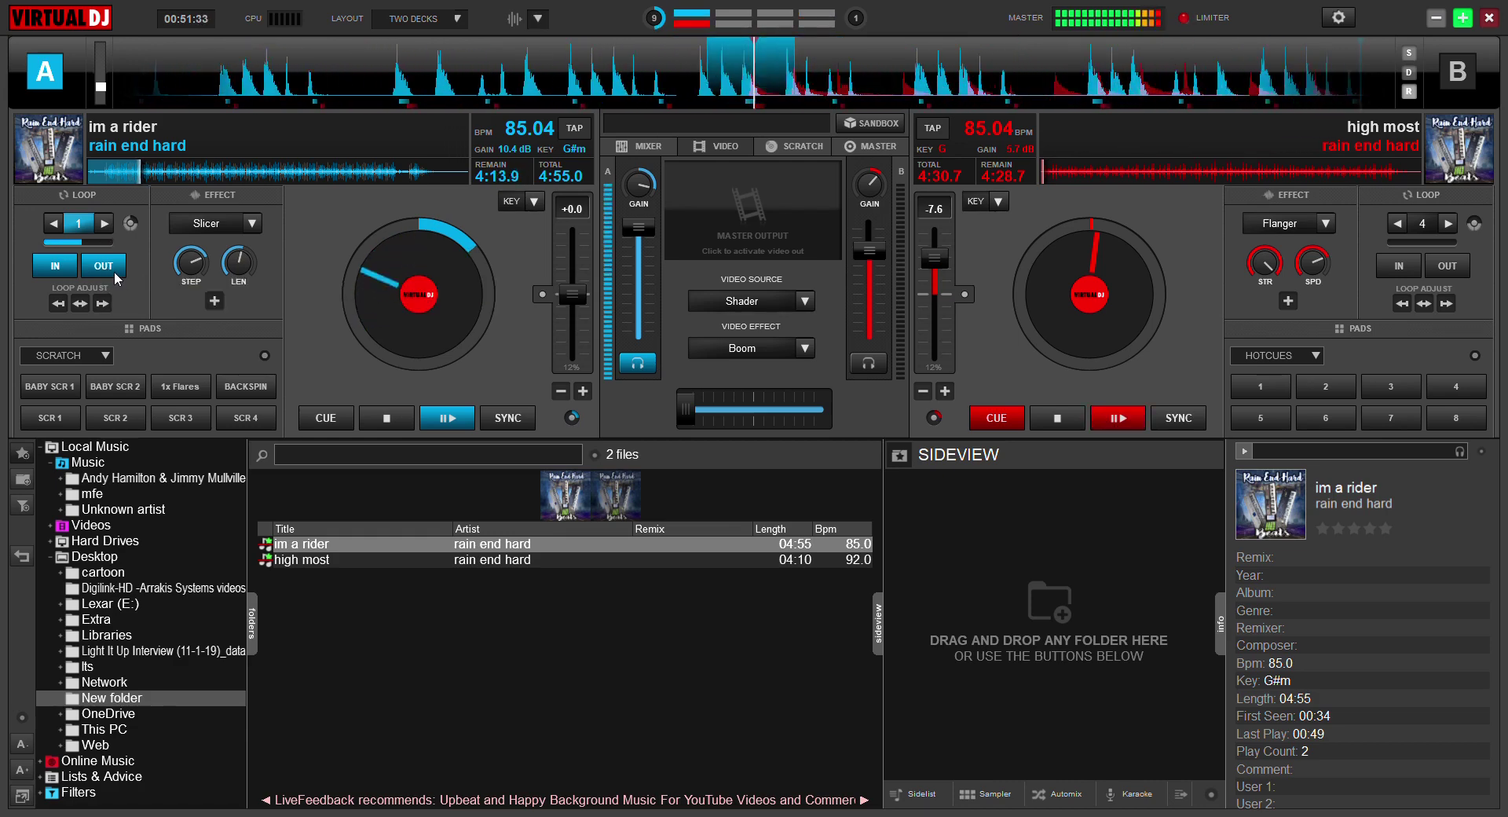
Release and re-engage deck A's loop, shorten its length to 4 beats, and release it
{"action": "left_click", "coordinate": [111, 266]}
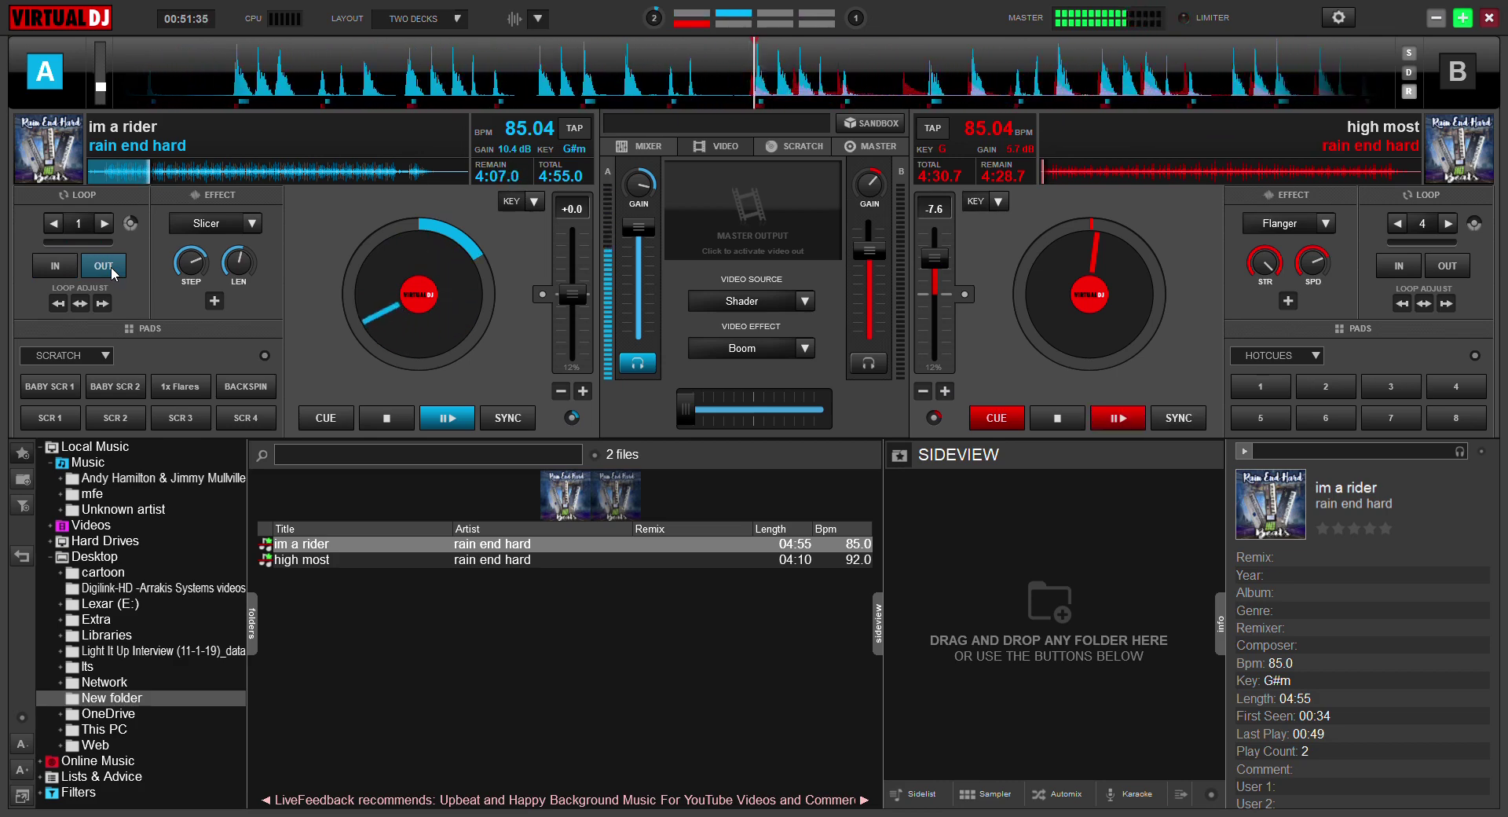
{"action": "left_click", "coordinate": [111, 266]}
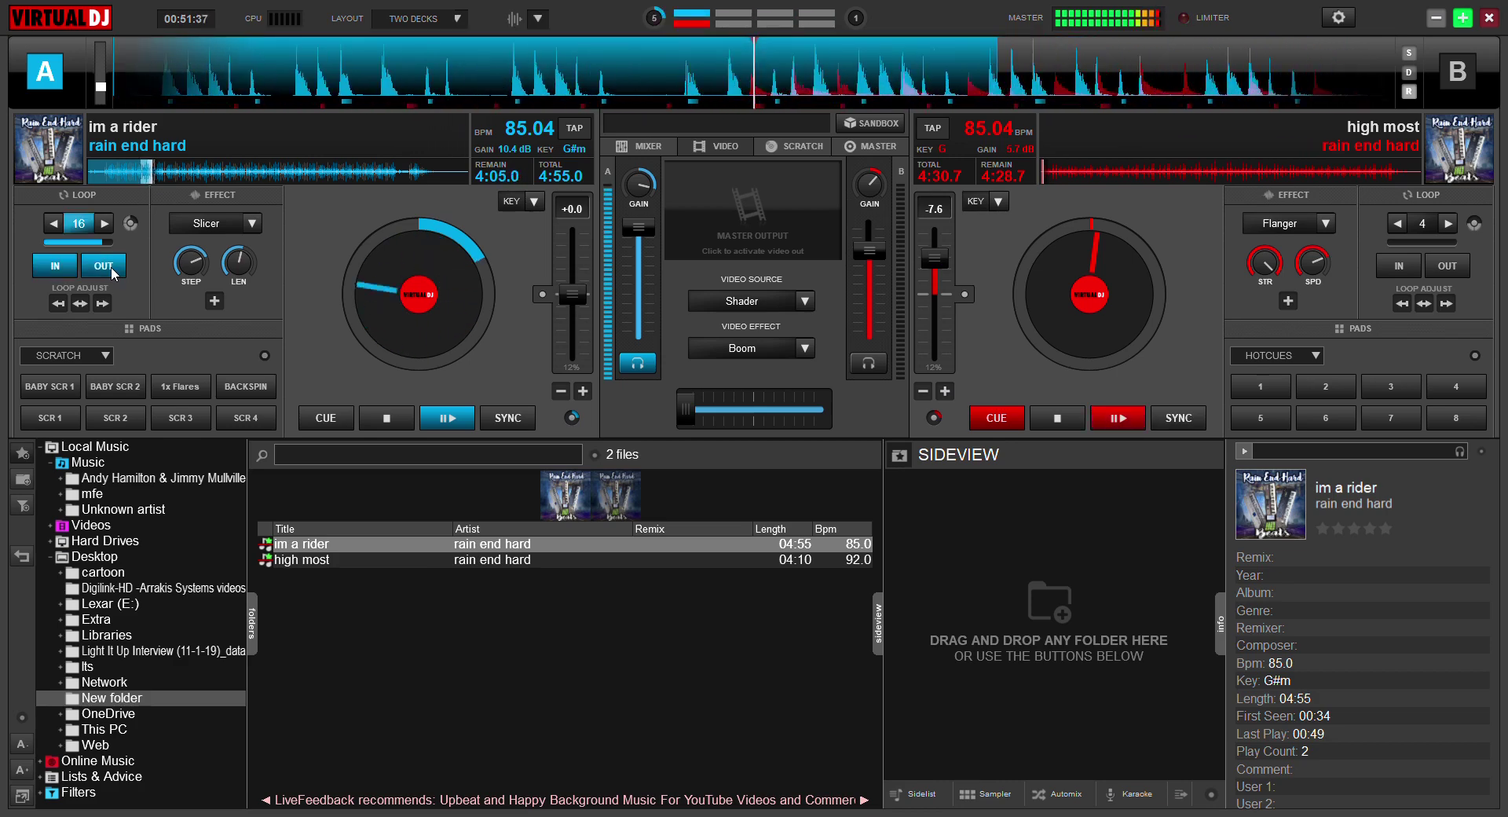
{"action": "left_click", "coordinate": [53, 223]}
{"action": "left_click", "coordinate": [52, 223]}
{"action": "left_click", "coordinate": [53, 223]}
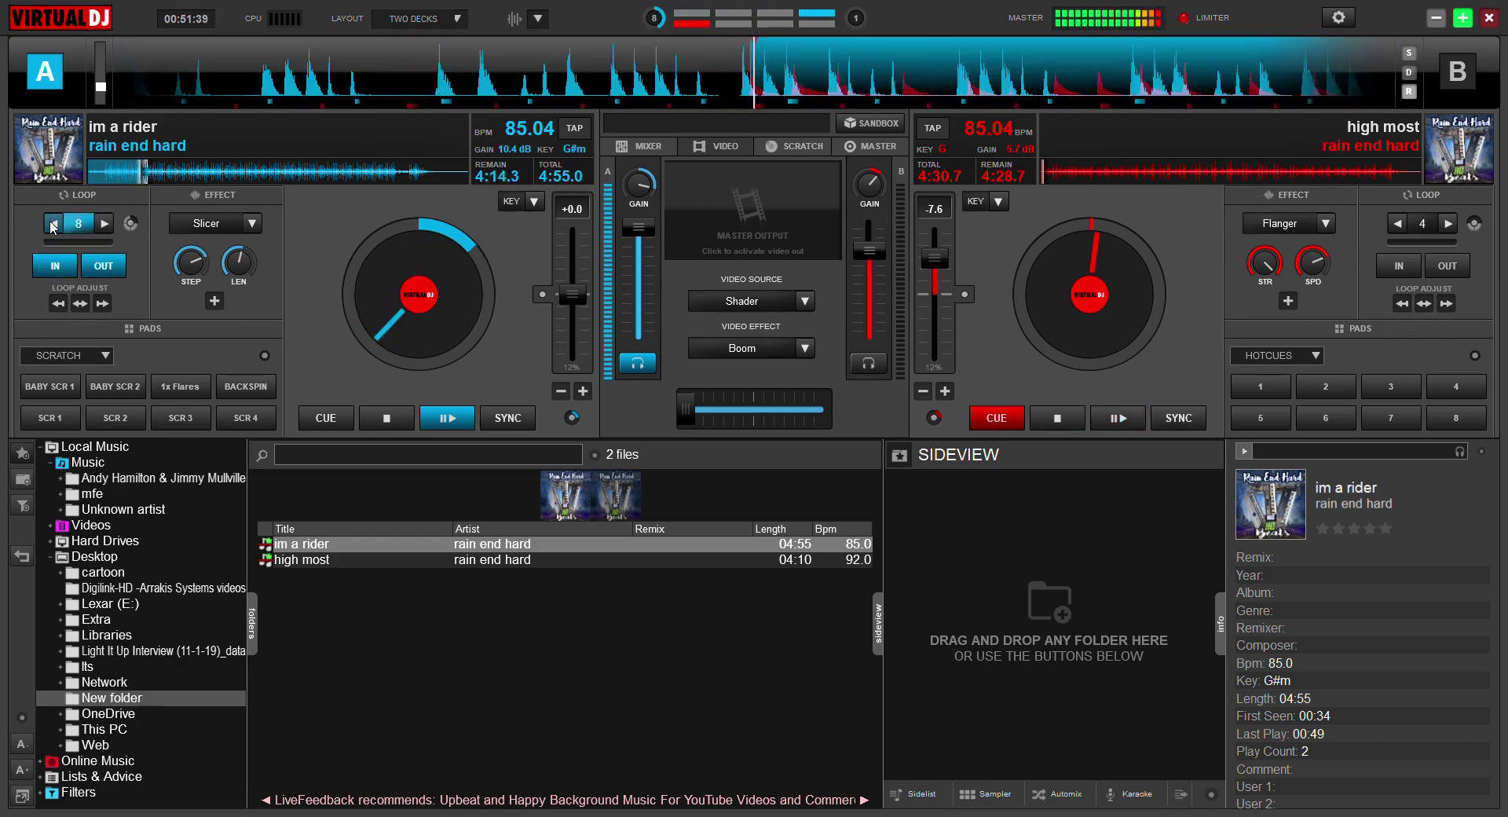
{"action": "left_click", "coordinate": [106, 223]}
{"action": "left_click", "coordinate": [102, 267]}
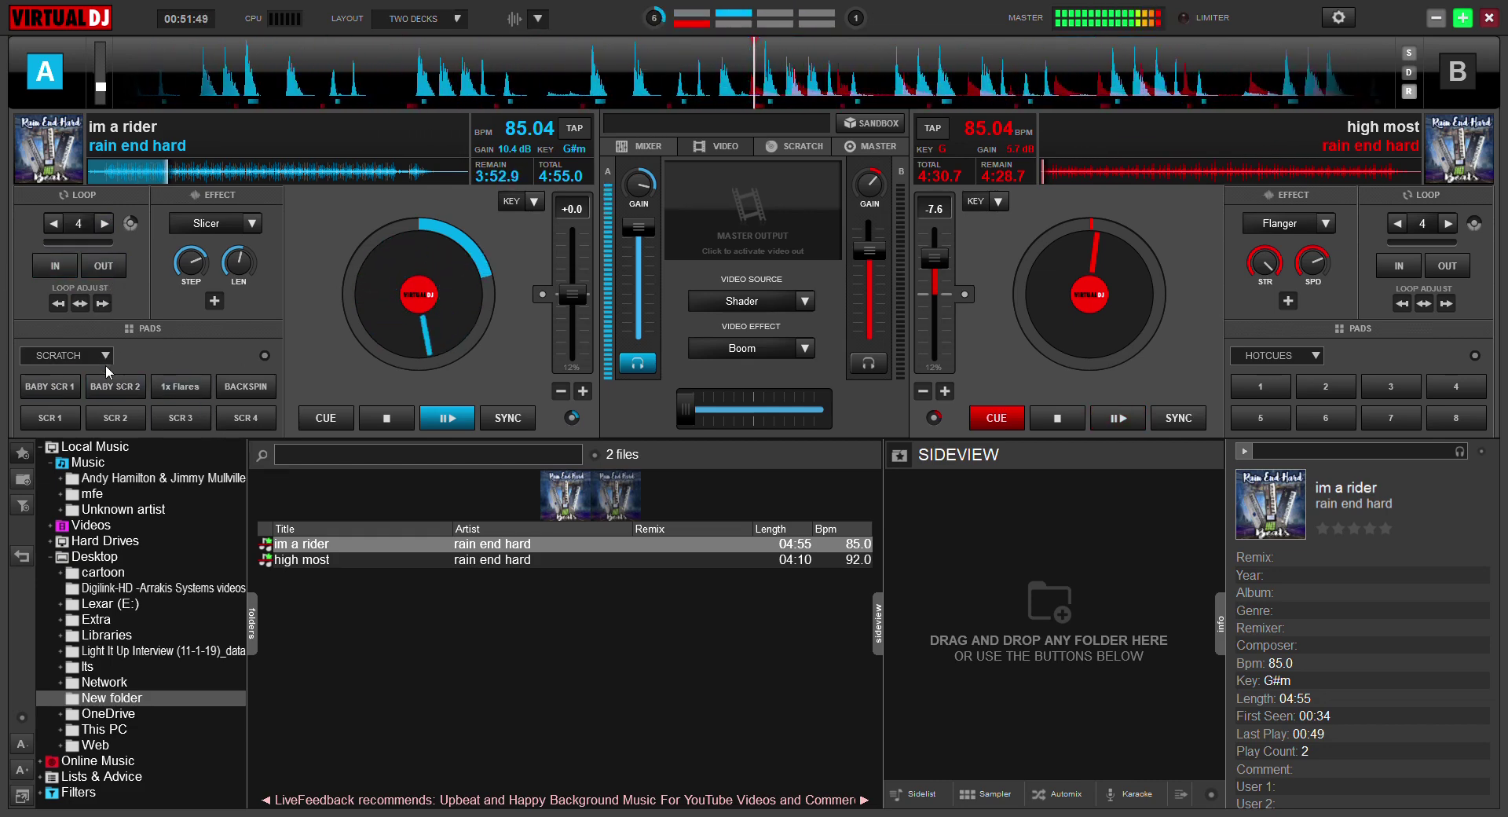
Switch deck A's pads to Loop Roll and trigger the 1/16-beat and 1/8-beat rolls
{"action": "left_click", "coordinate": [147, 578]}
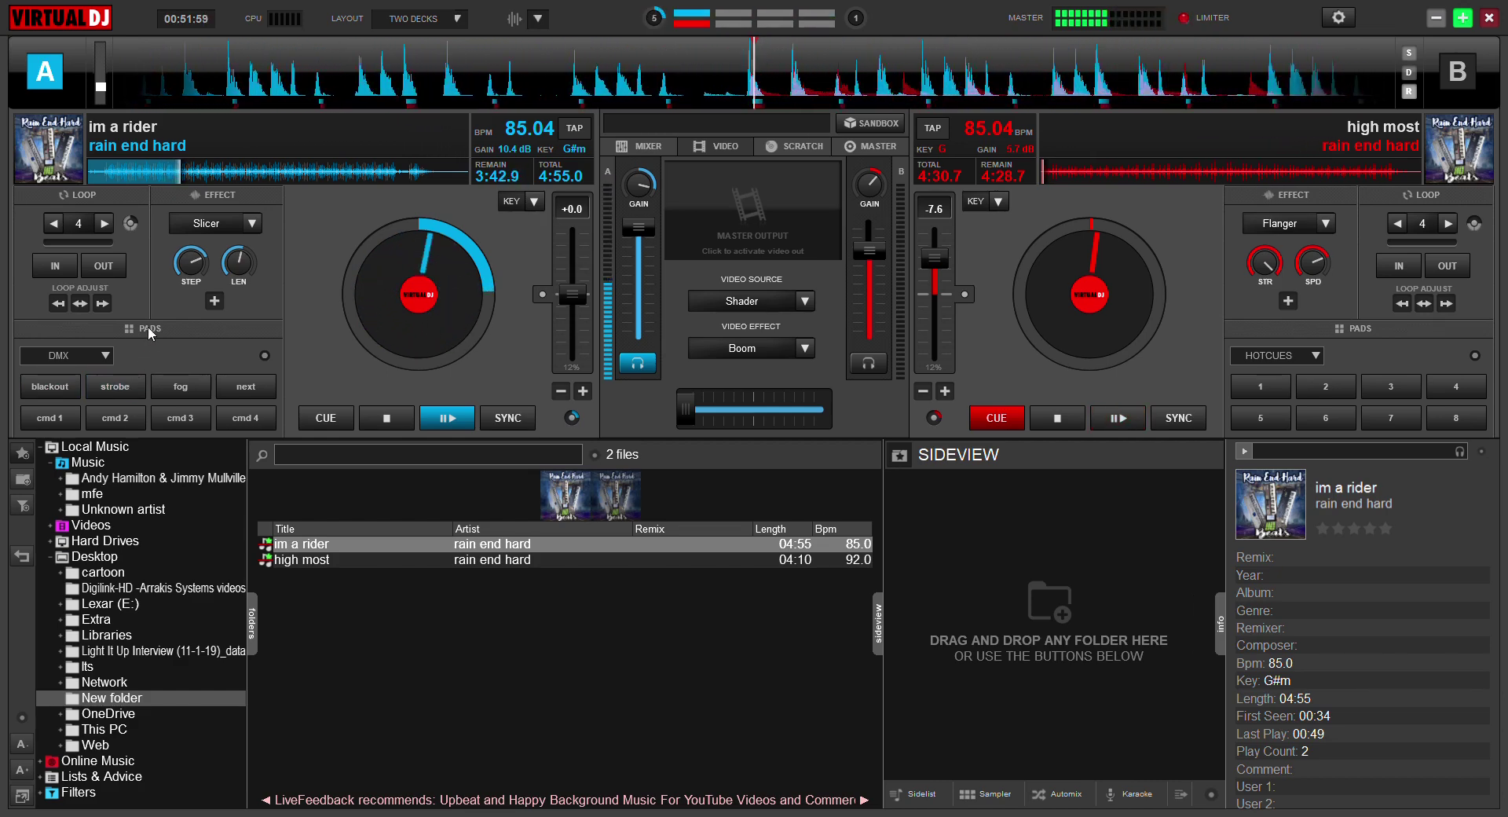
{"action": "left_click", "coordinate": [109, 357]}
{"action": "left_click", "coordinate": [140, 417]}
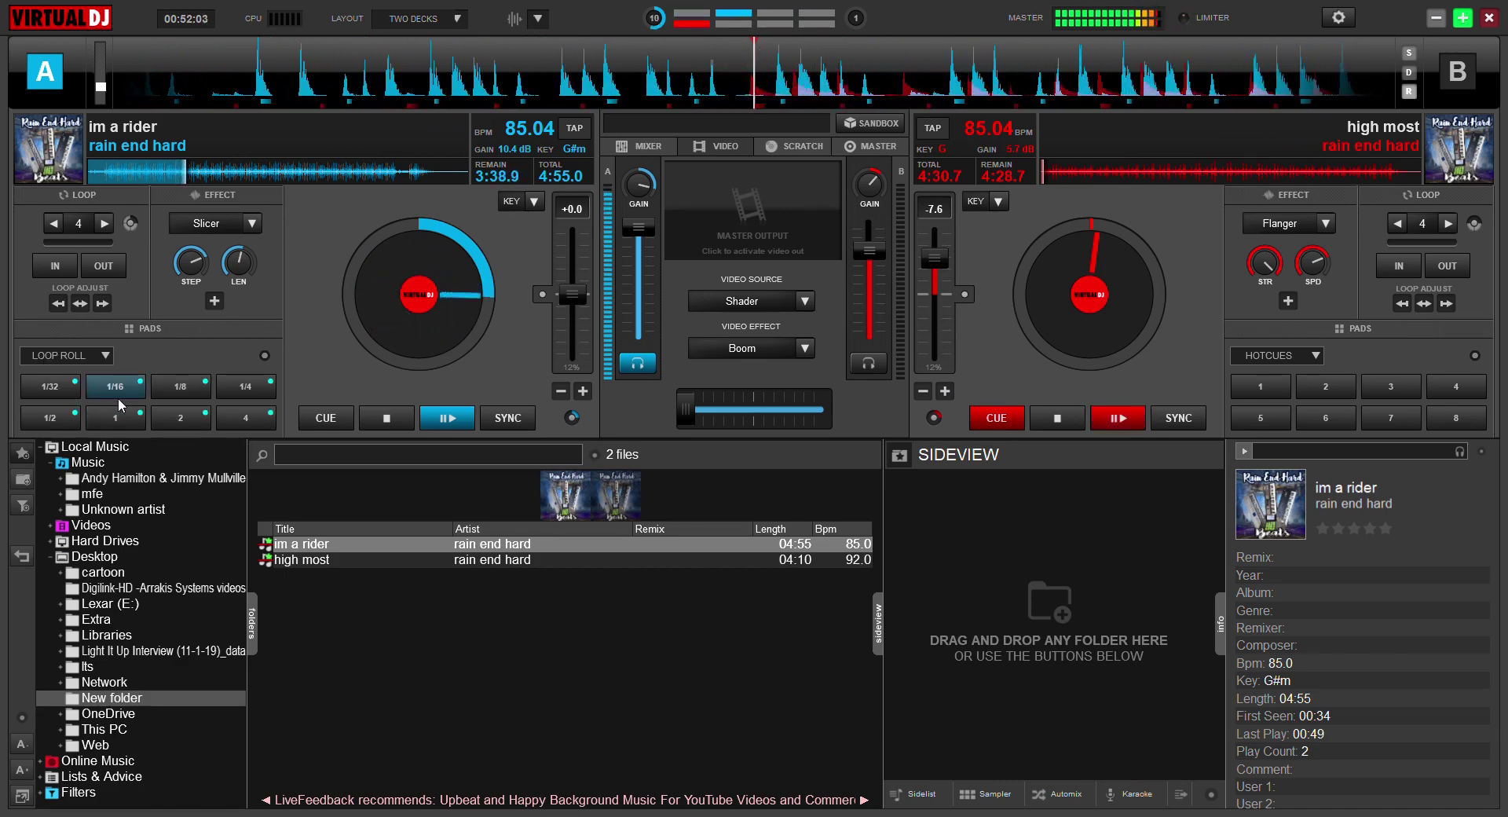
{"action": "left_click", "coordinate": [116, 385]}
{"action": "left_click", "coordinate": [181, 386]}
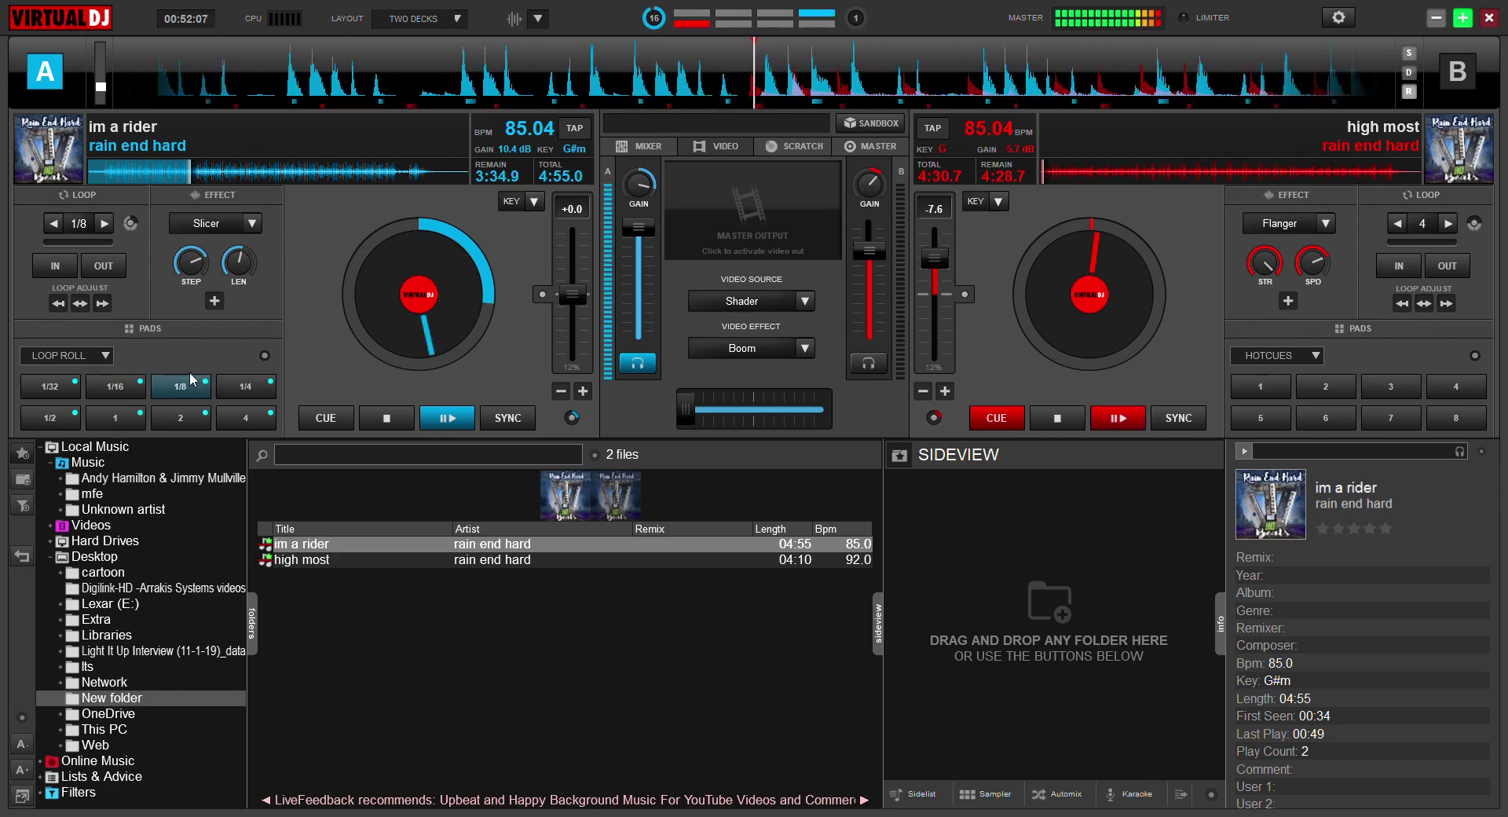
Engage a 1-beat loop on deck A and trigger the 1/4-beat loop roll over it
{"action": "left_click", "coordinate": [63, 259]}
{"action": "left_click", "coordinate": [96, 268]}
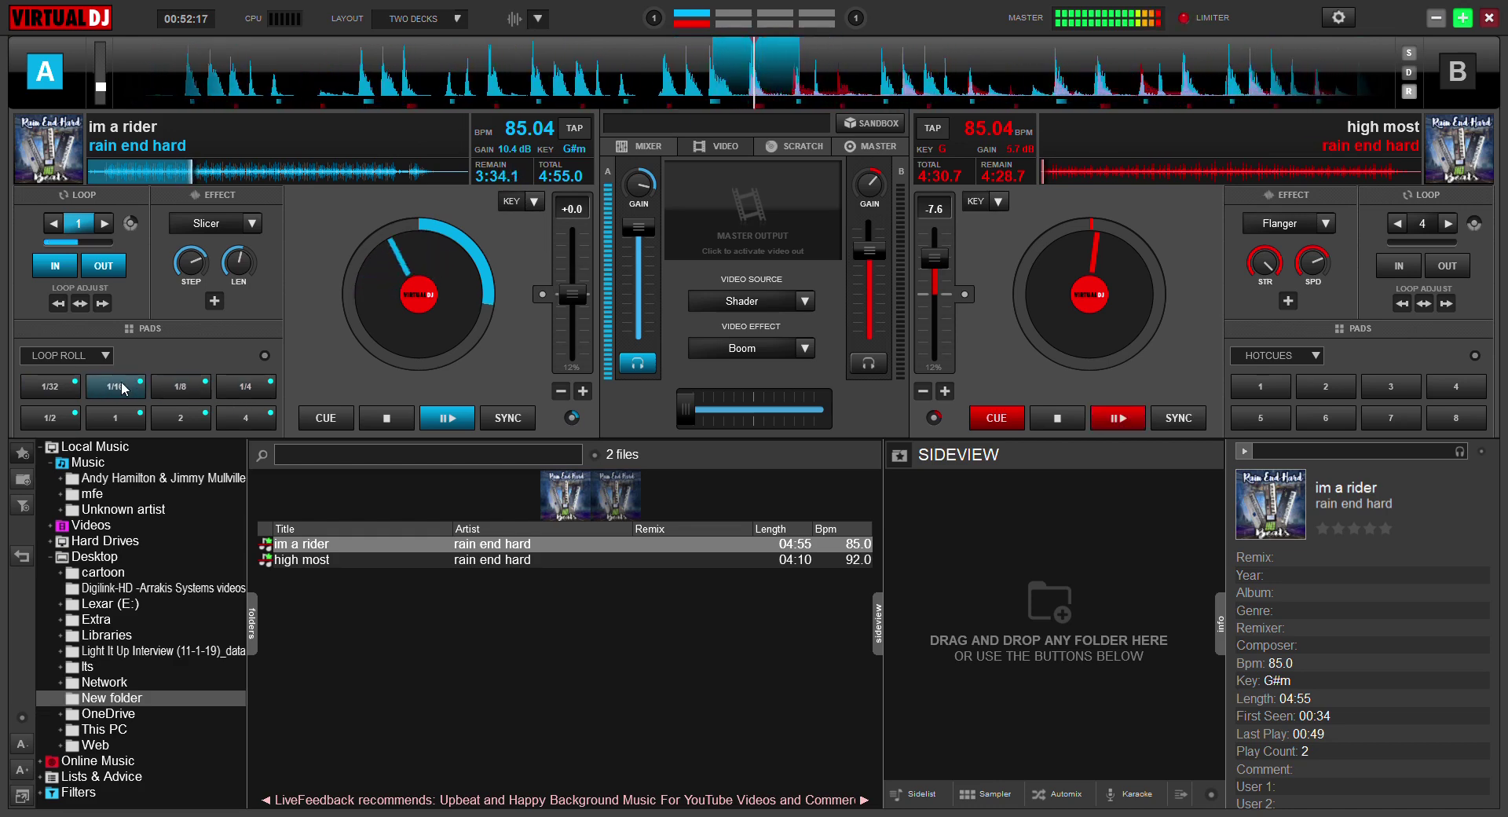
{"action": "left_click", "coordinate": [254, 393]}
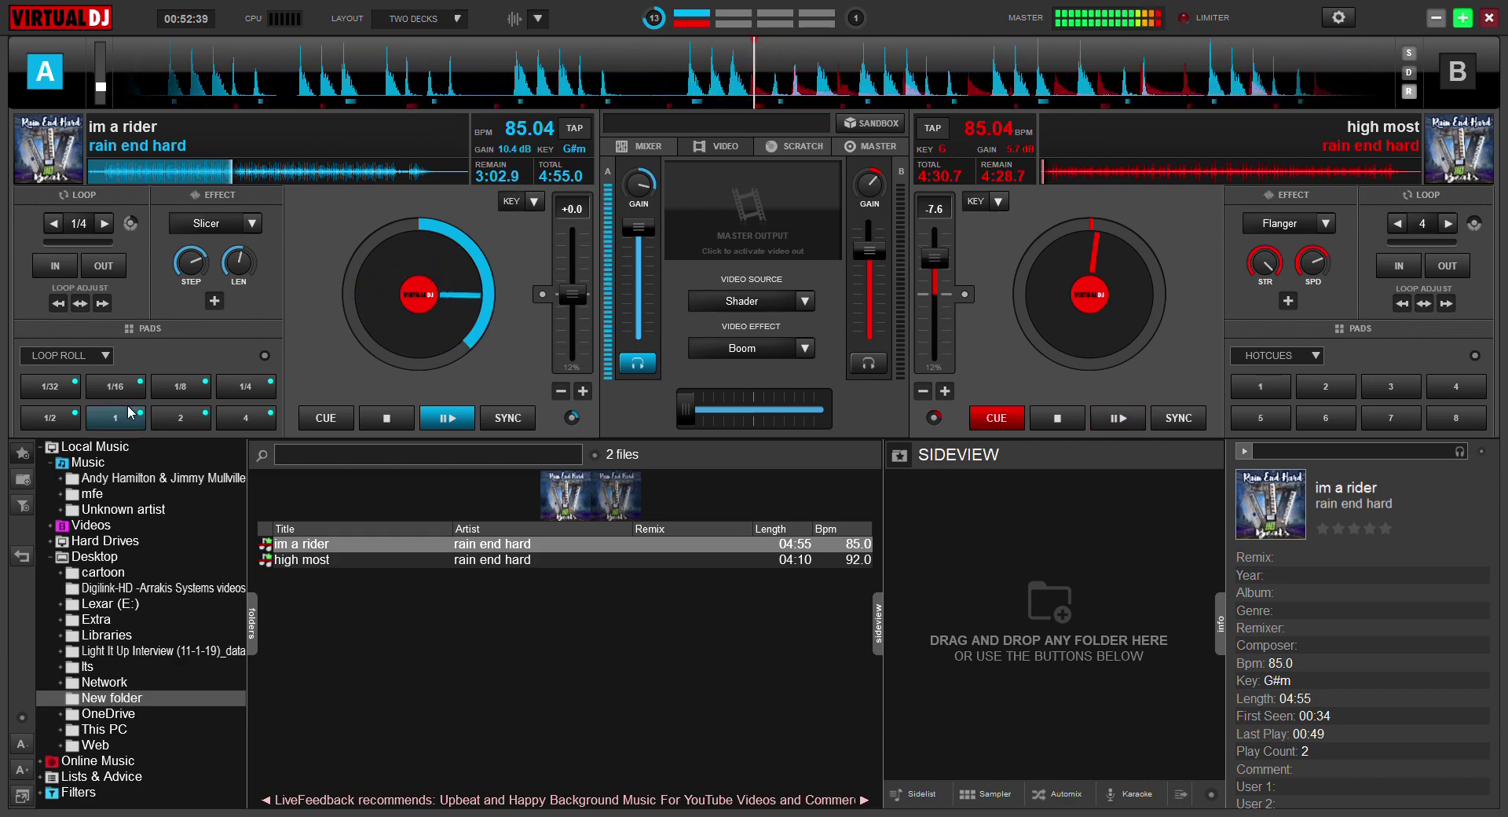
Trigger deck A's 1/4-beat loop roll several times, followed by the 4-beat roll
{"action": "left_click", "coordinate": [242, 393]}
{"action": "left_click", "coordinate": [244, 393]}
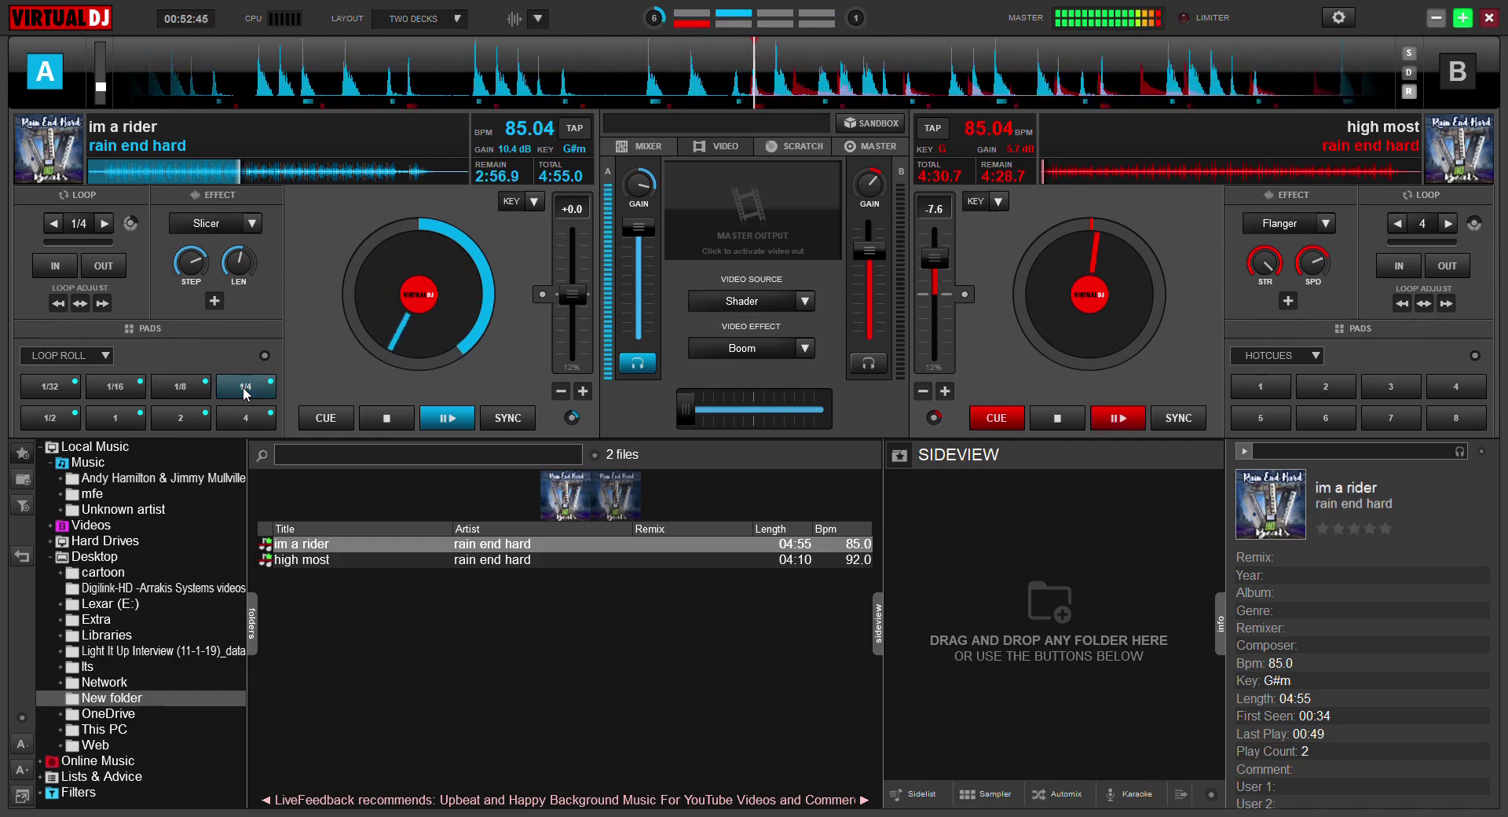
{"action": "left_click", "coordinate": [244, 392]}
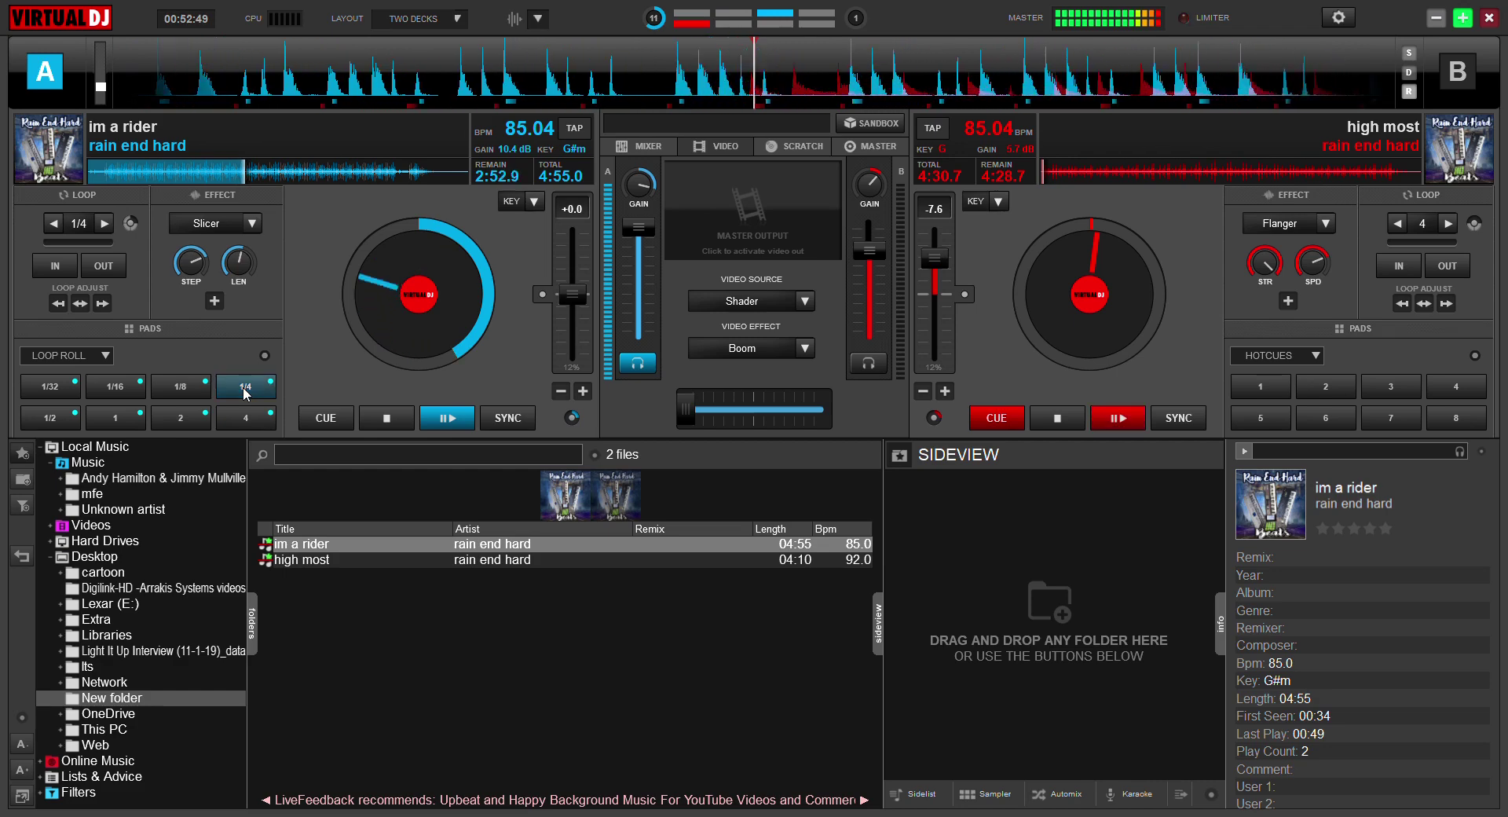
{"action": "left_click", "coordinate": [245, 393]}
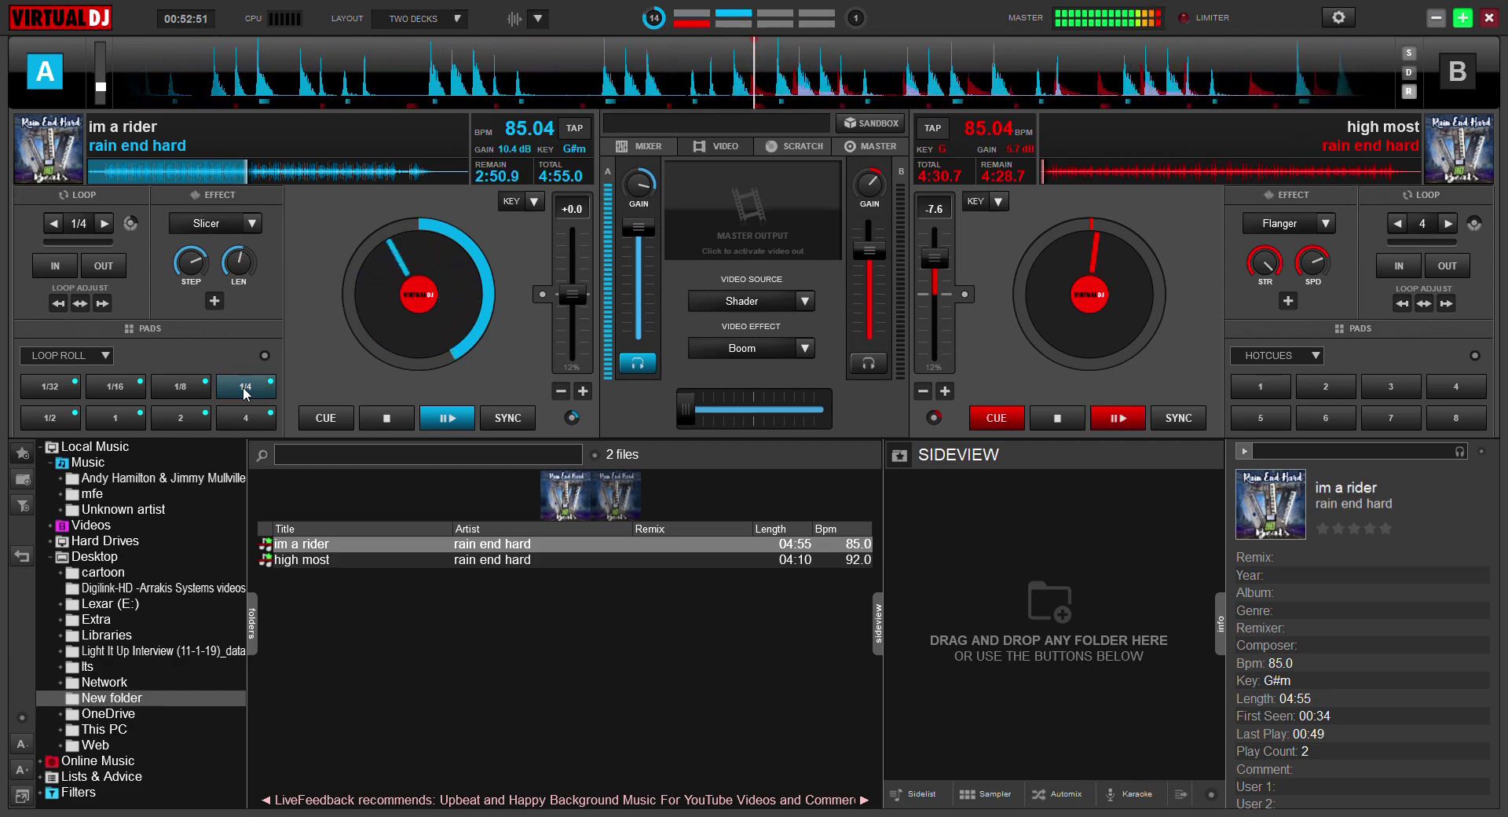
{"action": "left_click", "coordinate": [245, 420]}
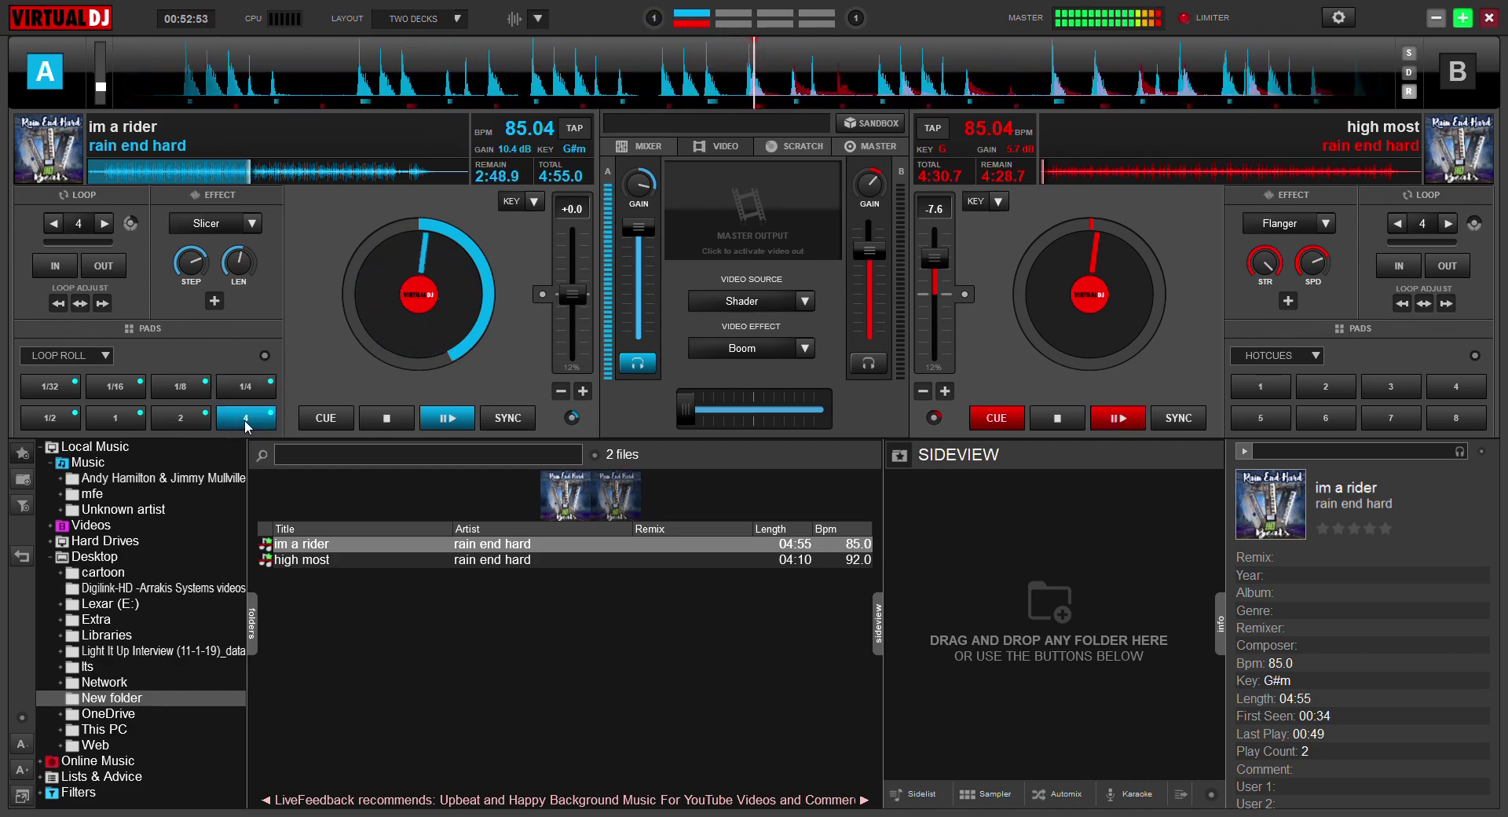
Trigger deck A's 1/8-beat and 1/16-beat loop rolls twice each, followed by the 1/2-beat and 1-beat rolls
{"action": "left_click", "coordinate": [188, 386]}
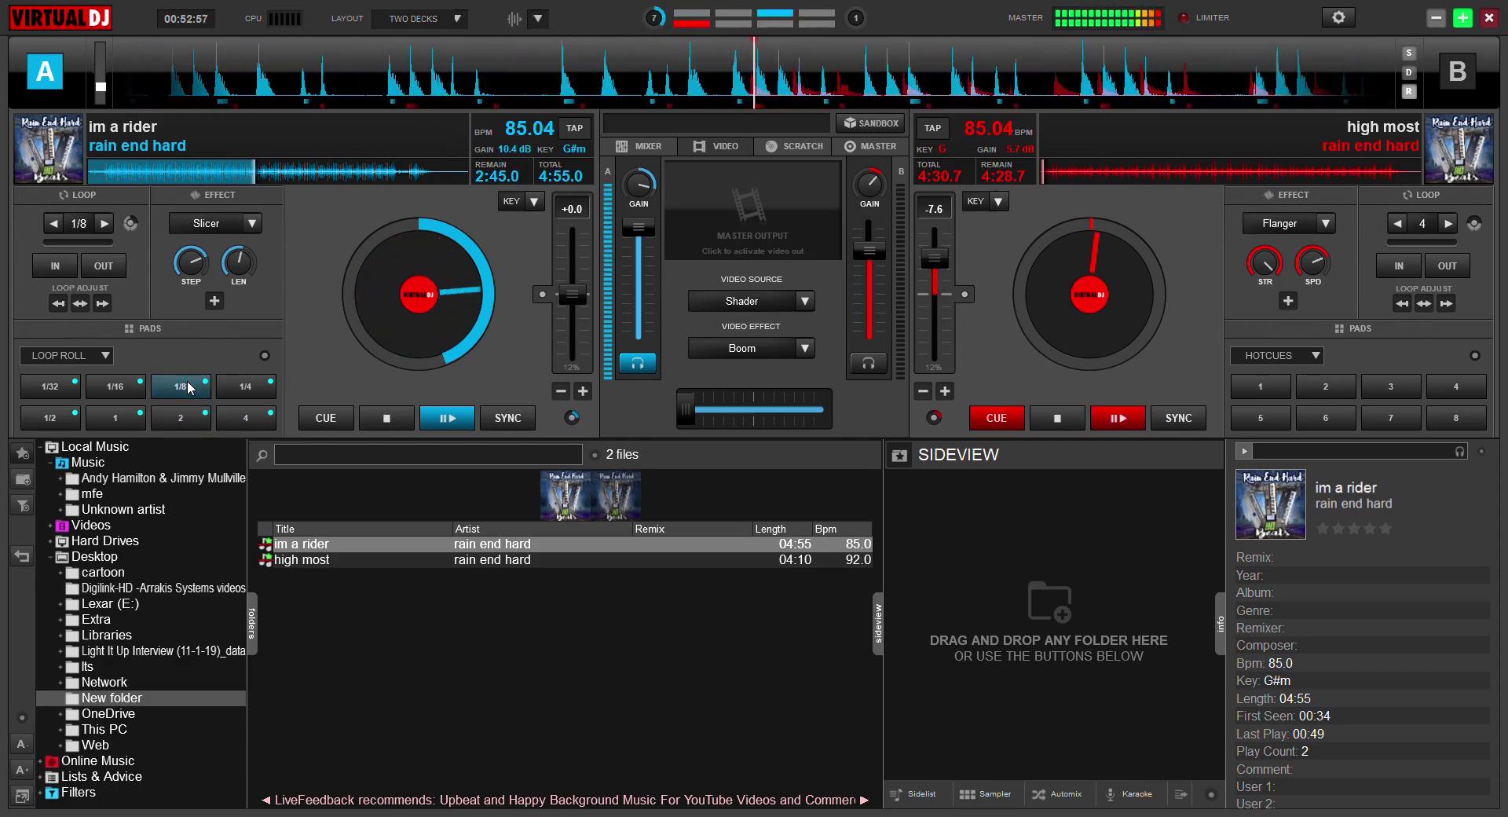
{"action": "left_click", "coordinate": [192, 388]}
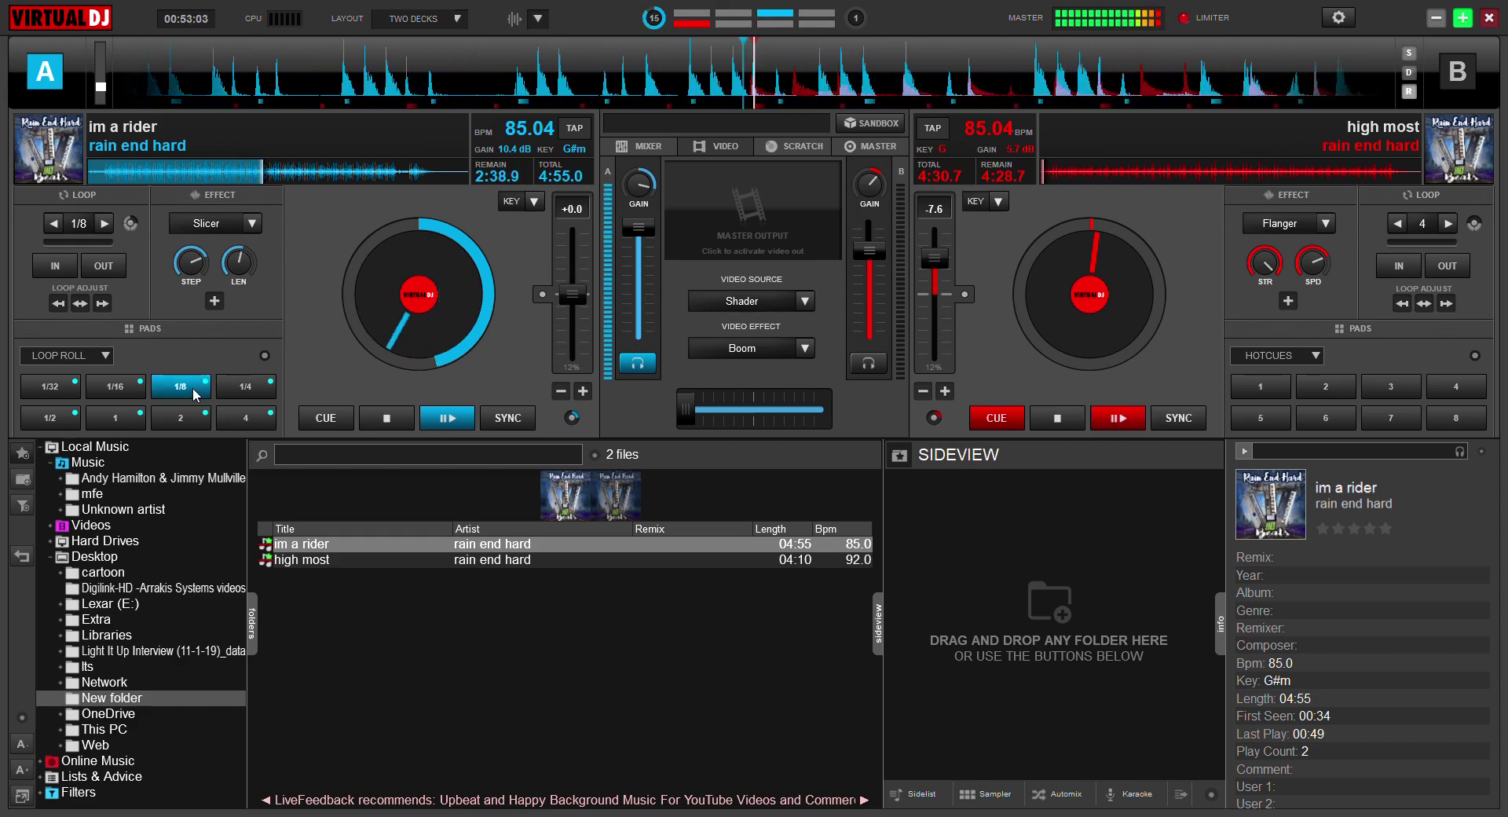
{"action": "left_click", "coordinate": [115, 387]}
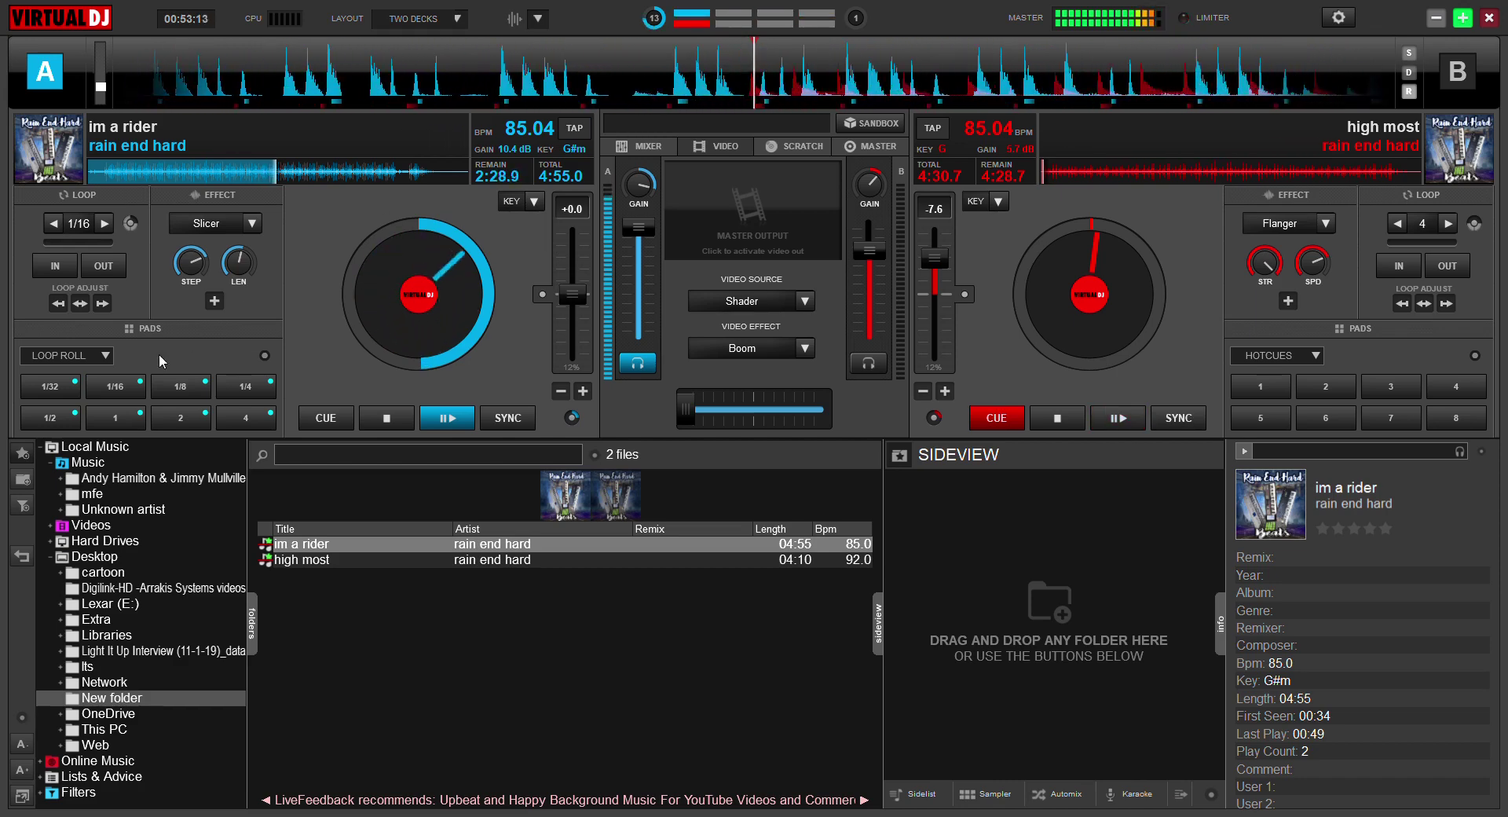
{"action": "left_click", "coordinate": [119, 393]}
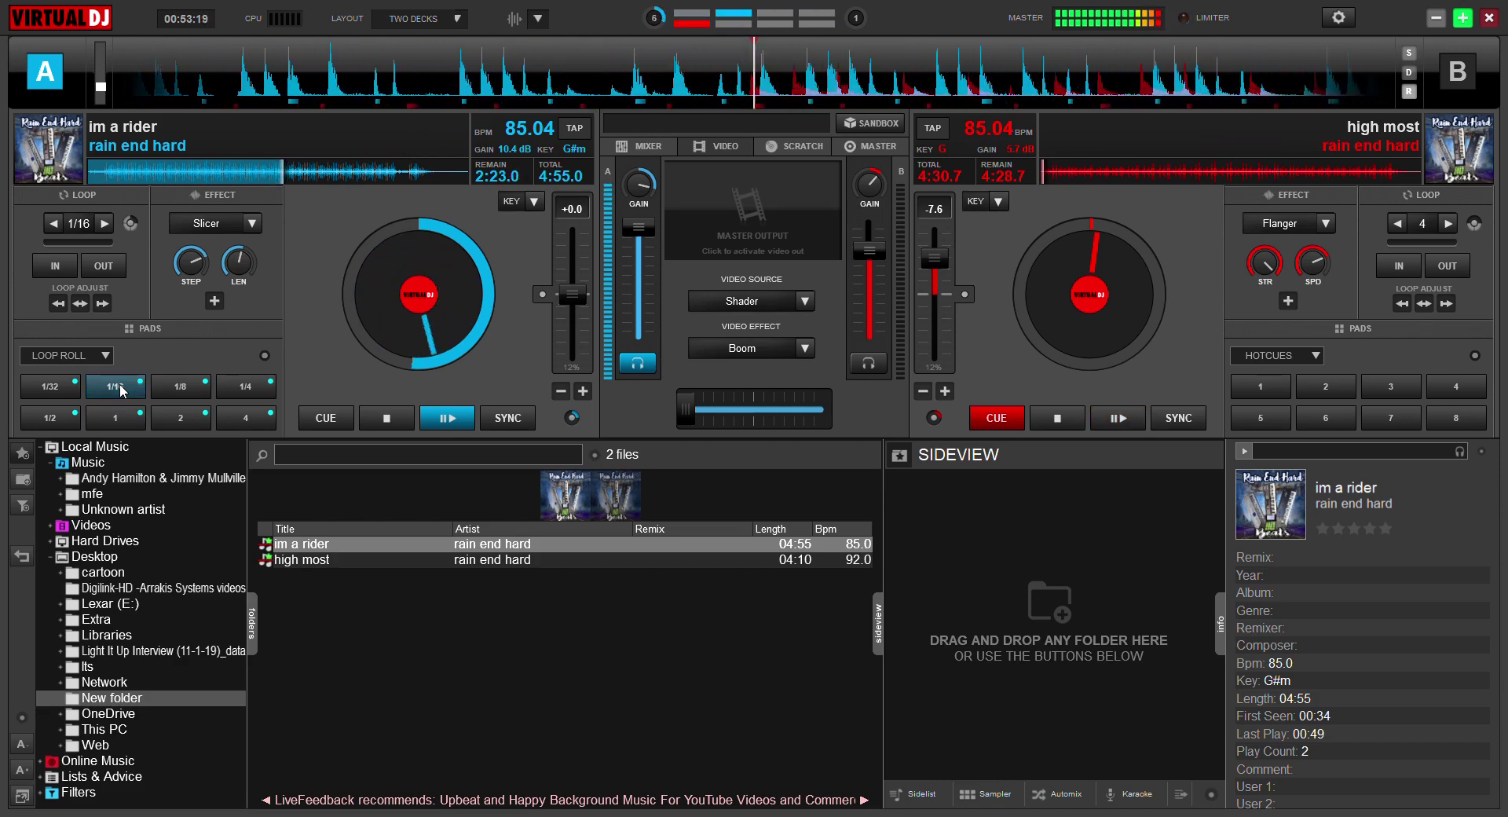
{"action": "left_click", "coordinate": [60, 424]}
{"action": "left_click", "coordinate": [138, 422]}
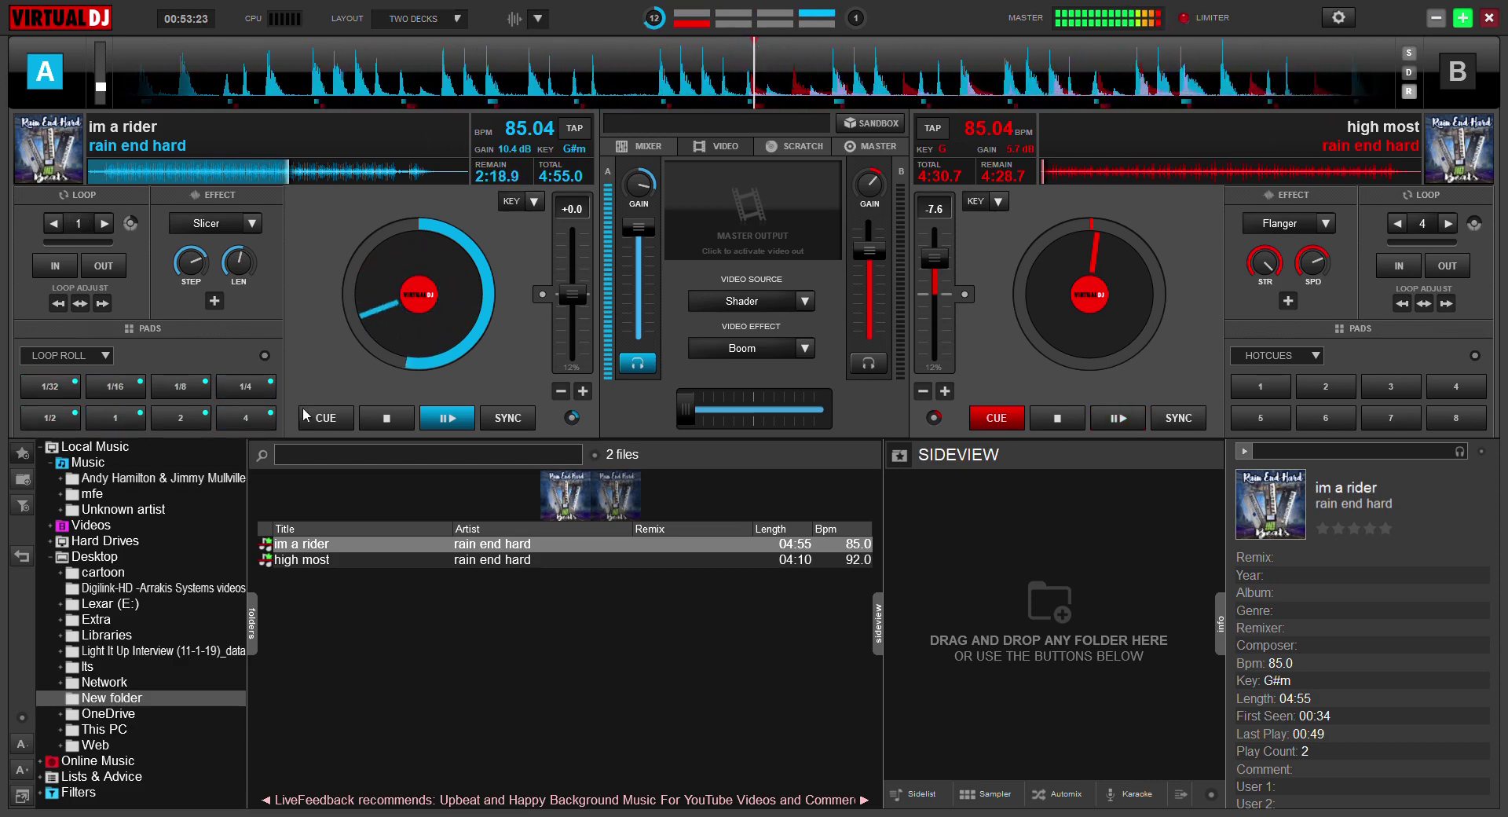
Alternate deck A's 1/4-beat and 4-beat loop rolls, ending with the 1/8-beat roll
{"action": "left_click", "coordinate": [260, 395]}
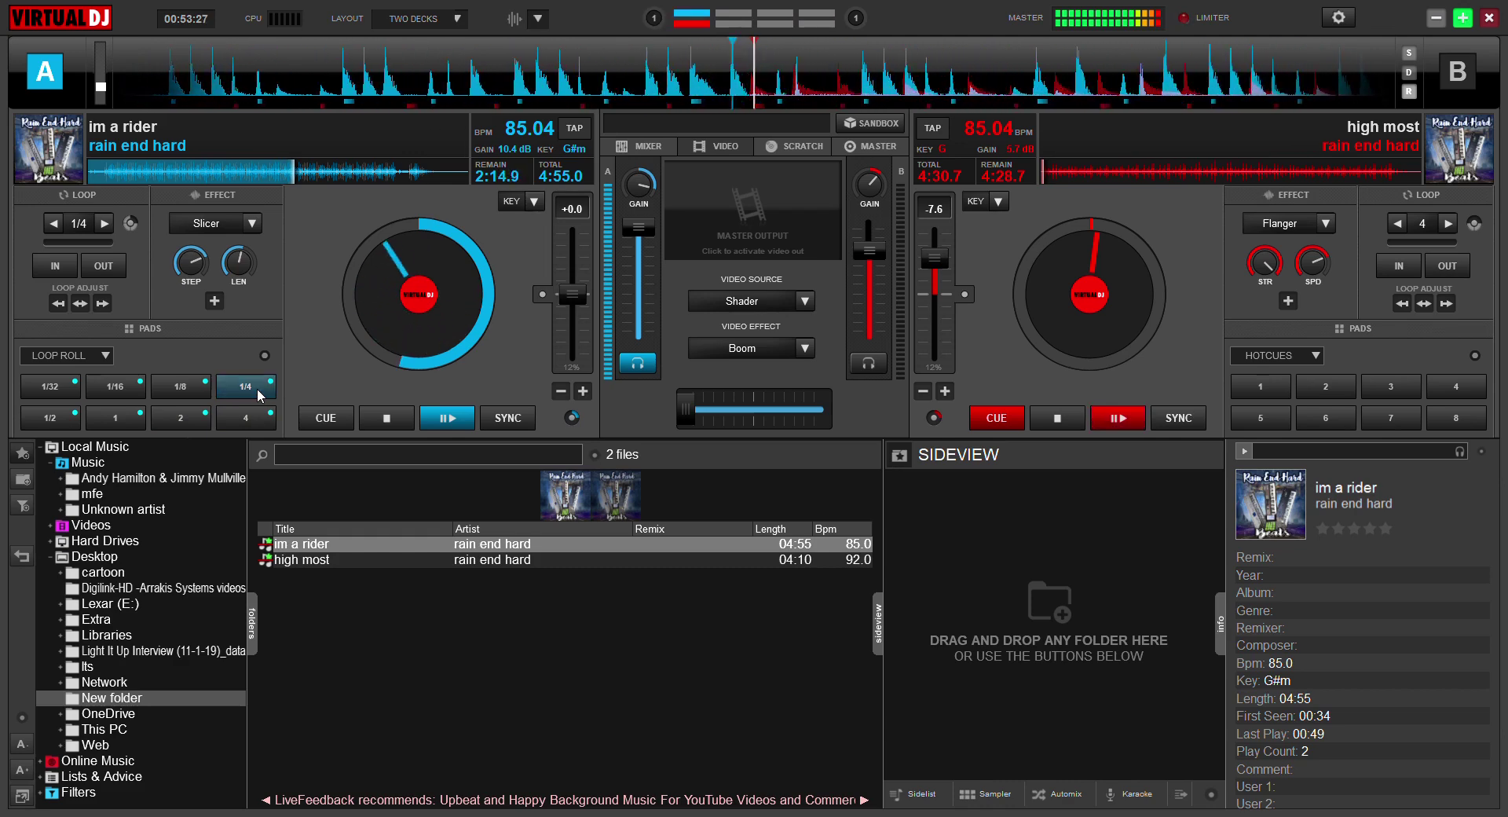
{"action": "left_click", "coordinate": [248, 419]}
{"action": "left_click", "coordinate": [247, 394]}
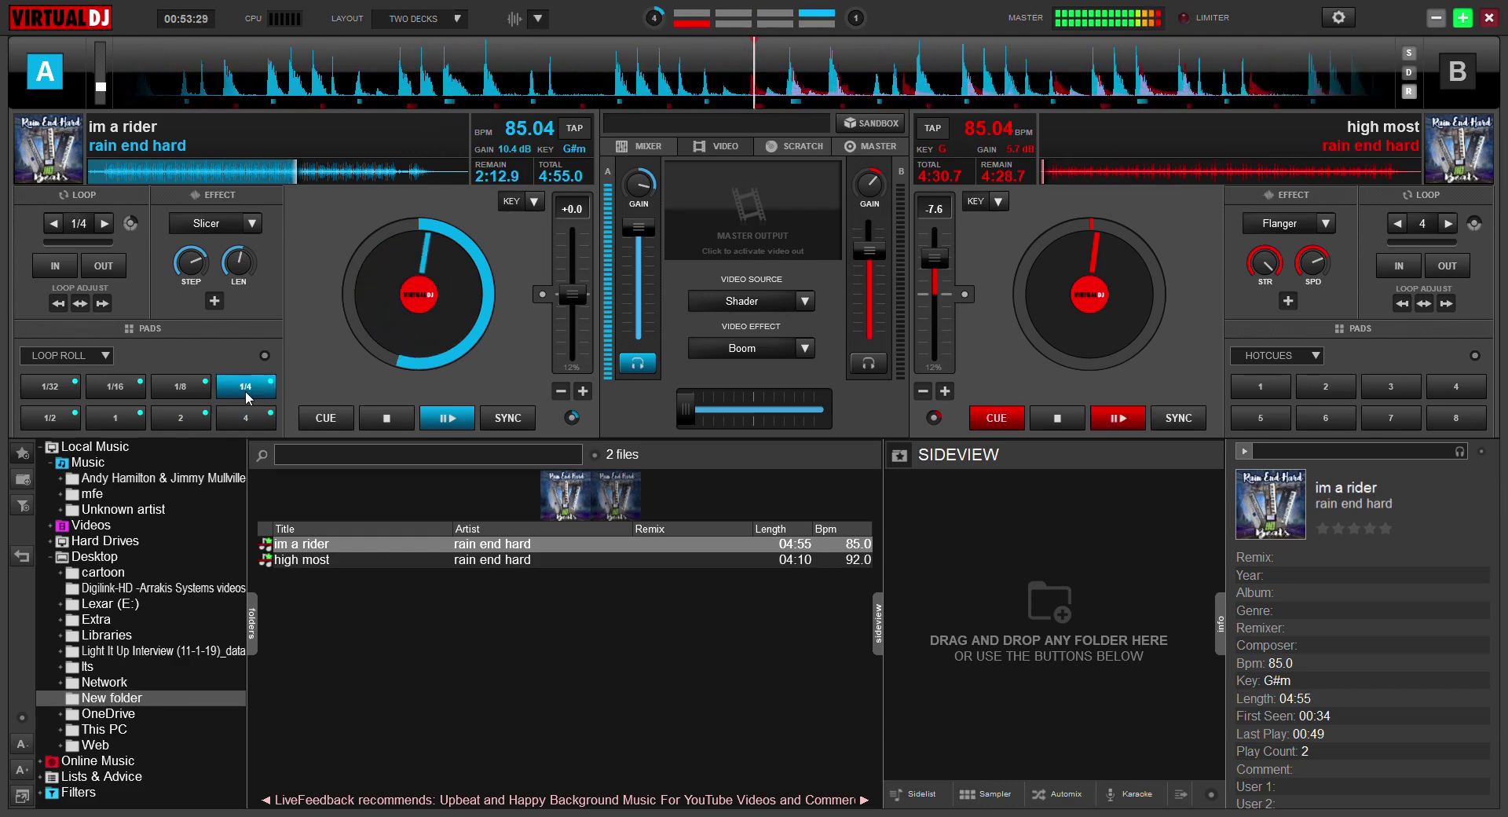
{"action": "left_click", "coordinate": [193, 394]}
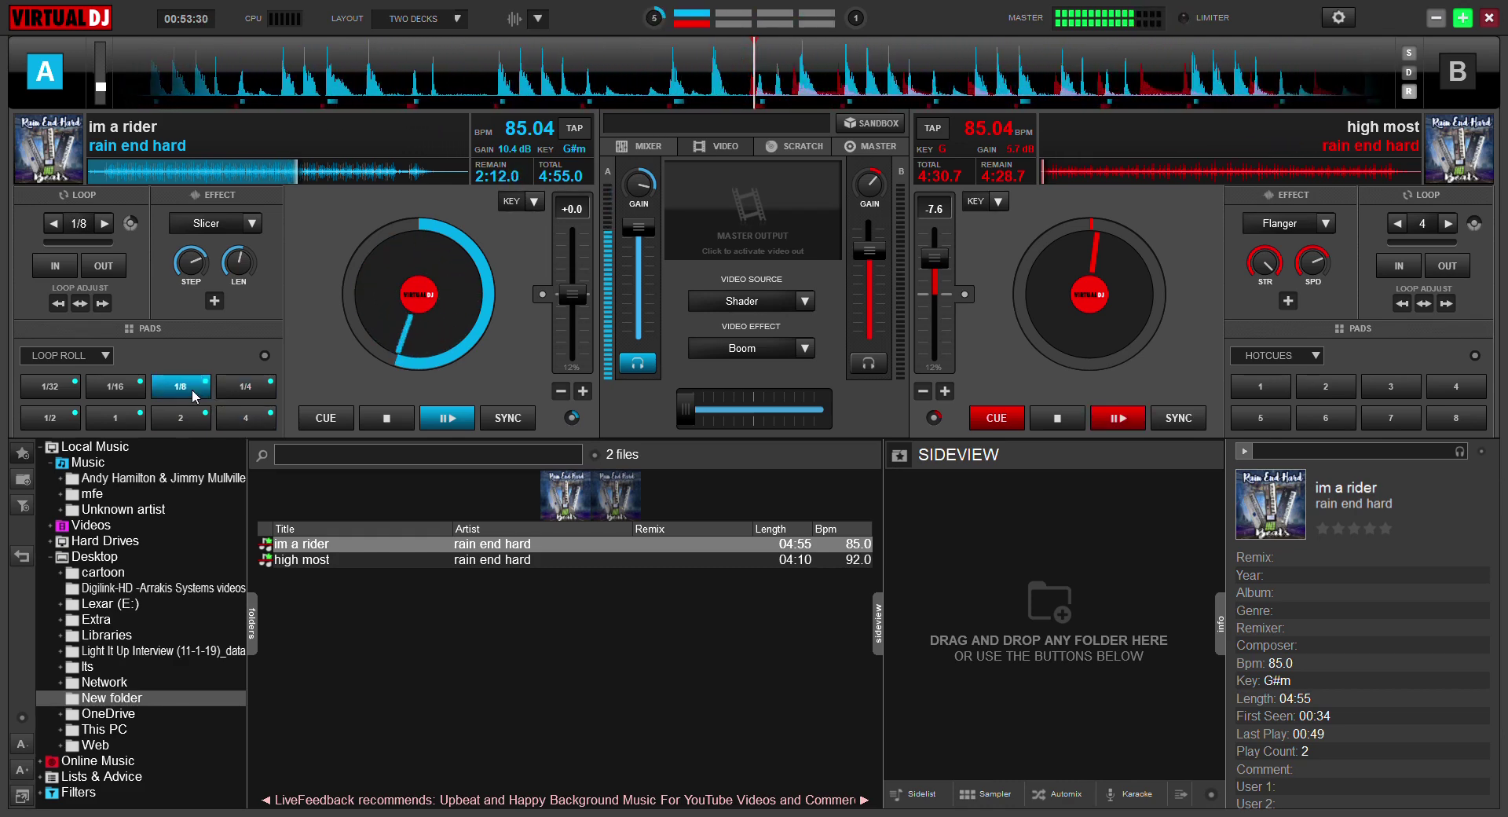
Trigger deck A's 1/4-beat loop roll repeatedly in quick bursts while the track keeps playing
{"action": "left_click", "coordinate": [250, 395]}
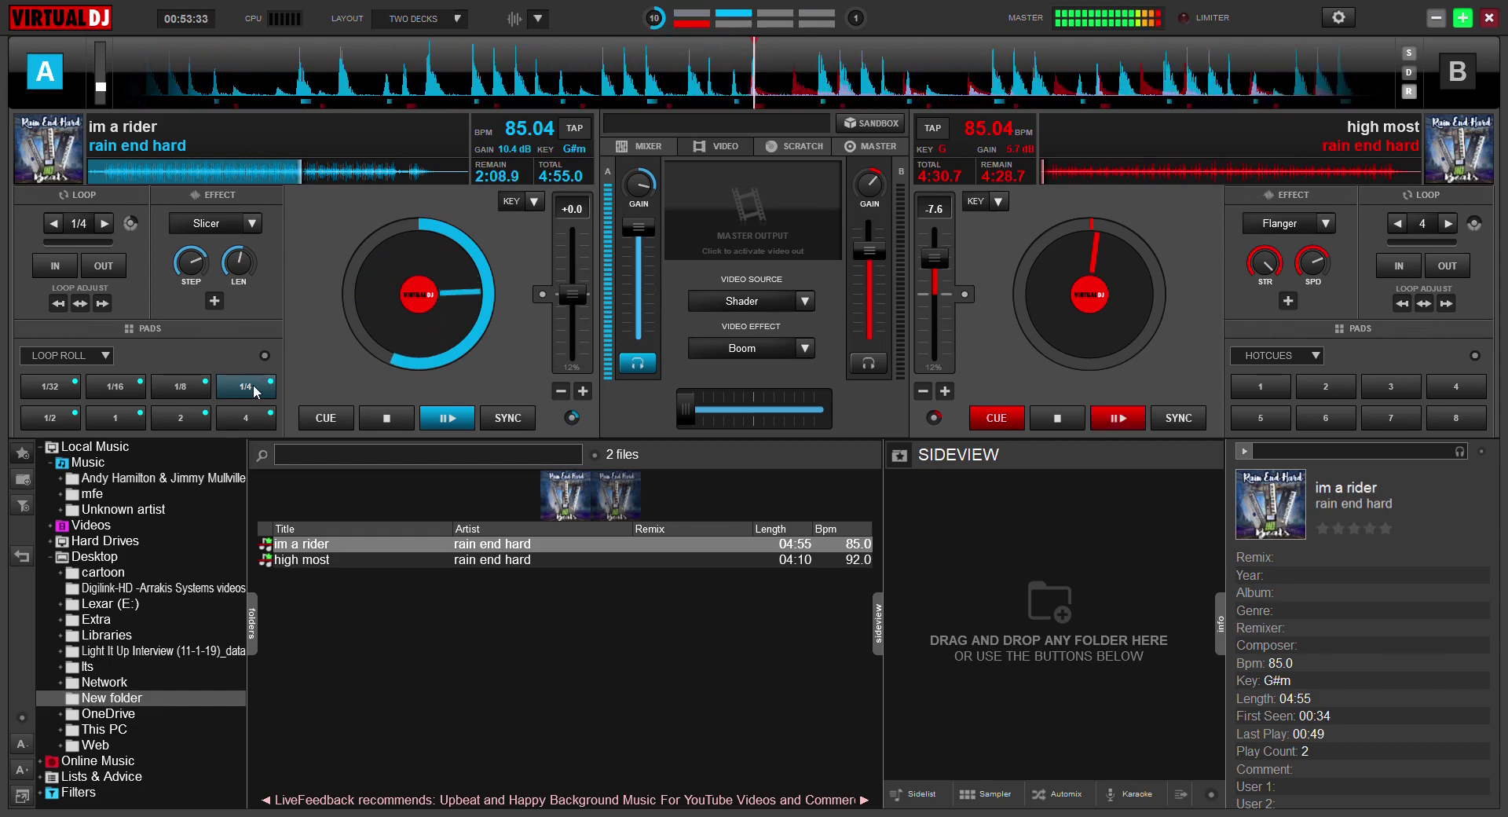
{"action": "left_click", "coordinate": [255, 391]}
{"action": "left_click", "coordinate": [261, 392]}
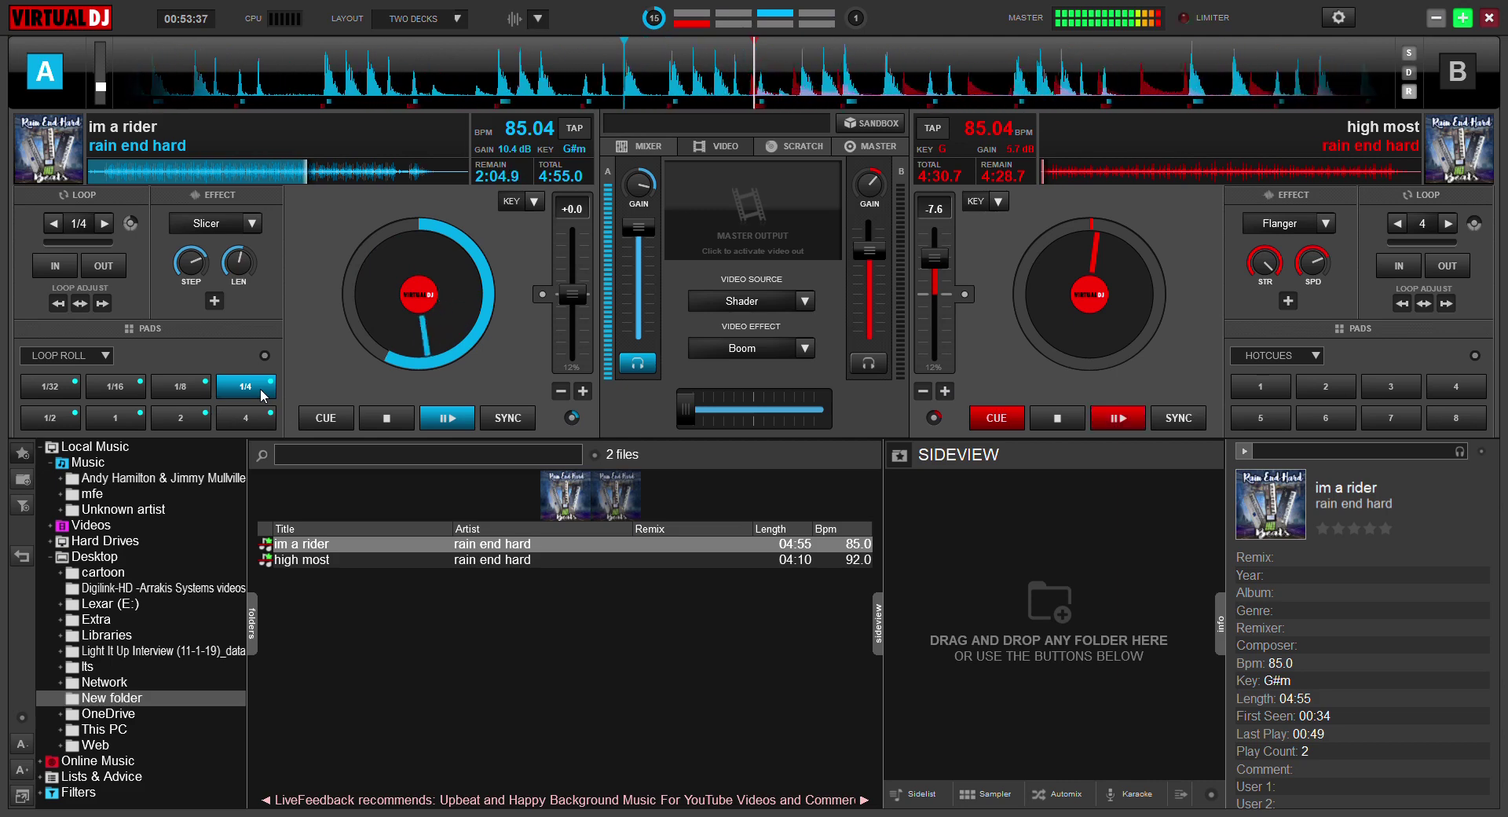
{"action": "left_click", "coordinate": [263, 395]}
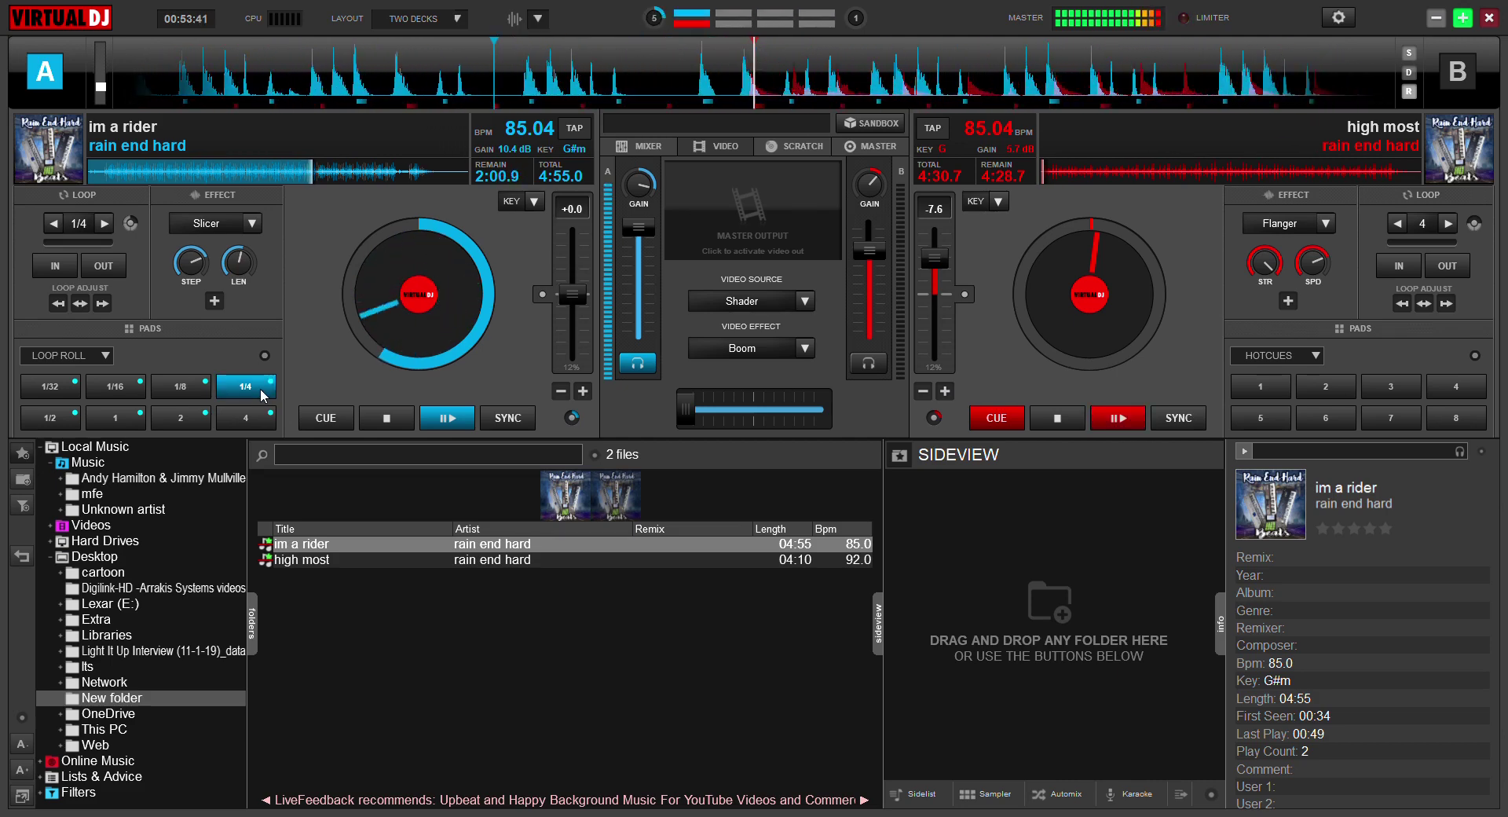
{"action": "left_click", "coordinate": [262, 395]}
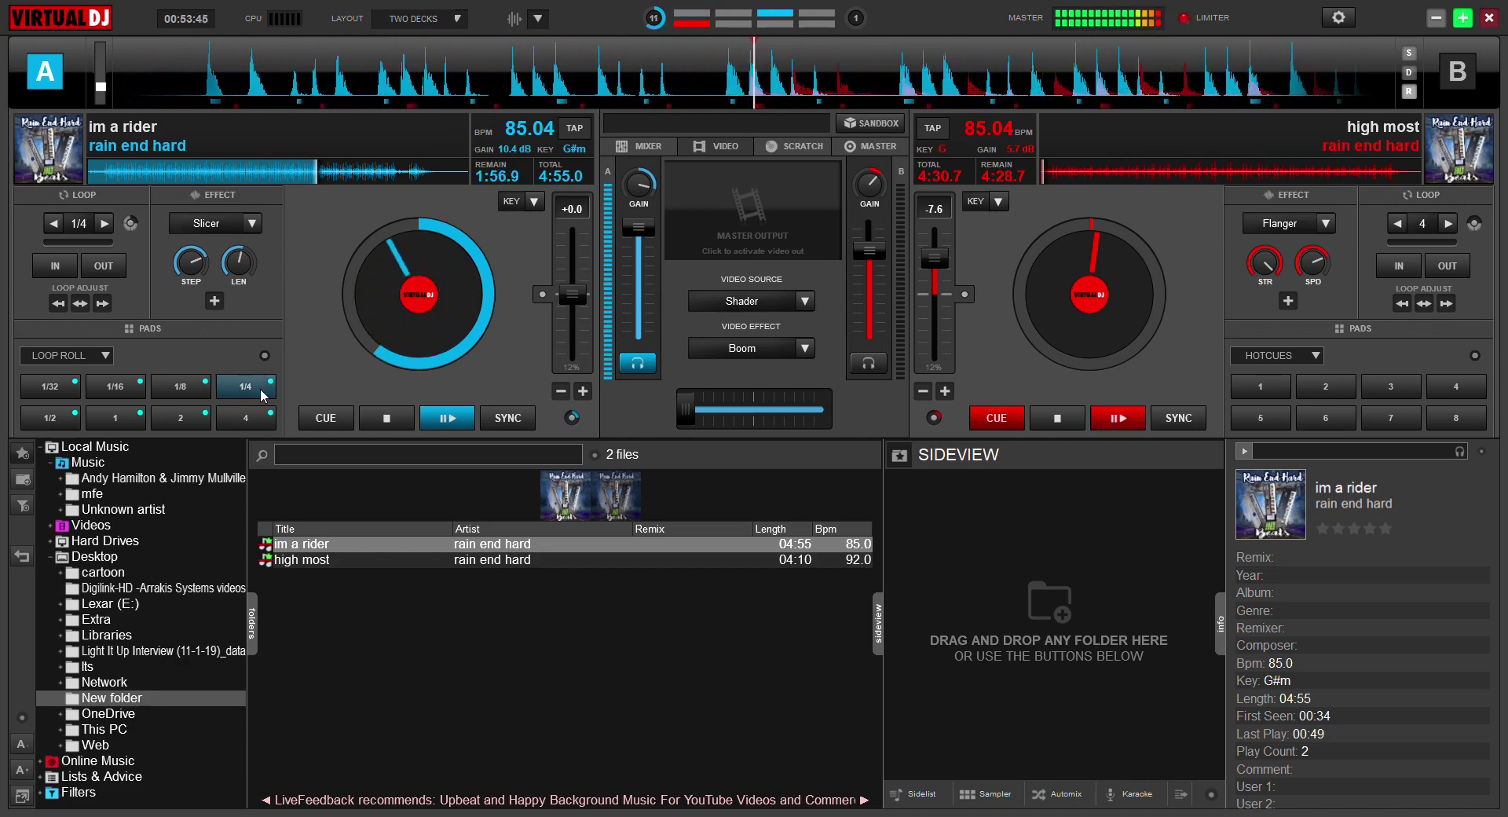
{"action": "left_click", "coordinate": [262, 395]}
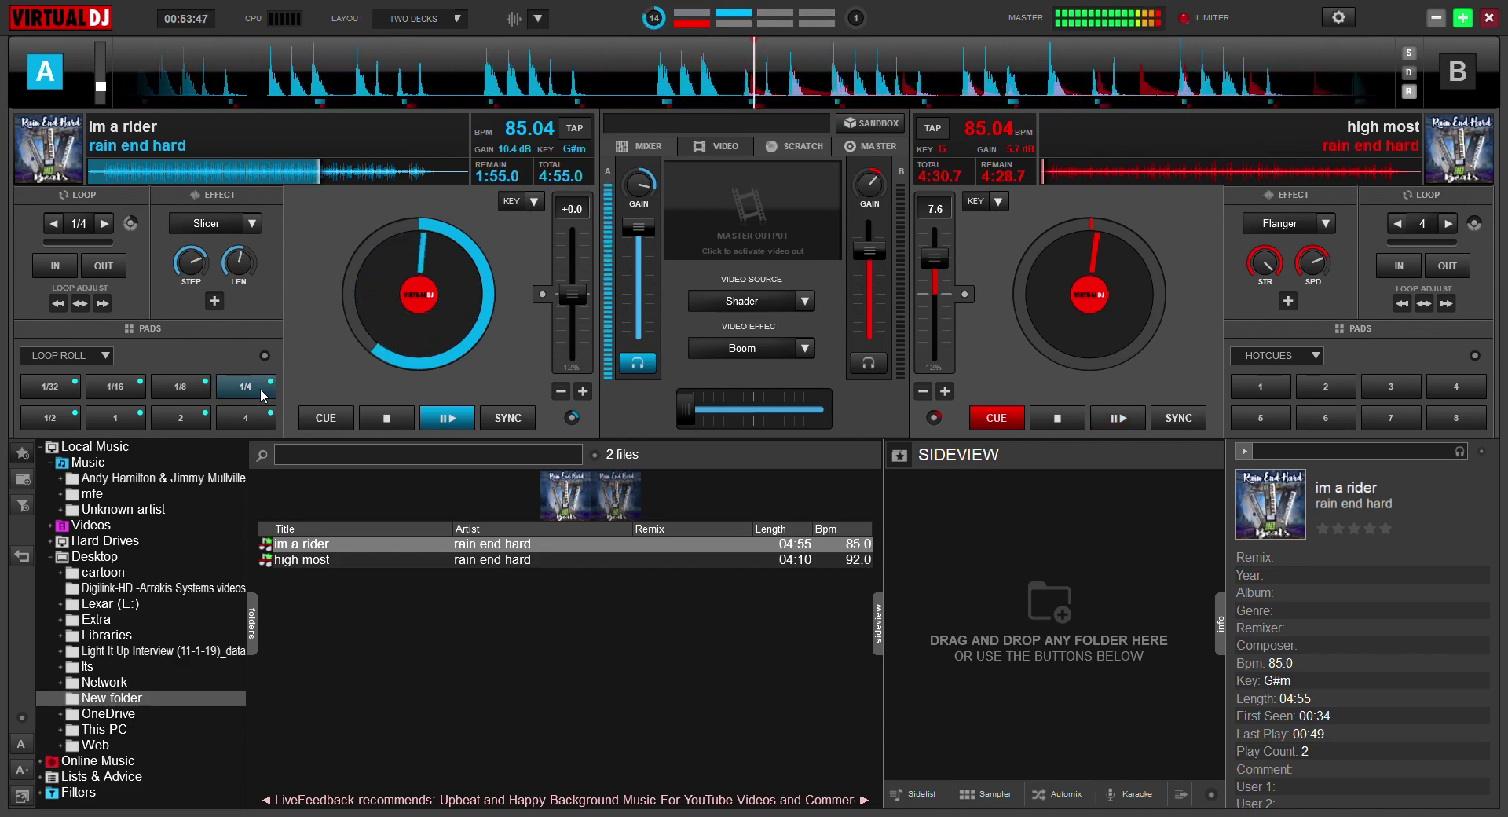
{"action": "left_click", "coordinate": [262, 395]}
{"action": "left_click", "coordinate": [262, 395]}
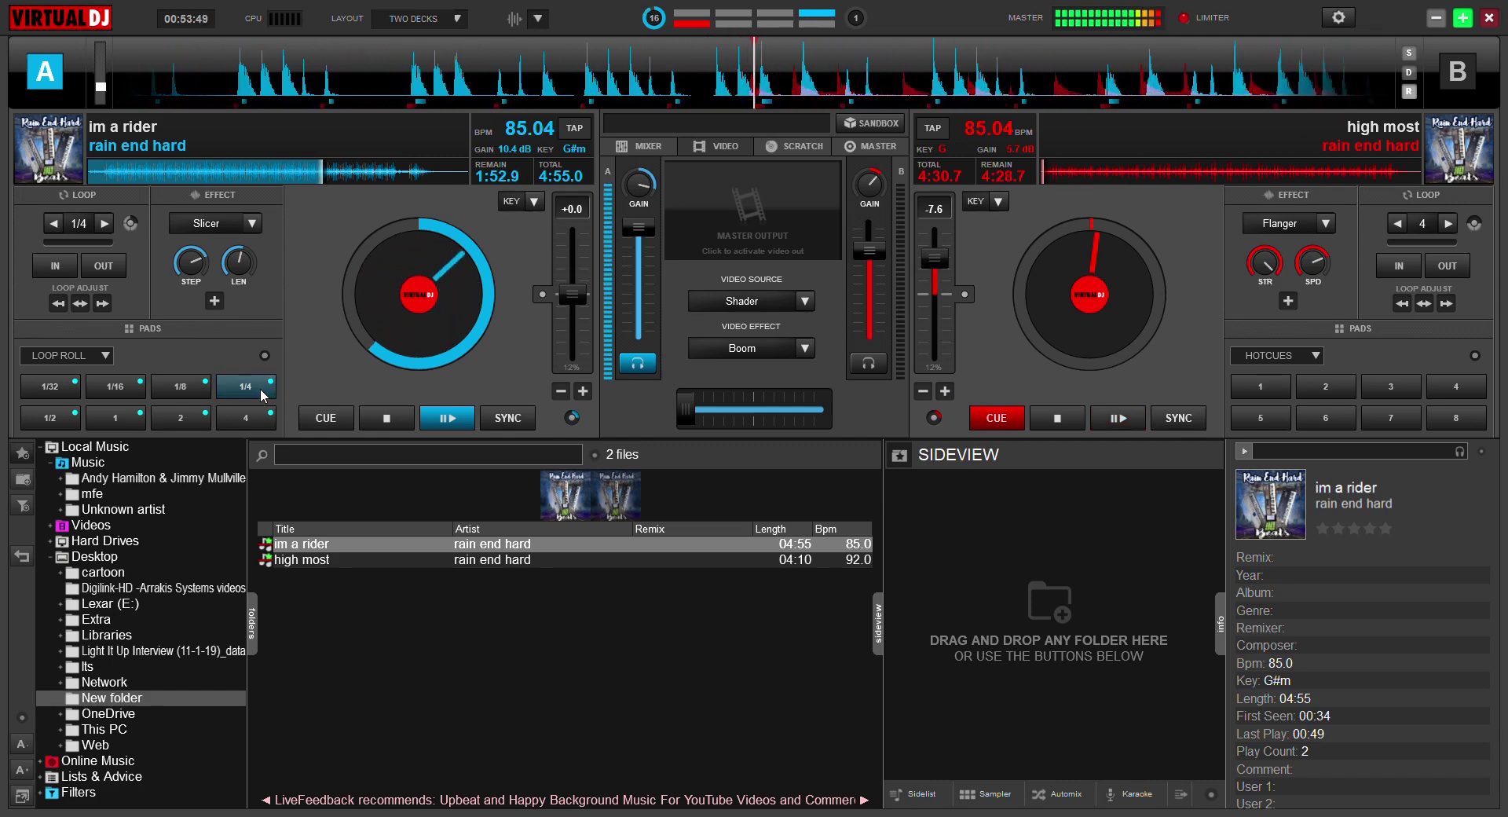
{"action": "left_click", "coordinate": [262, 395]}
{"action": "left_click", "coordinate": [262, 395]}
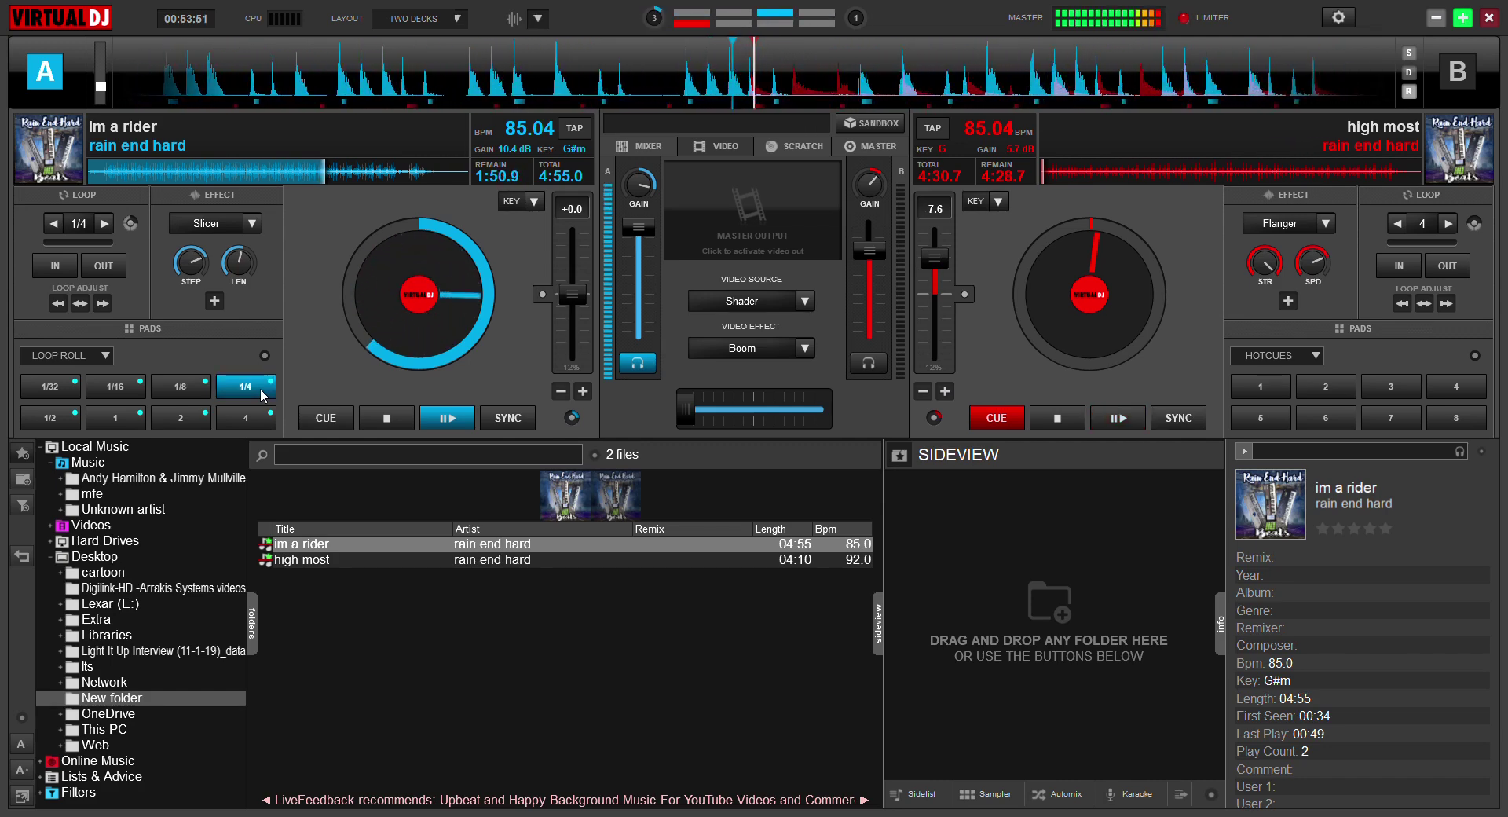
{"action": "left_click", "coordinate": [261, 395]}
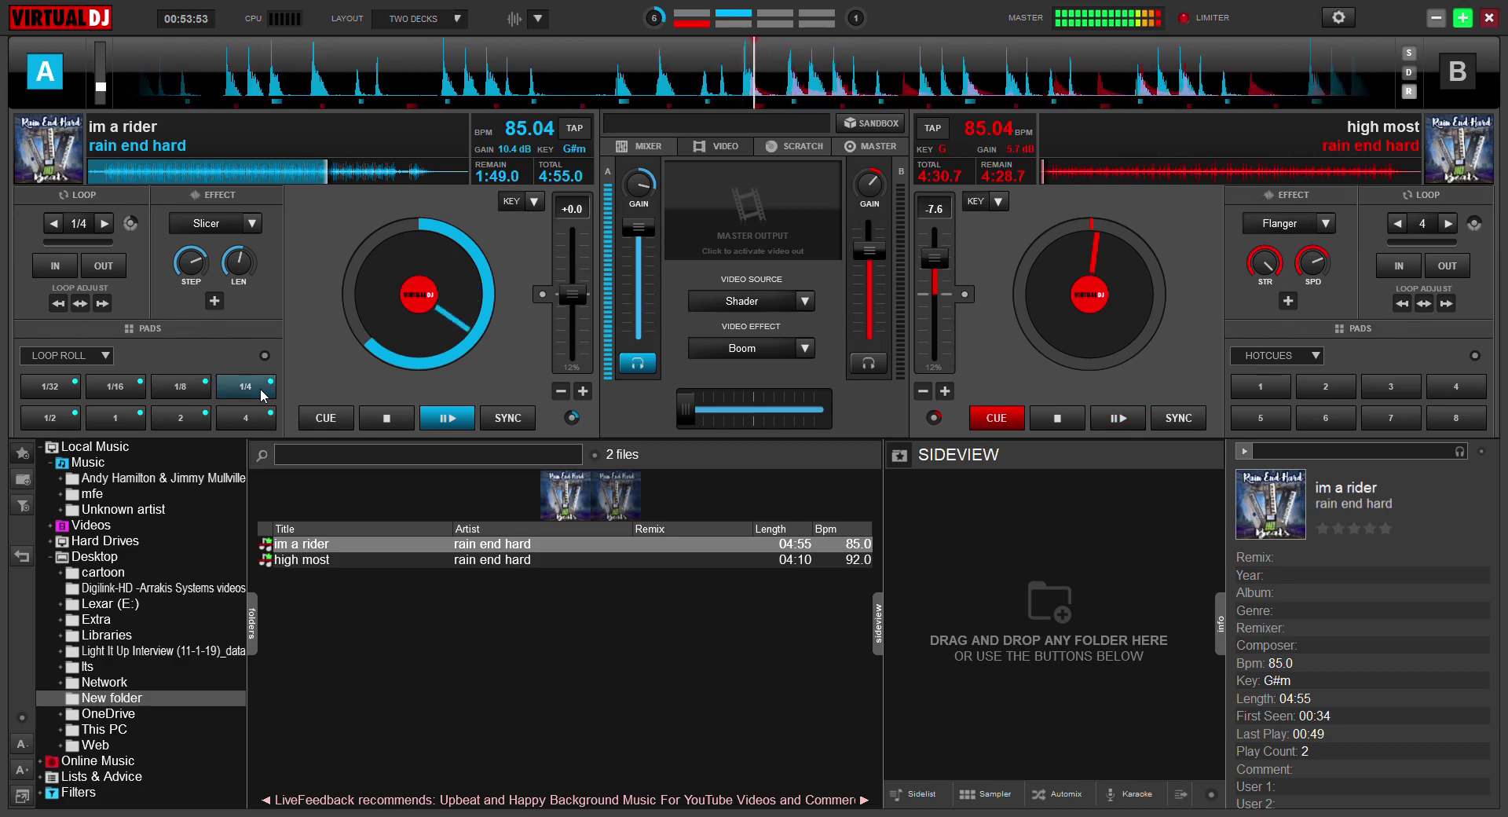
{"action": "left_click", "coordinate": [261, 395]}
{"action": "left_click", "coordinate": [261, 395]}
{"action": "left_click", "coordinate": [263, 395]}
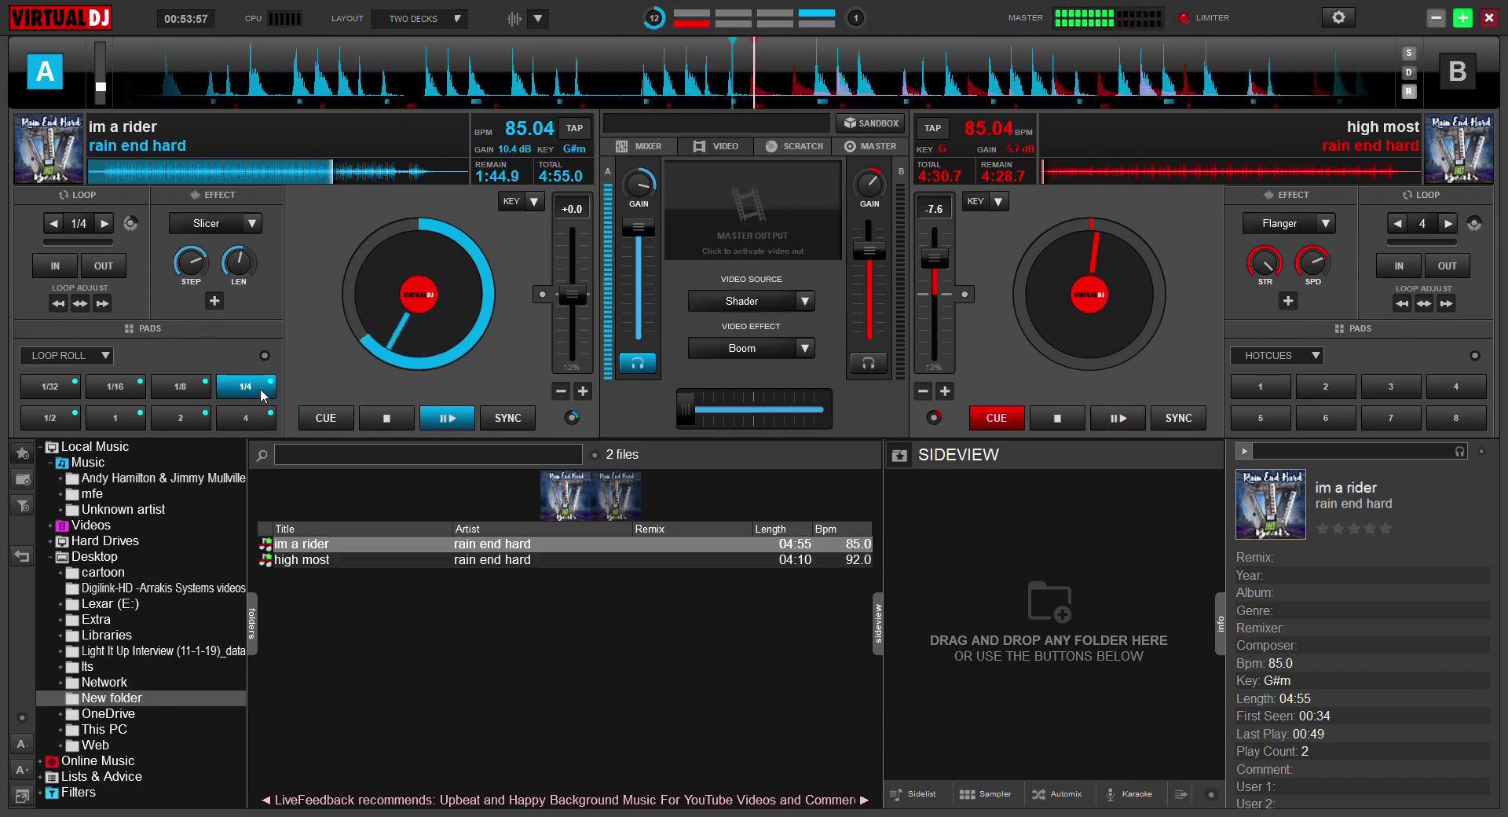
{"action": "left_click", "coordinate": [263, 395]}
{"action": "left_click", "coordinate": [263, 395]}
{"action": "left_click", "coordinate": [263, 395]}
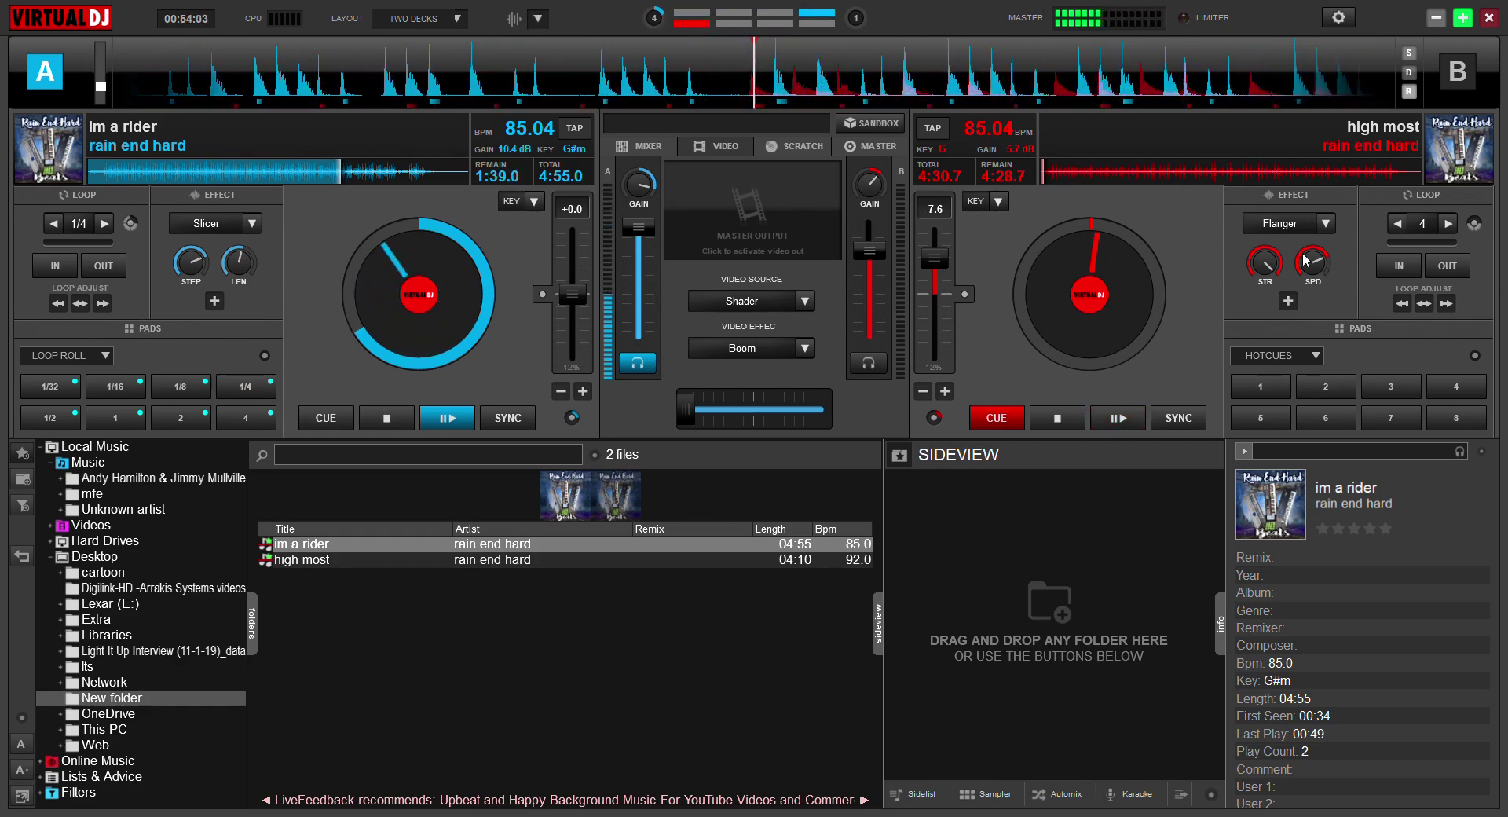
Start playback on deck B and move the crossfader fully over to deck B
{"action": "left_click", "coordinate": [1113, 417]}
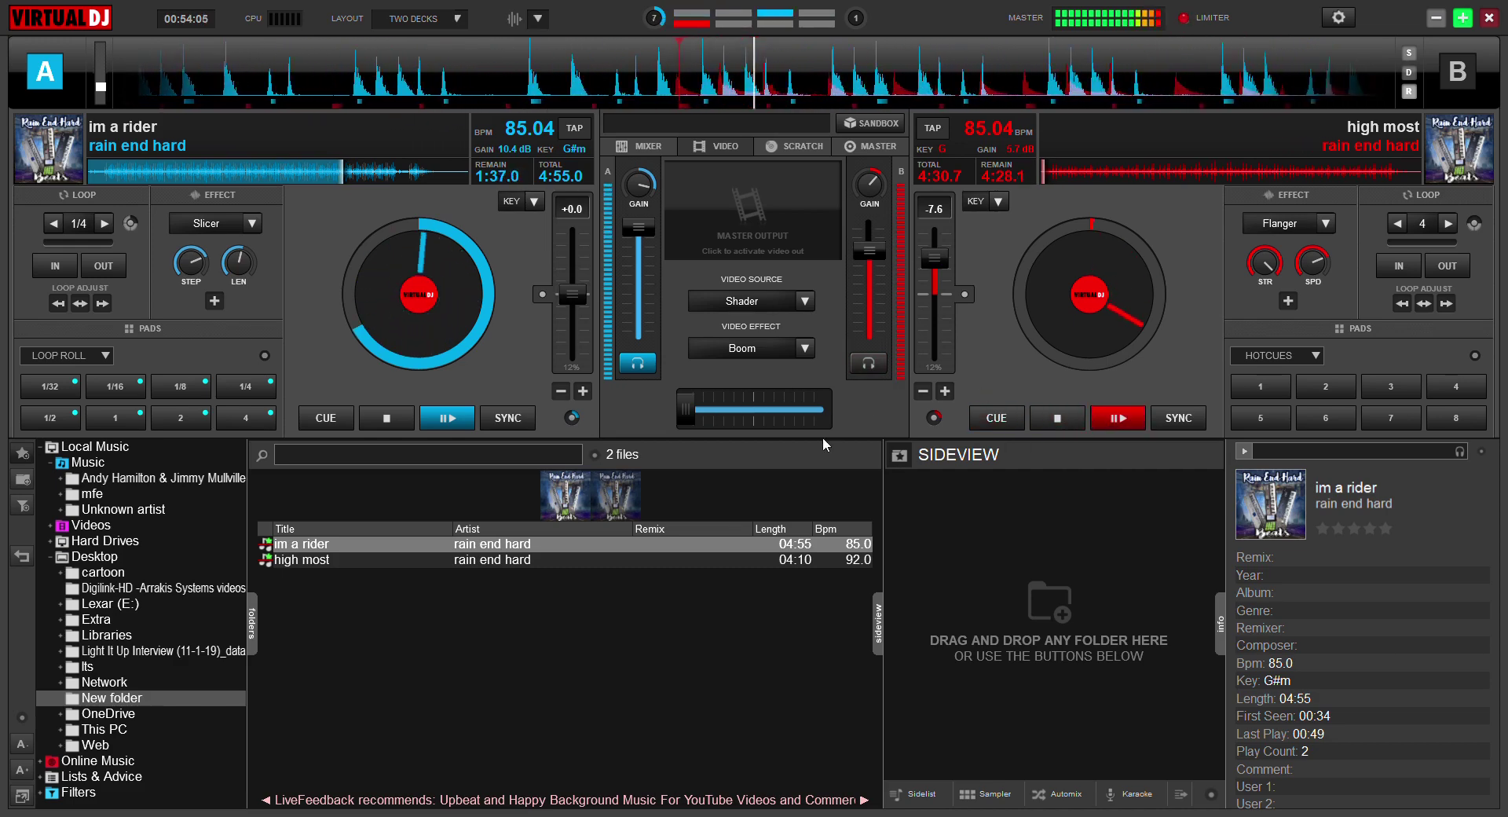
{"action": "left_click_drag", "start_coordinate": [682, 415], "coordinate": [824, 409]}
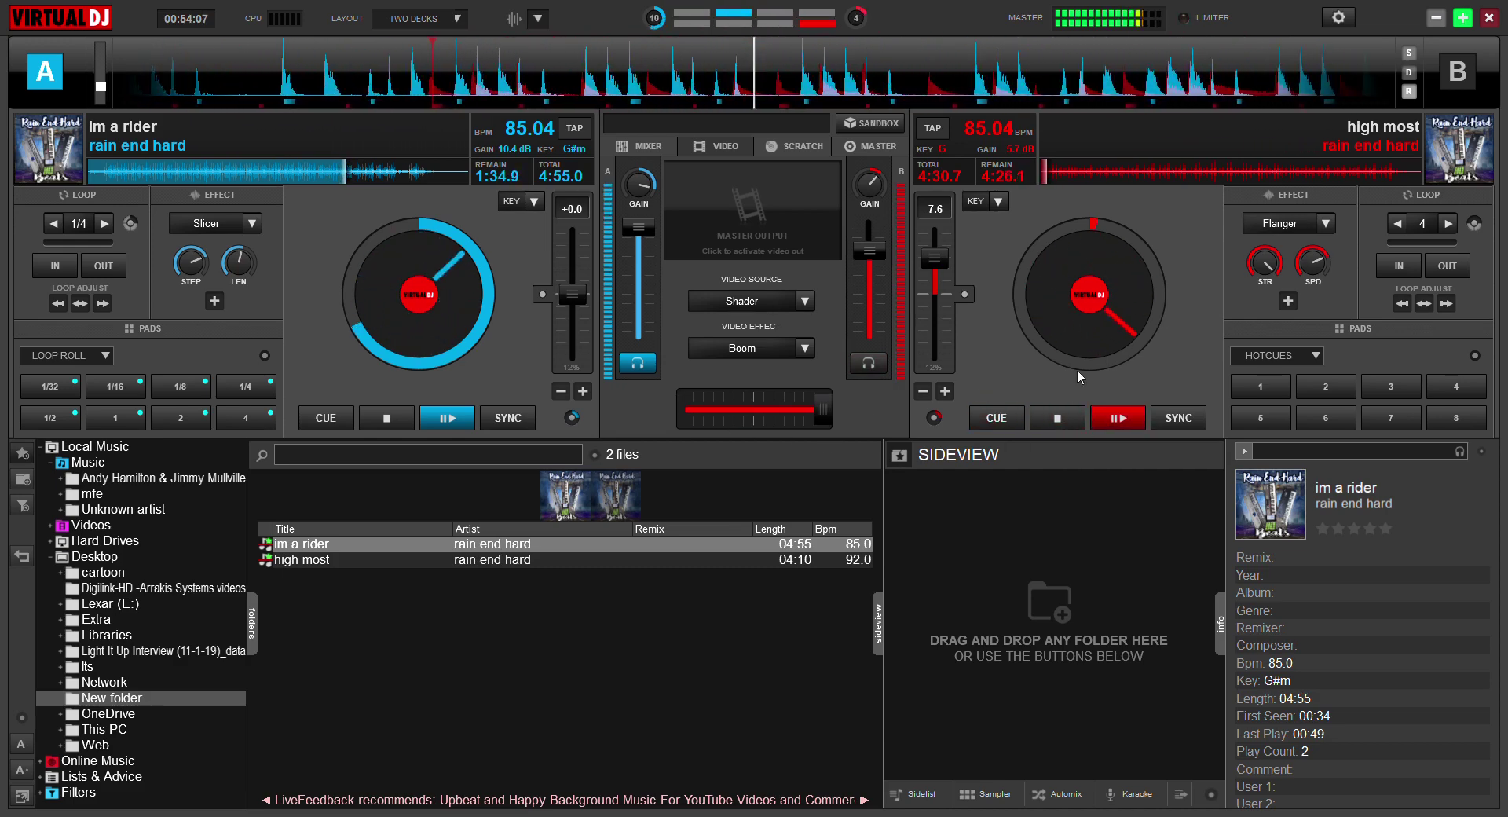
Switch deck B's pads to Loop Roll and trigger the 1, 1/8, 1/16, 1/2 and 2-beat rolls
{"action": "left_click", "coordinate": [1316, 355]}
{"action": "left_click", "coordinate": [1410, 267]}
{"action": "left_click", "coordinate": [1346, 417]}
{"action": "left_click", "coordinate": [1405, 395]}
{"action": "left_click", "coordinate": [1327, 388]}
{"action": "left_click", "coordinate": [1260, 418]}
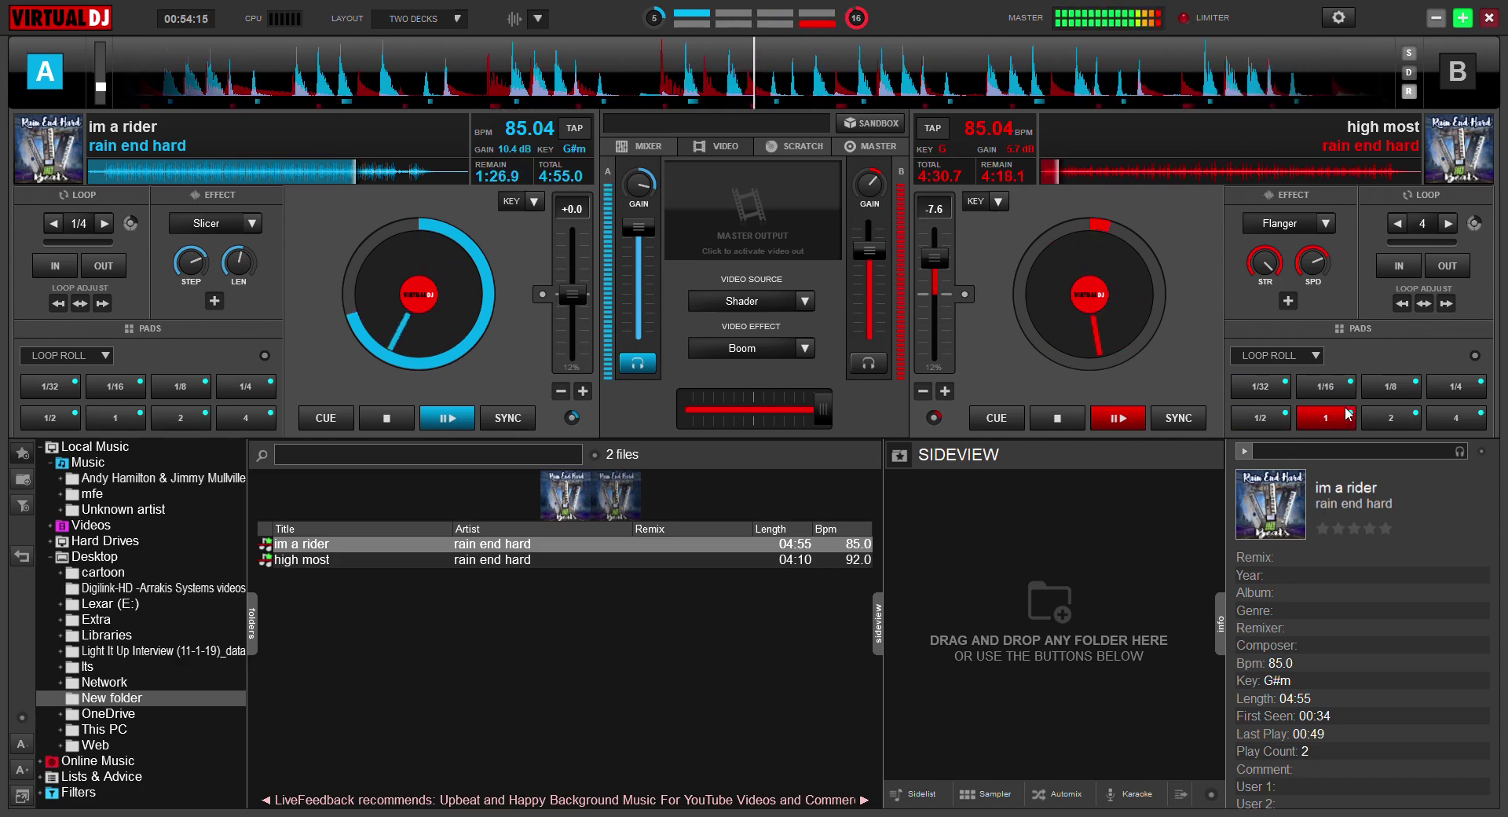
{"action": "left_click", "coordinate": [1390, 417]}
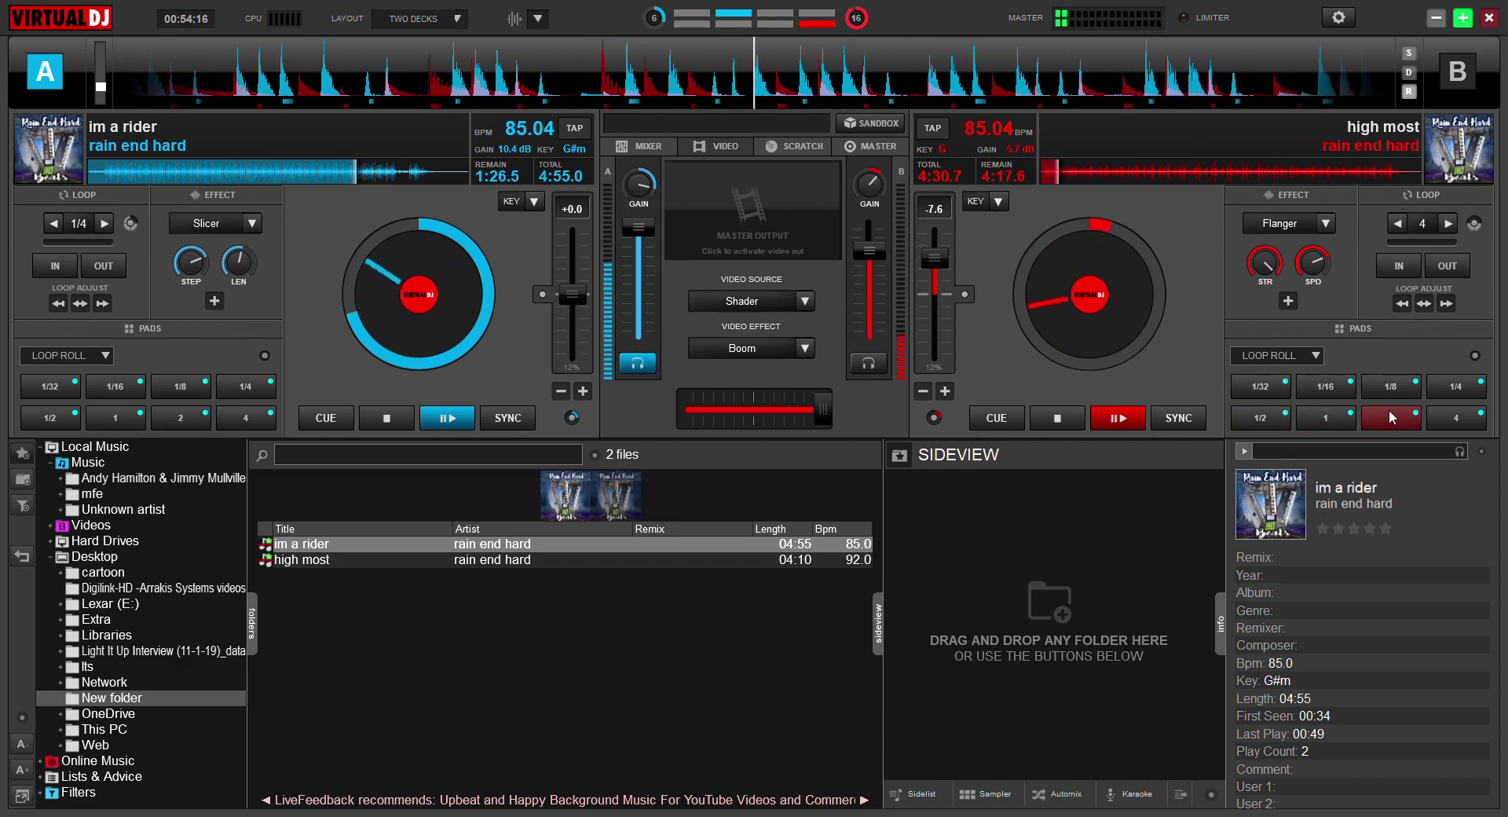
Trigger deck B's 1/4-beat loop roll, and set and release a 1/2-beat manual loop on that deck
{"action": "left_click", "coordinate": [1457, 392]}
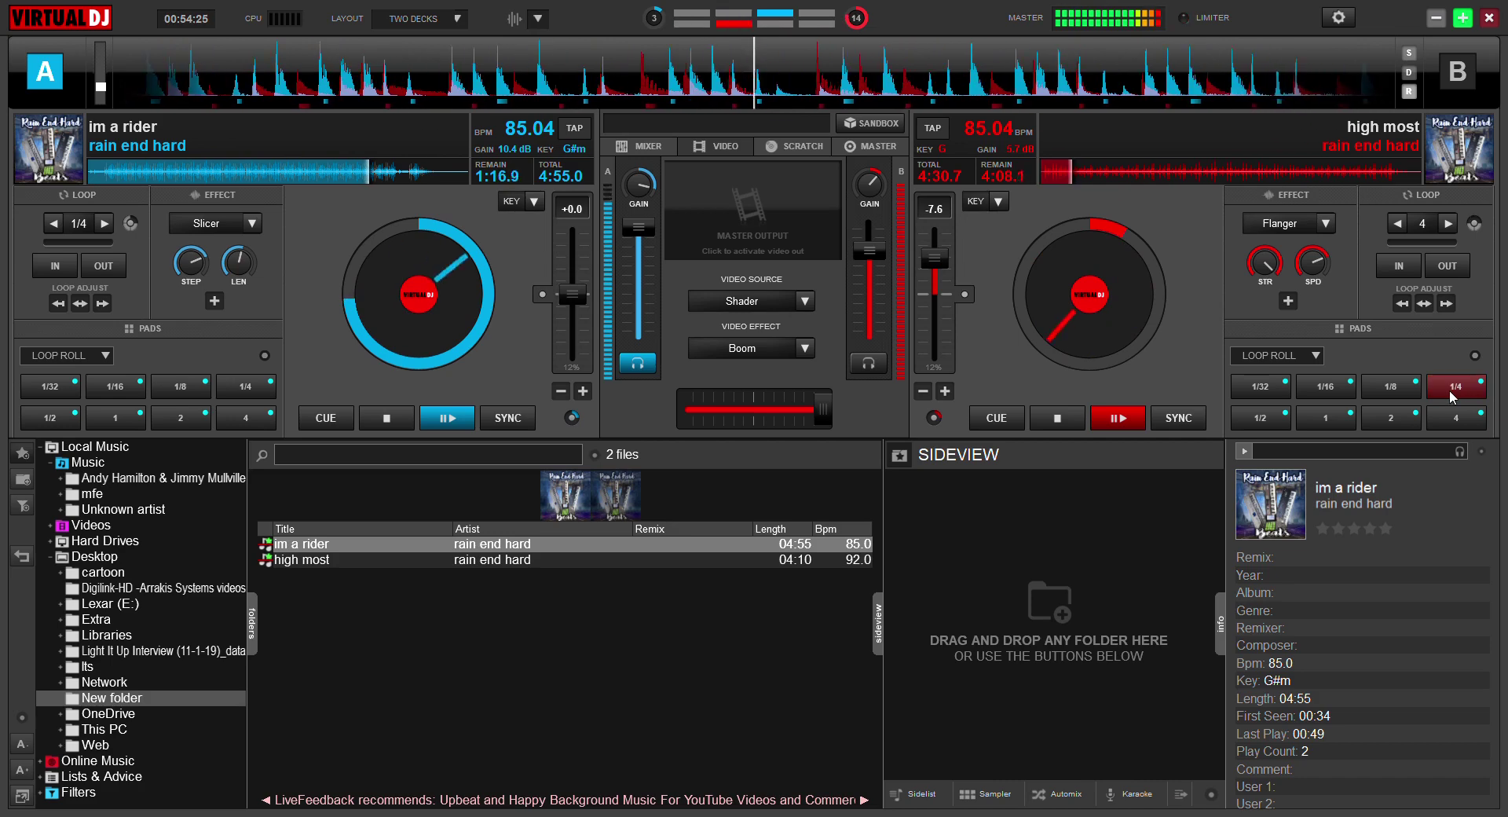
{"action": "left_click", "coordinate": [1397, 271]}
{"action": "left_click", "coordinate": [1442, 267]}
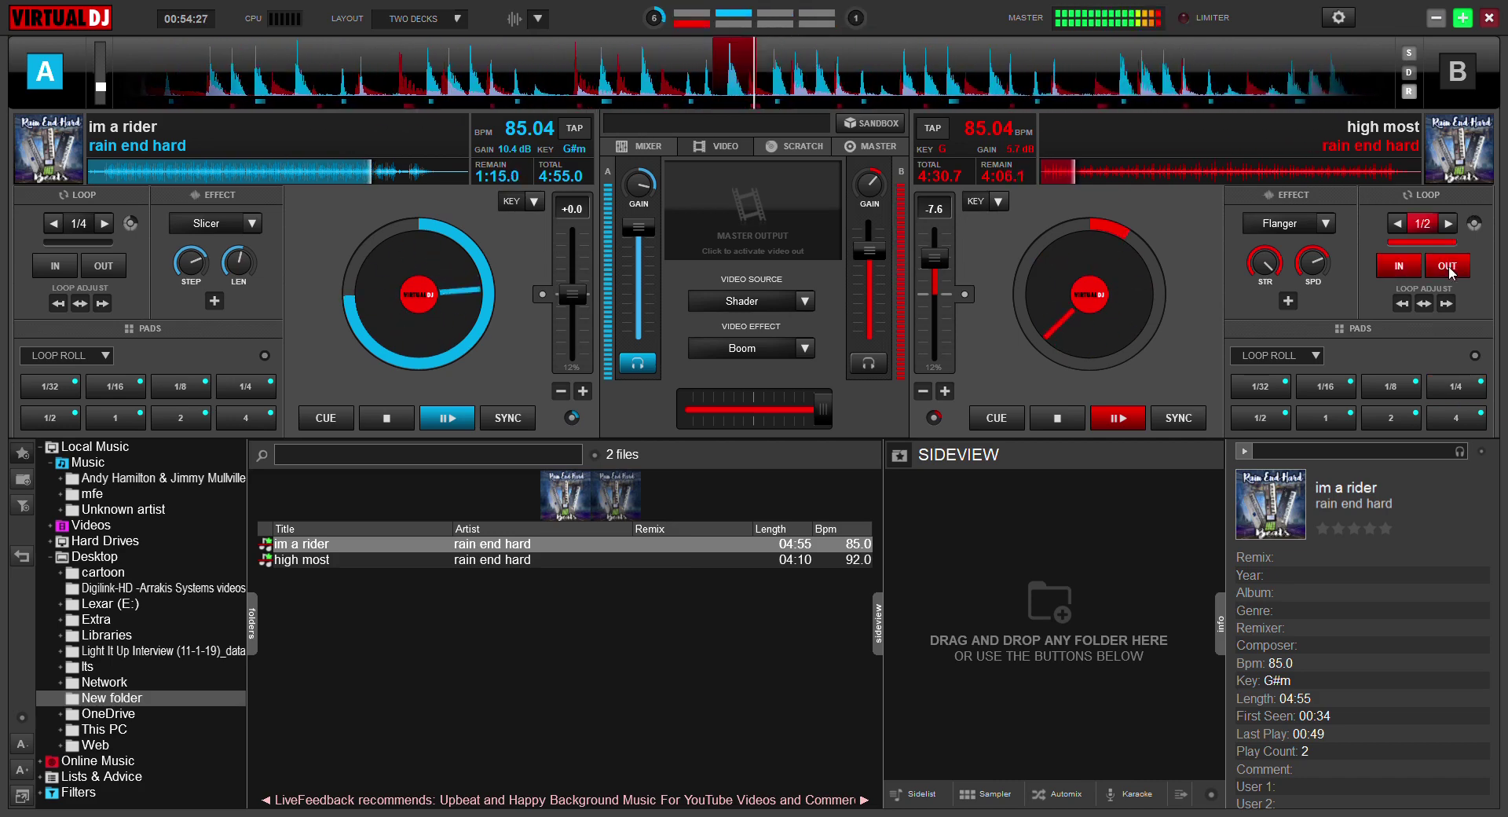
{"action": "left_click", "coordinate": [1447, 266]}
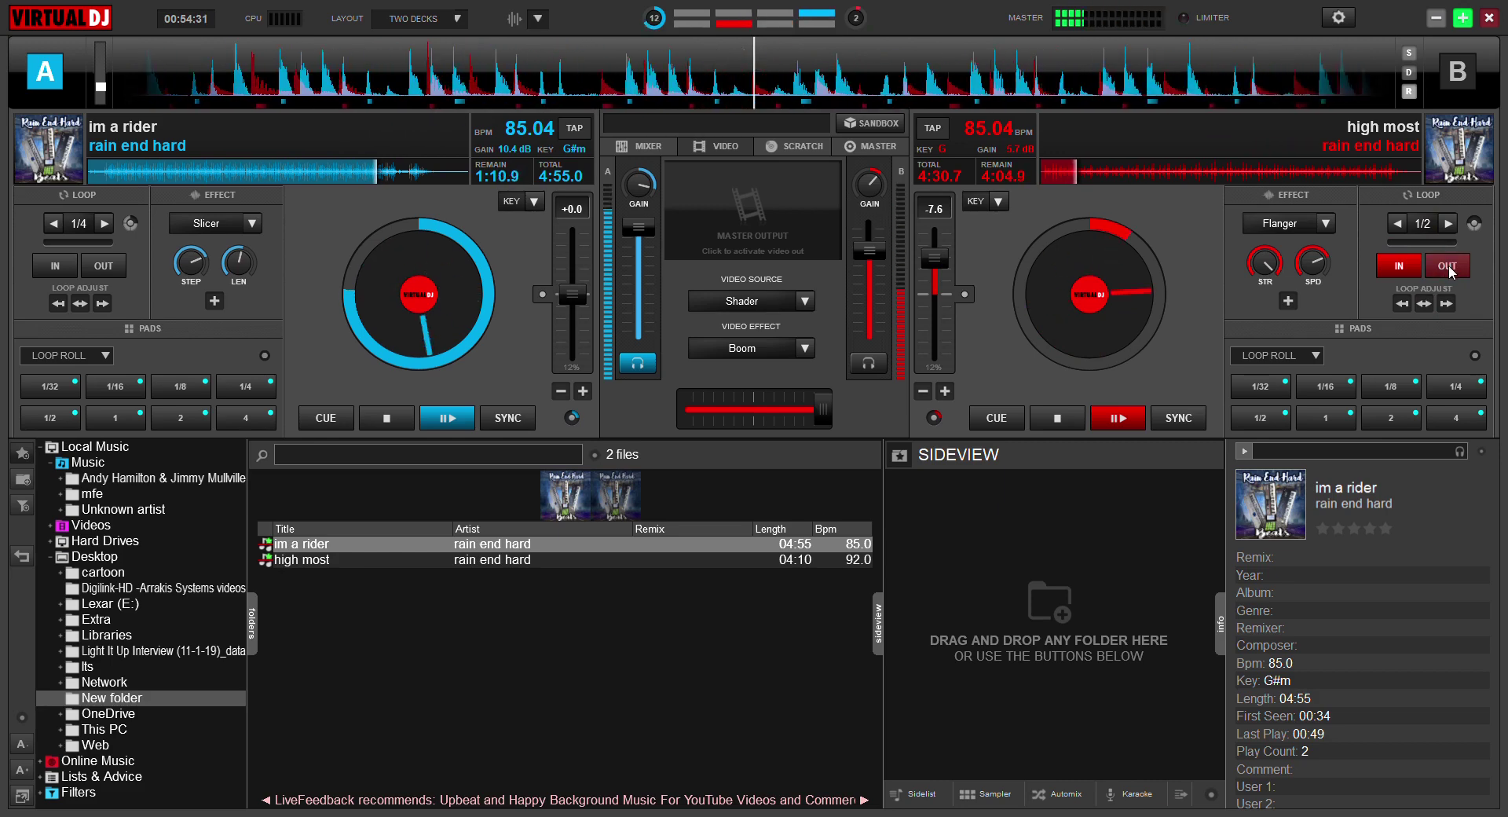
Raise deck B's volume to full during a 2-beat manual loop, and replace that loop with a 4-beat one
{"action": "left_click", "coordinate": [1449, 268]}
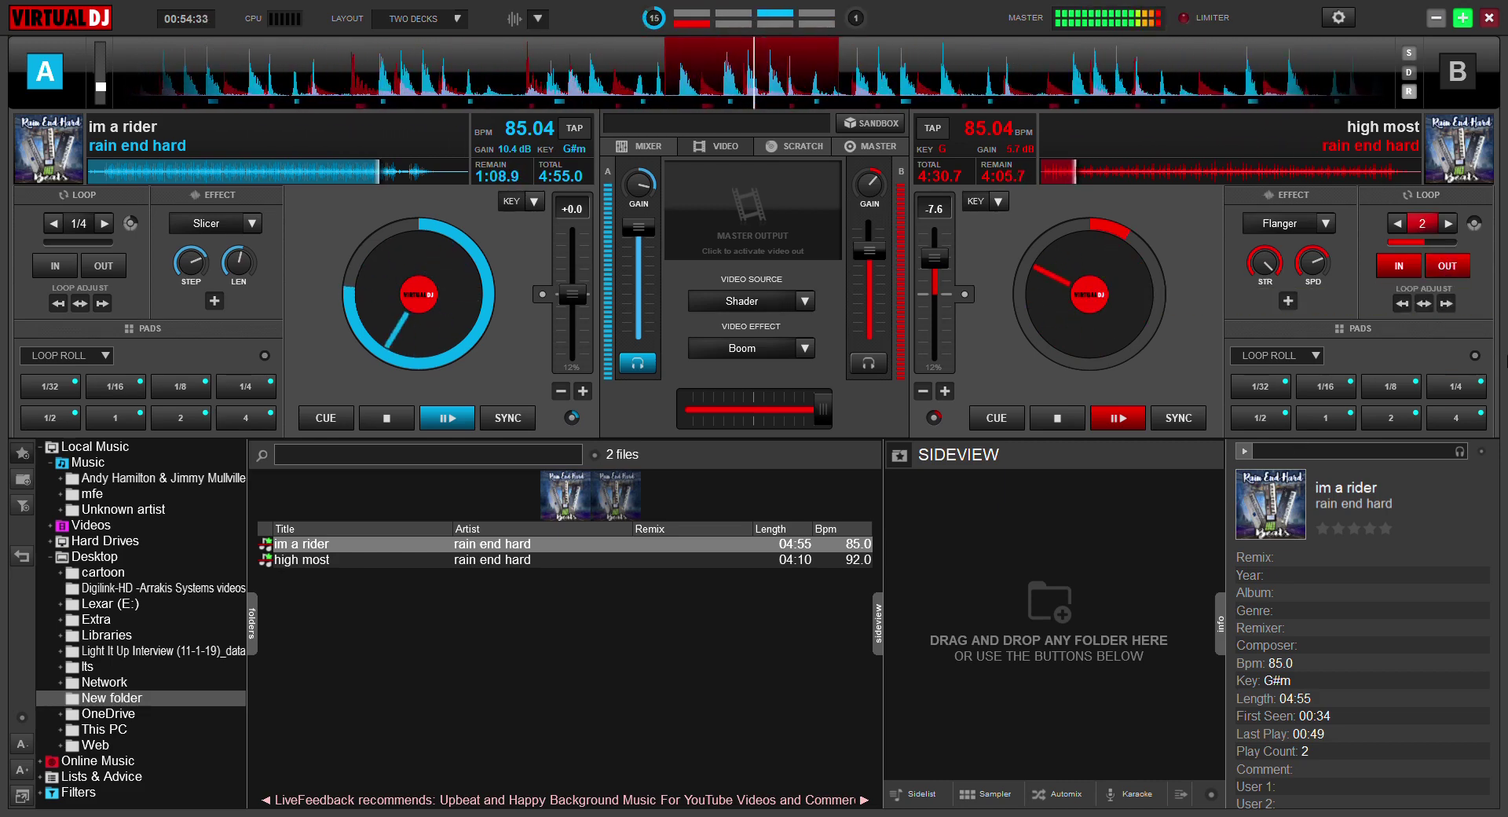
{"action": "left_click_drag", "start_coordinate": [881, 247], "coordinate": [882, 153]}
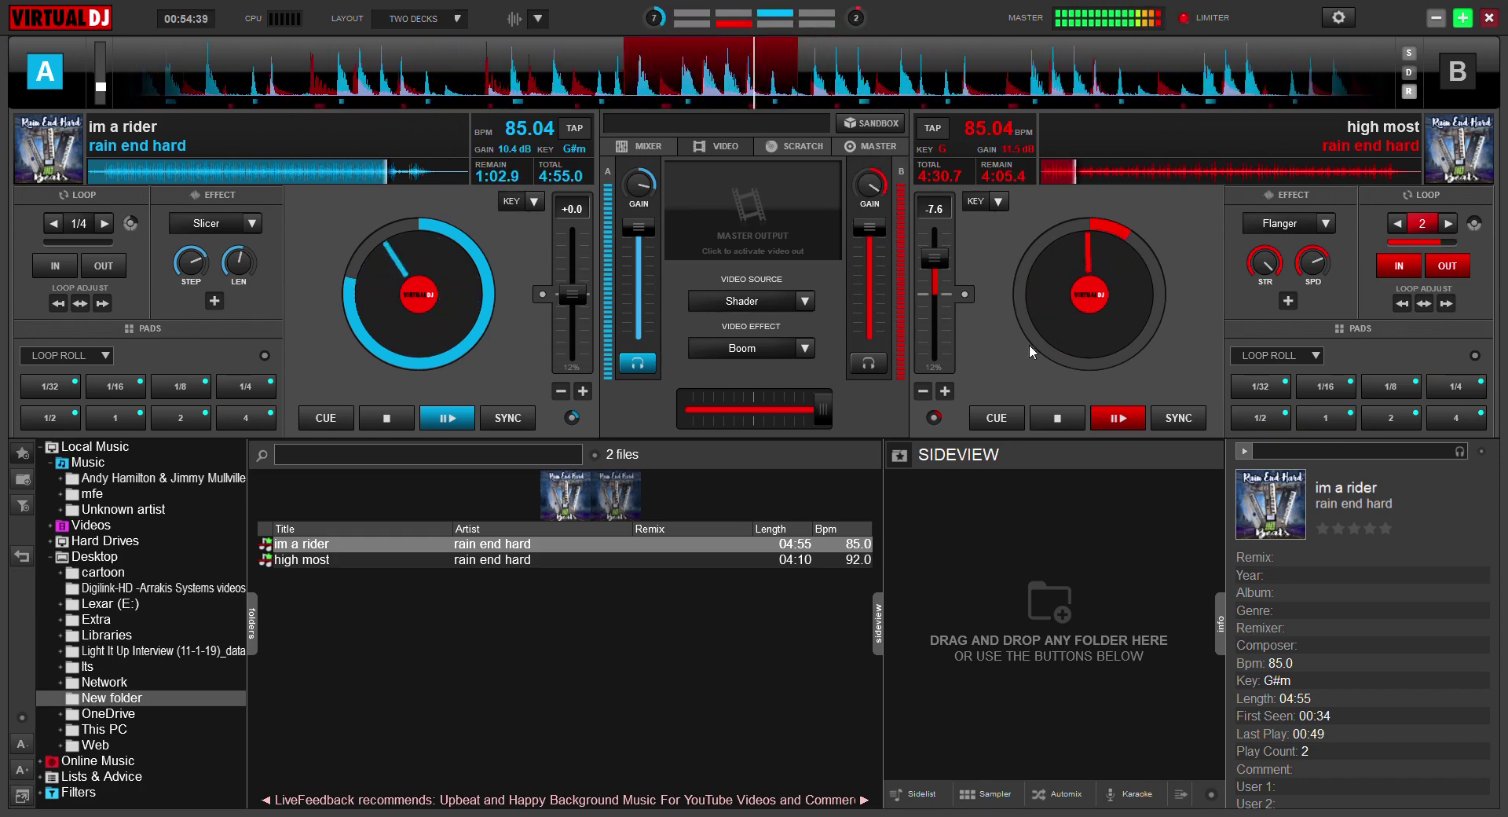
{"action": "left_click", "coordinate": [1455, 267]}
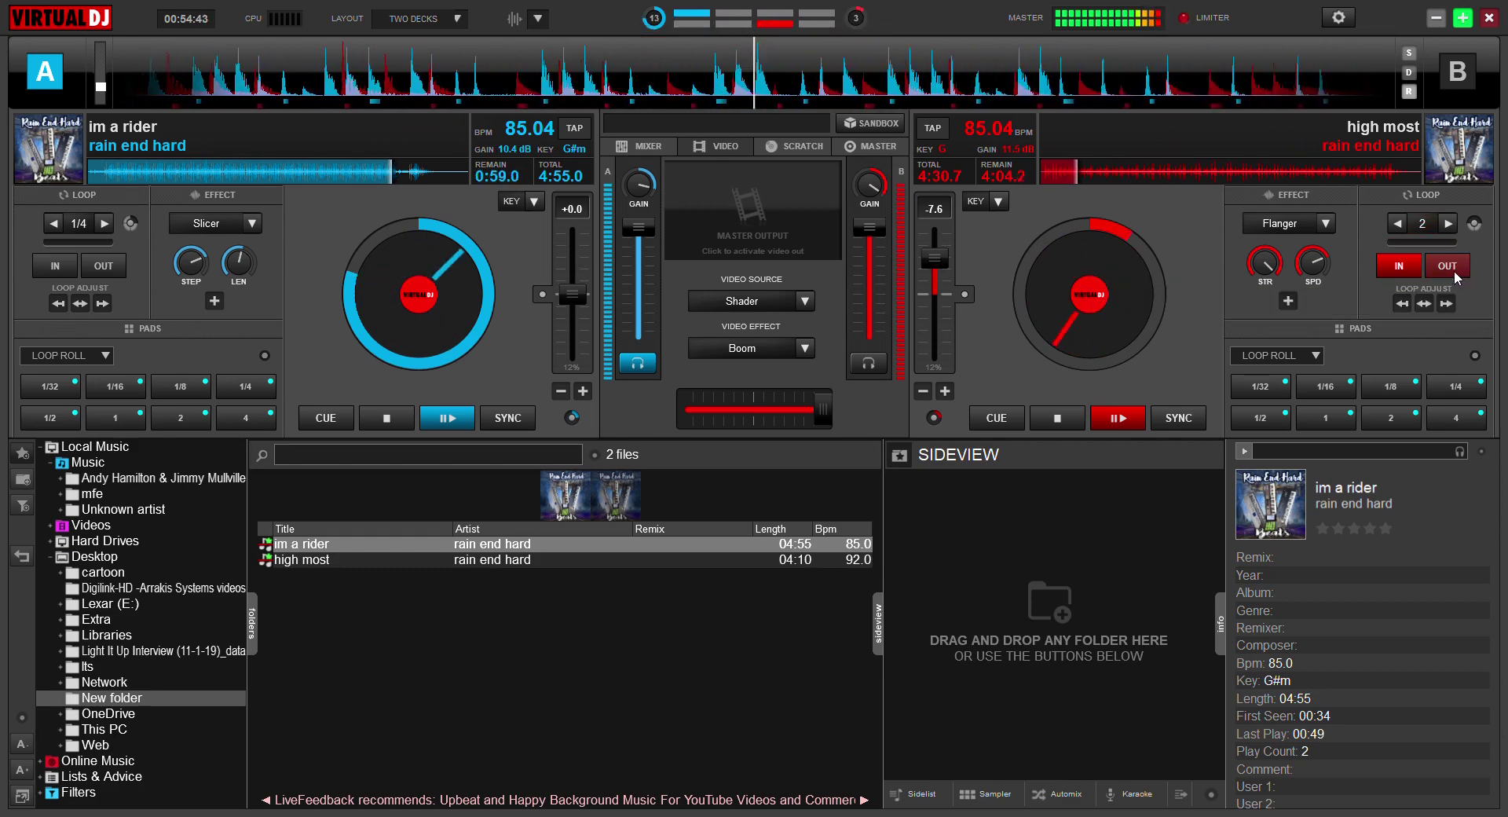
{"action": "left_click", "coordinate": [1453, 270]}
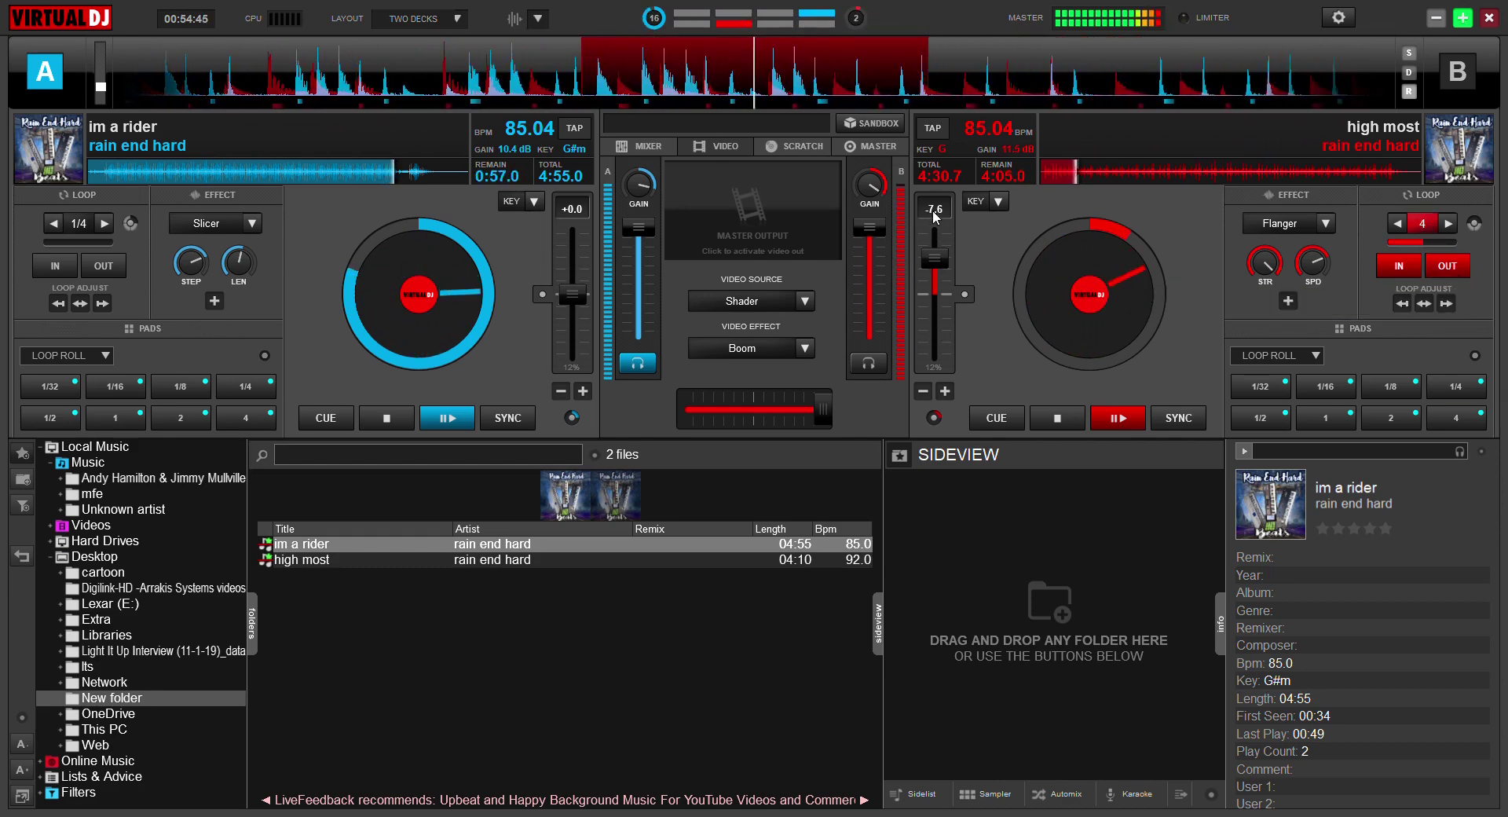
Shift deck B's key to -3 and return it to the original key
{"action": "left_click", "coordinate": [1002, 203]}
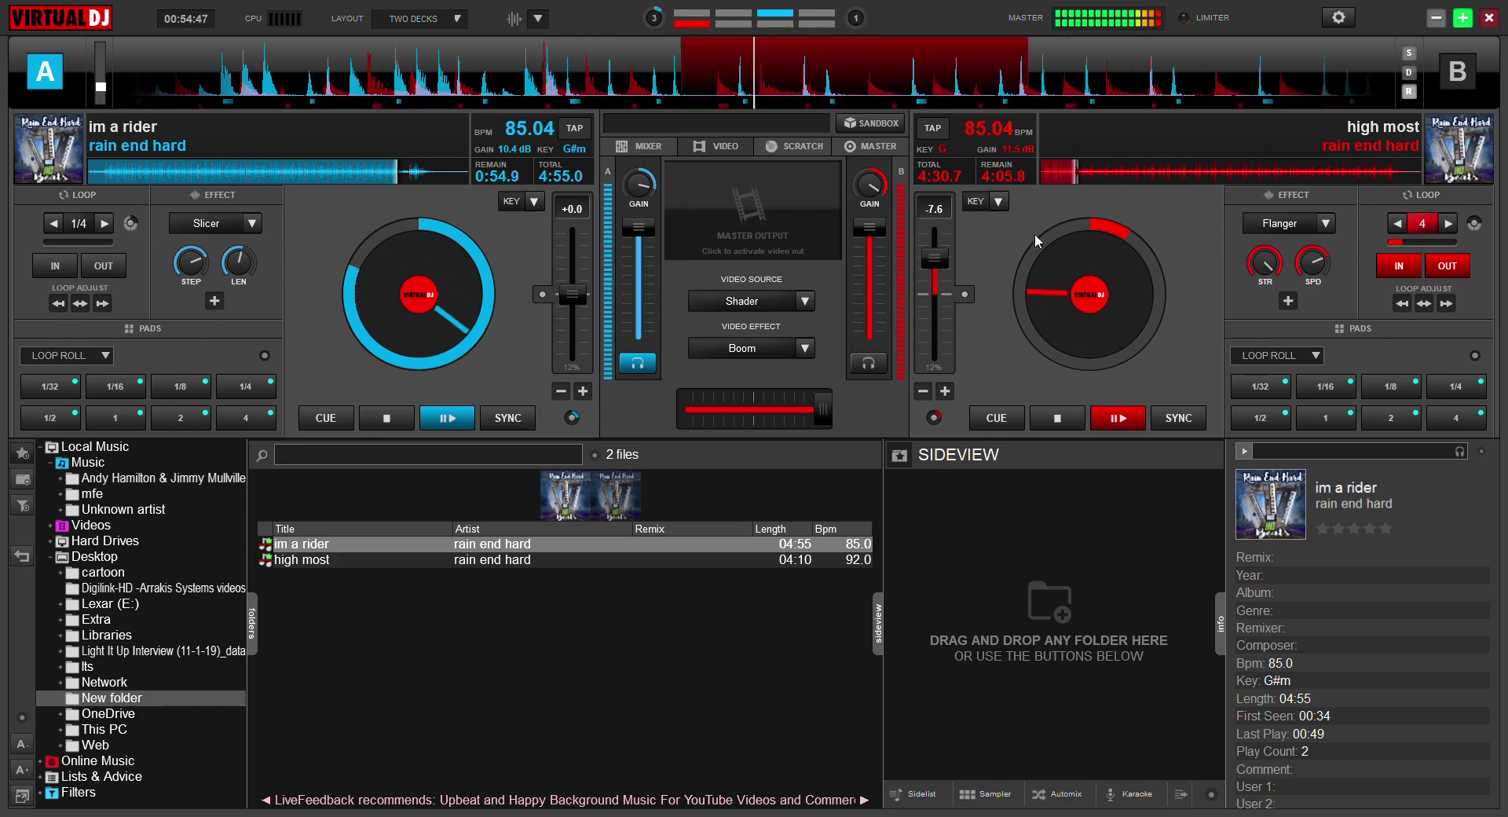
{"action": "left_click", "coordinate": [1037, 240]}
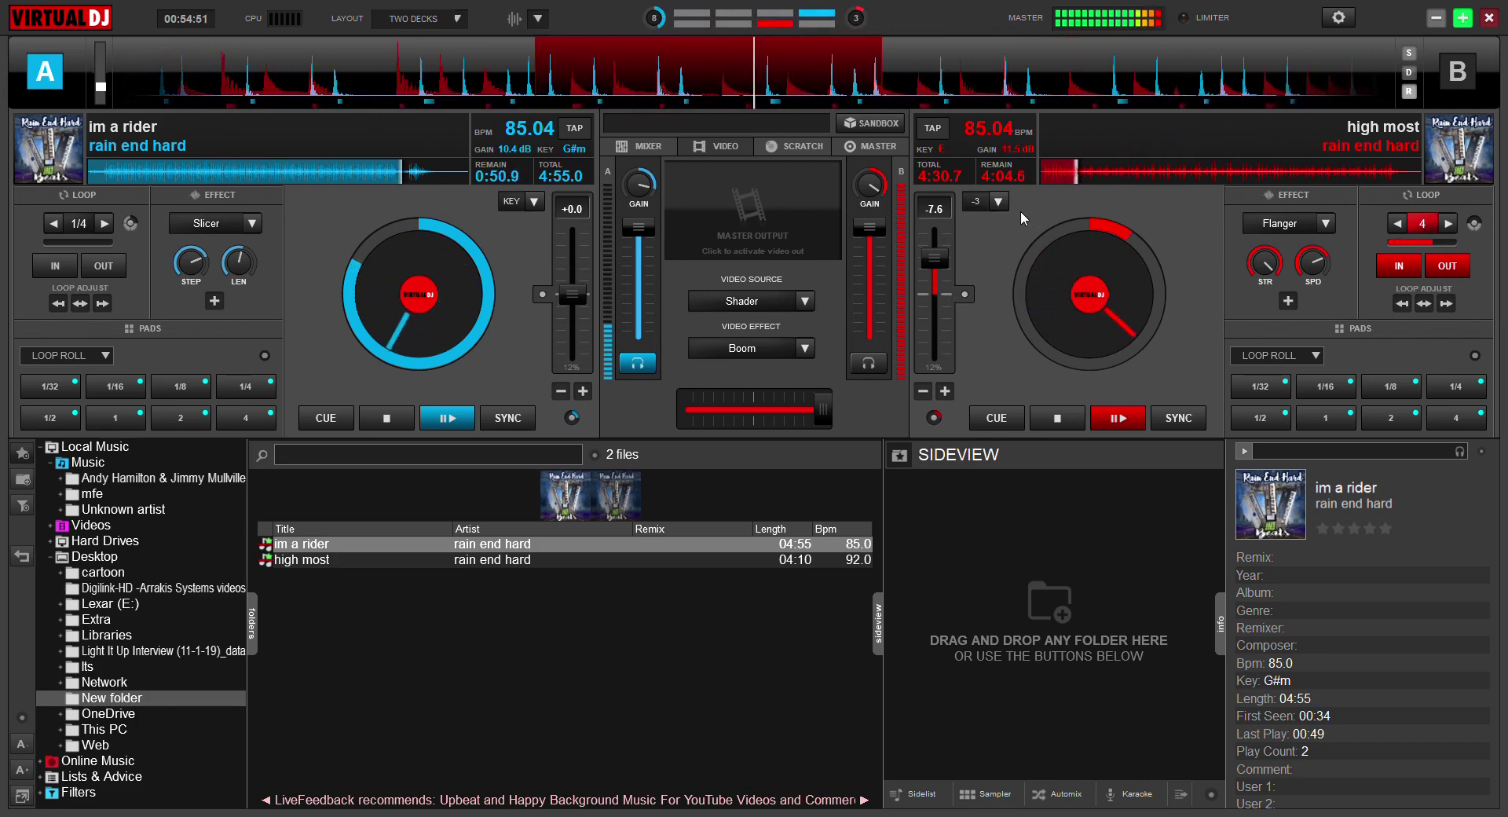
{"action": "left_click", "coordinate": [999, 201]}
{"action": "left_click", "coordinate": [1012, 343]}
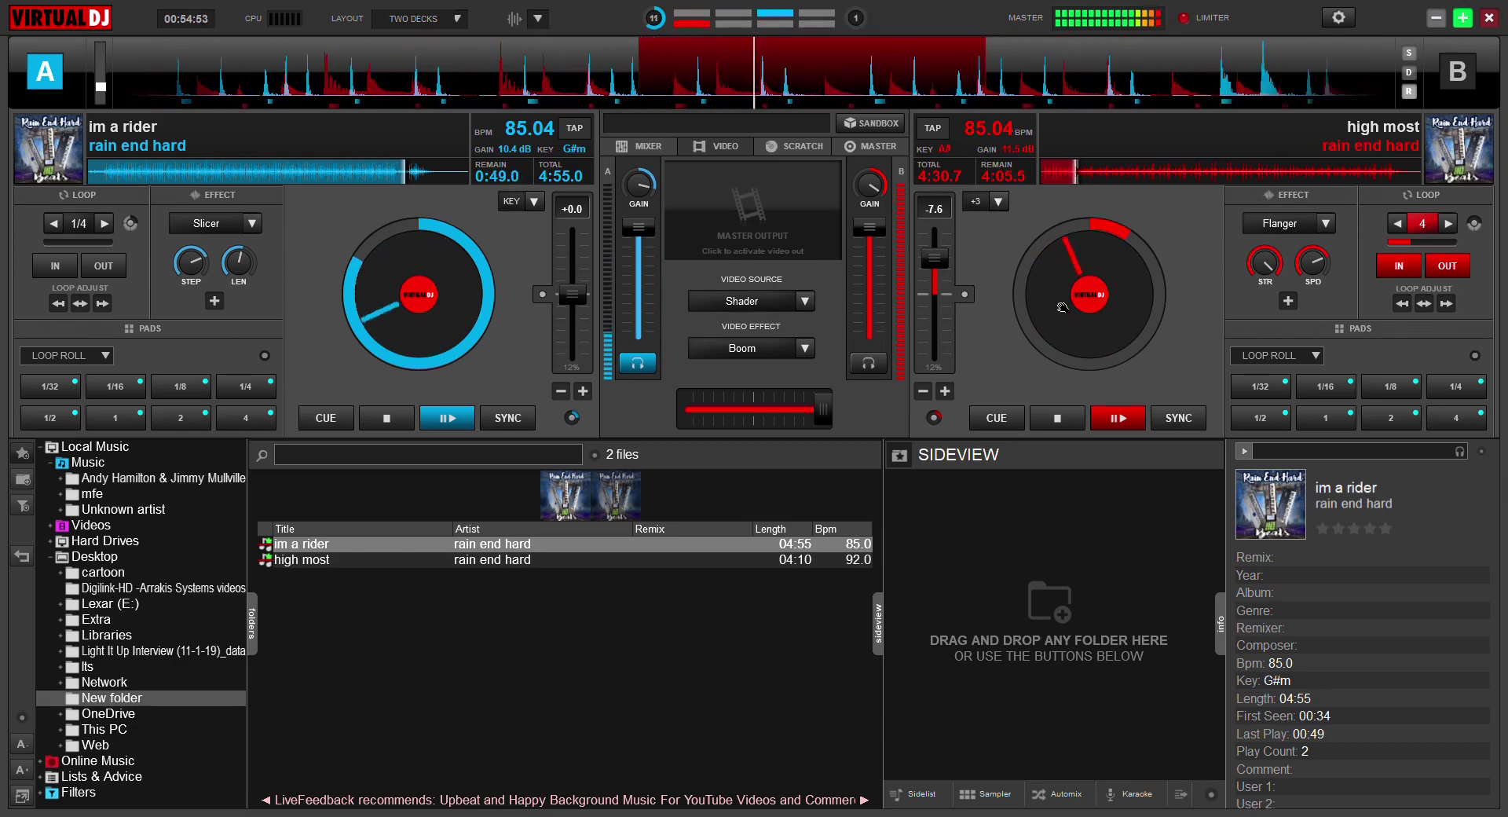
Shift deck B's key to +3 and set its pitch slider to +12.0
{"action": "left_click", "coordinate": [1001, 205]}
{"action": "left_click", "coordinate": [1021, 292]}
{"action": "scroll", "coordinate": [975, 201], "scroll_direction": "up", "scroll_amount": 3}
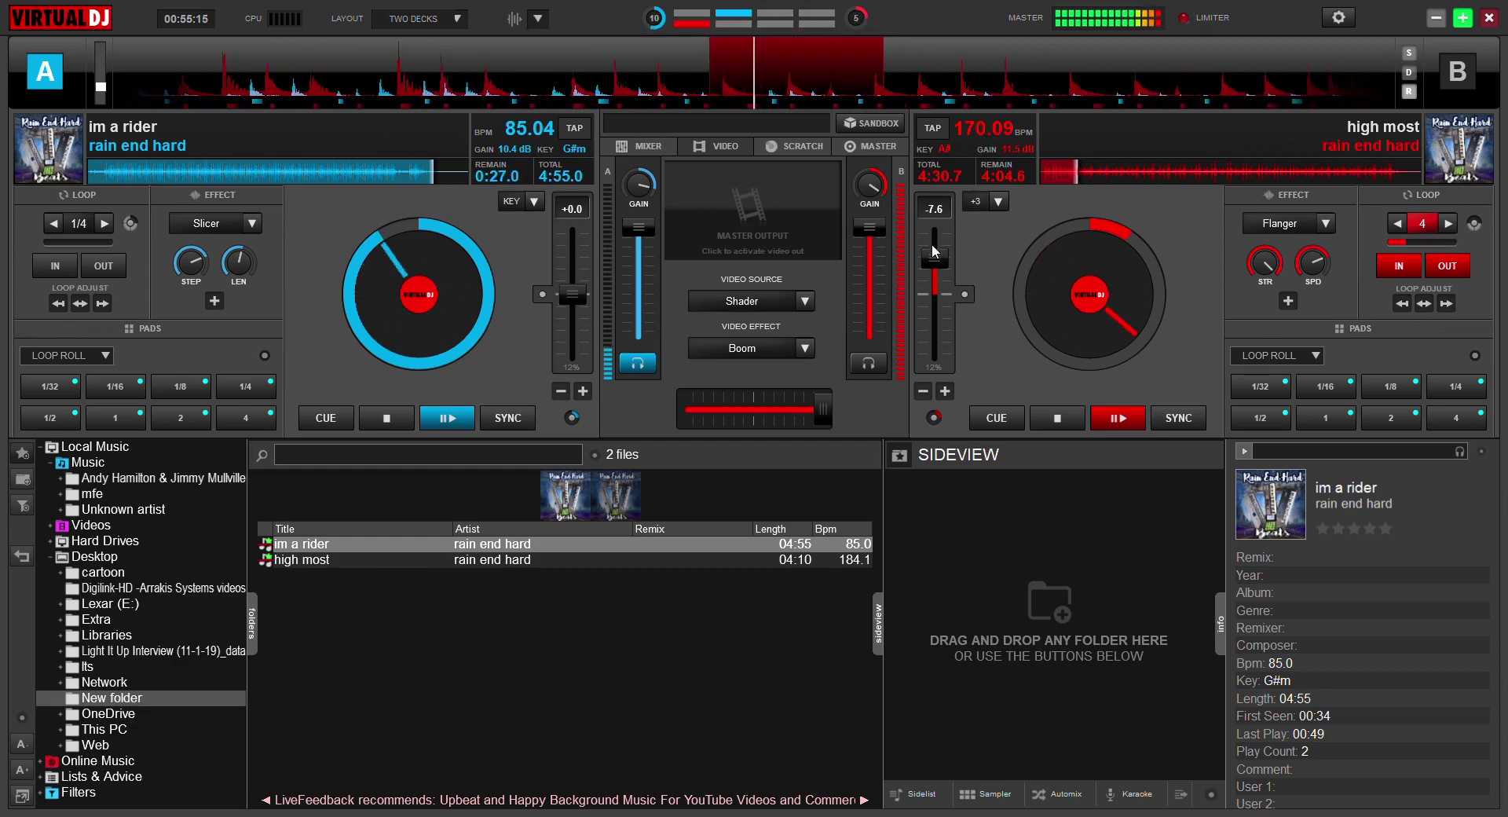
{"action": "left_click_drag", "start_coordinate": [934, 258], "coordinate": [942, 354]}
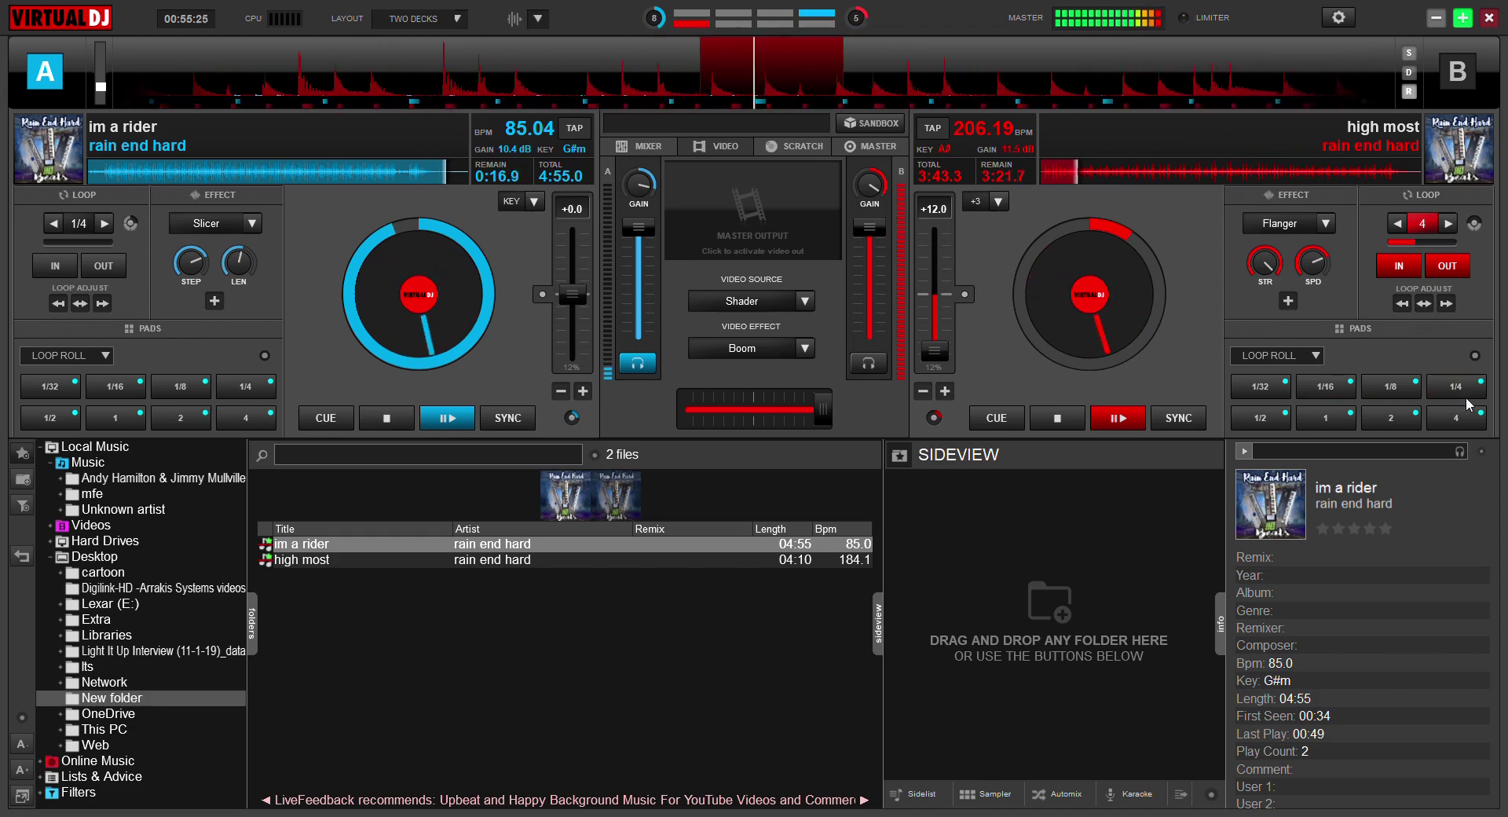
Trigger deck B's 1/8-beat loop roll and release the running 4-beat loop
{"action": "left_click", "coordinate": [1402, 391]}
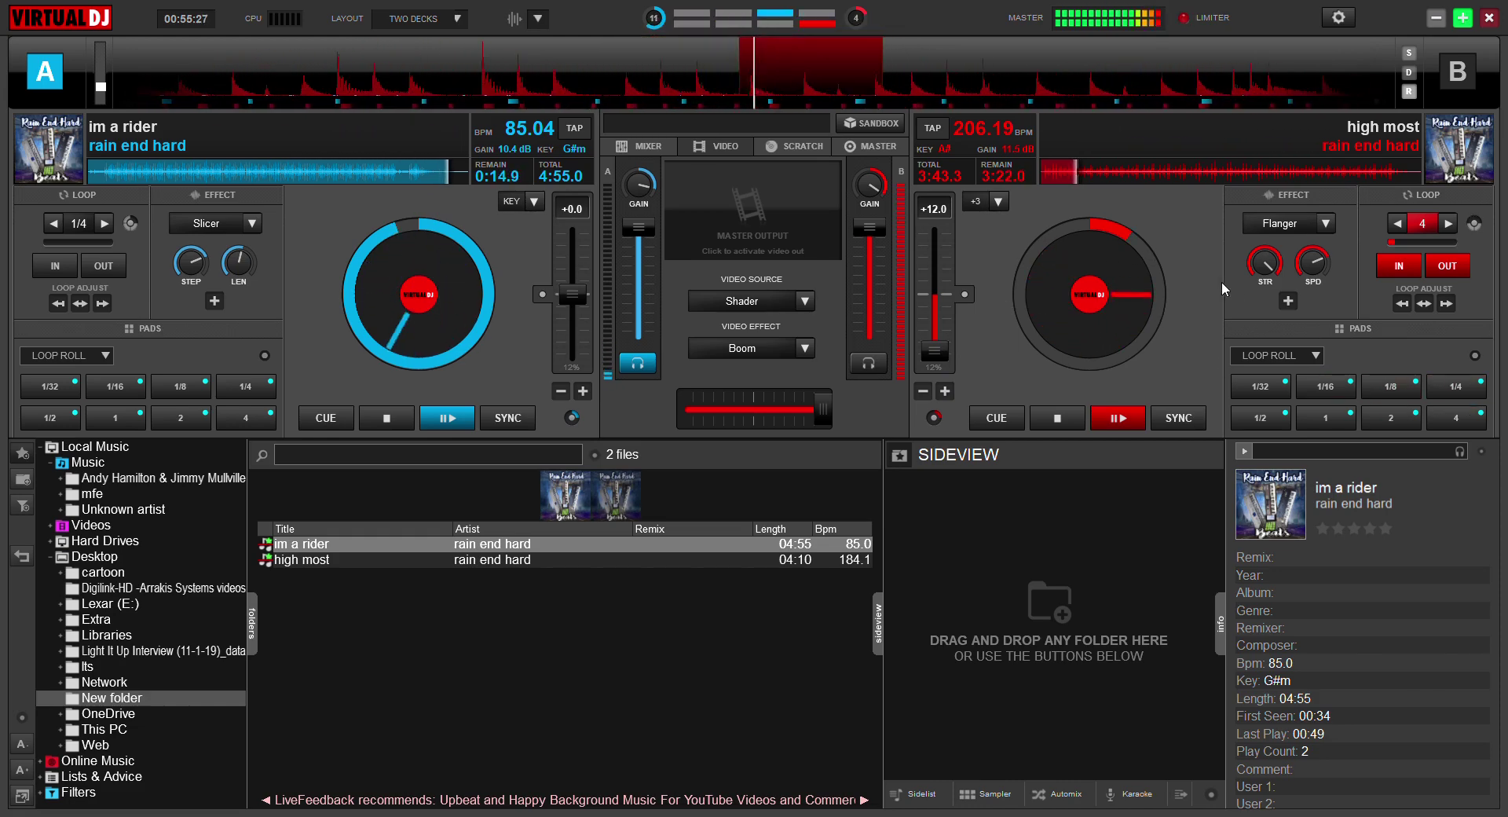
{"action": "left_click", "coordinate": [1447, 265]}
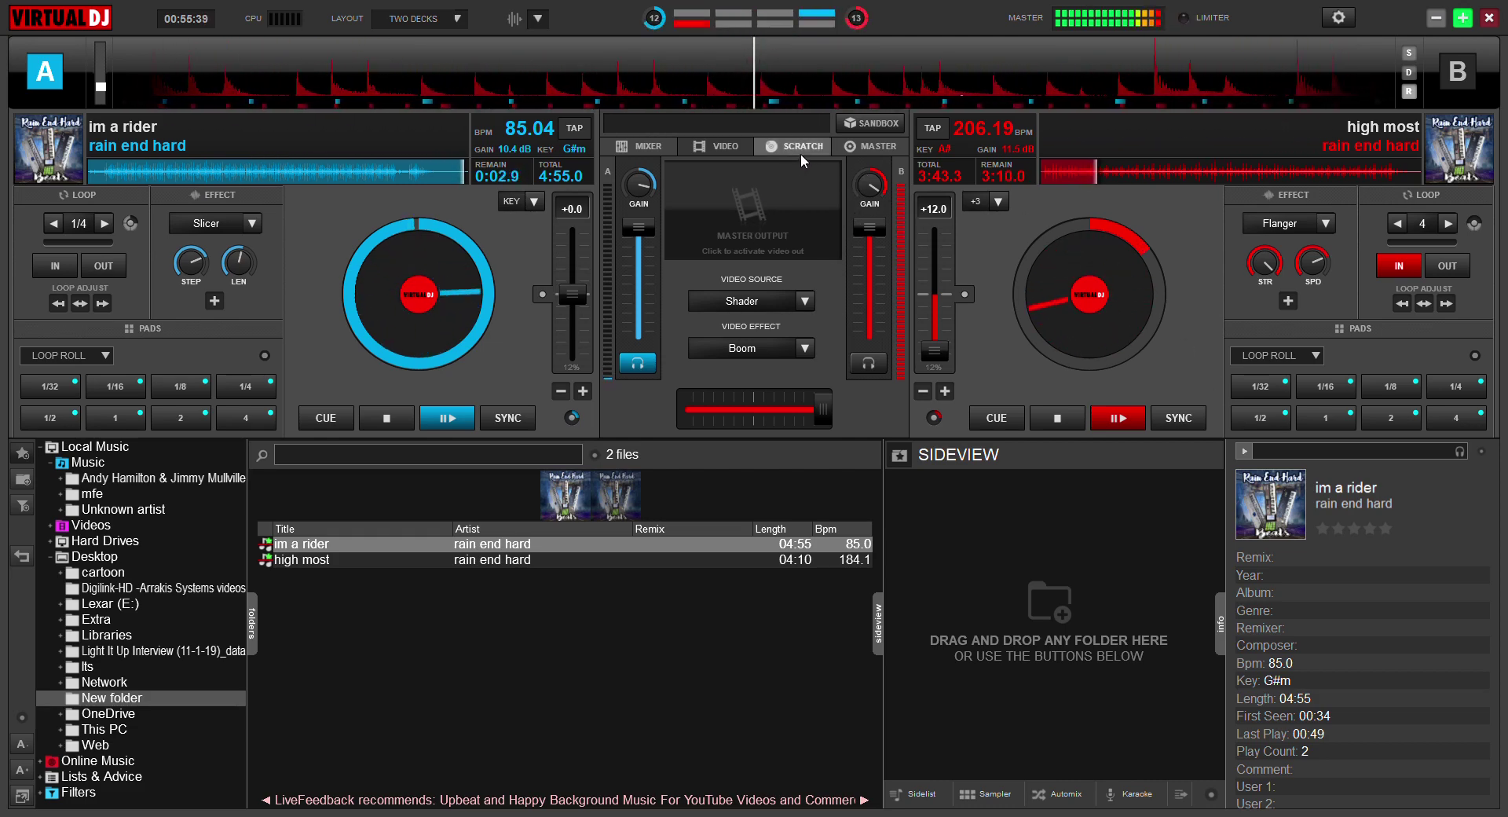
Show the master controls, choose Cut as the master effect and toggle it on and off over the mix
{"action": "left_click", "coordinate": [874, 150]}
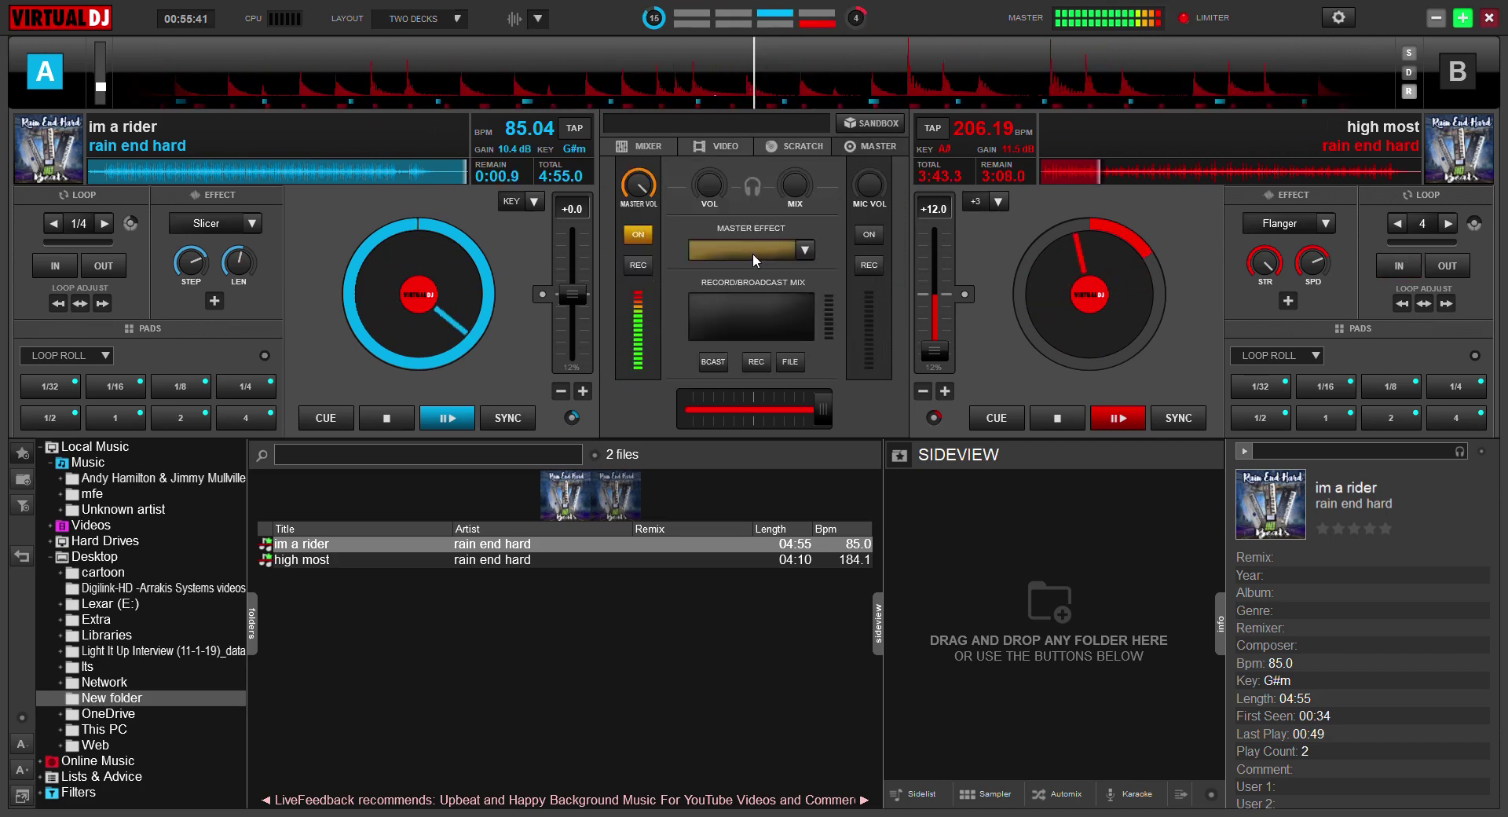
{"action": "left_click", "coordinate": [805, 250]}
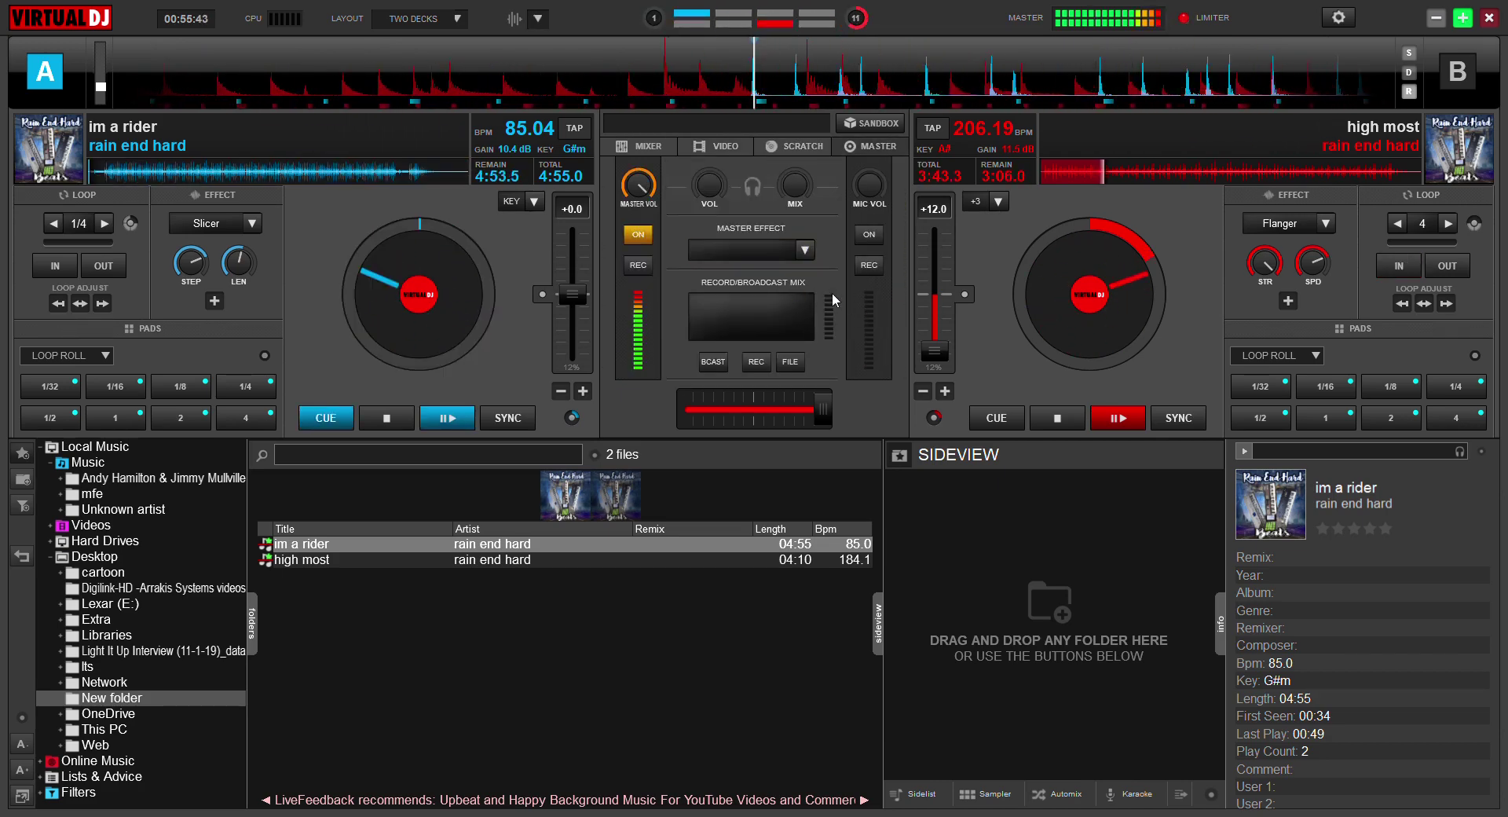
{"action": "left_click", "coordinate": [837, 309]}
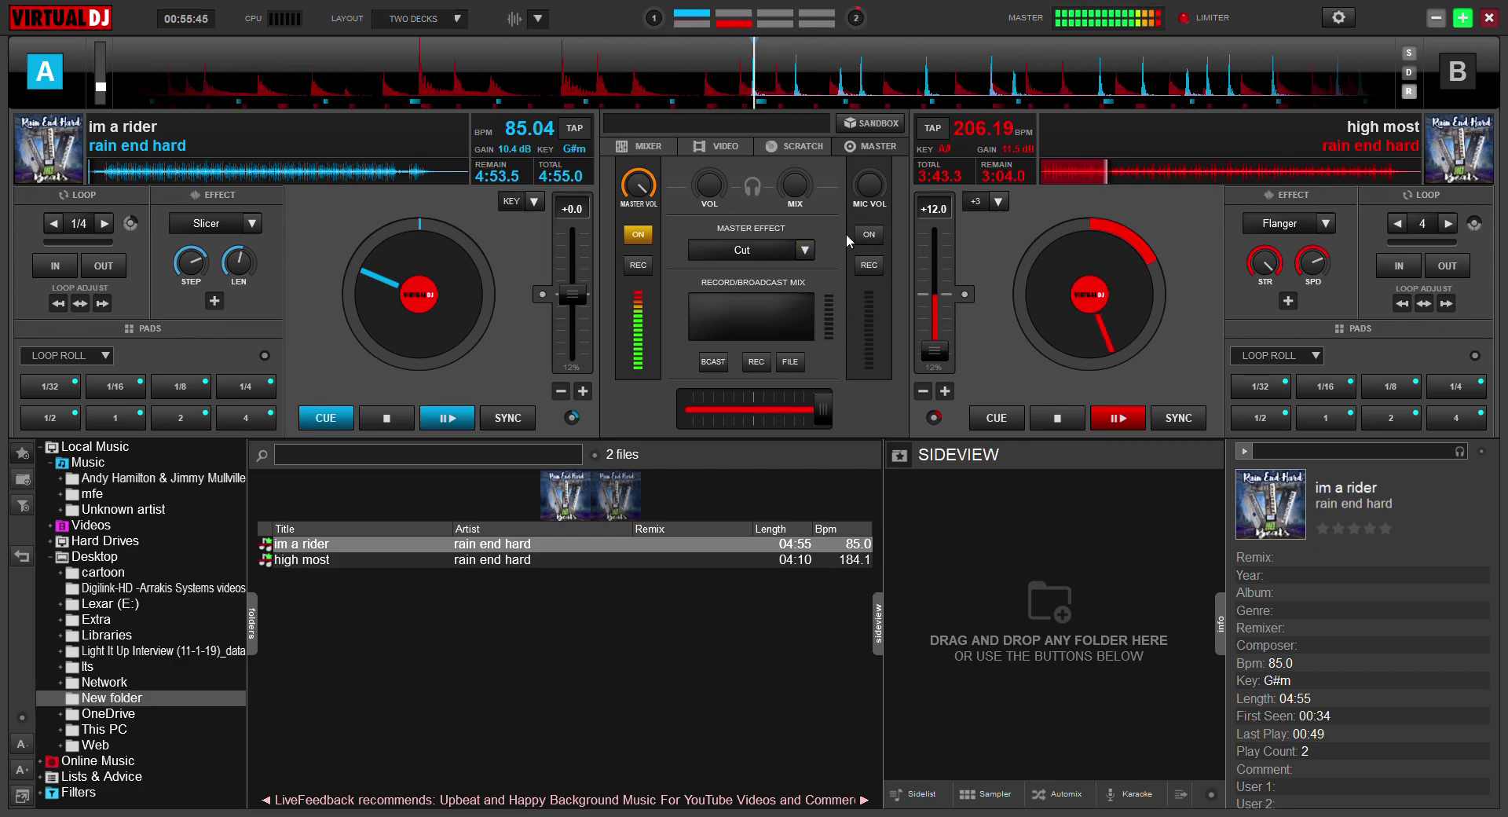
{"action": "left_click", "coordinate": [762, 251]}
{"action": "left_click", "coordinate": [760, 251]}
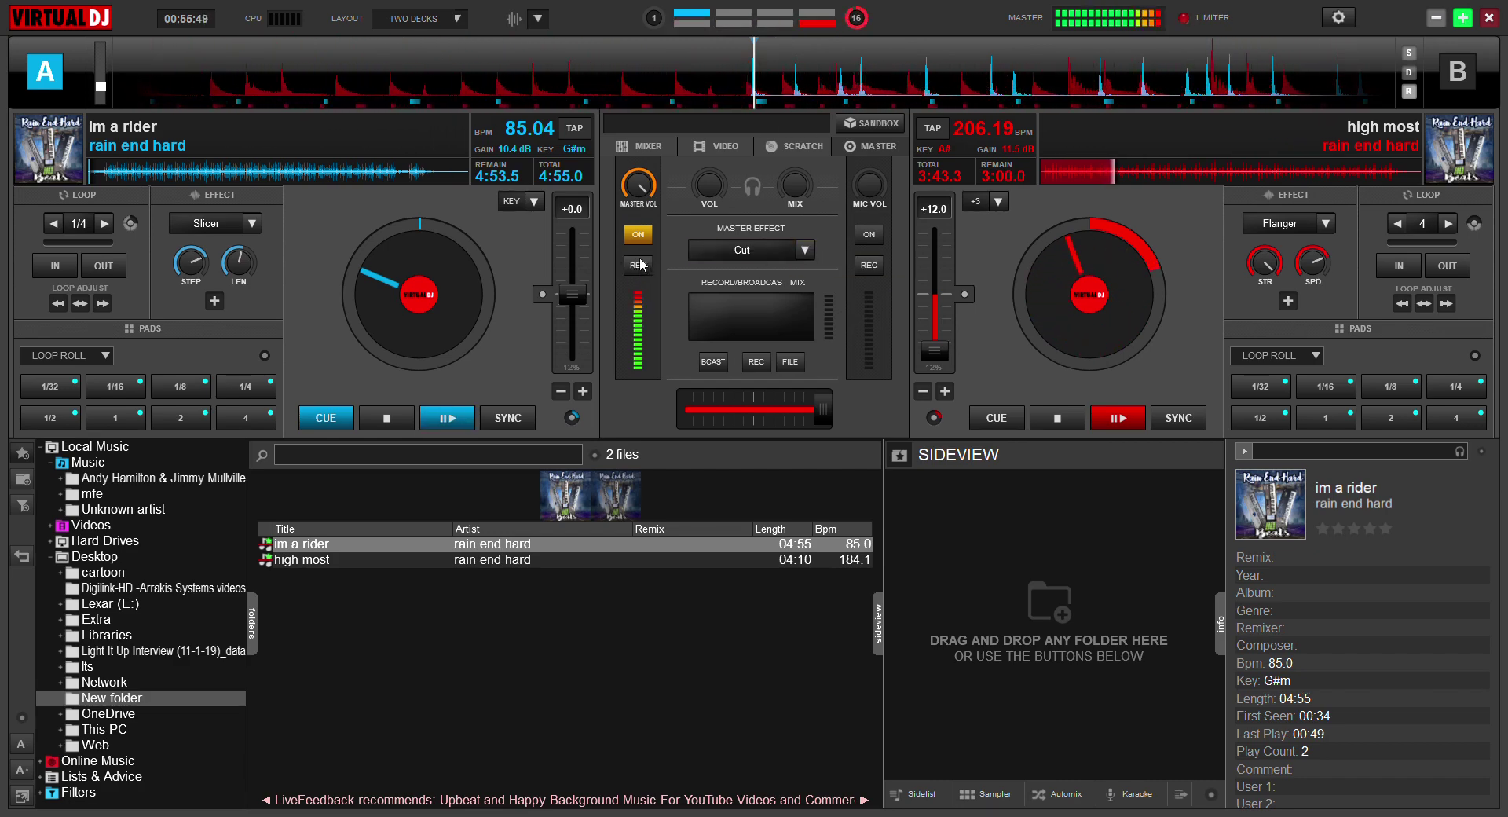
{"action": "left_click", "coordinate": [793, 251]}
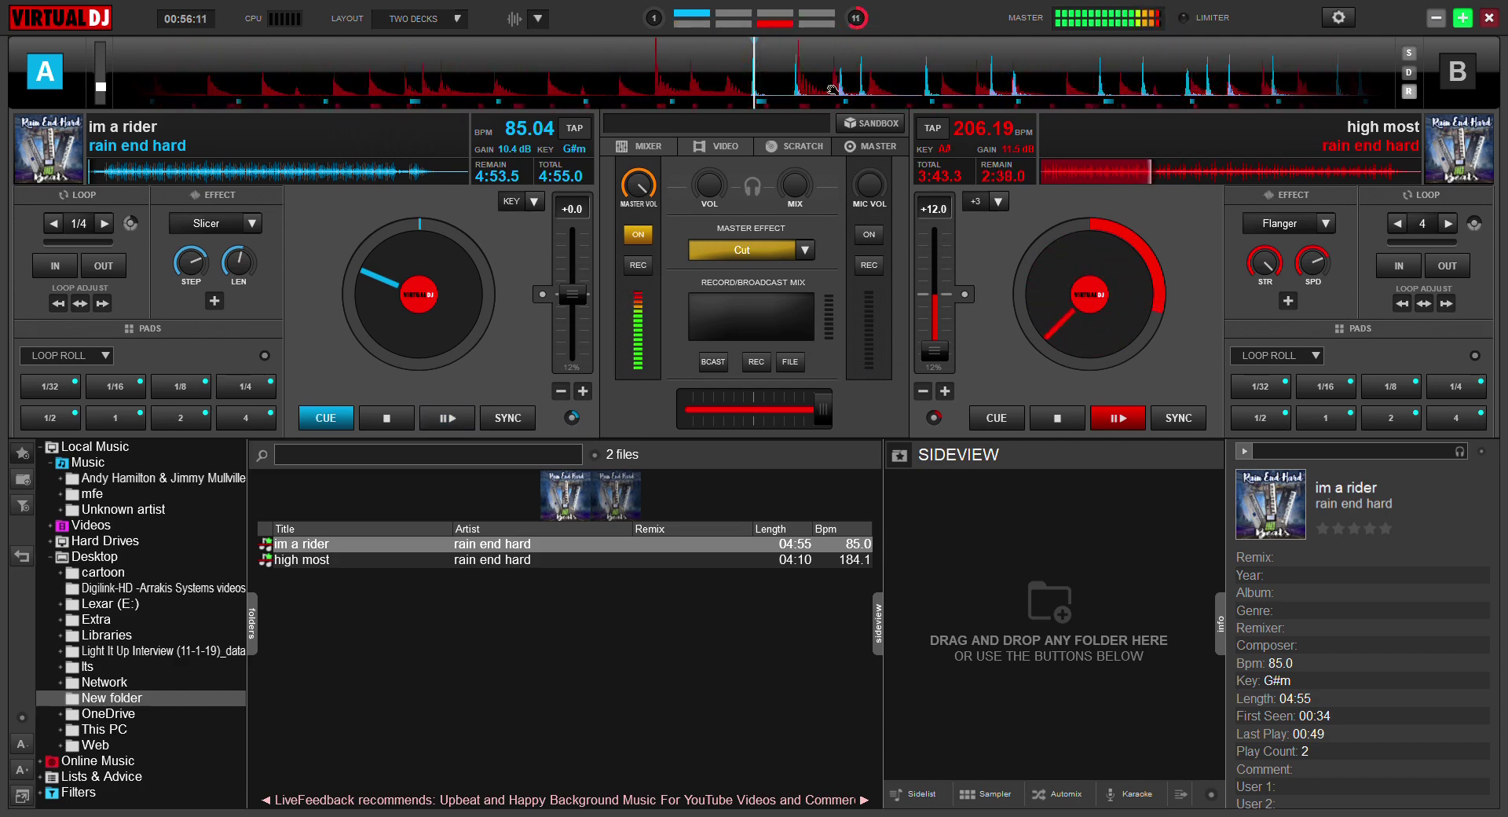
Try Delay and Distortion as the master effect, activating each one in turn
{"action": "left_click", "coordinate": [857, 325]}
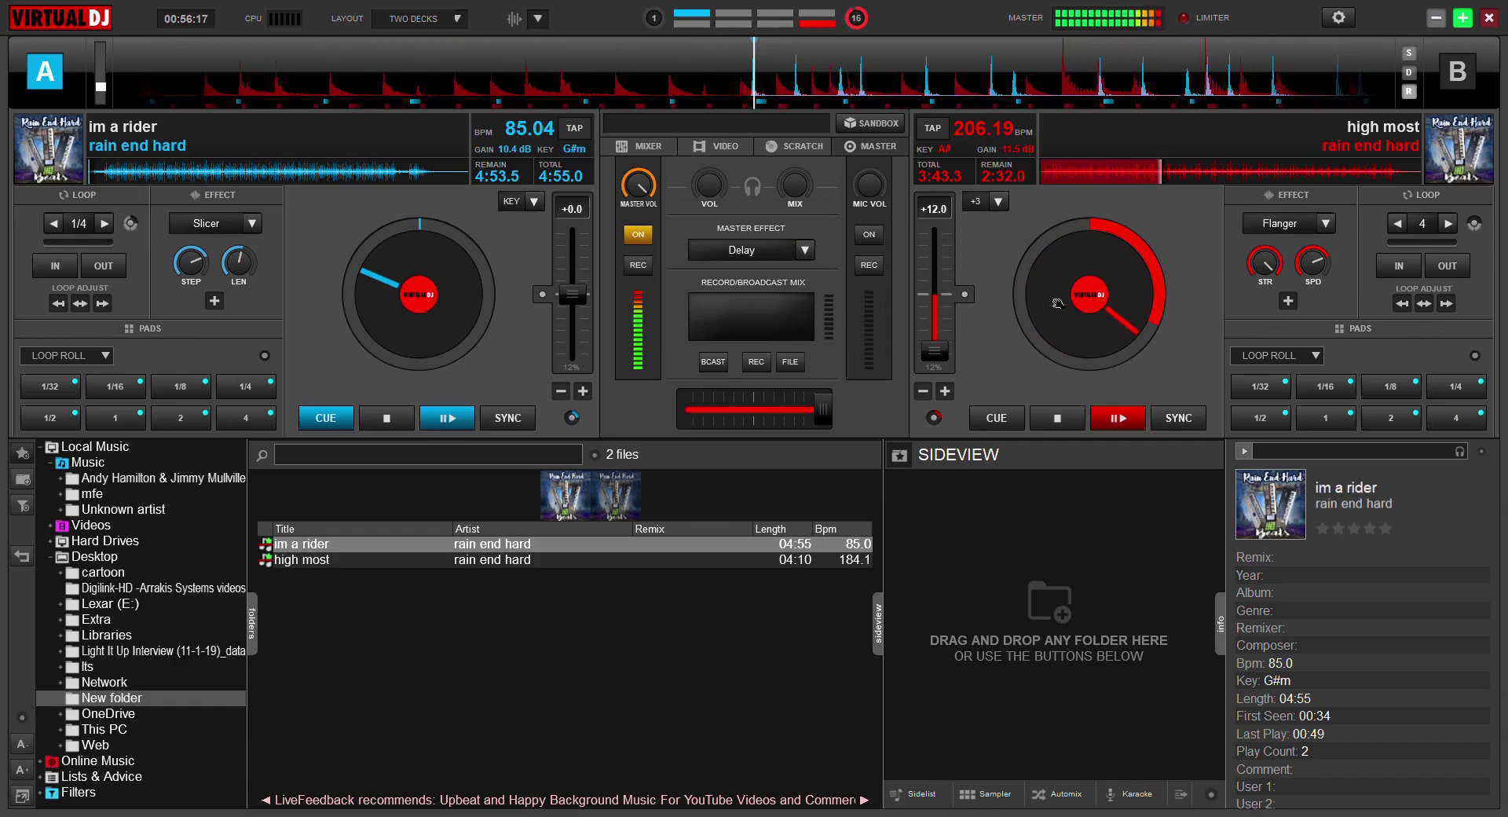
{"action": "left_click", "coordinate": [746, 248]}
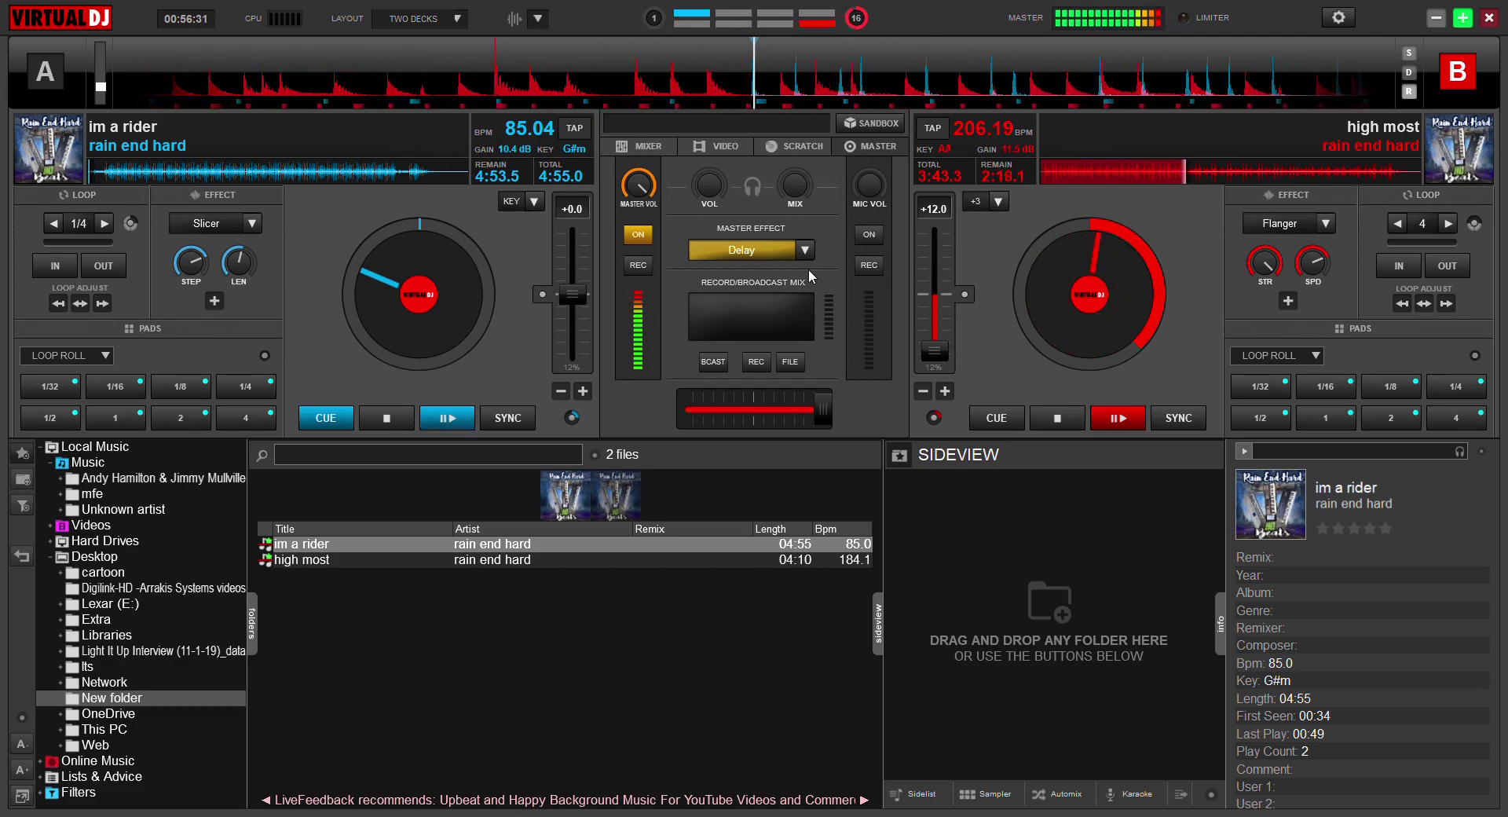
{"action": "left_click", "coordinate": [837, 328]}
{"action": "left_click", "coordinate": [728, 246]}
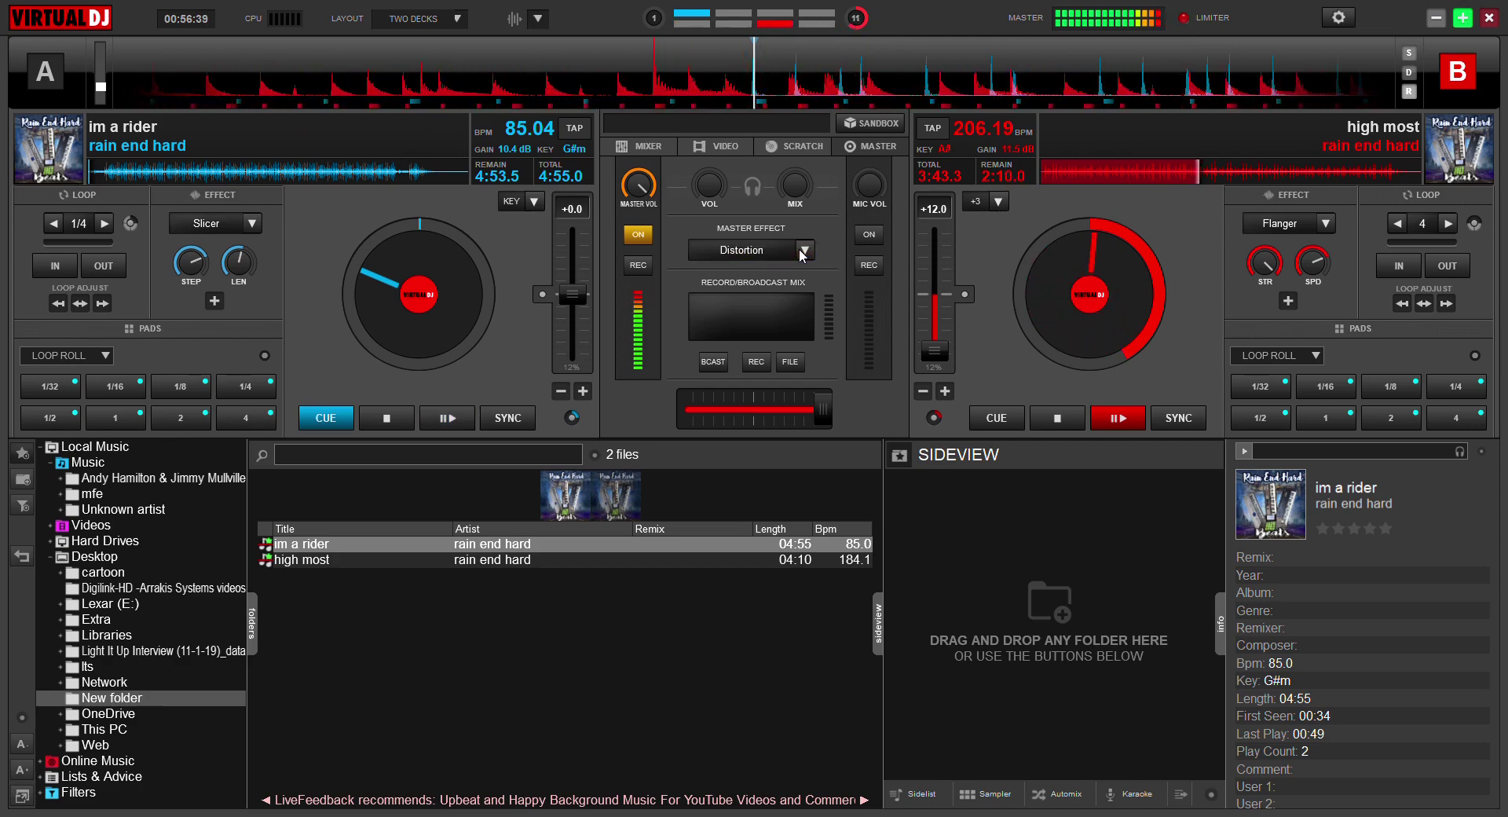
Switch the master effect to Pitch, activate it, and change the effect back to Cut
{"action": "left_click", "coordinate": [828, 423]}
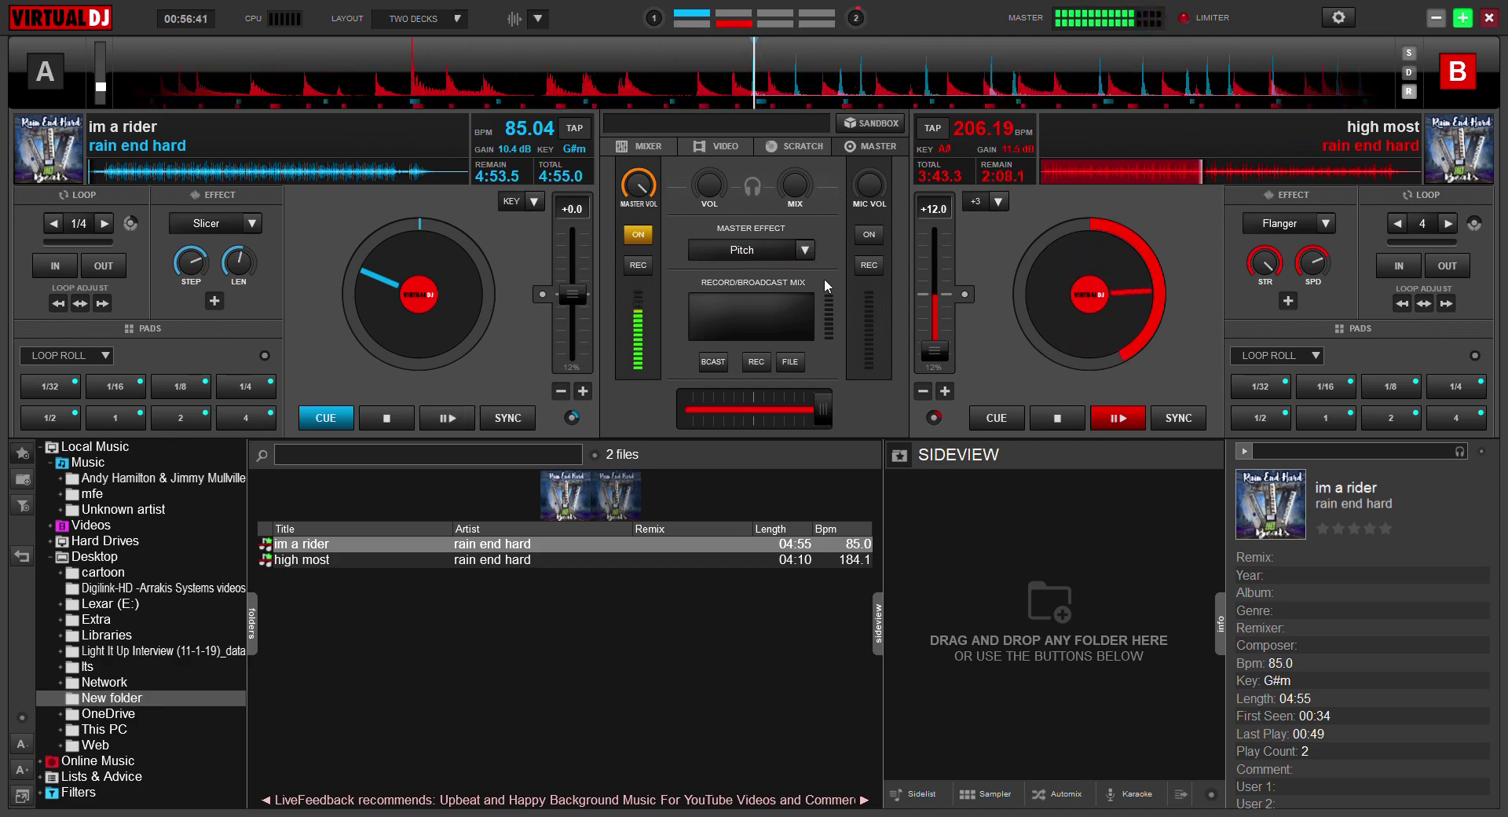
{"action": "left_click", "coordinate": [767, 247]}
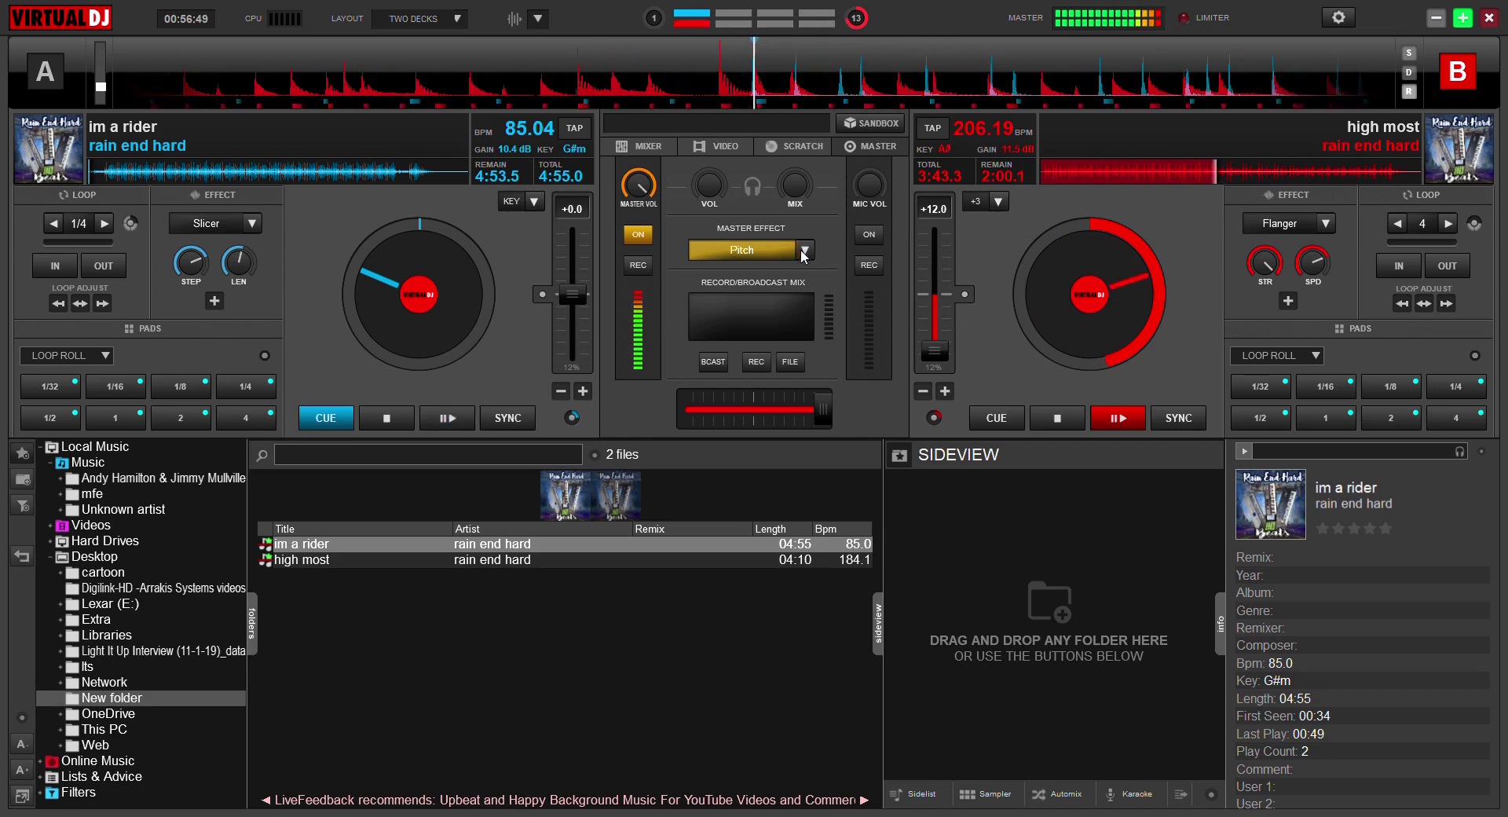
{"action": "left_click", "coordinate": [825, 297]}
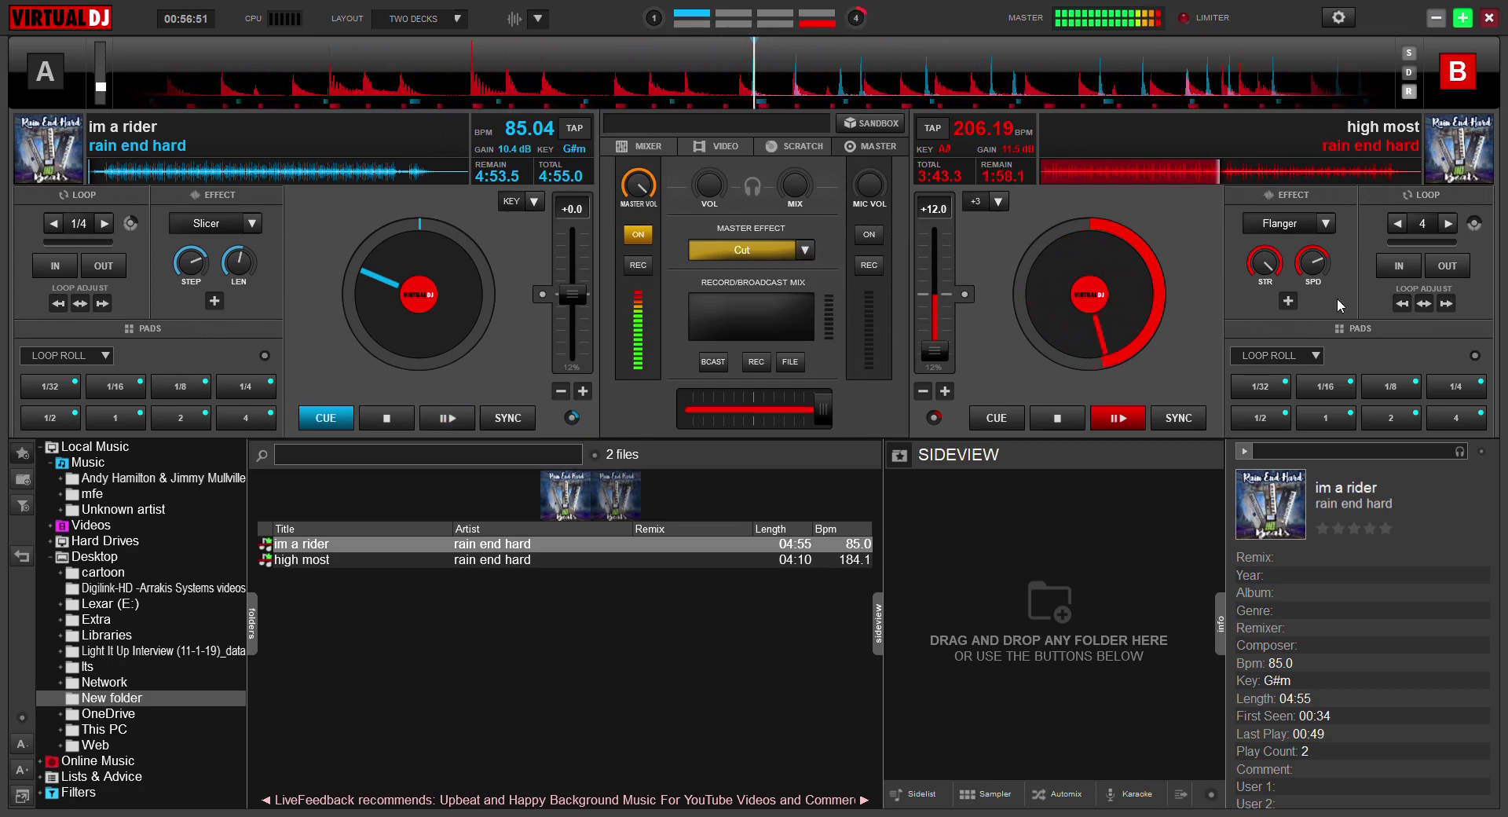
Return deck B to its 4-beat loop, lengthen the loop to 8 and 16 beats, and release it
{"action": "left_click", "coordinate": [1447, 266]}
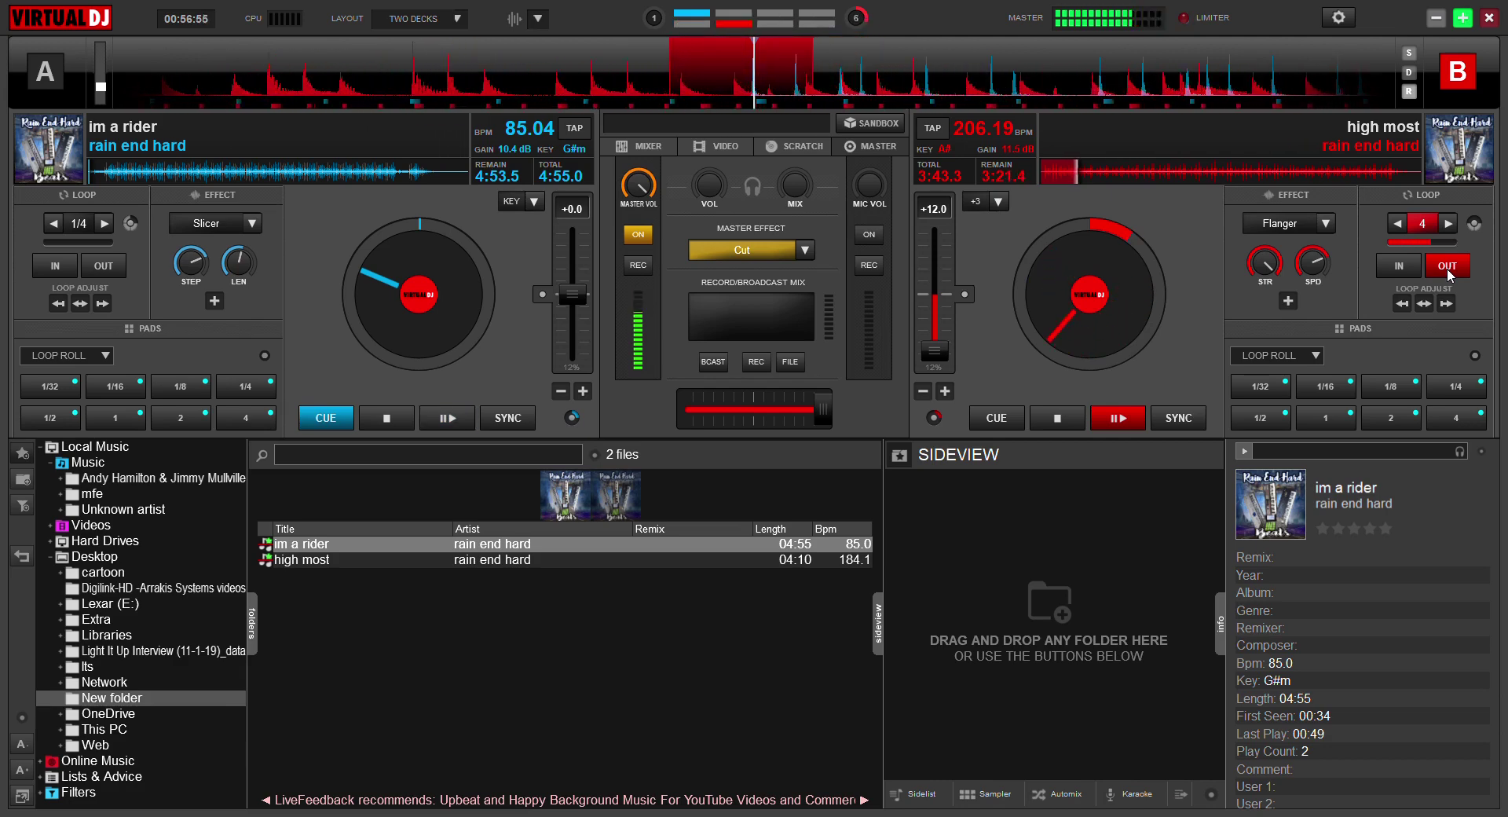
{"action": "left_click", "coordinate": [1448, 225]}
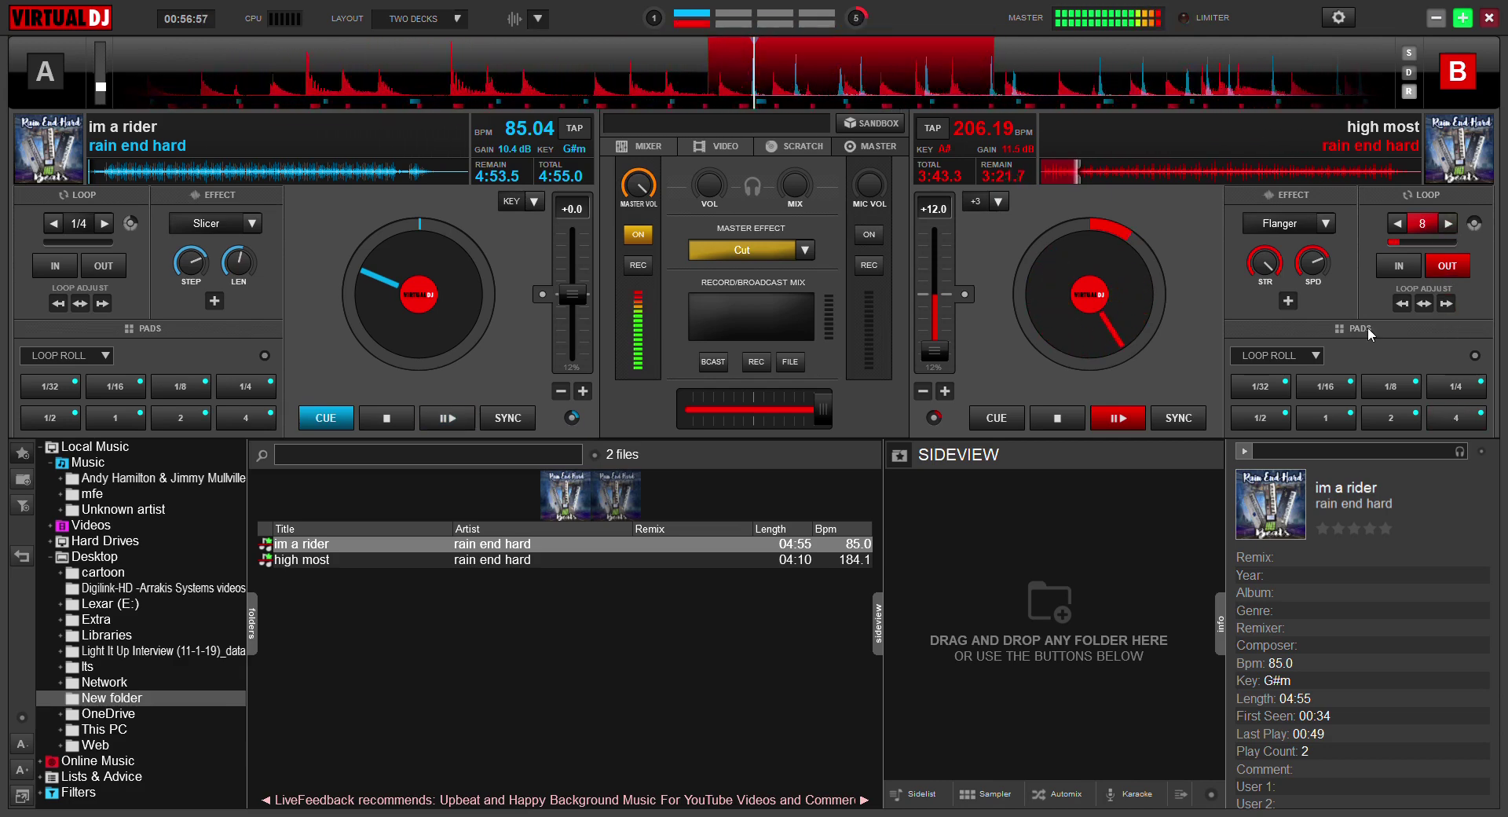
{"action": "left_click", "coordinate": [1447, 223]}
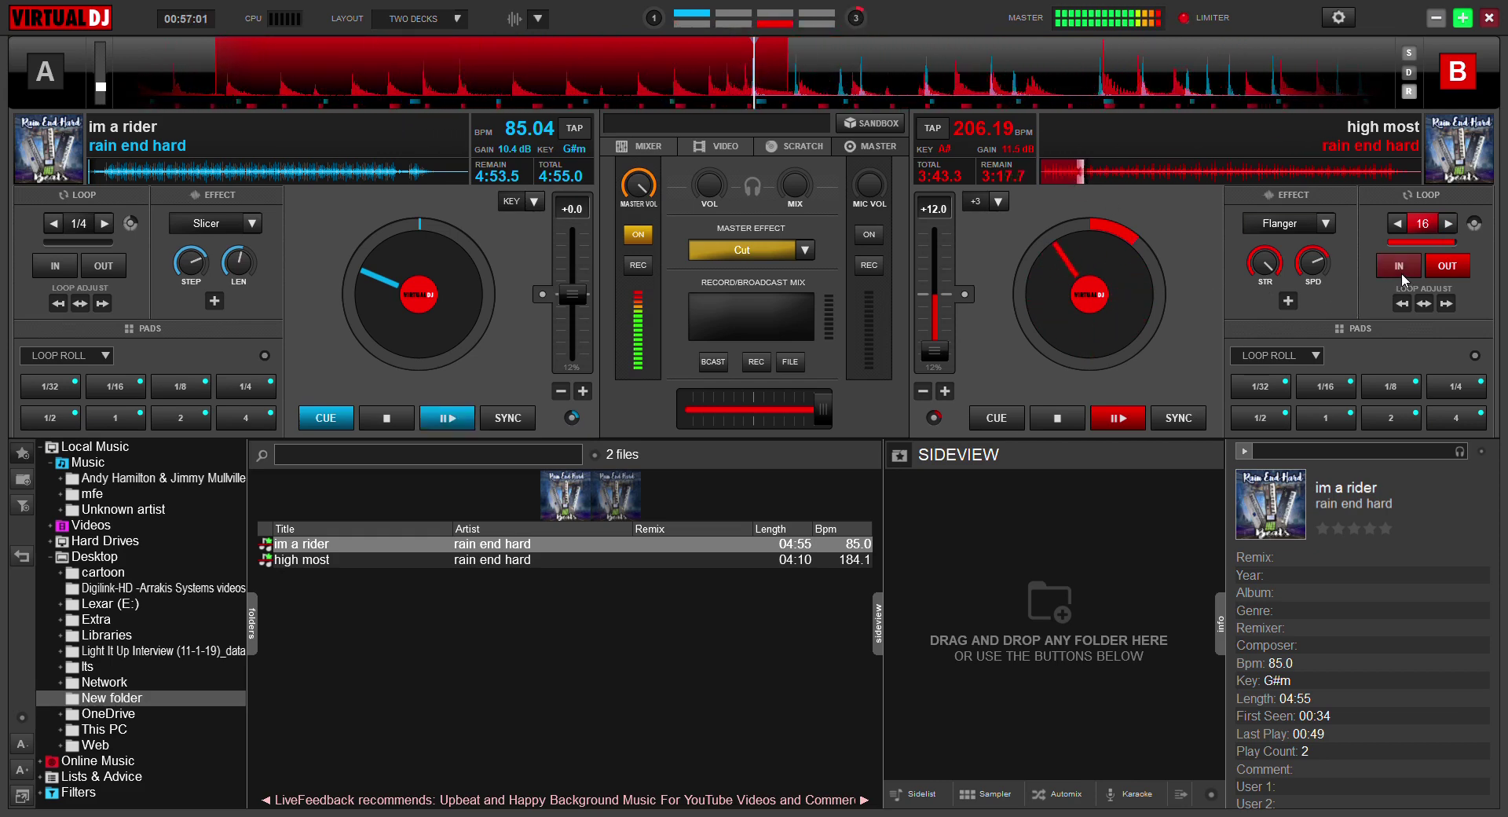
{"action": "left_click", "coordinate": [1454, 273]}
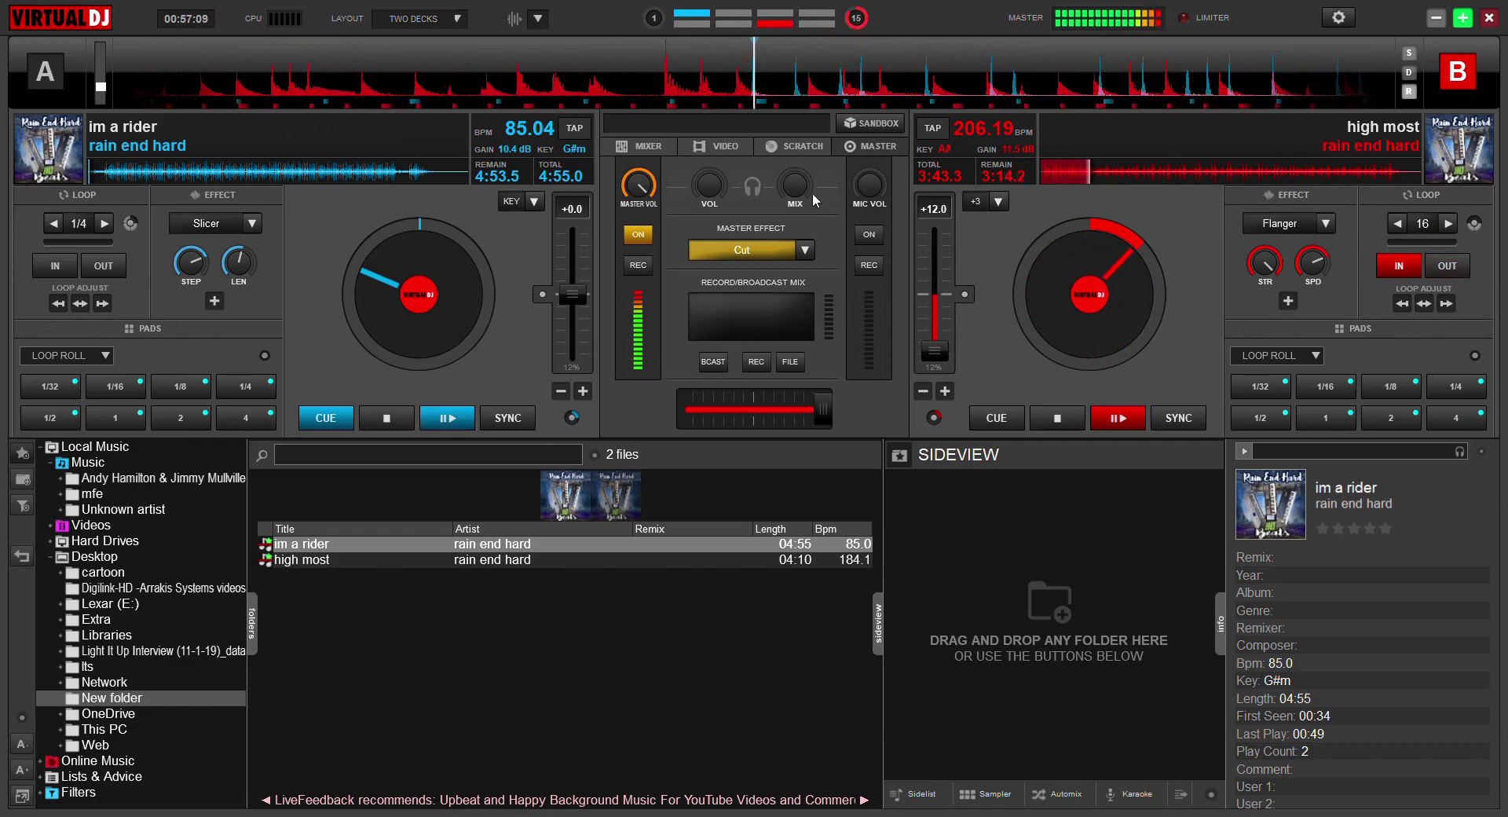
Show the scratch controls and set deck B's pitch slider to -3.7
{"action": "left_click", "coordinate": [800, 145]}
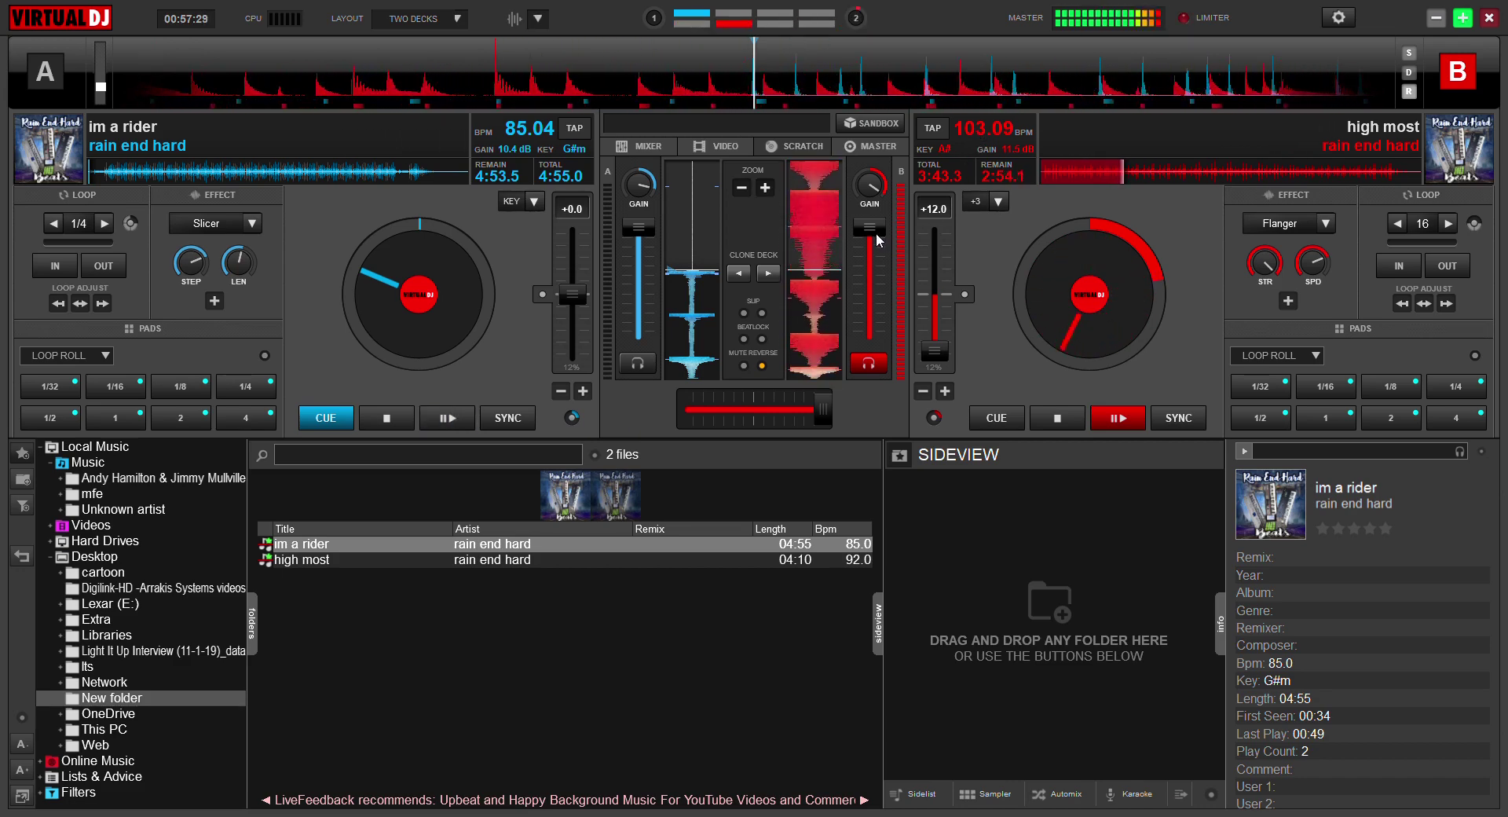
{"action": "left_click_drag", "start_coordinate": [934, 351], "coordinate": [940, 283]}
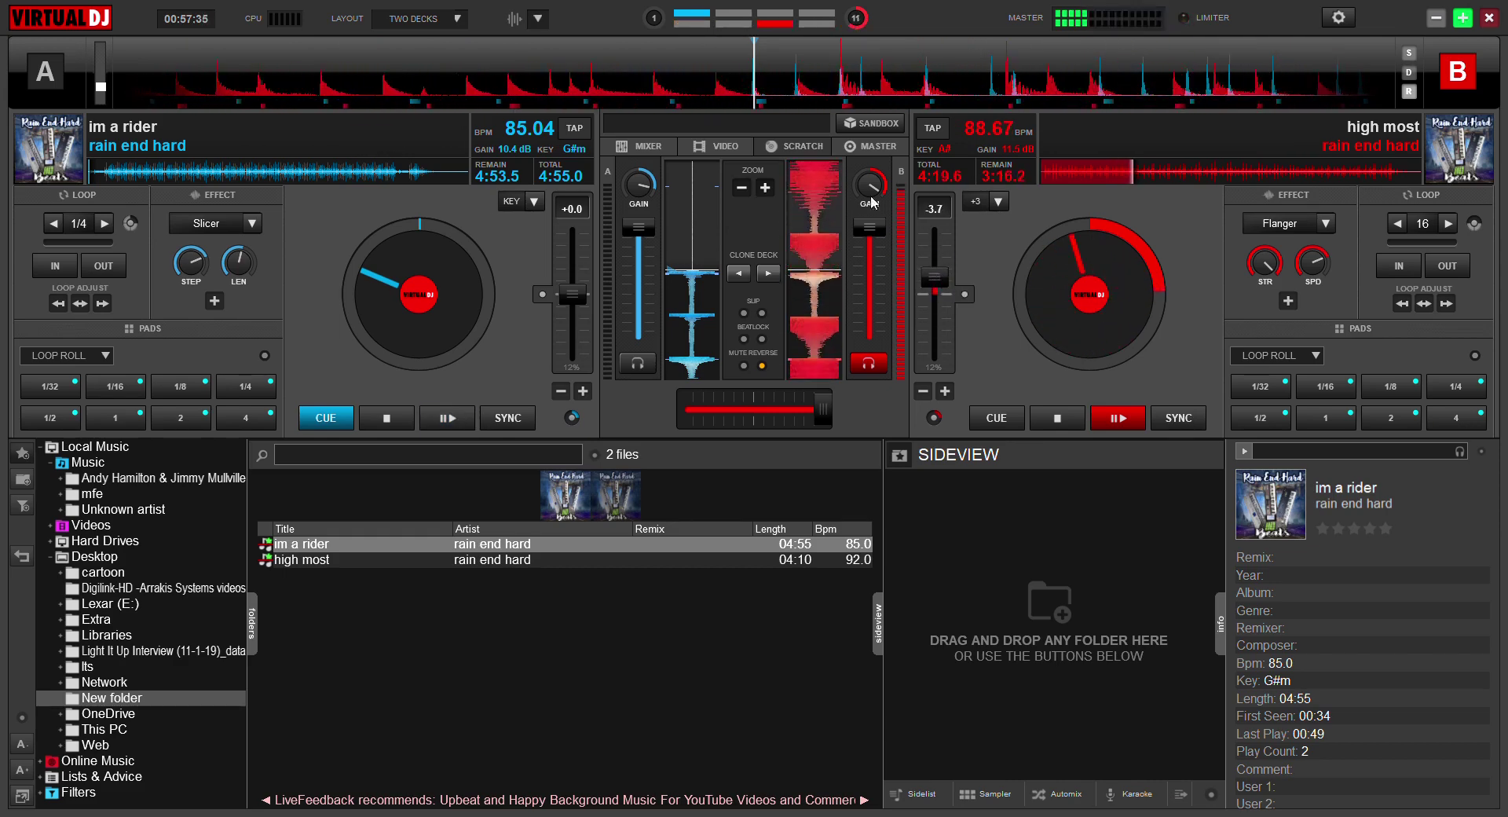
Return to the master controls, choose Backspin as the master effect and trigger it
{"action": "left_click", "coordinate": [870, 146]}
{"action": "left_click", "coordinate": [805, 251]}
{"action": "left_click", "coordinate": [830, 281]}
{"action": "left_click", "coordinate": [755, 252]}
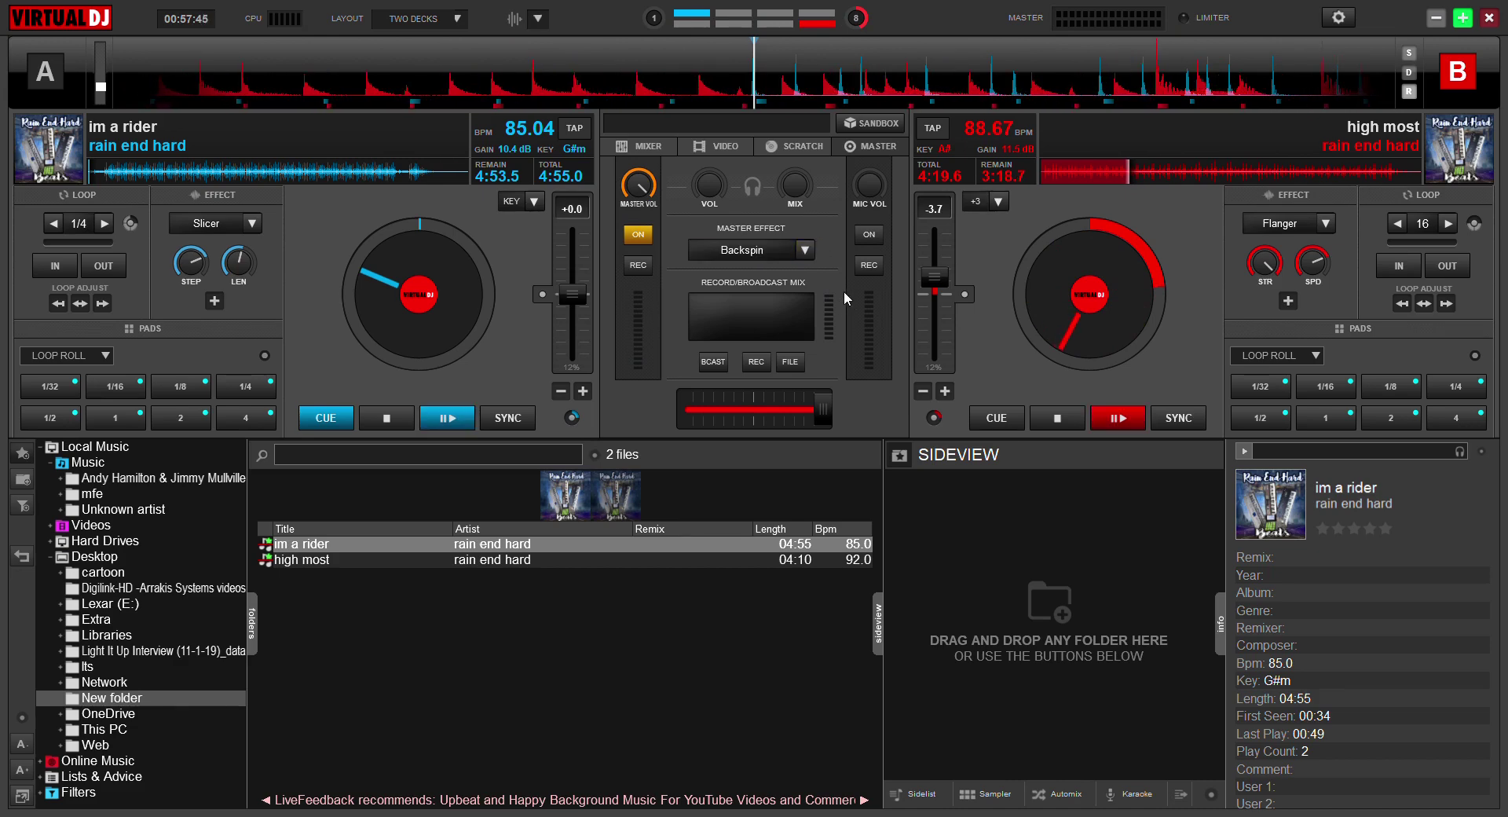
Switch the master effect to BrakeStart and toggle it repeatedly over deck B's track
{"action": "left_click", "coordinate": [751, 252]}
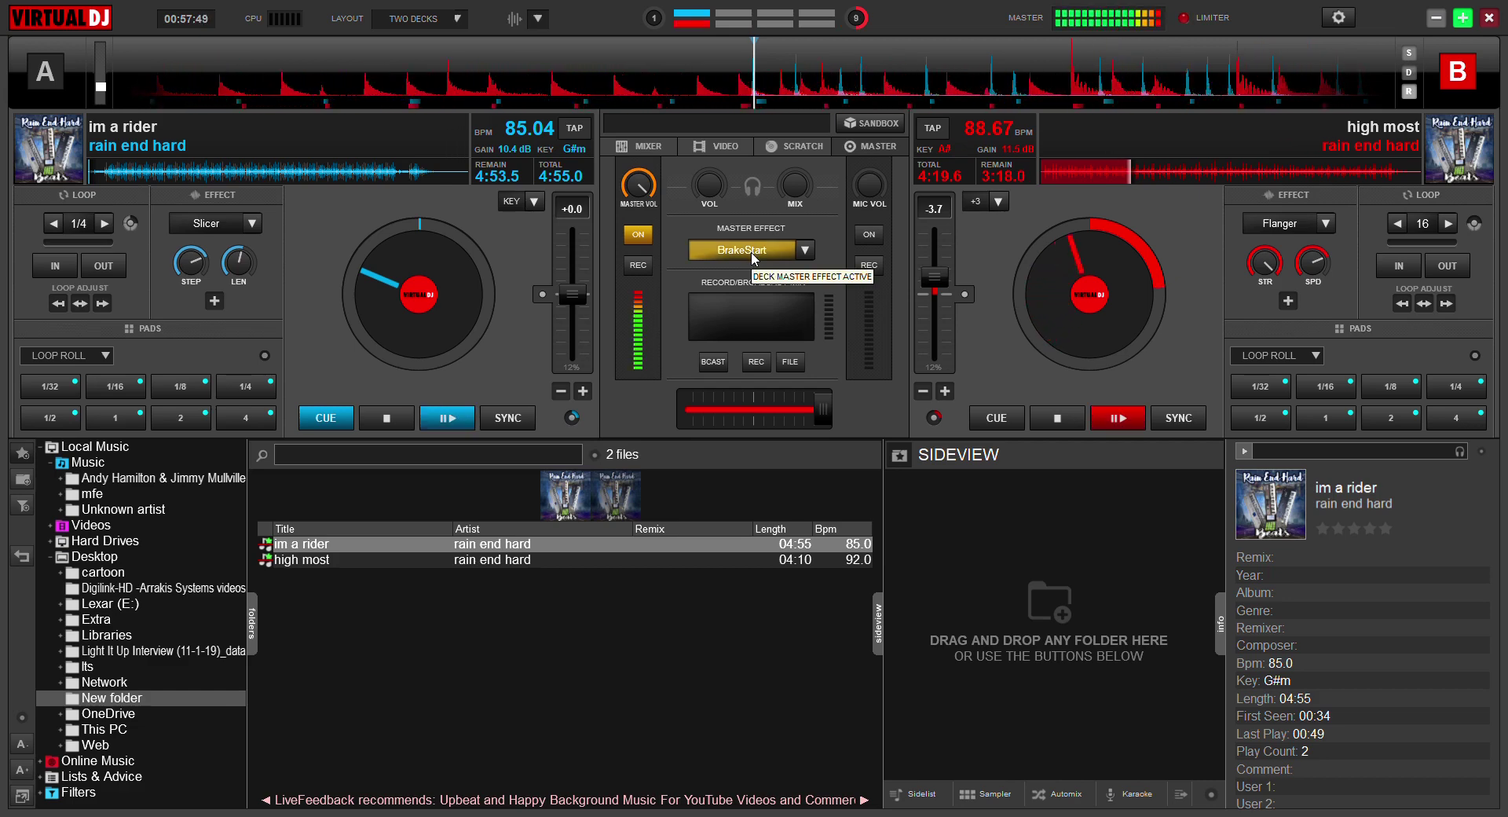
{"action": "left_click", "coordinate": [751, 253]}
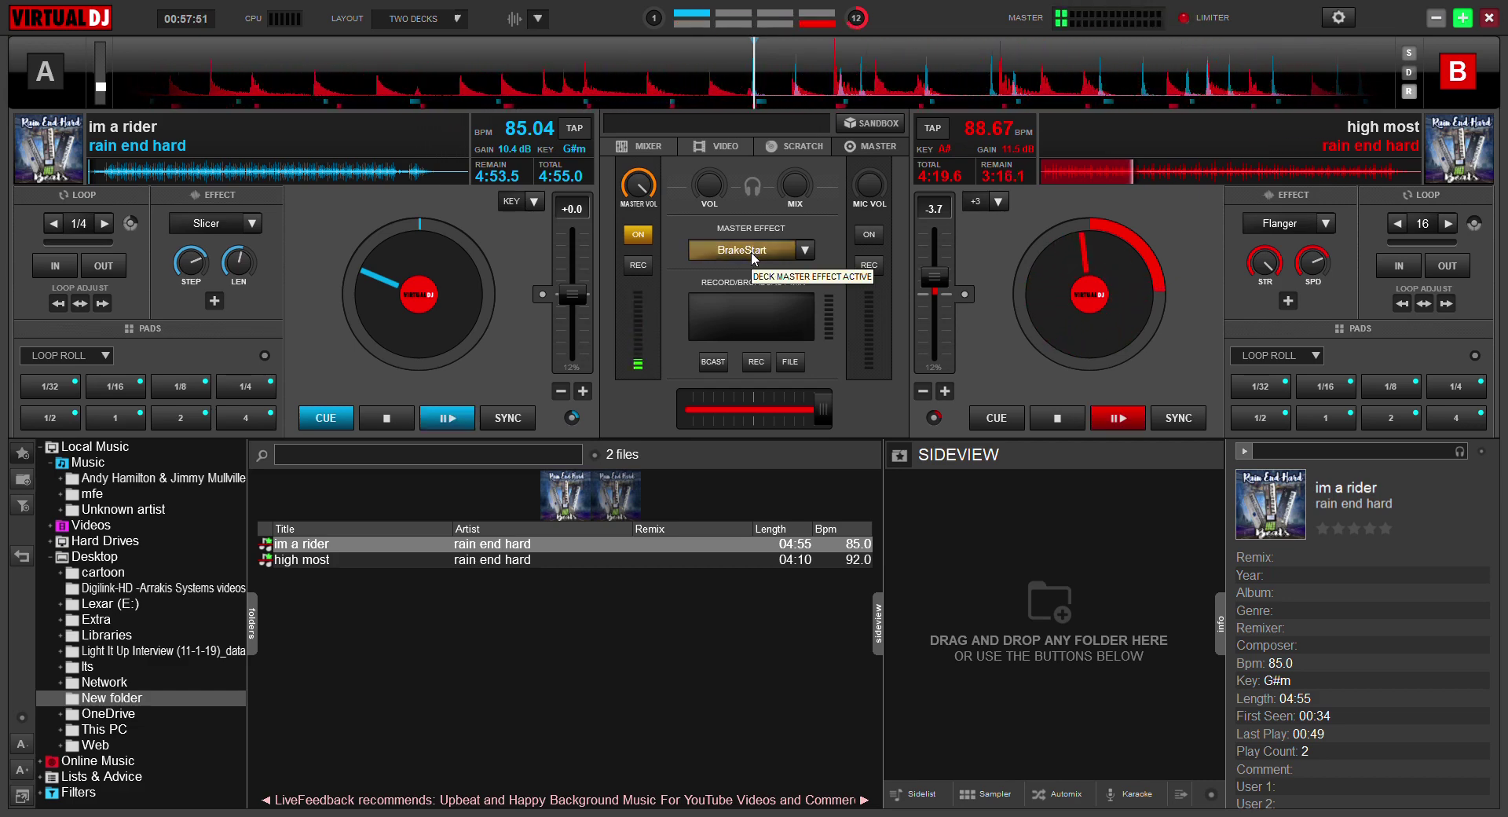
{"action": "left_click", "coordinate": [752, 253]}
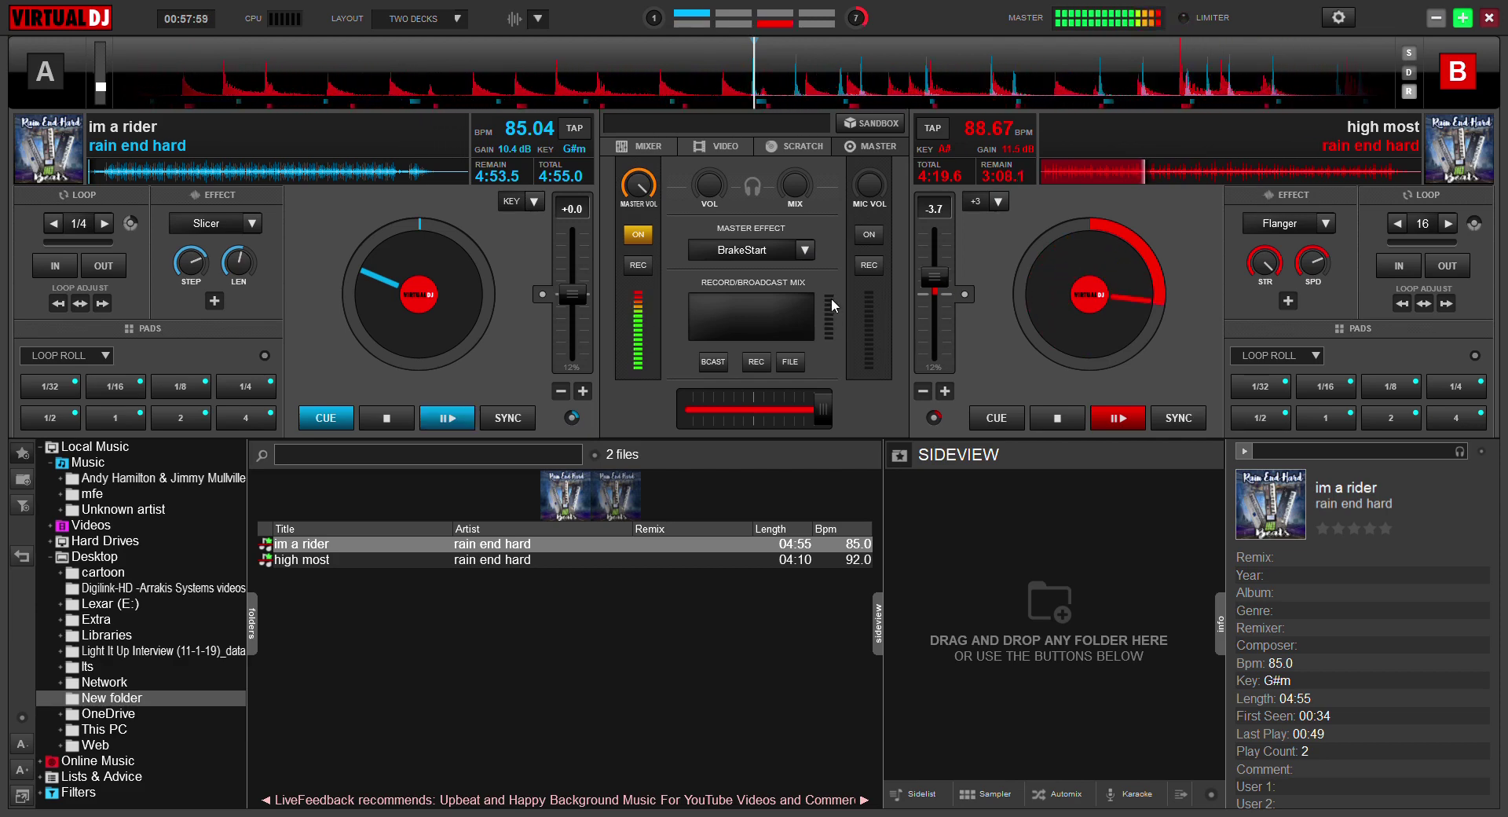
Set the master effect to Cut, load the track high most onto deck A and start playing it
{"action": "scroll", "coordinate": [753, 250], "scroll_direction": "down", "scroll_amount": 1}
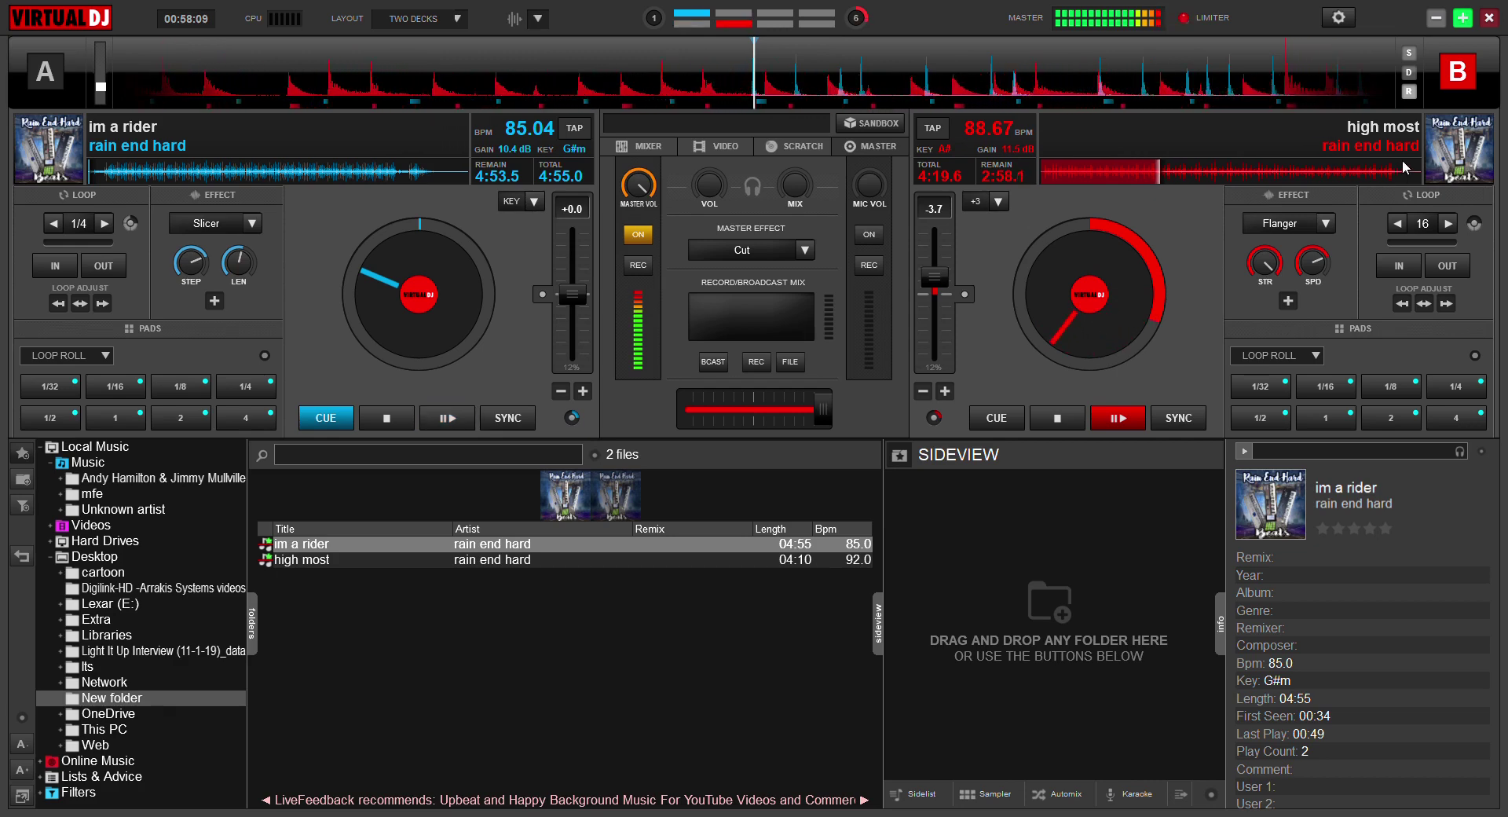
{"action": "left_click_drag", "start_coordinate": [290, 565], "coordinate": [397, 310]}
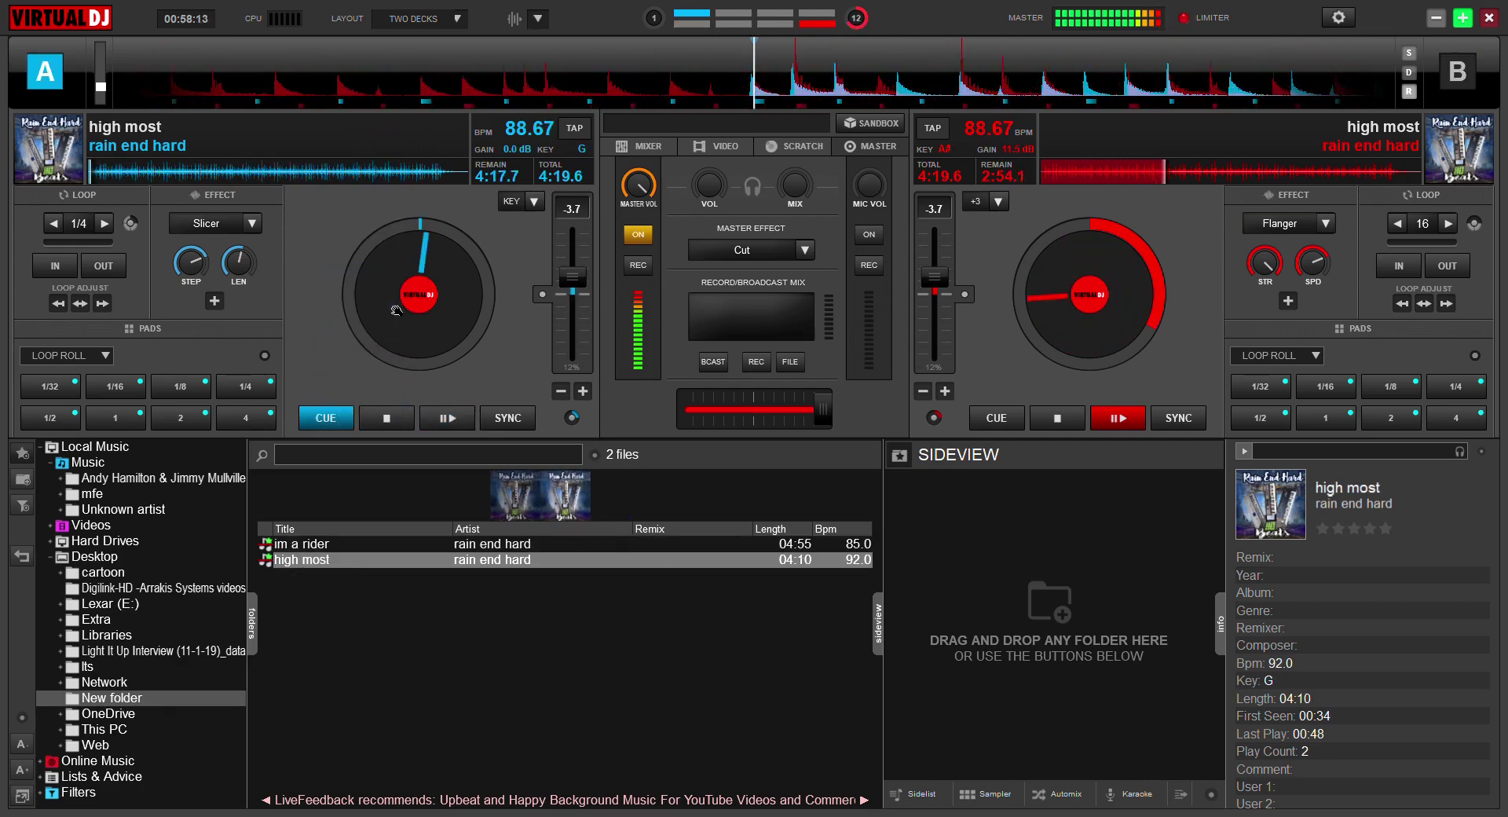
{"action": "left_click", "coordinate": [333, 422]}
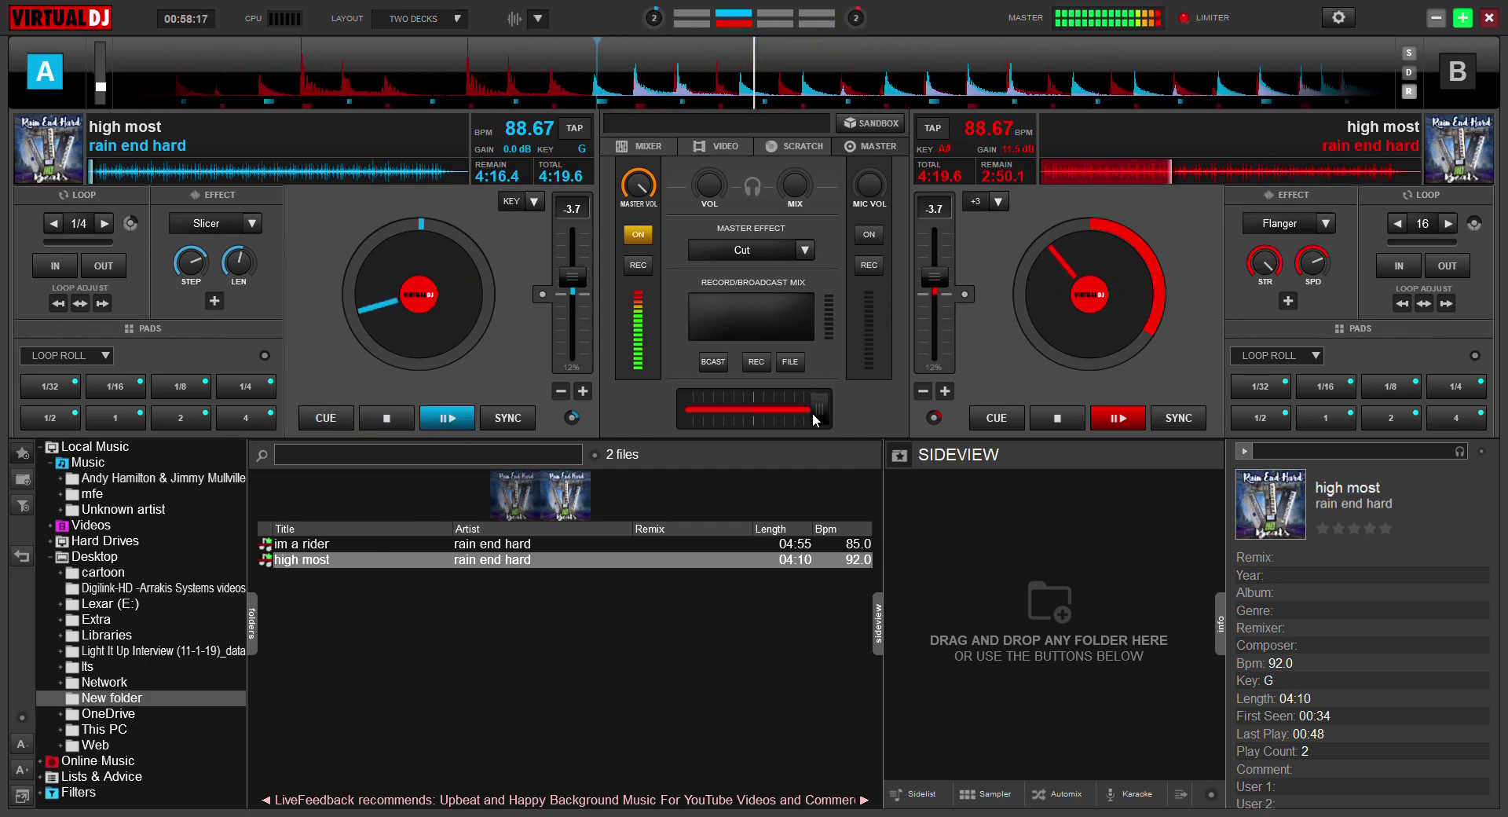
Sweep the crossfader fully to deck A, back to deck B, and to deck A again
{"action": "left_click_drag", "start_coordinate": [822, 408], "coordinate": [685, 409]}
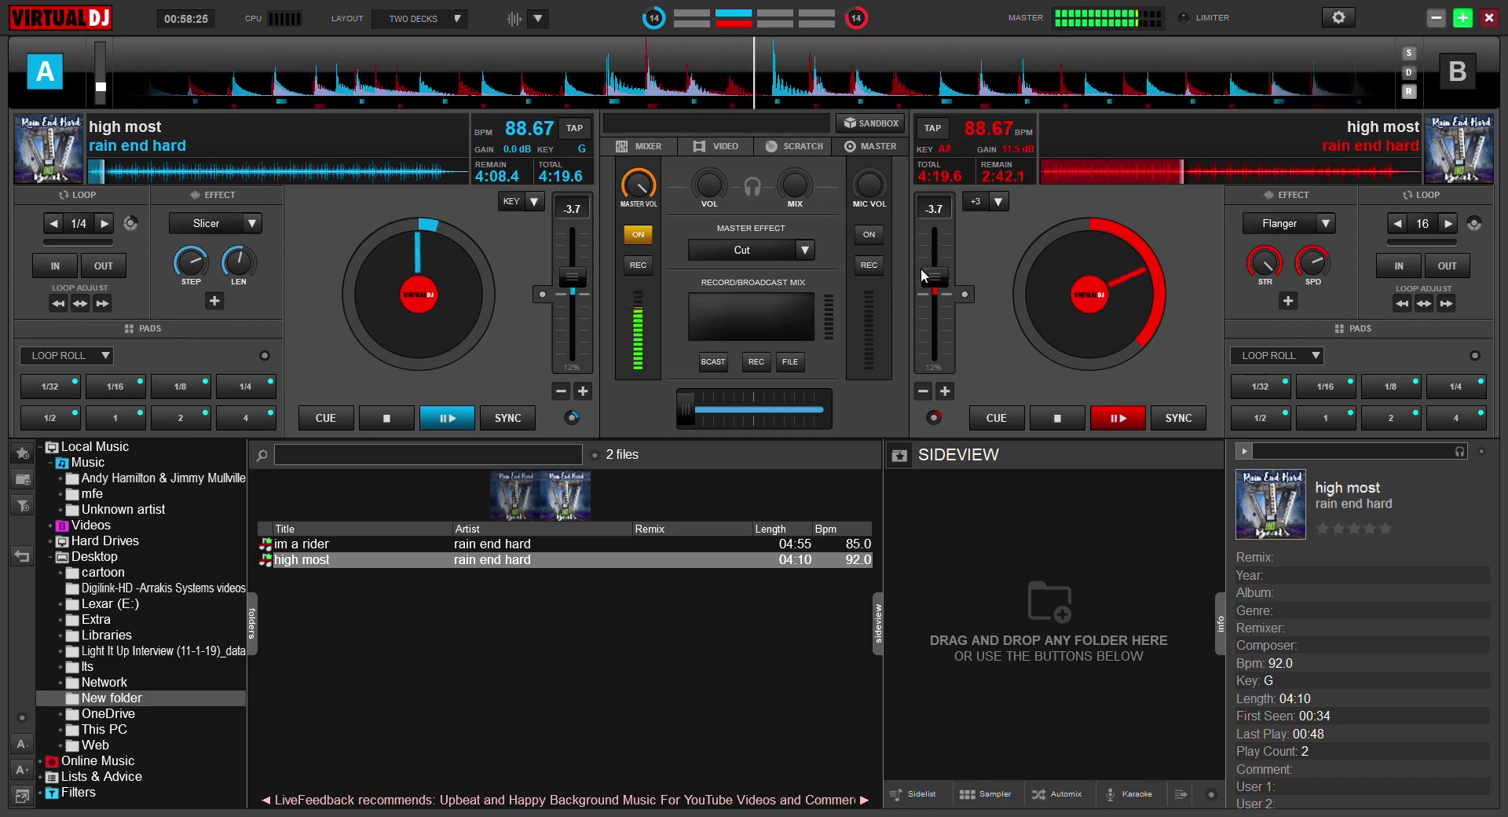
{"action": "left_click_drag", "start_coordinate": [686, 409], "coordinate": [913, 419]}
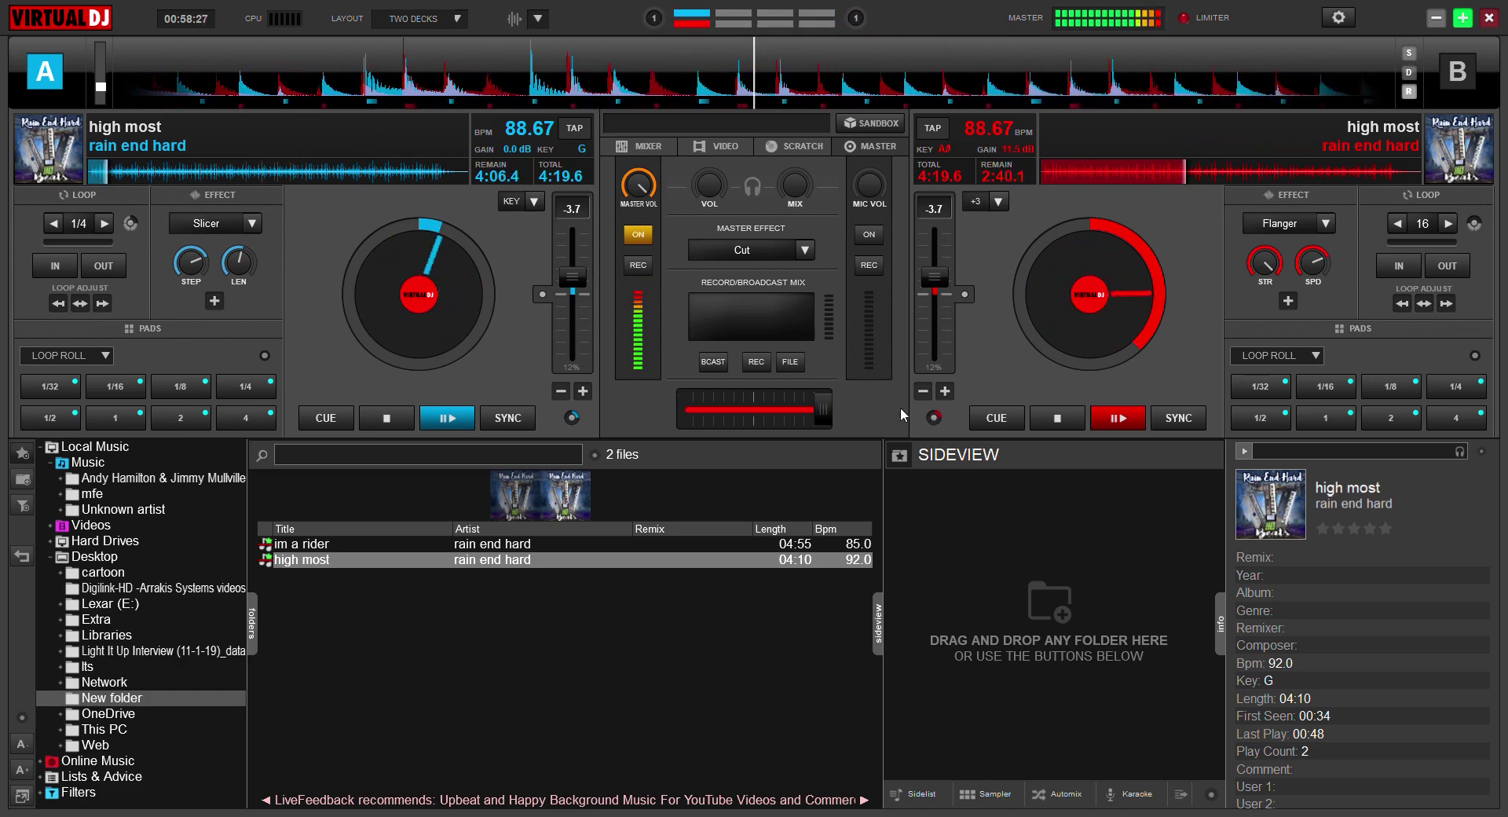
{"action": "left_click_drag", "start_coordinate": [823, 409], "coordinate": [686, 410]}
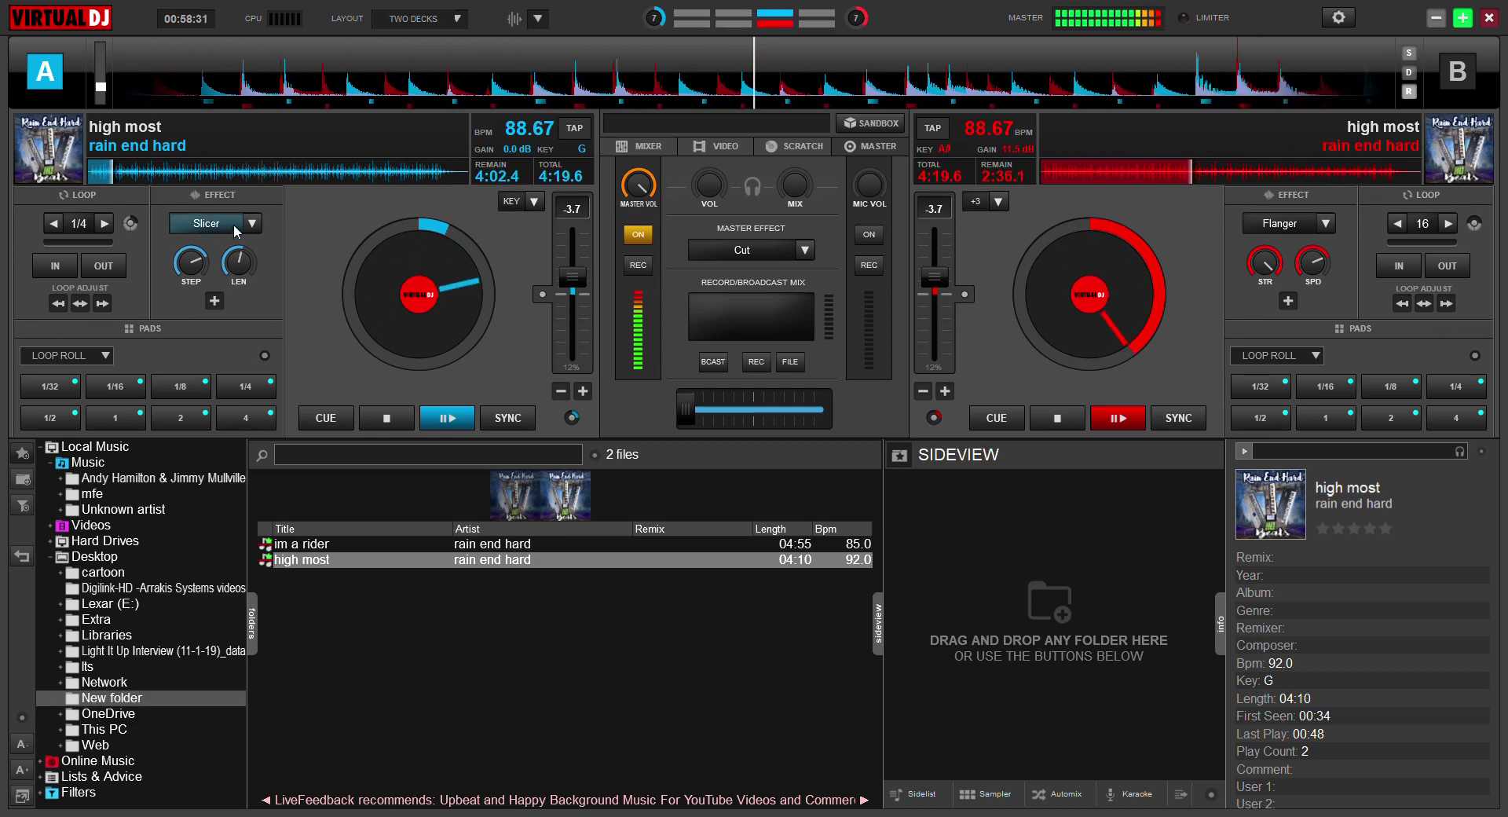
Expand deck A's effects to three slots and turn on Cut in the third slot
{"action": "left_click", "coordinate": [177, 193]}
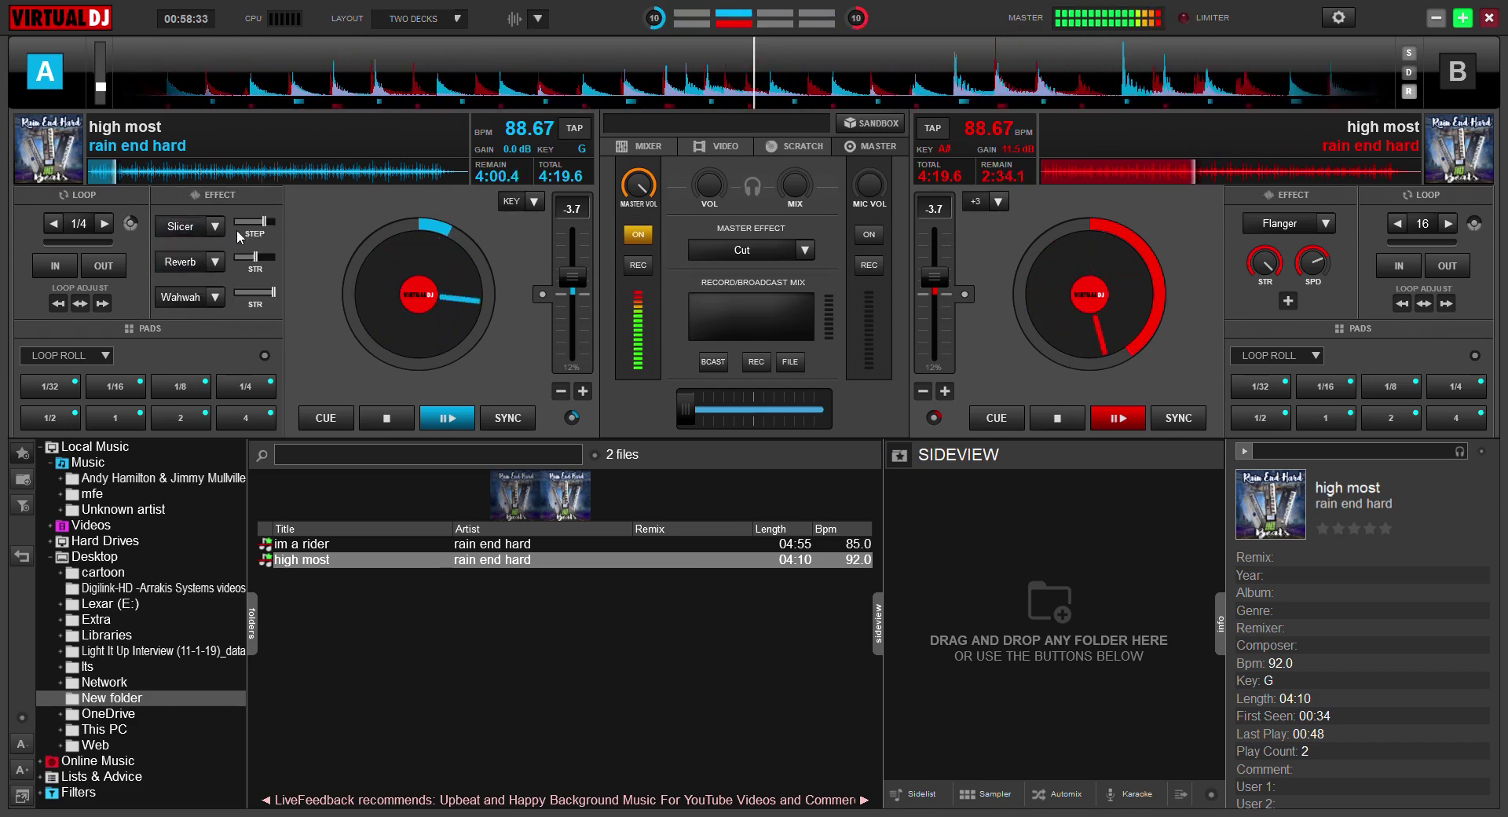
{"action": "left_click", "coordinate": [248, 355]}
{"action": "left_click", "coordinate": [191, 297]}
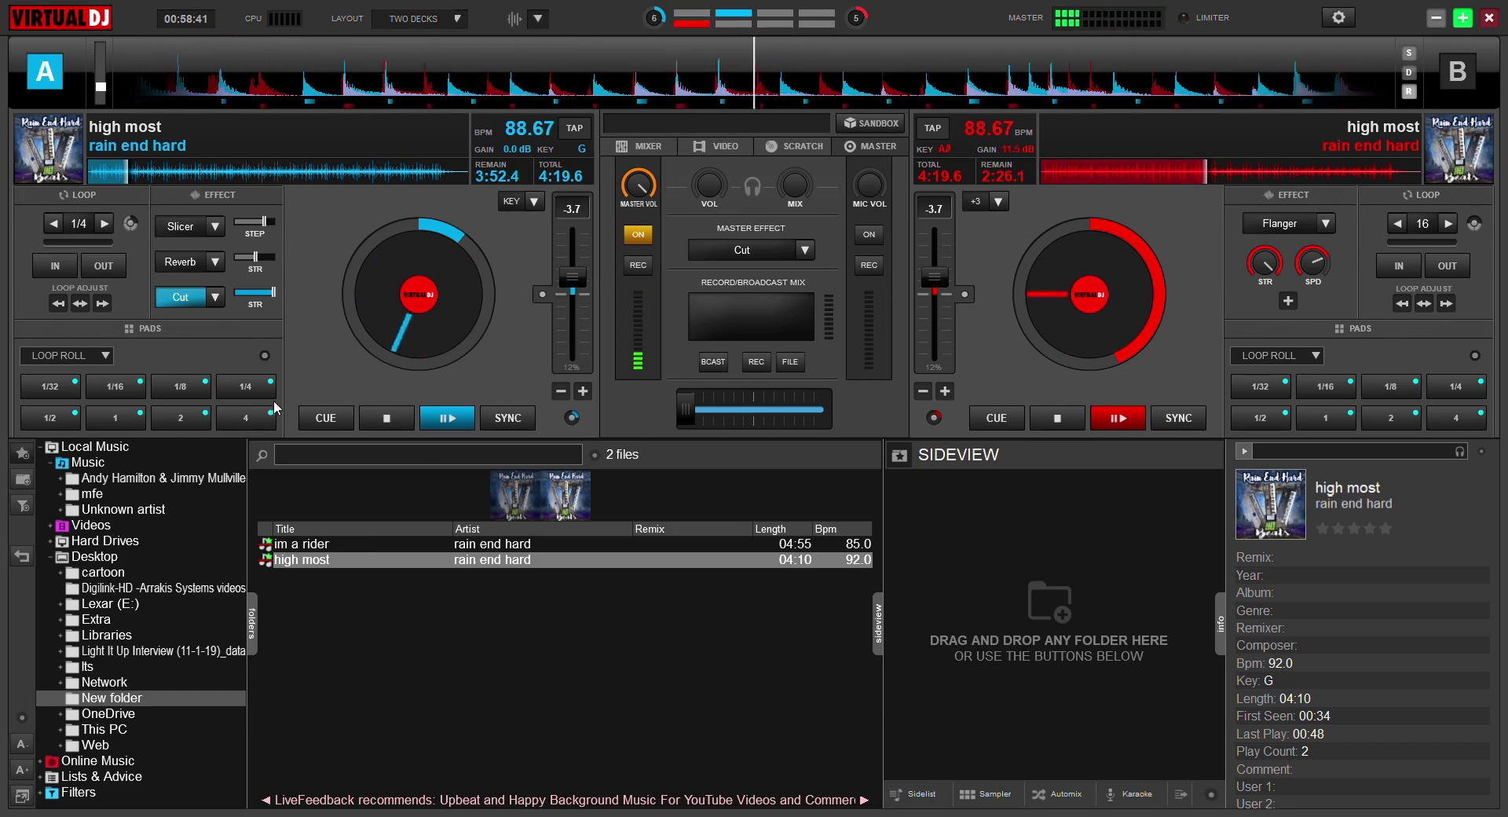
Sweep the crossfader between the decks, realigning their beats on the waveform, and finish at the centre
{"action": "left_click_drag", "start_coordinate": [685, 415], "coordinate": [593, 390]}
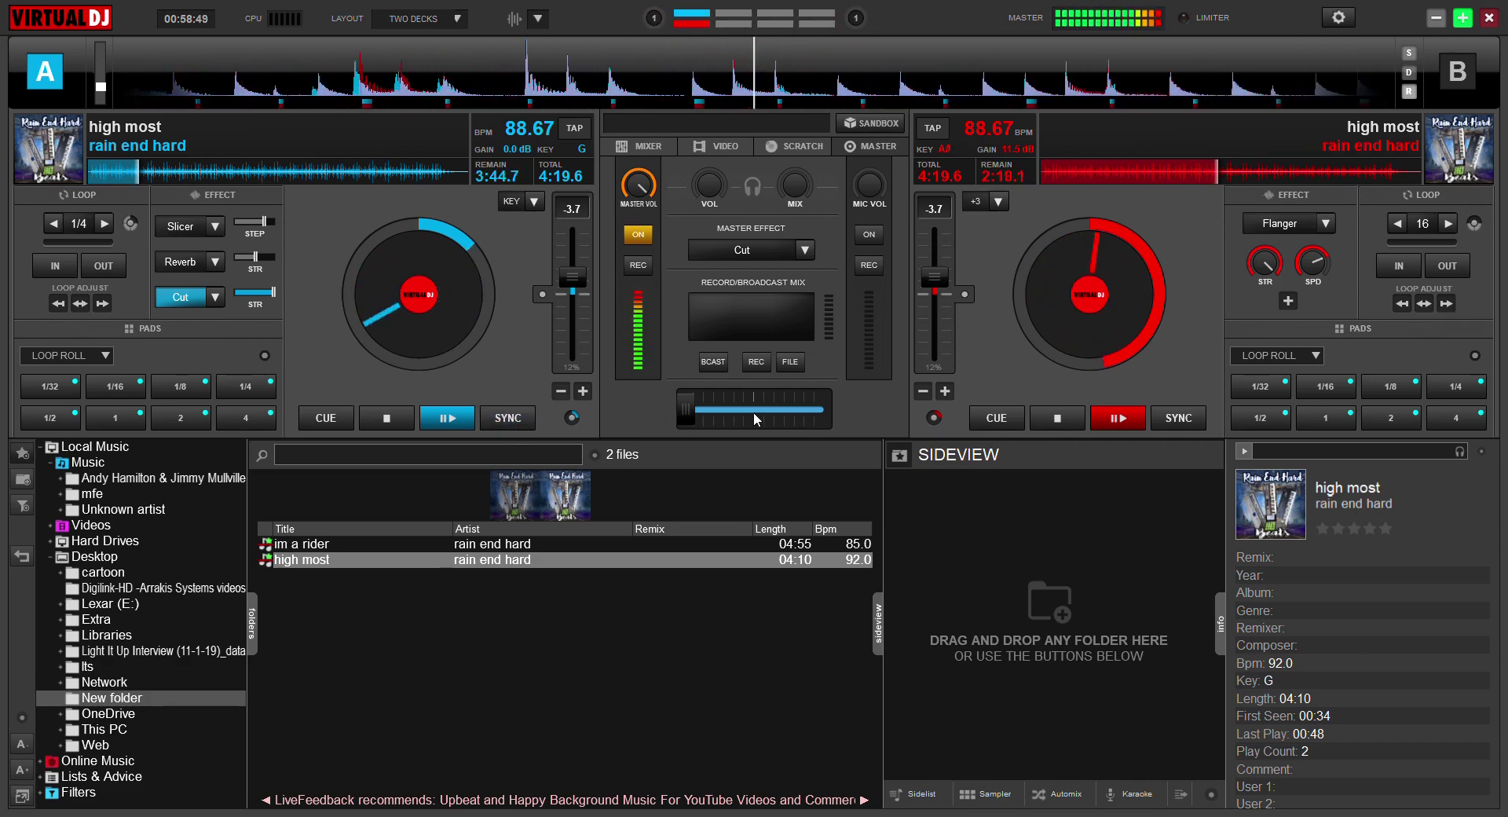
{"action": "left_click_drag", "start_coordinate": [709, 410], "coordinate": [813, 408]}
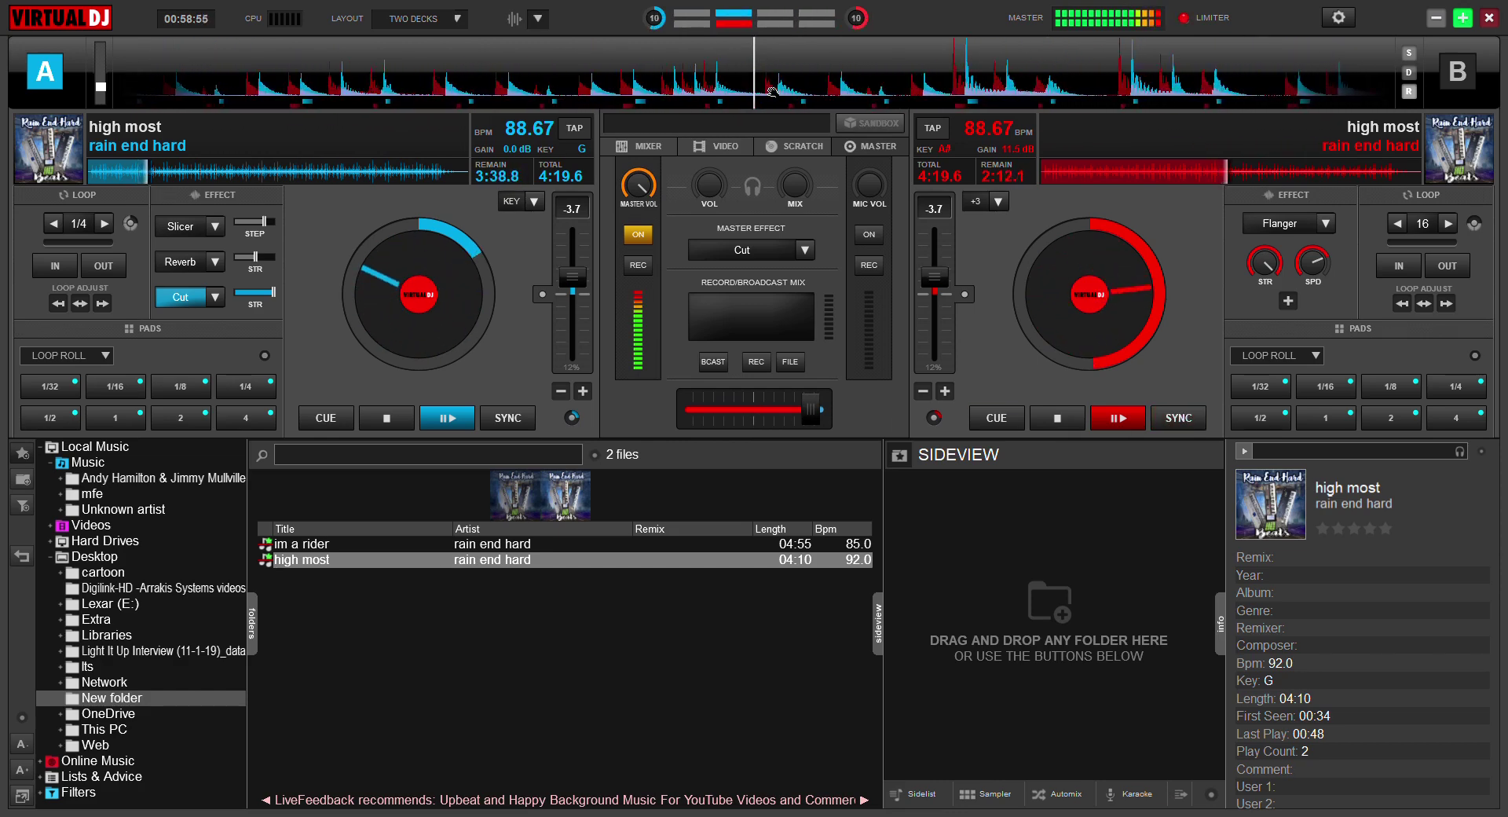
{"action": "left_click_drag", "start_coordinate": [824, 94], "coordinate": [750, 101]}
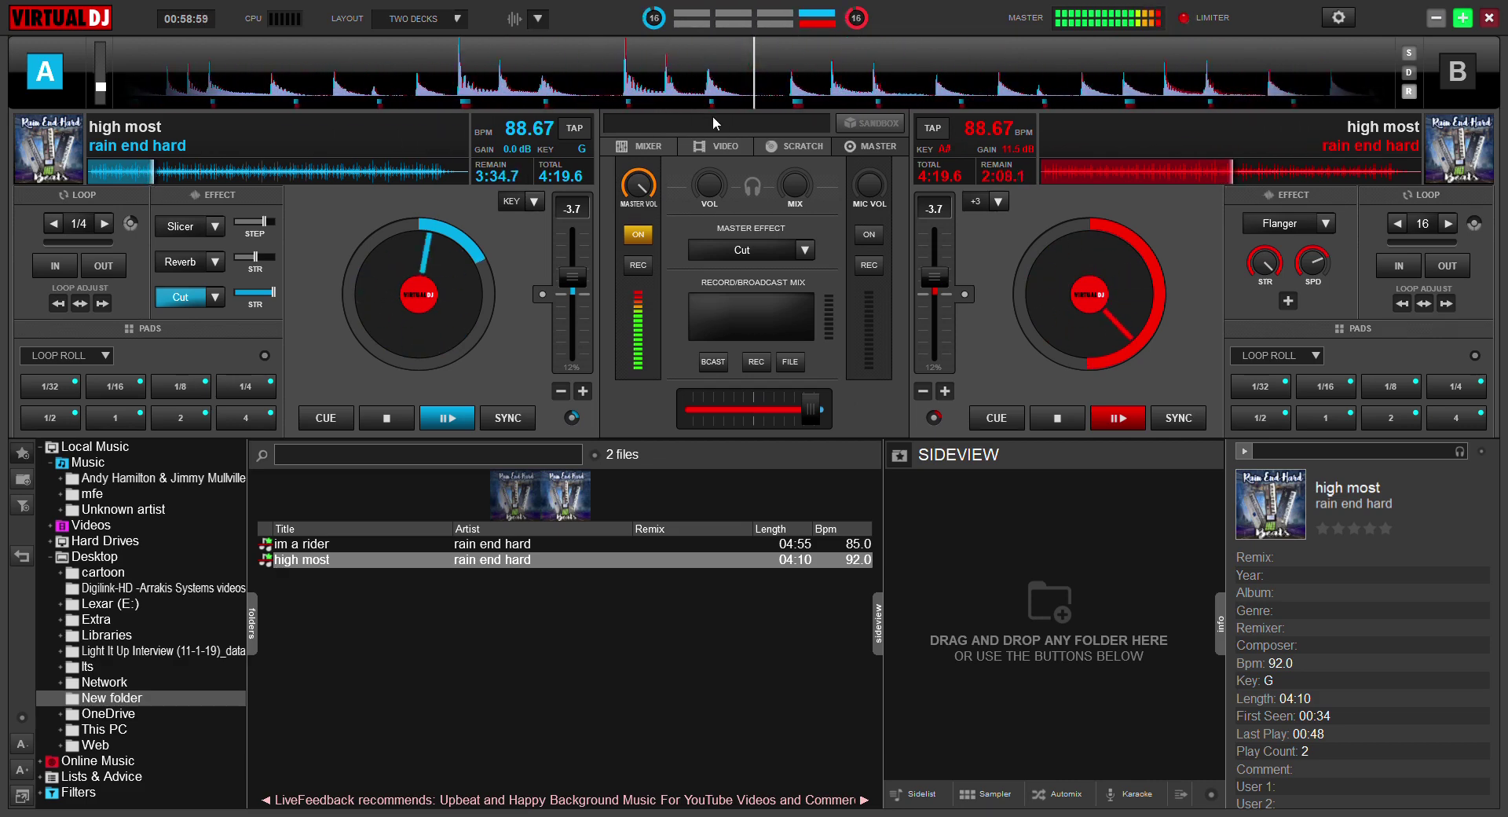
{"action": "left_click_drag", "start_coordinate": [801, 411], "coordinate": [752, 411]}
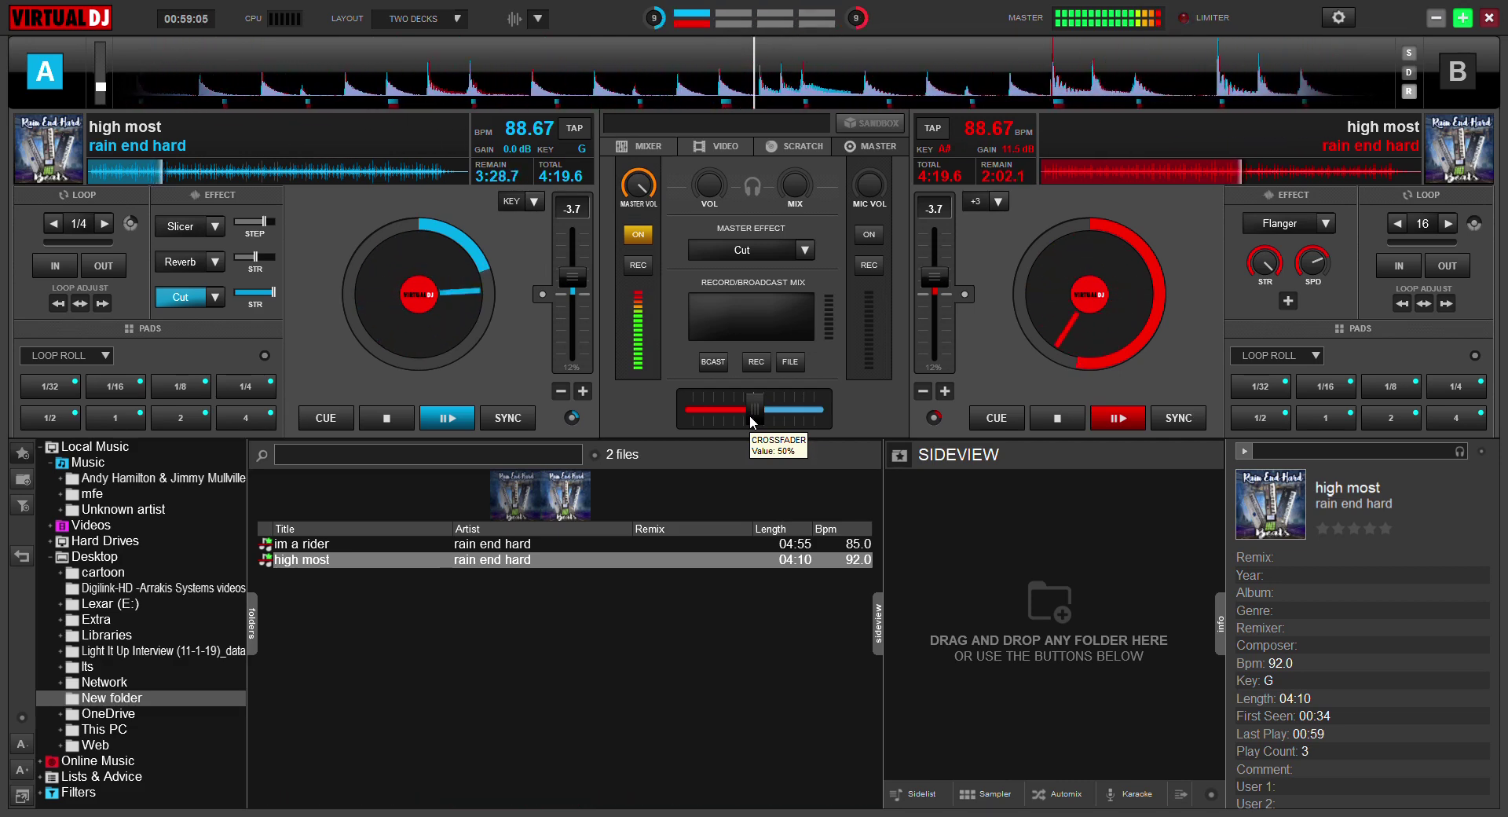
{"action": "left_click_drag", "start_coordinate": [755, 409], "coordinate": [551, 397]}
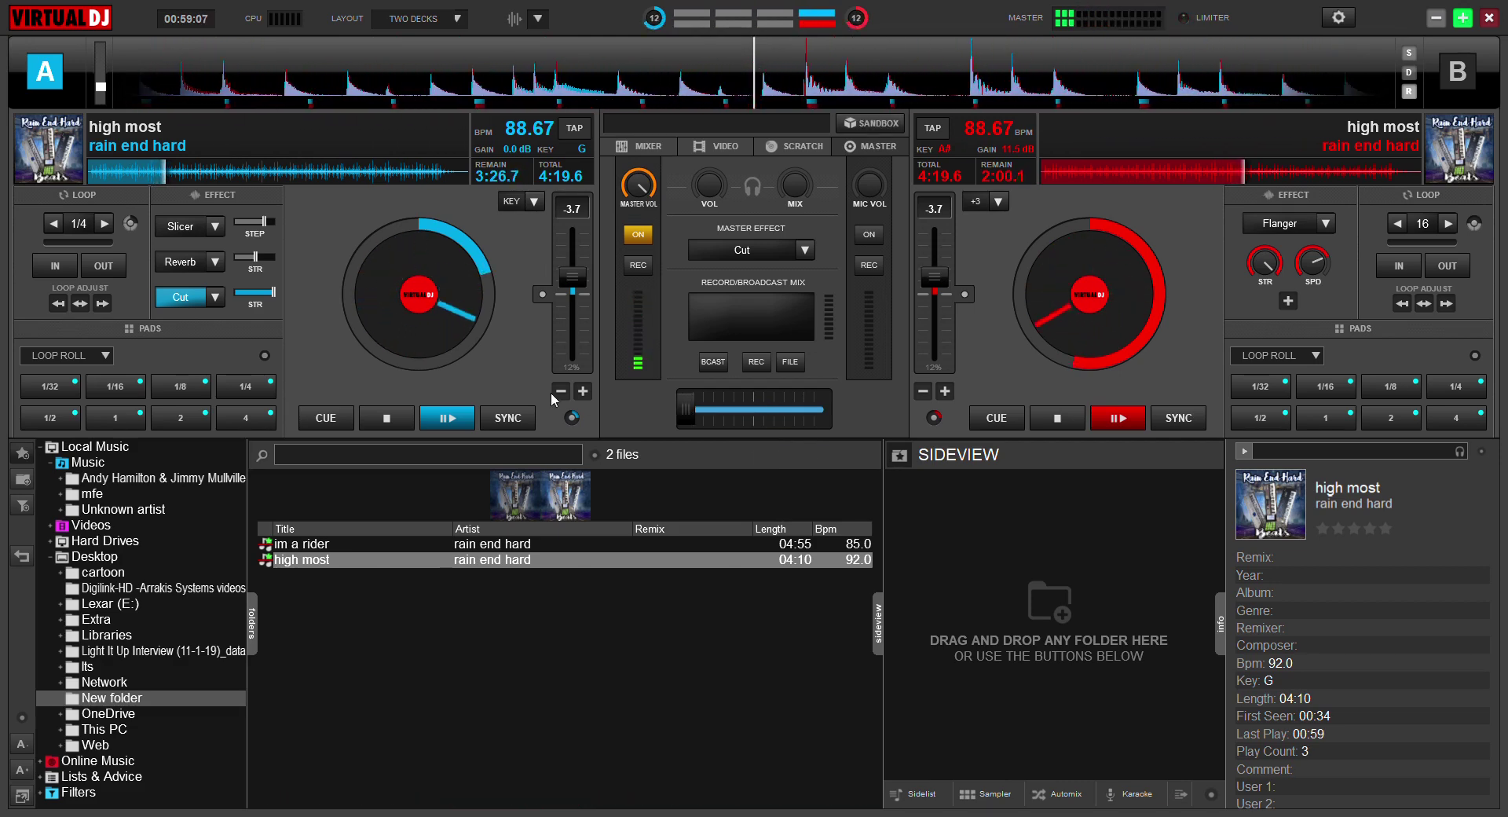
{"action": "left_click_drag", "start_coordinate": [684, 409], "coordinate": [1124, 398]}
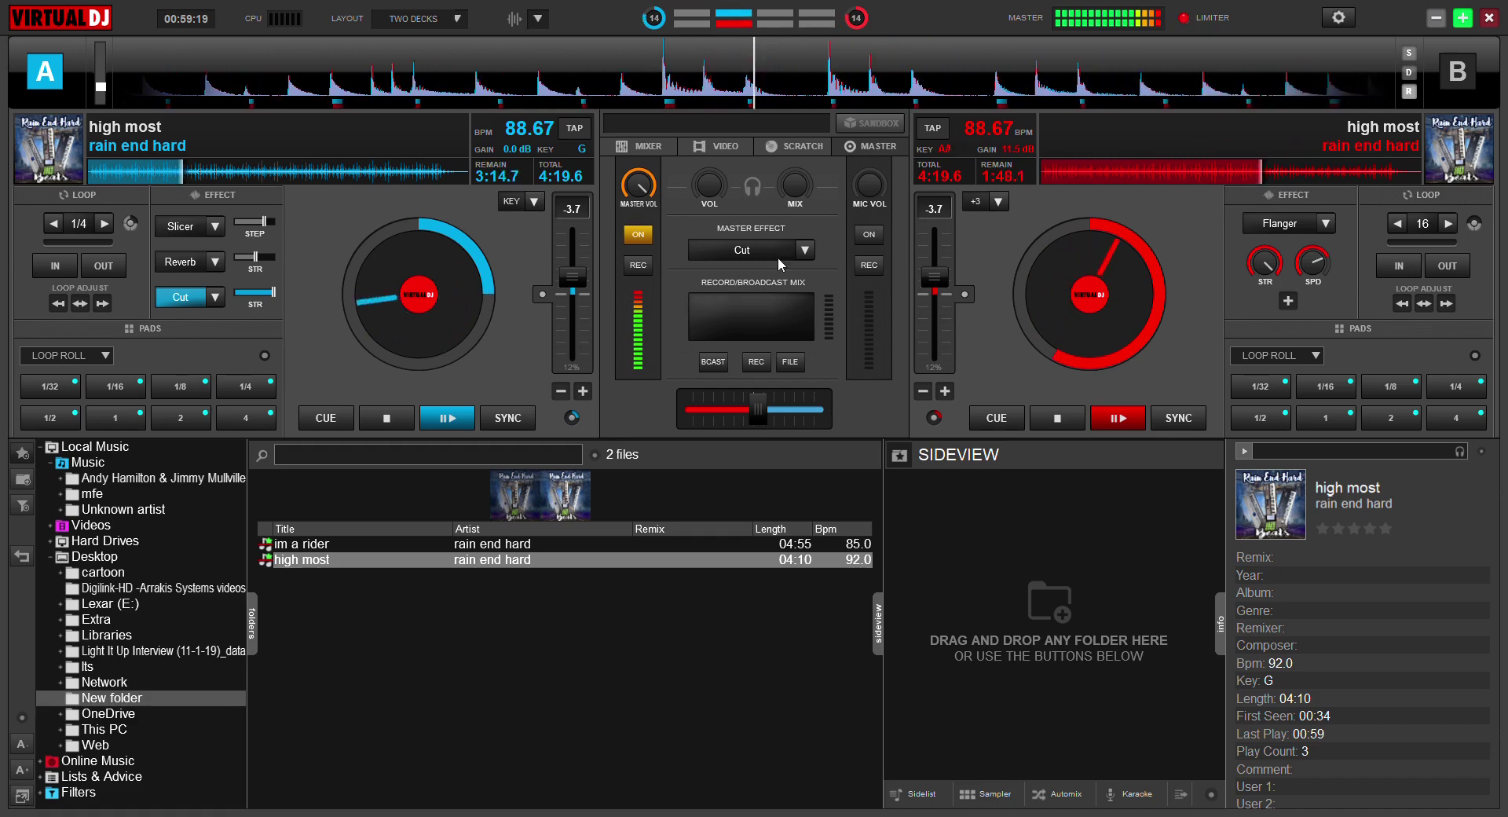
Choose Spiral as the master effect and toggle it while crossfading between the decks, ending at the centre
{"action": "left_click", "coordinate": [828, 442]}
{"action": "left_click", "coordinate": [705, 249]}
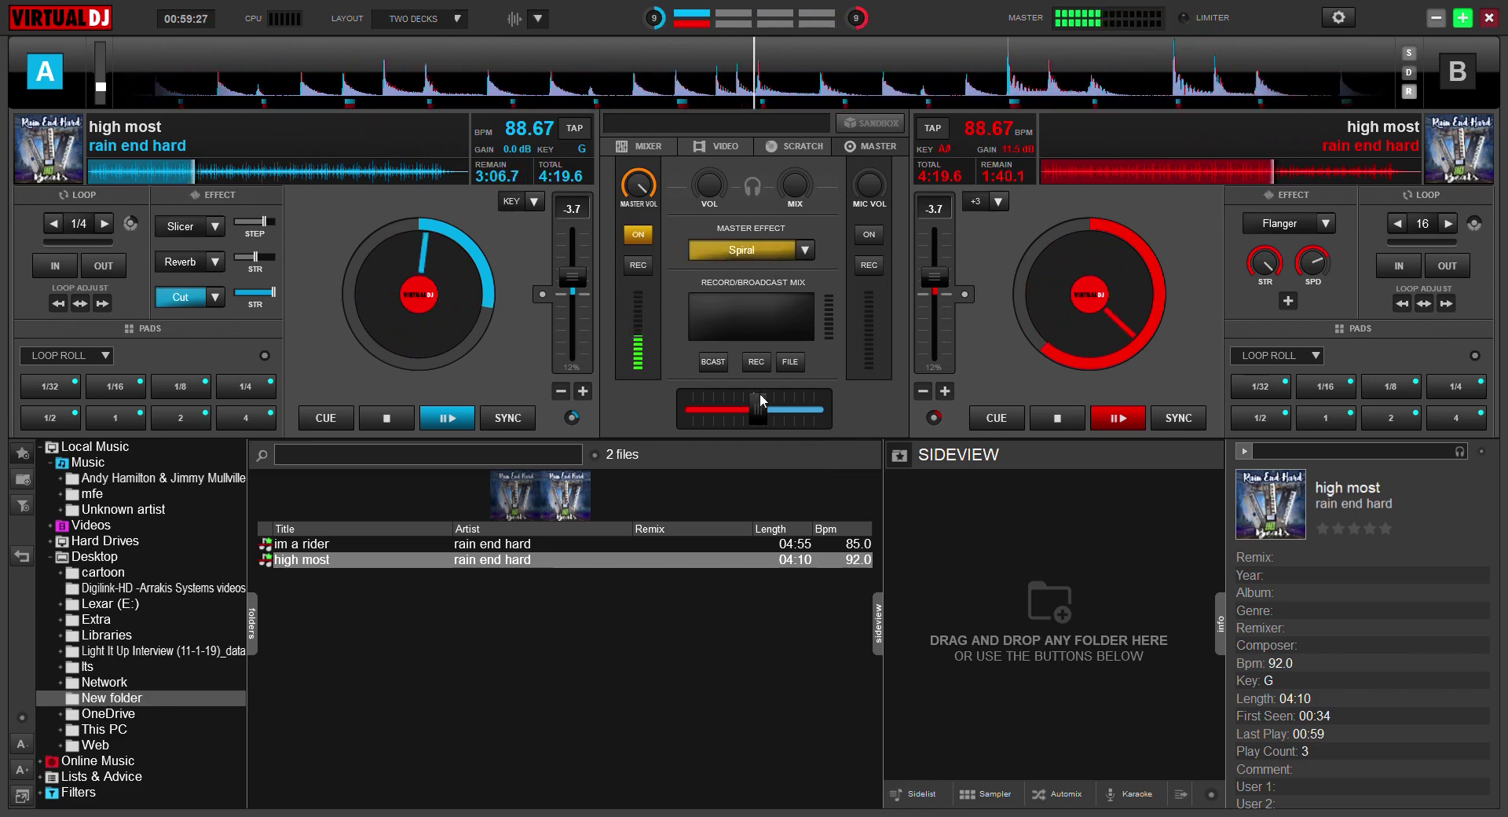
{"action": "left_click_drag", "start_coordinate": [760, 393], "coordinate": [848, 360]}
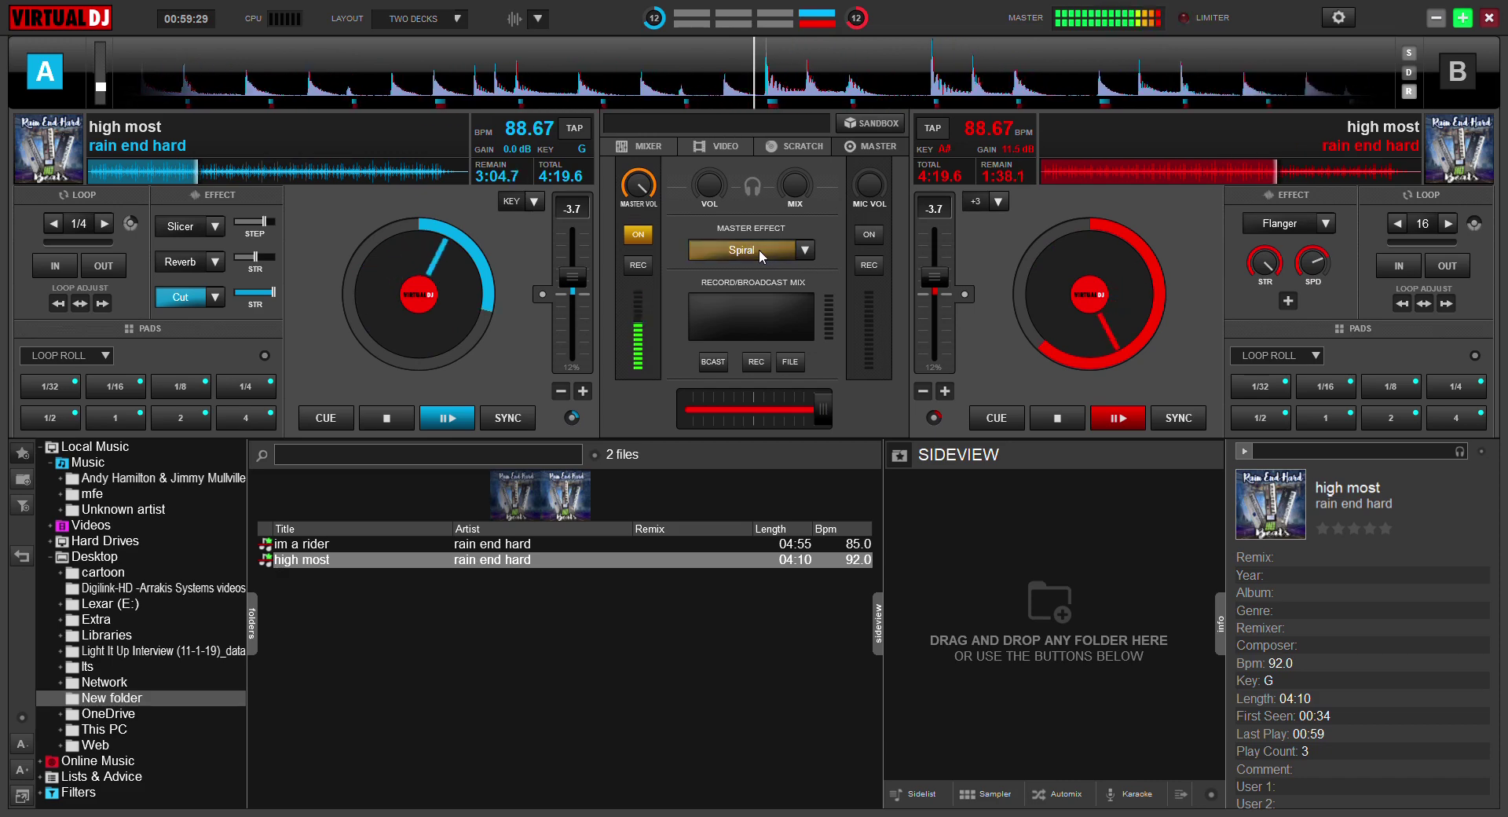
{"action": "left_click_drag", "start_coordinate": [821, 409], "coordinate": [614, 396]}
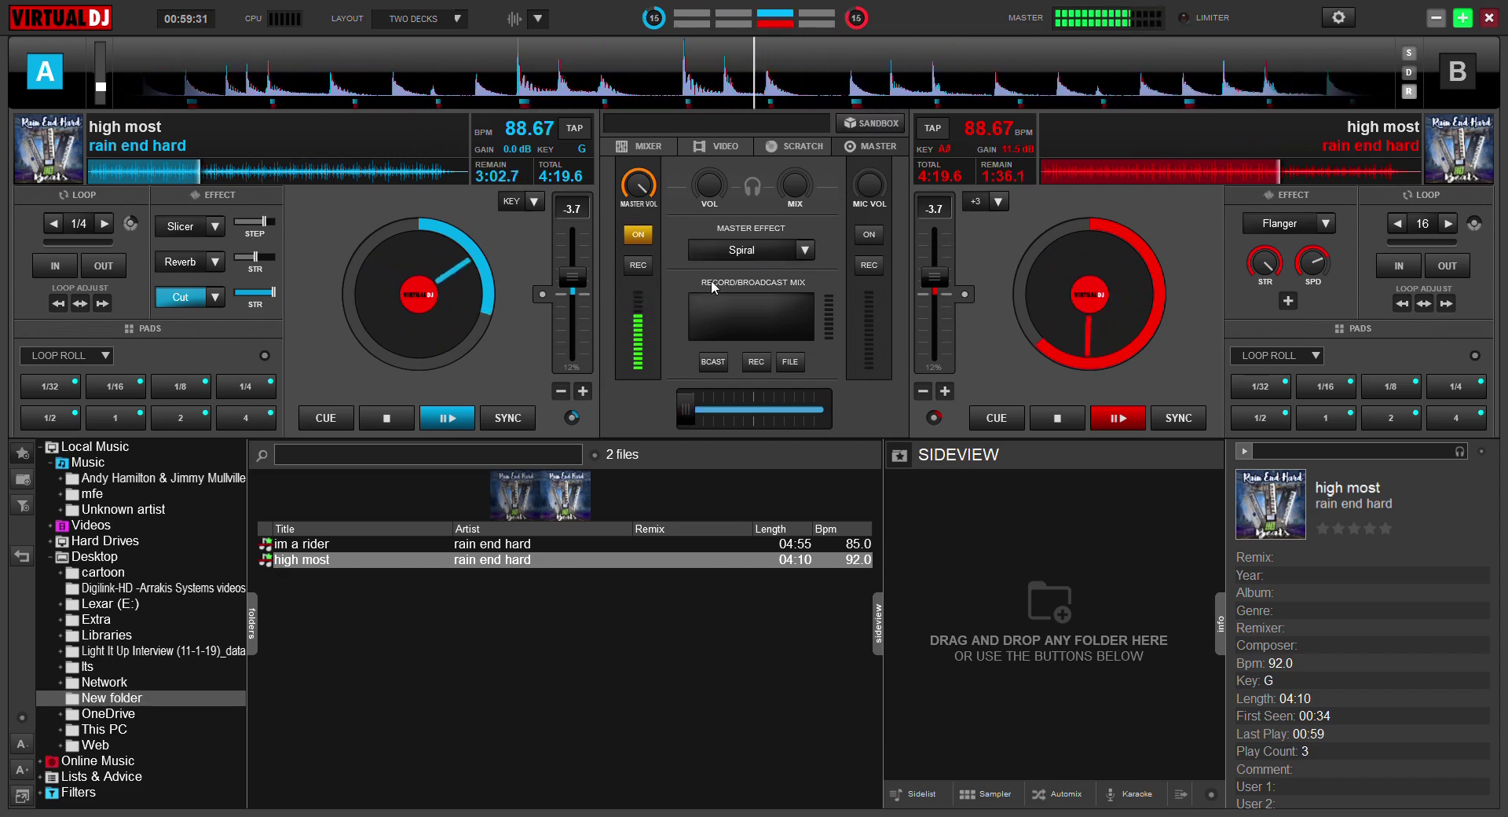
{"action": "left_click", "coordinate": [736, 252]}
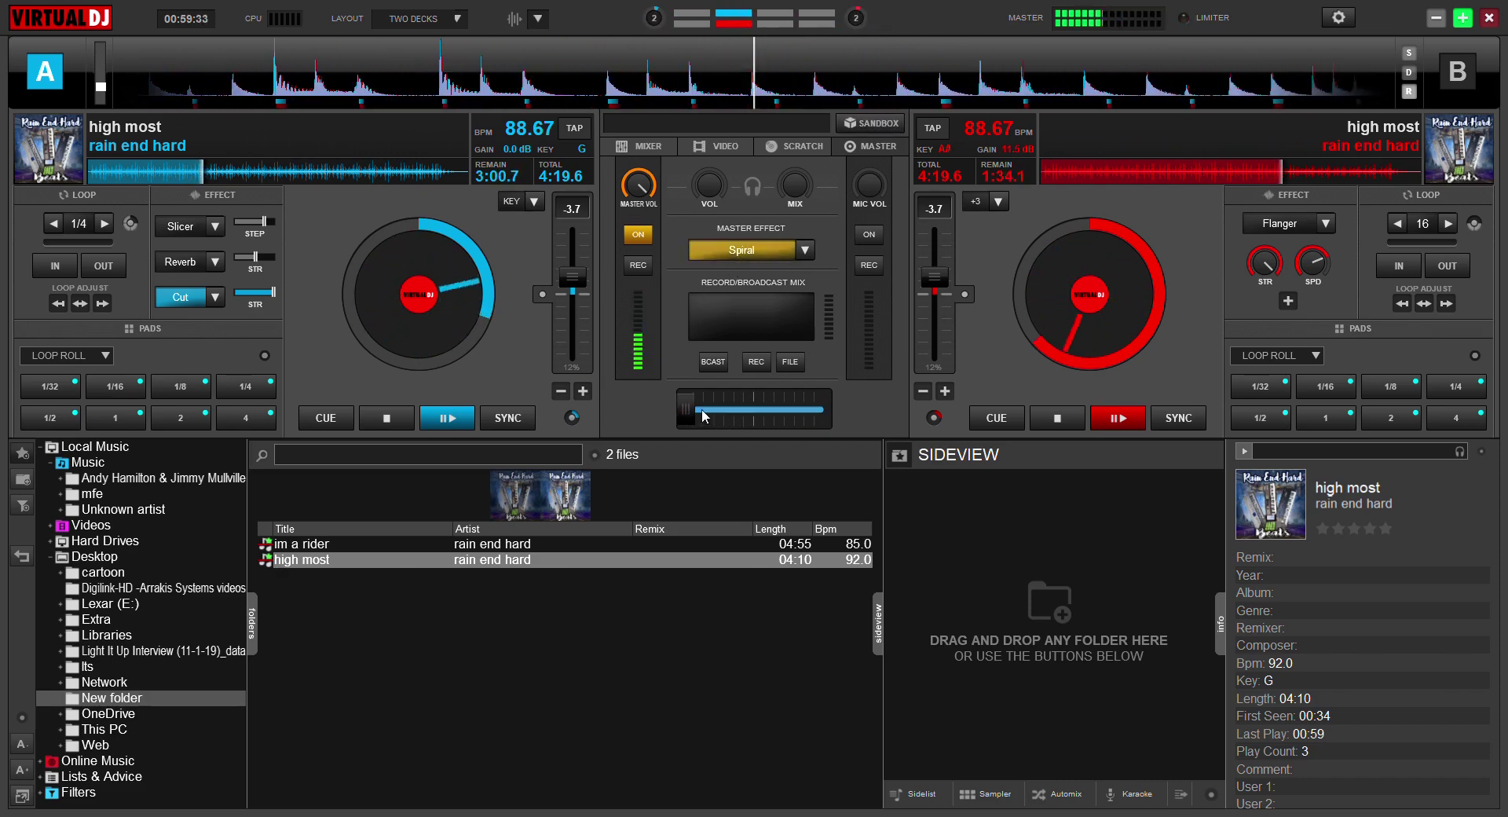
{"action": "left_click_drag", "start_coordinate": [694, 411], "coordinate": [767, 413]}
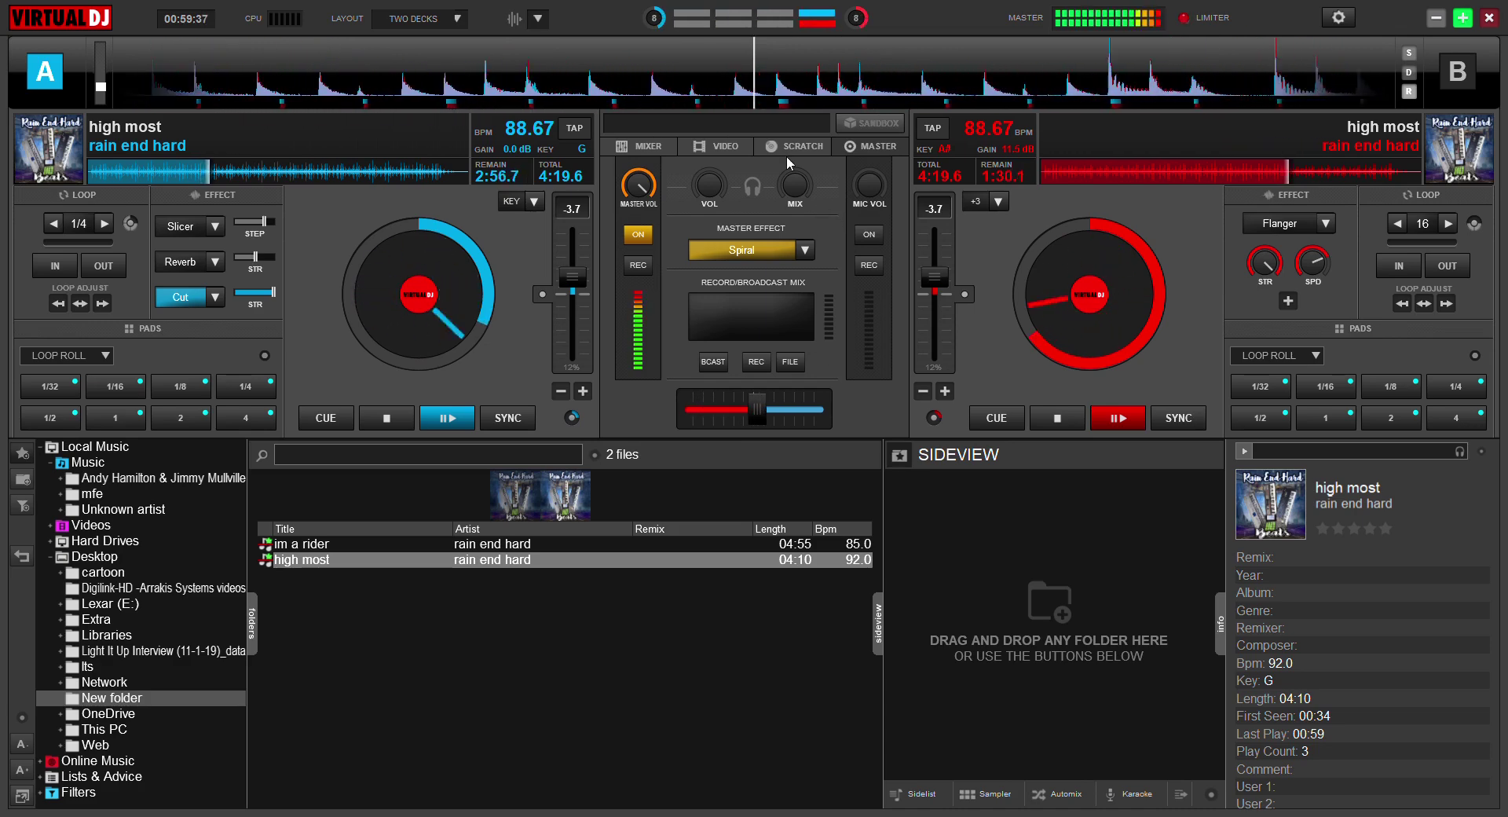
Clone deck B's playing track onto deck A with the scratch controls and crossfade fully to deck A
{"action": "left_click", "coordinate": [640, 147]}
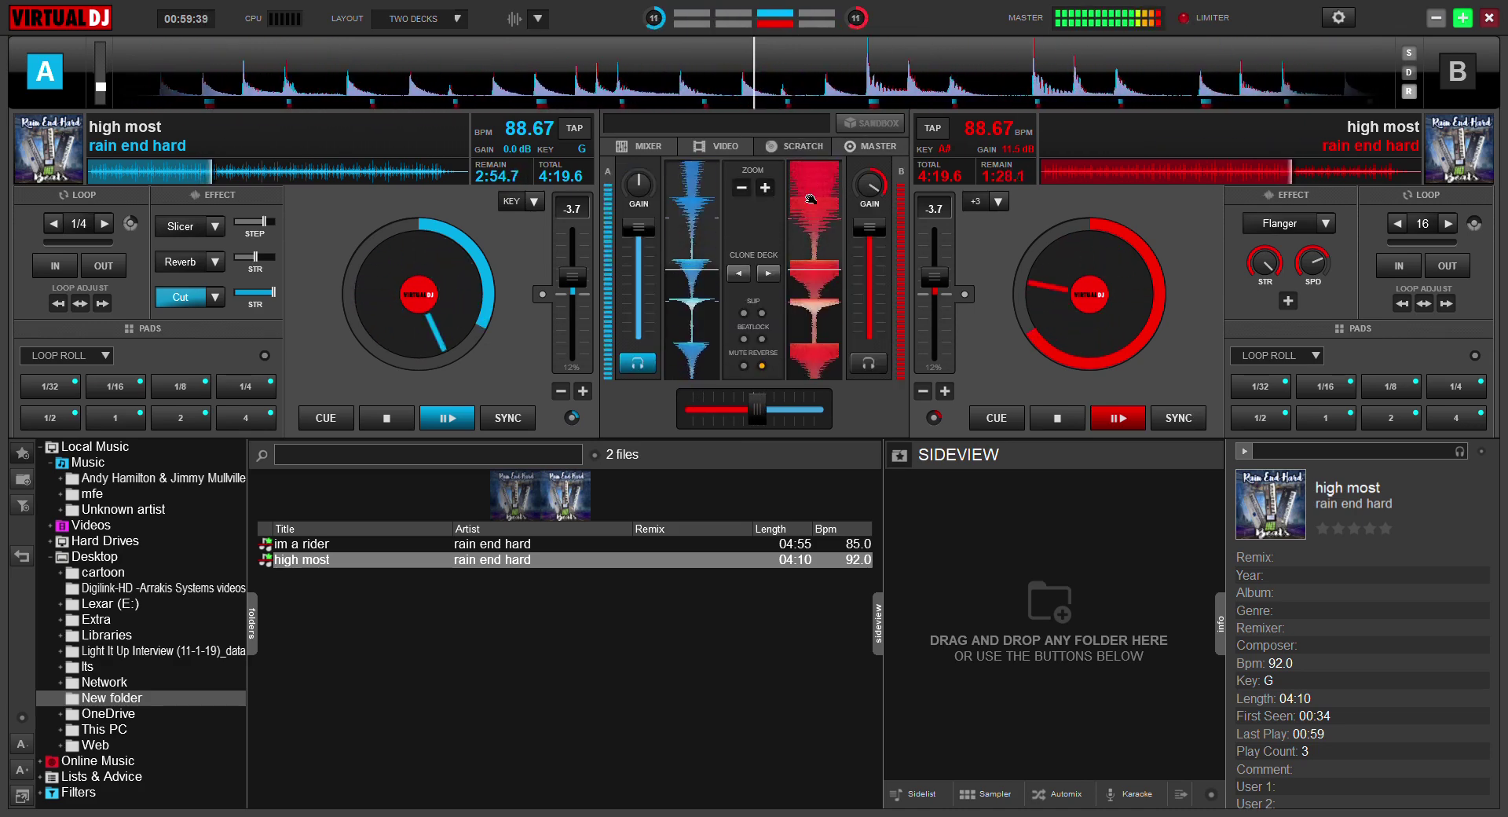
{"action": "left_click", "coordinate": [769, 275]}
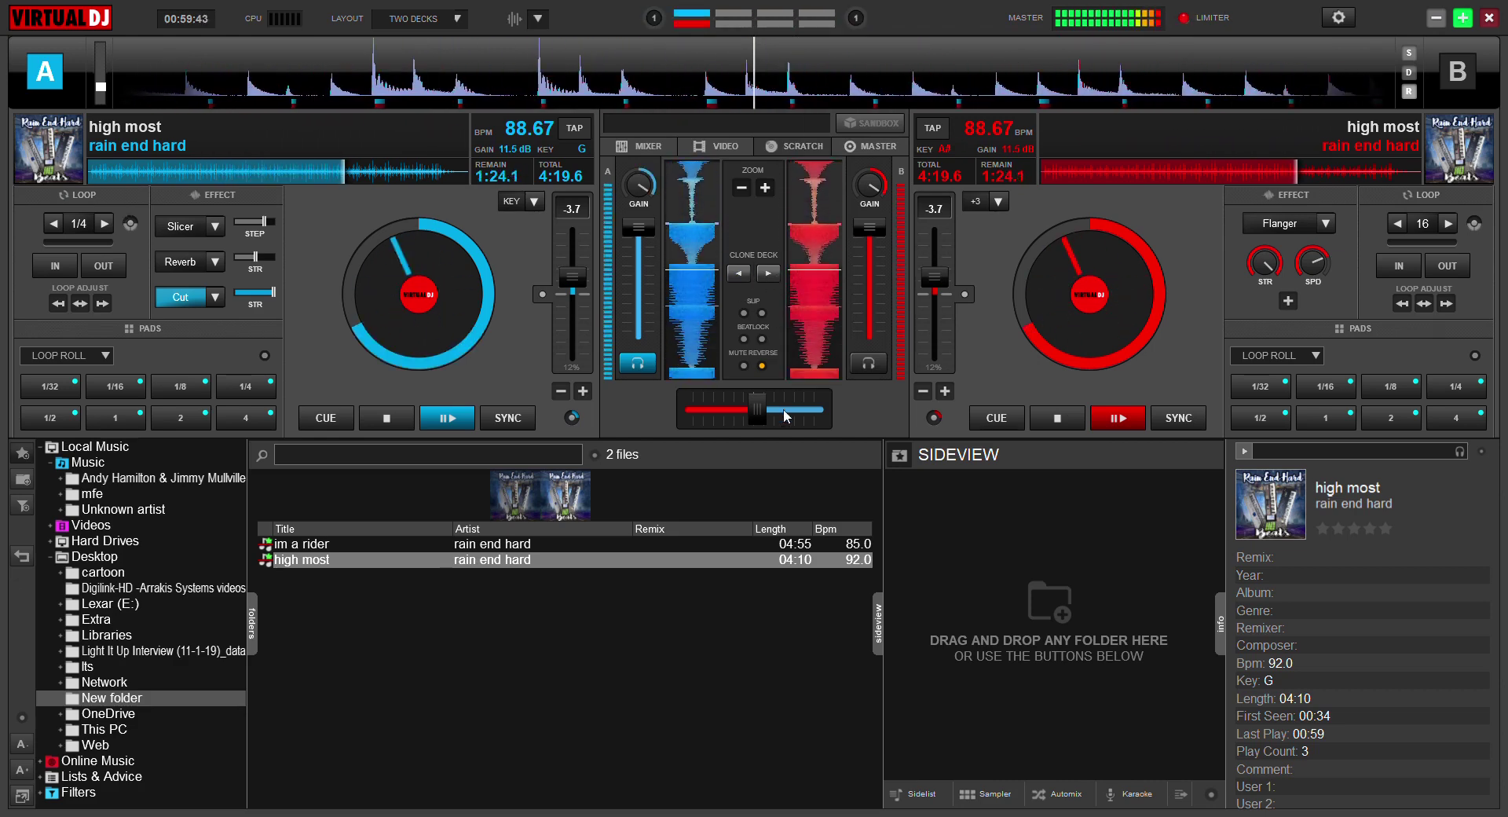
{"action": "left_click_drag", "start_coordinate": [711, 197], "coordinate": [635, 714]}
{"action": "mouse_move", "coordinate": [757, 416]}
{"action": "left_mouse_down"}
{"action": "mouse_move", "coordinate": [680, 429]}
{"action": "mouse_move", "coordinate": [757, 412]}
{"action": "left_mouse_up"}
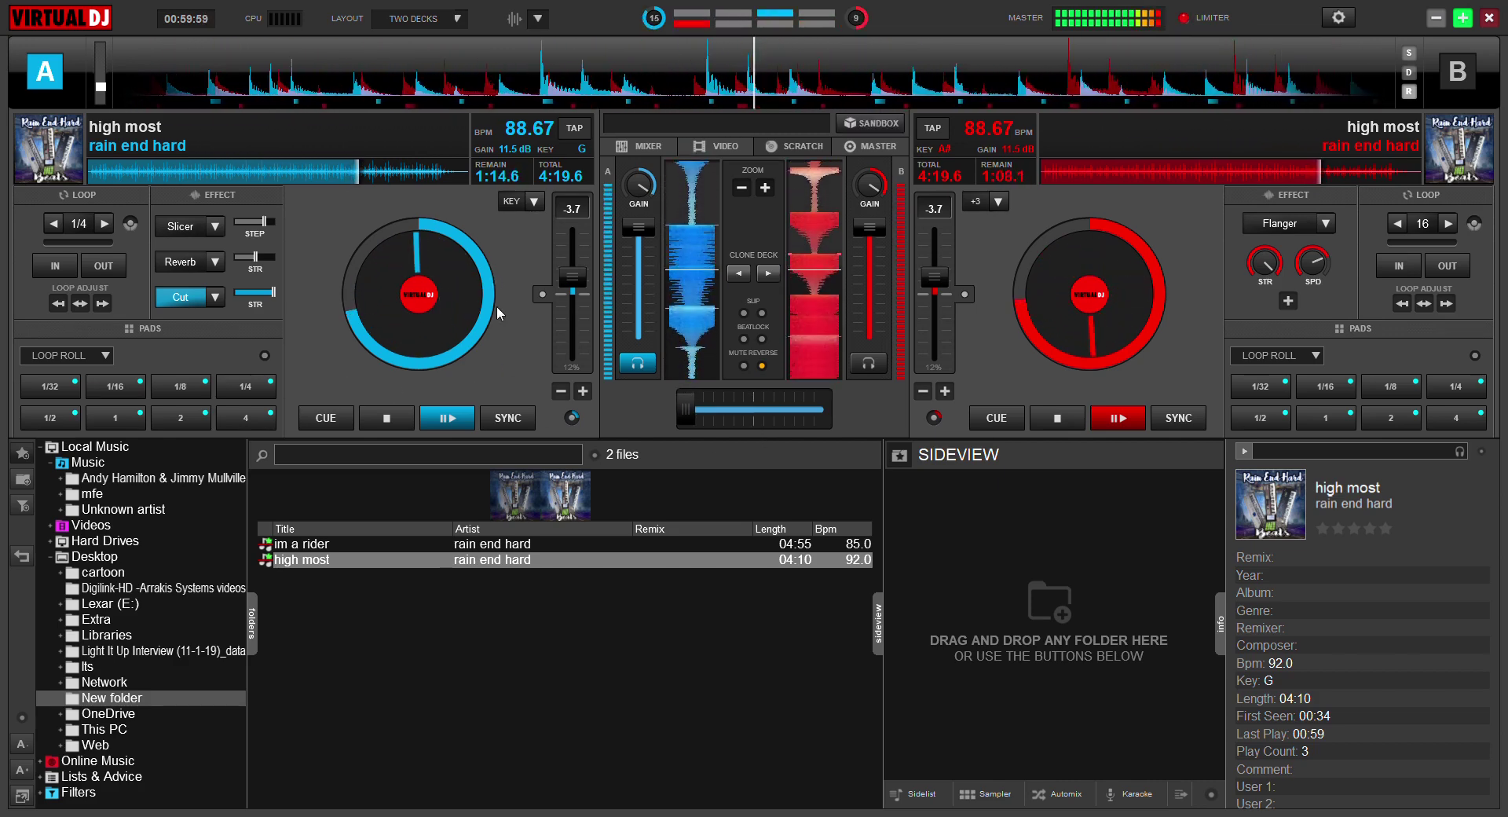
Stop deck A and play its track again from the start
{"action": "left_click", "coordinate": [493, 420]}
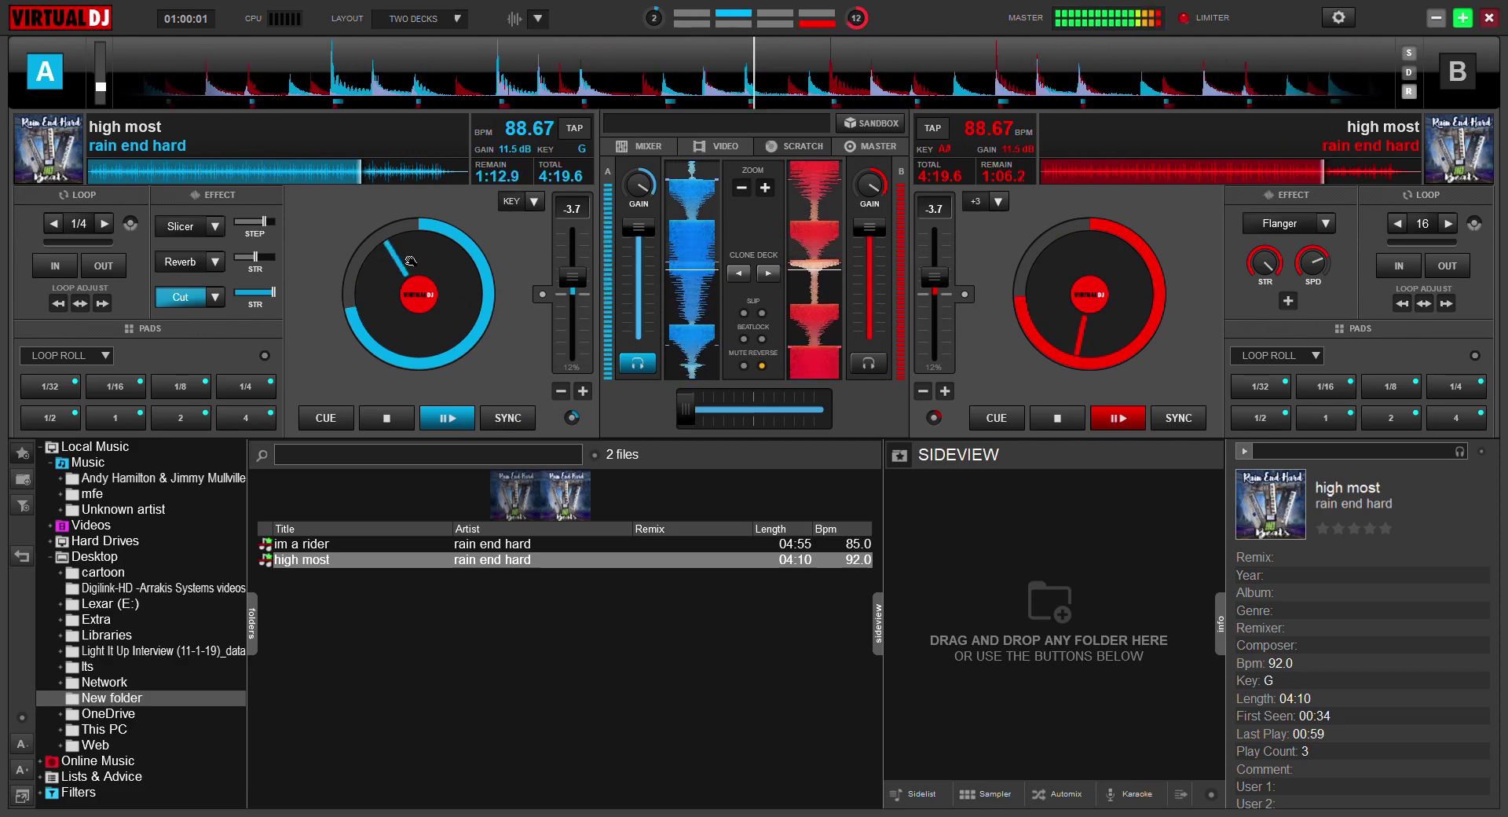
{"action": "left_click", "coordinate": [384, 419]}
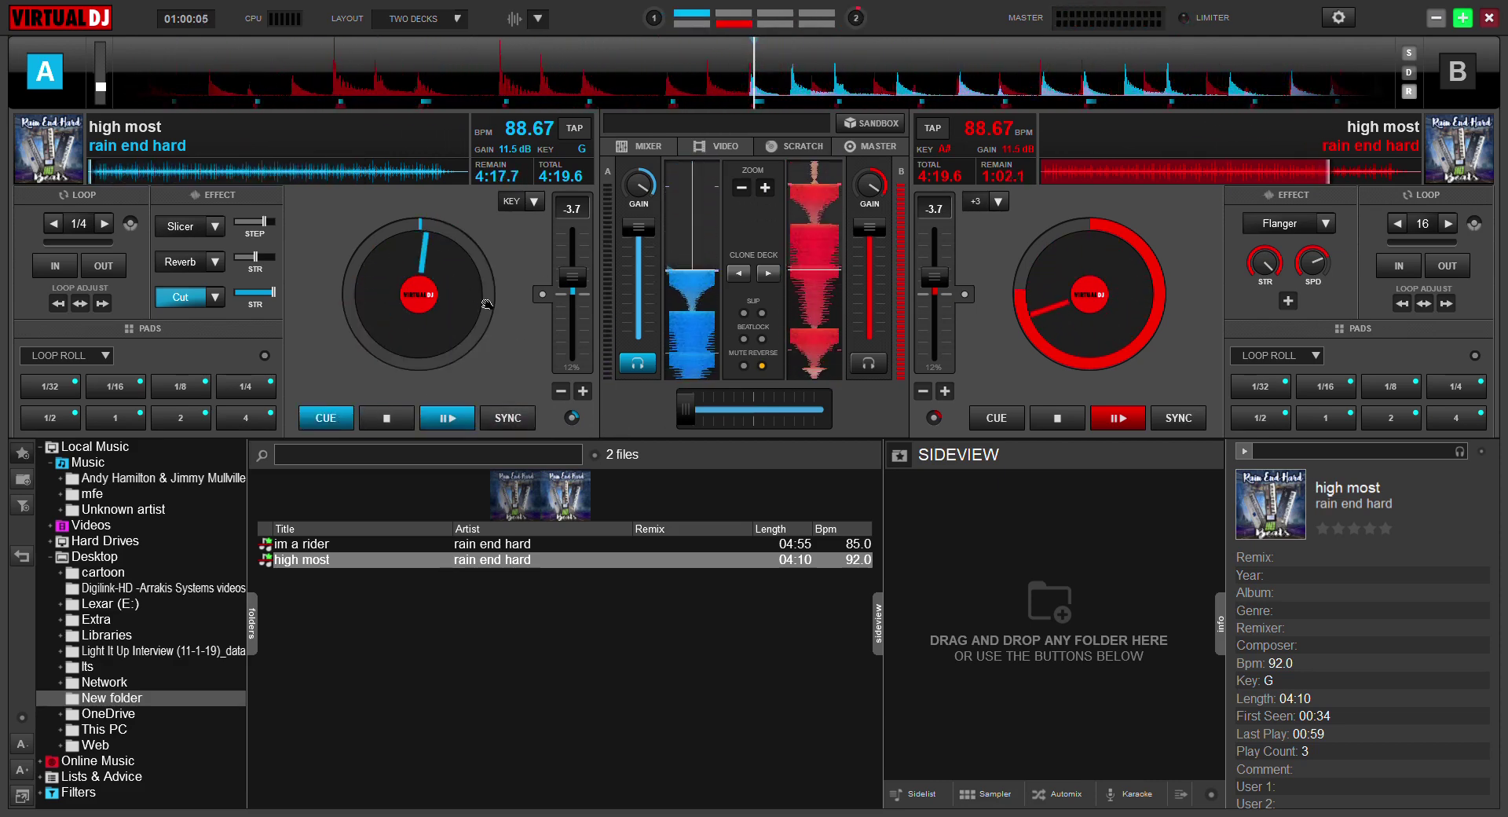
{"action": "left_click", "coordinate": [447, 418]}
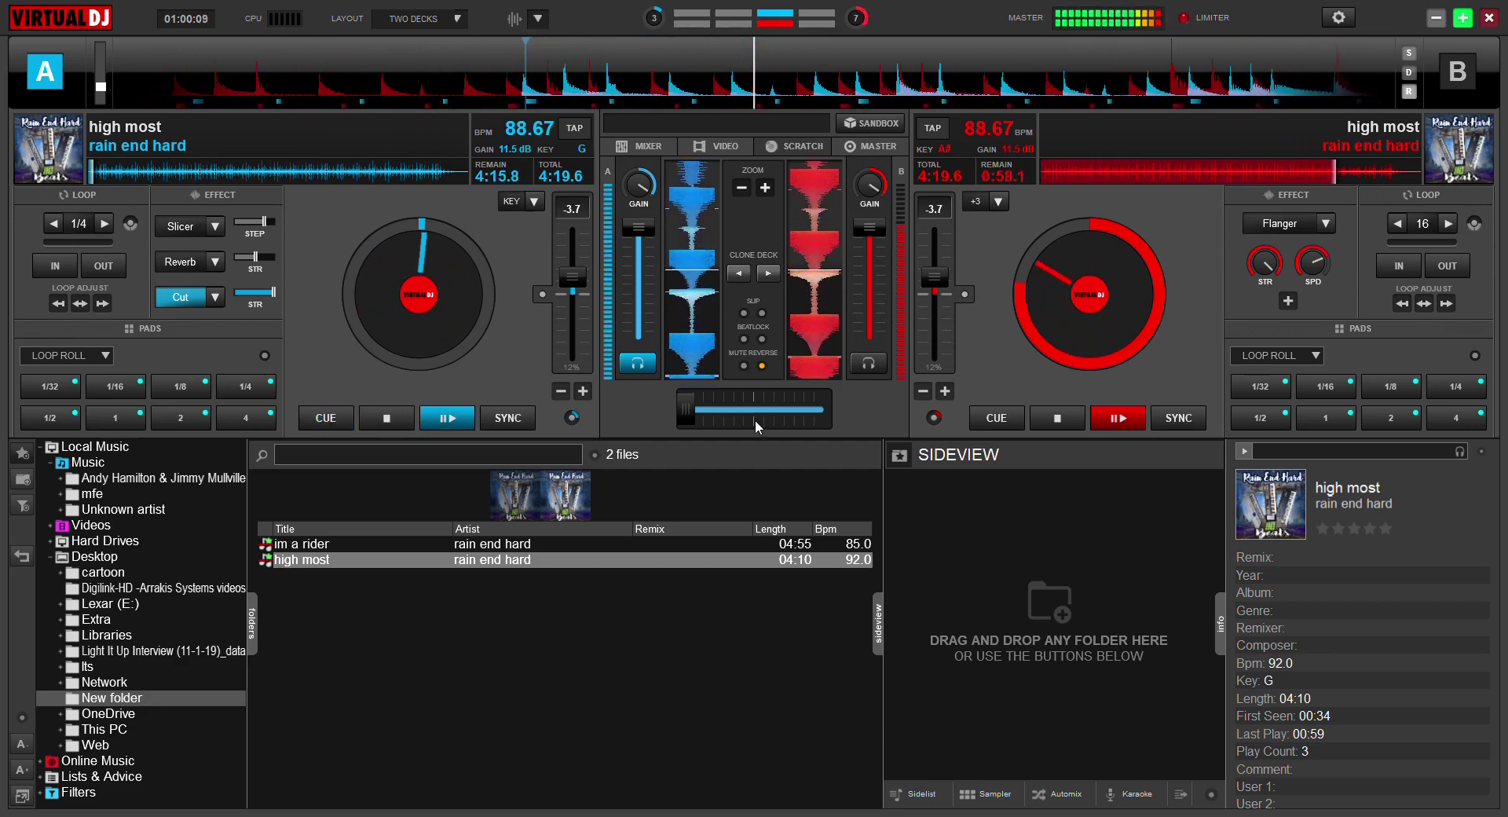
Turn off deck A's Cut effect and set its loop length to 1 beat
{"action": "left_click", "coordinate": [179, 298]}
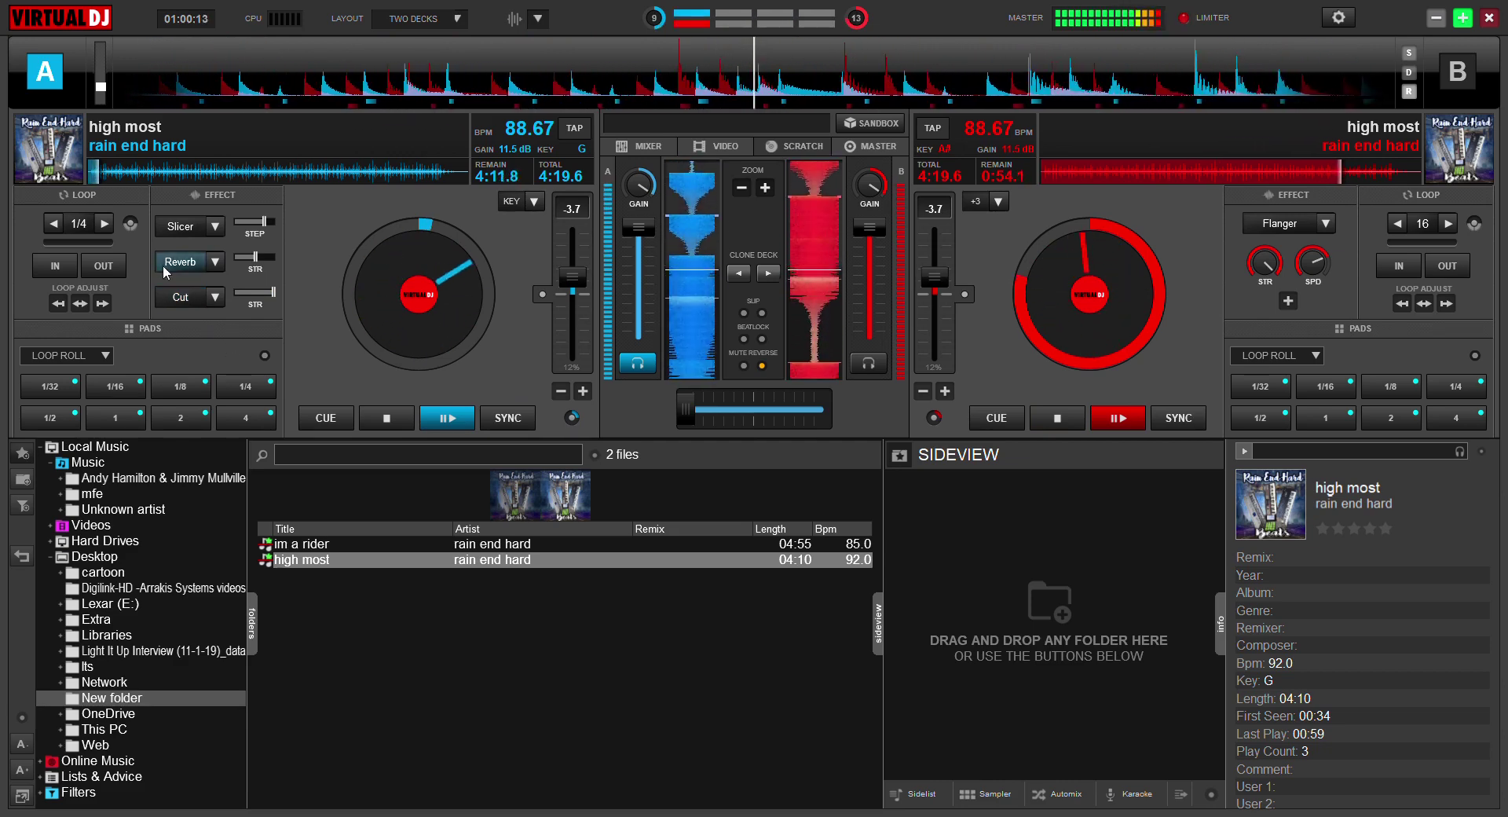
{"action": "left_click", "coordinate": [104, 224]}
{"action": "left_click", "coordinate": [104, 224]}
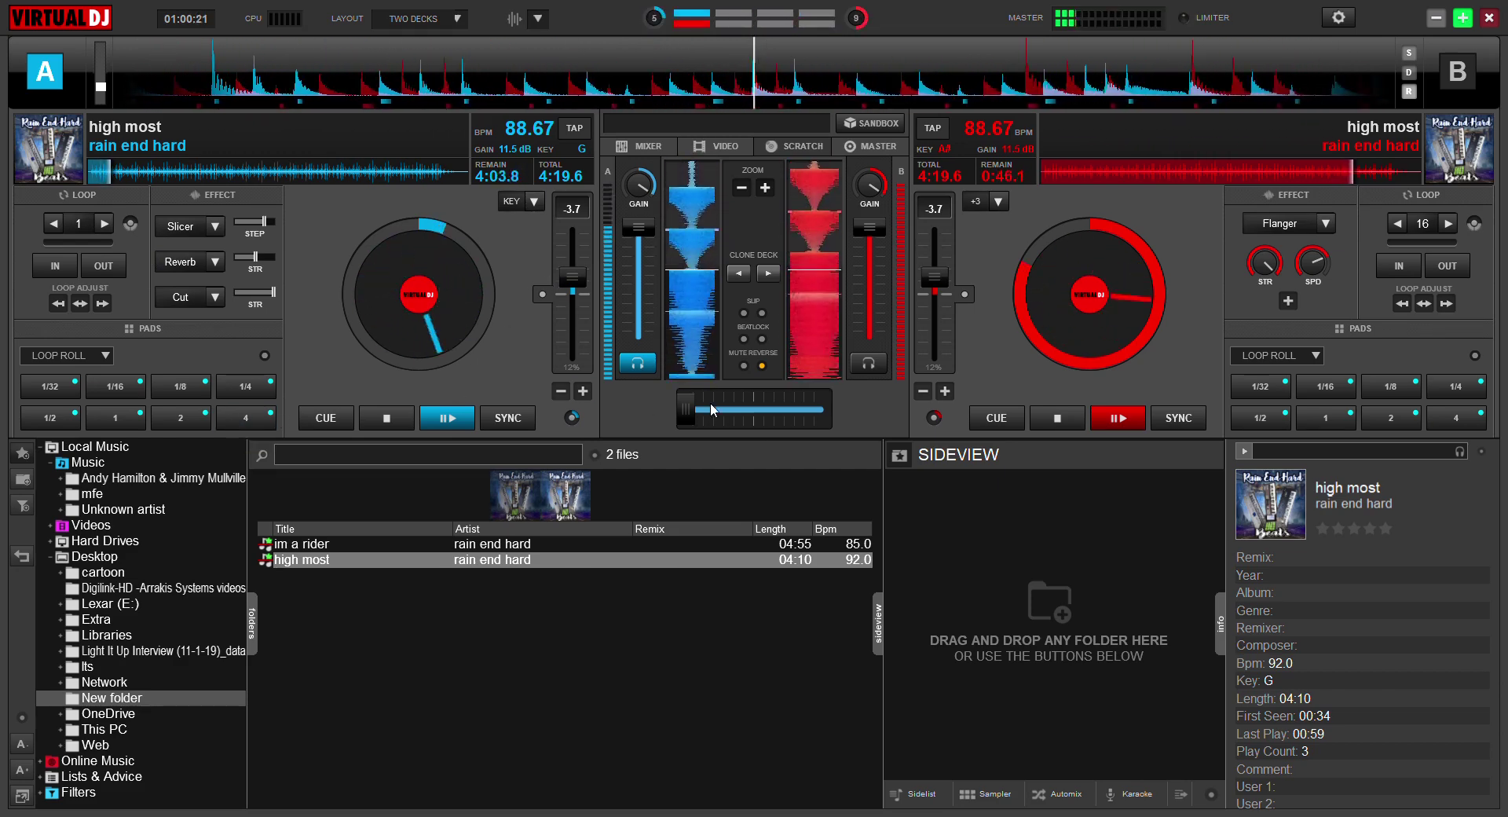
Choose Backspin as the master effect, trigger and release it, and resume playback on deck A
{"action": "left_click", "coordinate": [656, 144]}
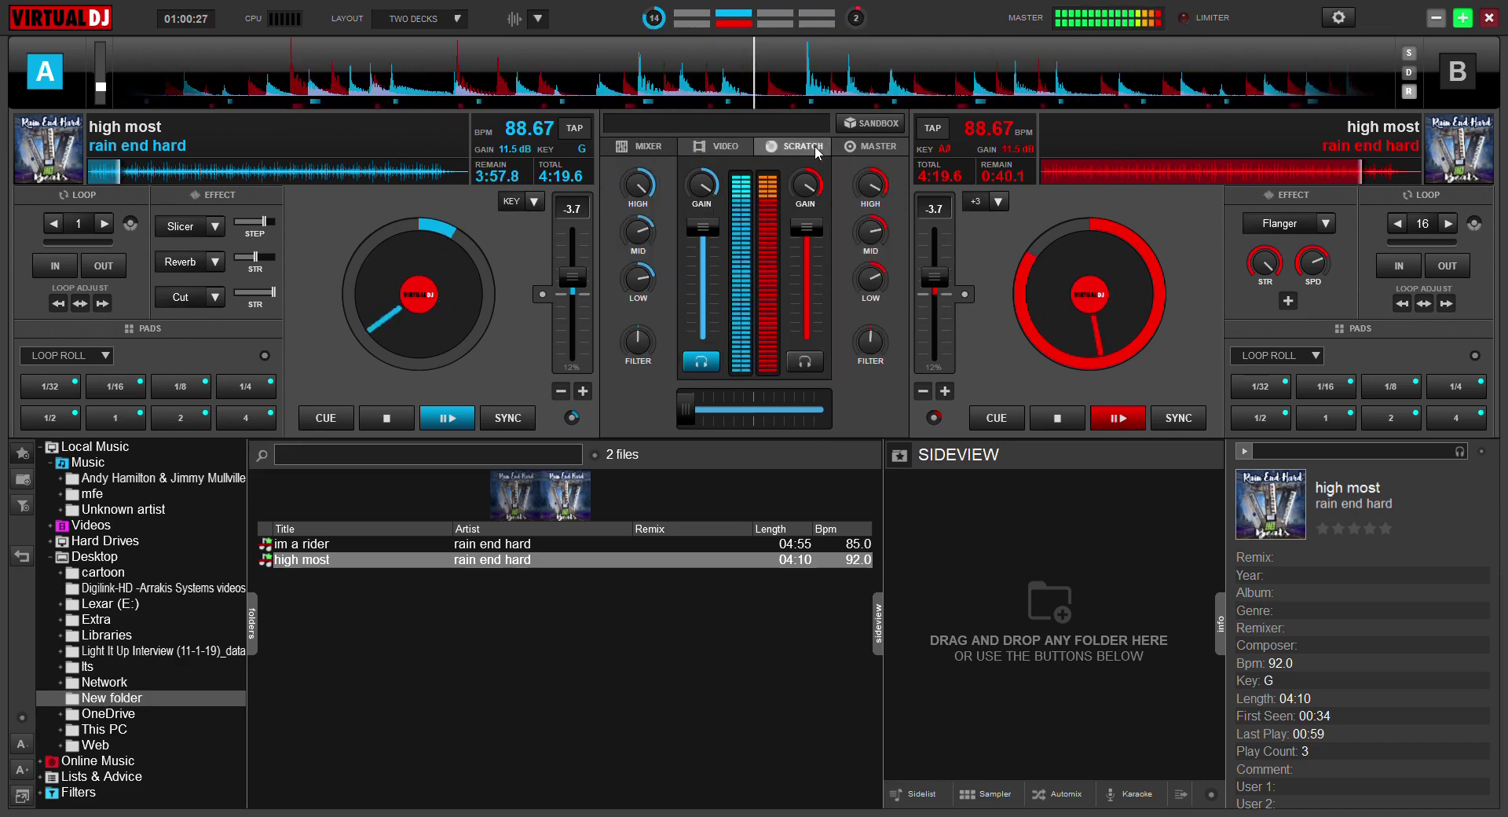
{"action": "left_click", "coordinate": [868, 147]}
{"action": "left_click", "coordinate": [867, 147]}
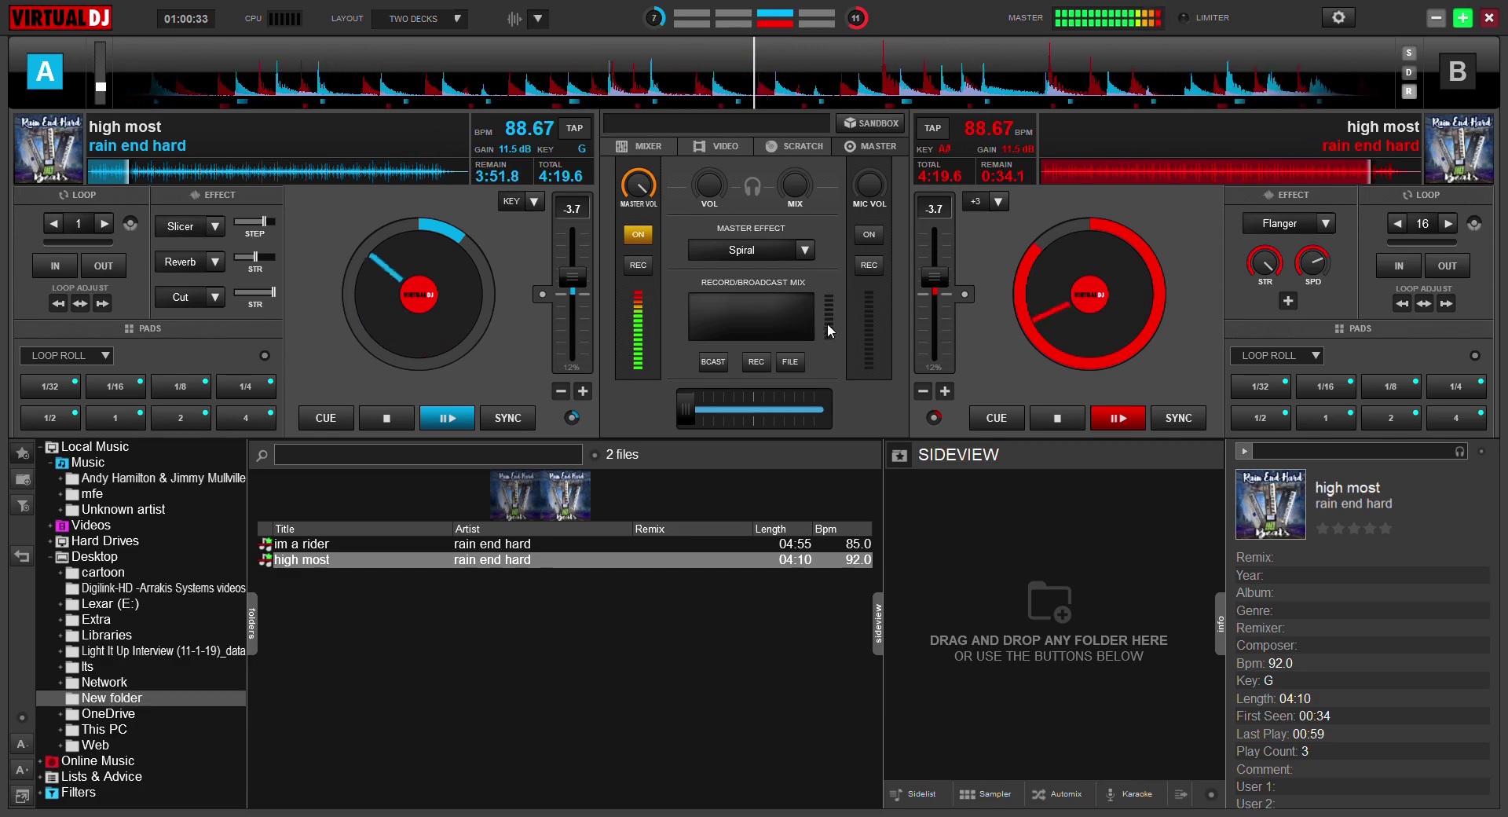
{"action": "left_click", "coordinate": [750, 251]}
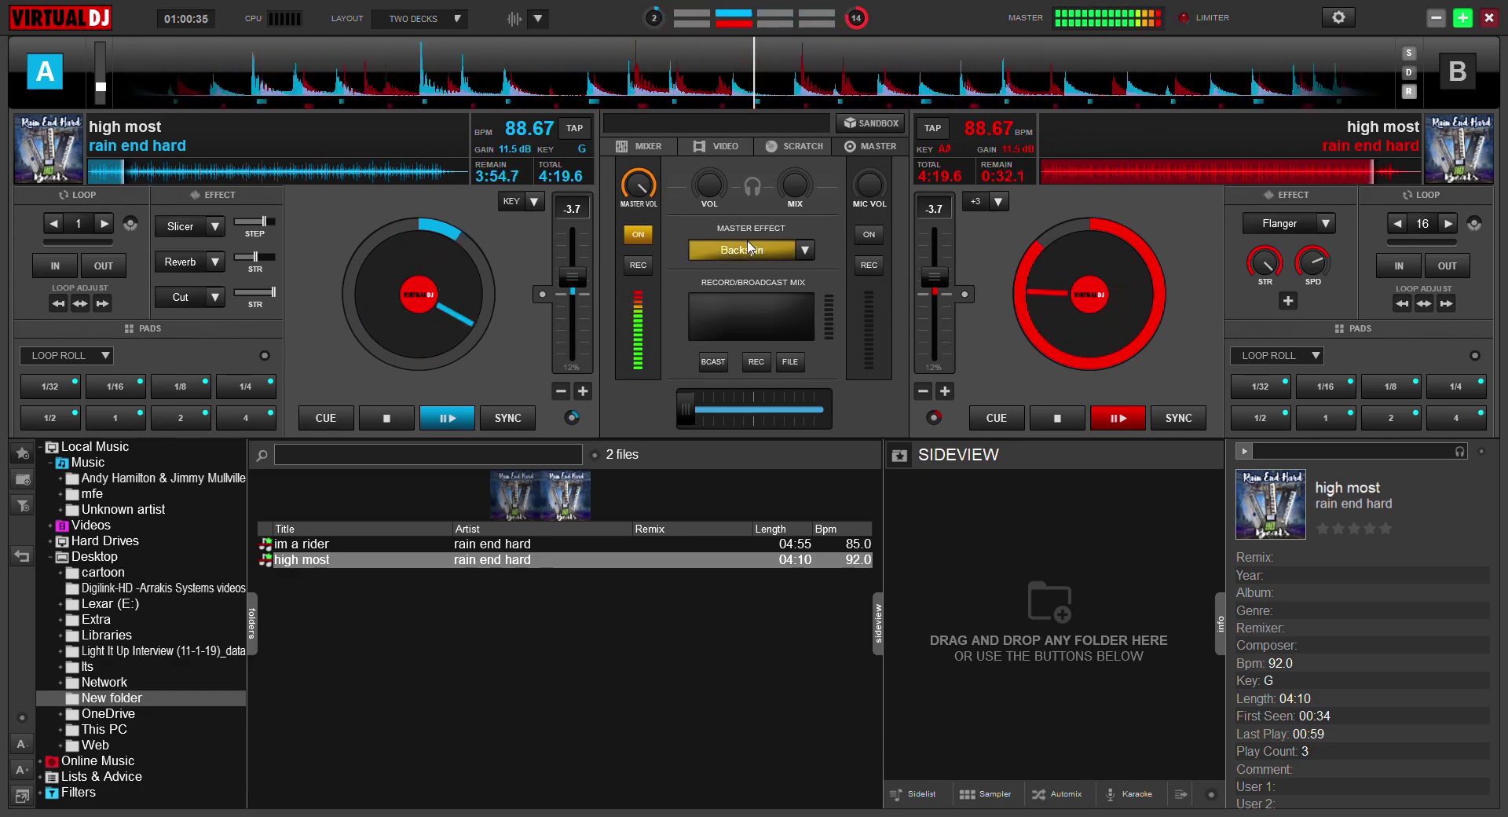
{"action": "left_click", "coordinate": [750, 250]}
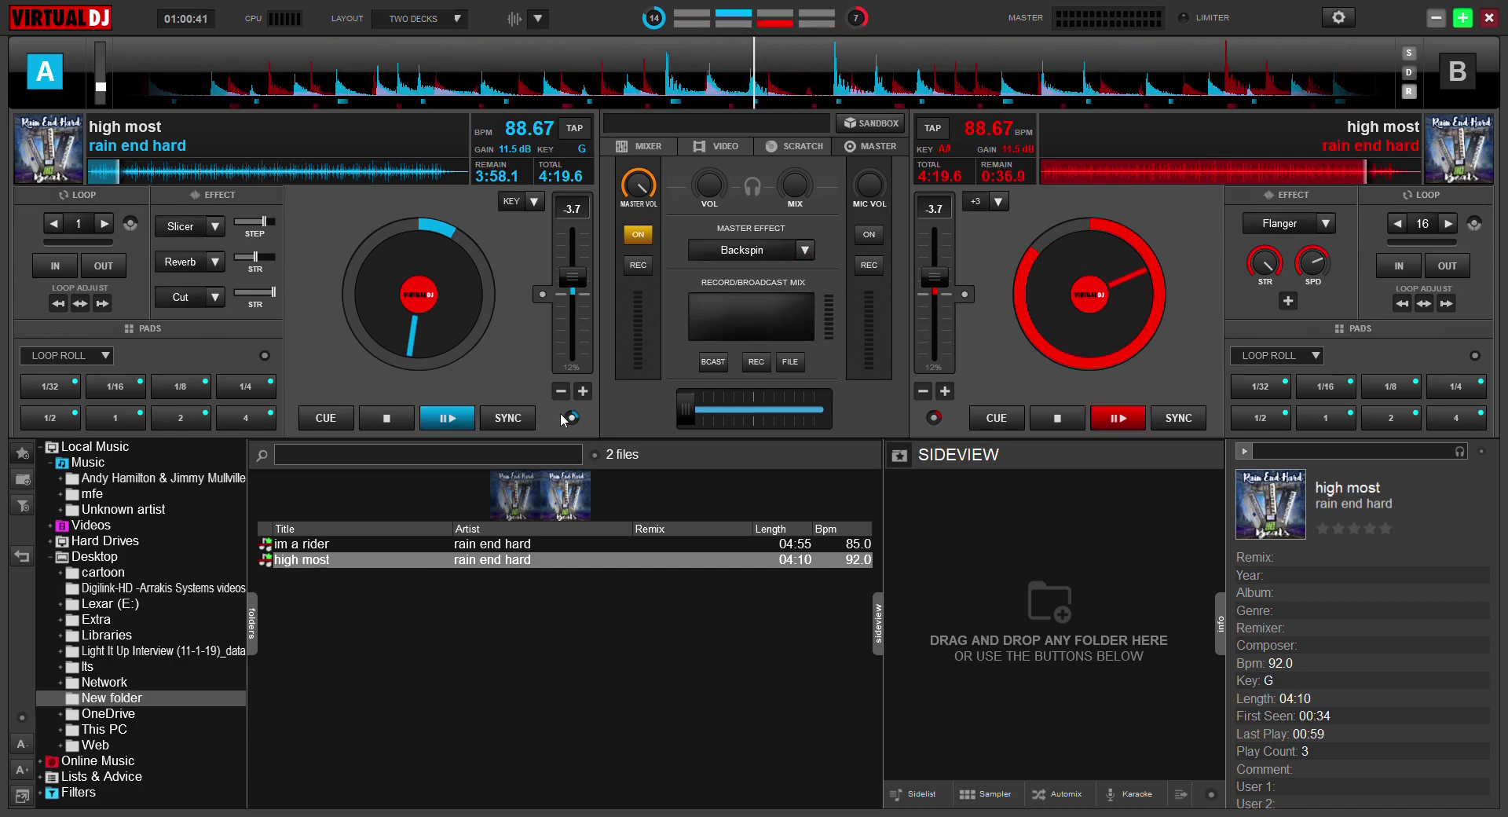
{"action": "left_click", "coordinate": [447, 417]}
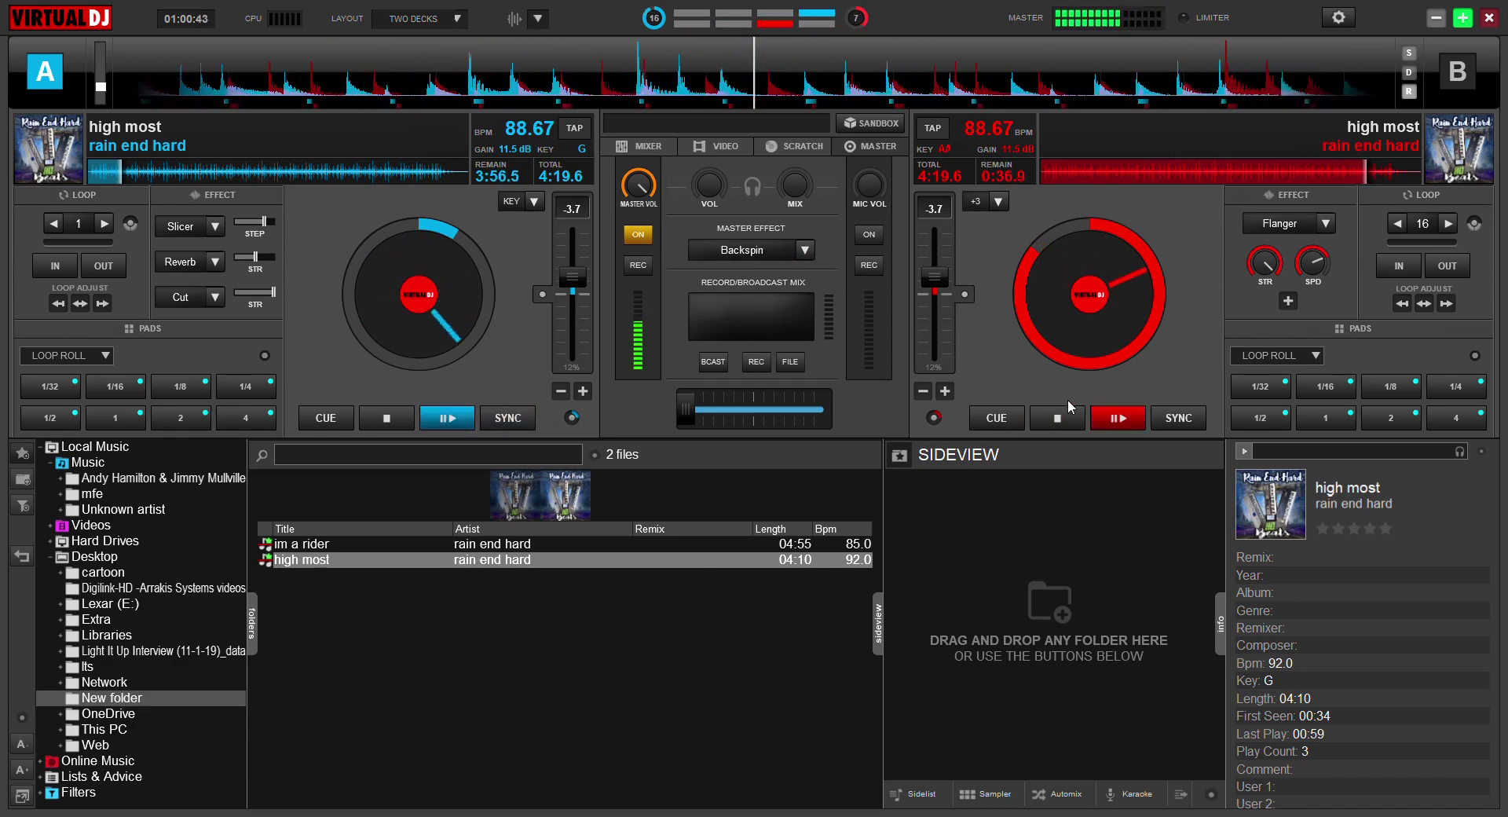
Return deck A to a single effect slot, try Backspin there, and switch it to an active Cut effect
{"action": "left_click", "coordinate": [233, 196]}
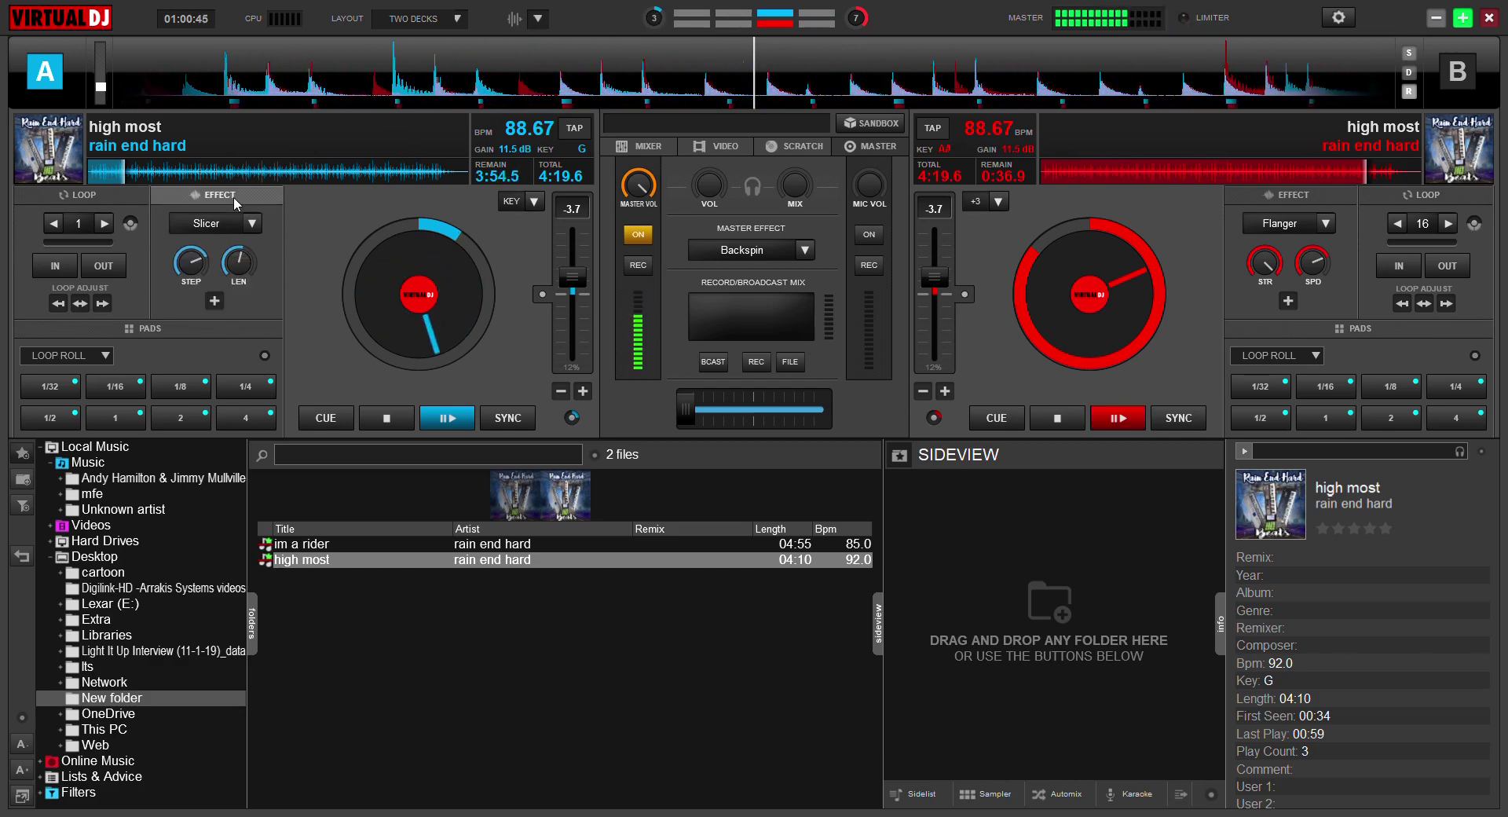
{"action": "left_click", "coordinate": [250, 224]}
{"action": "left_click", "coordinate": [279, 251]}
{"action": "left_click", "coordinate": [212, 227]}
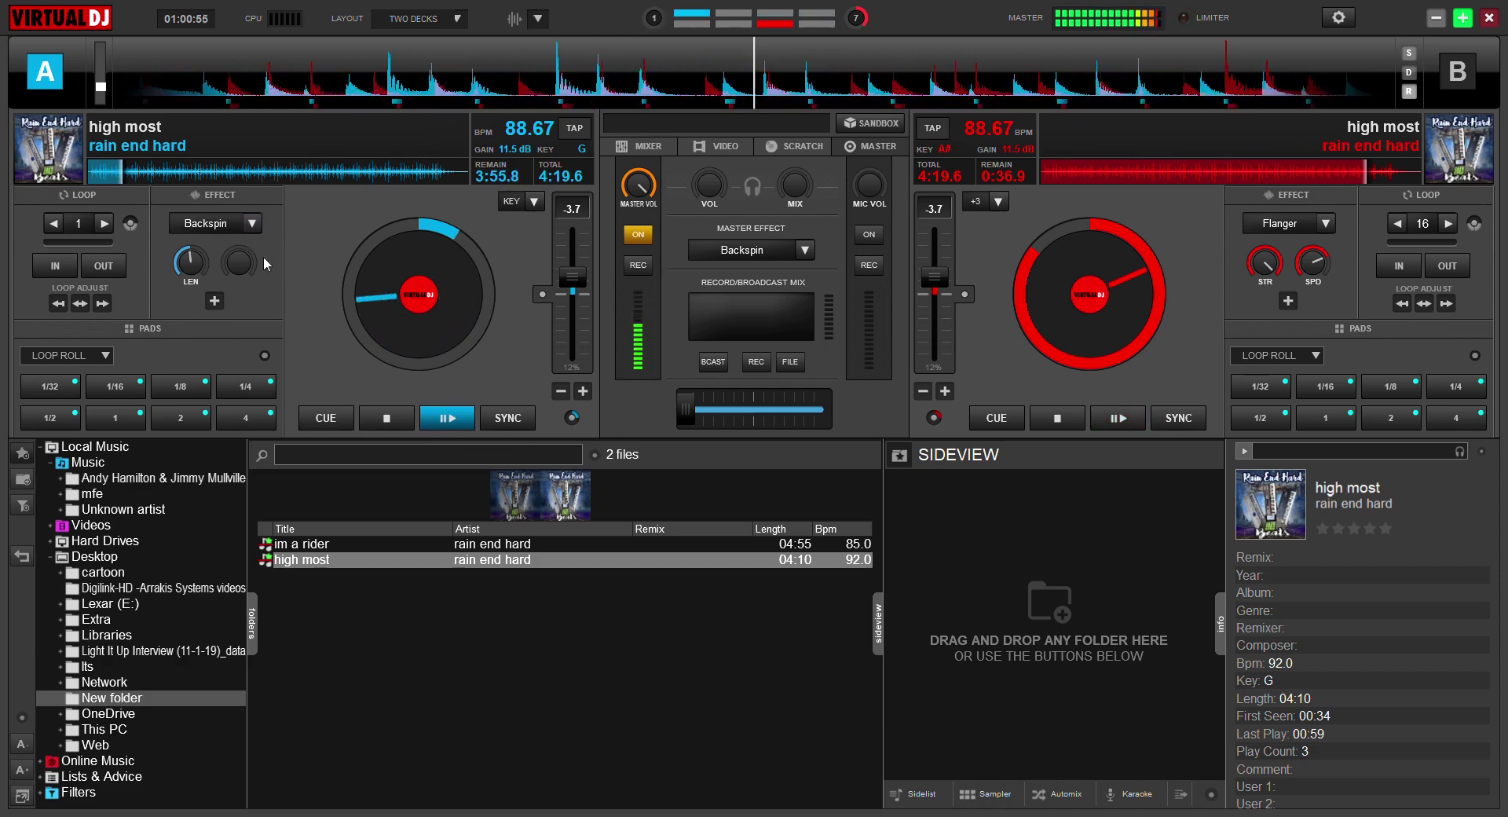
{"action": "left_click", "coordinate": [193, 224]}
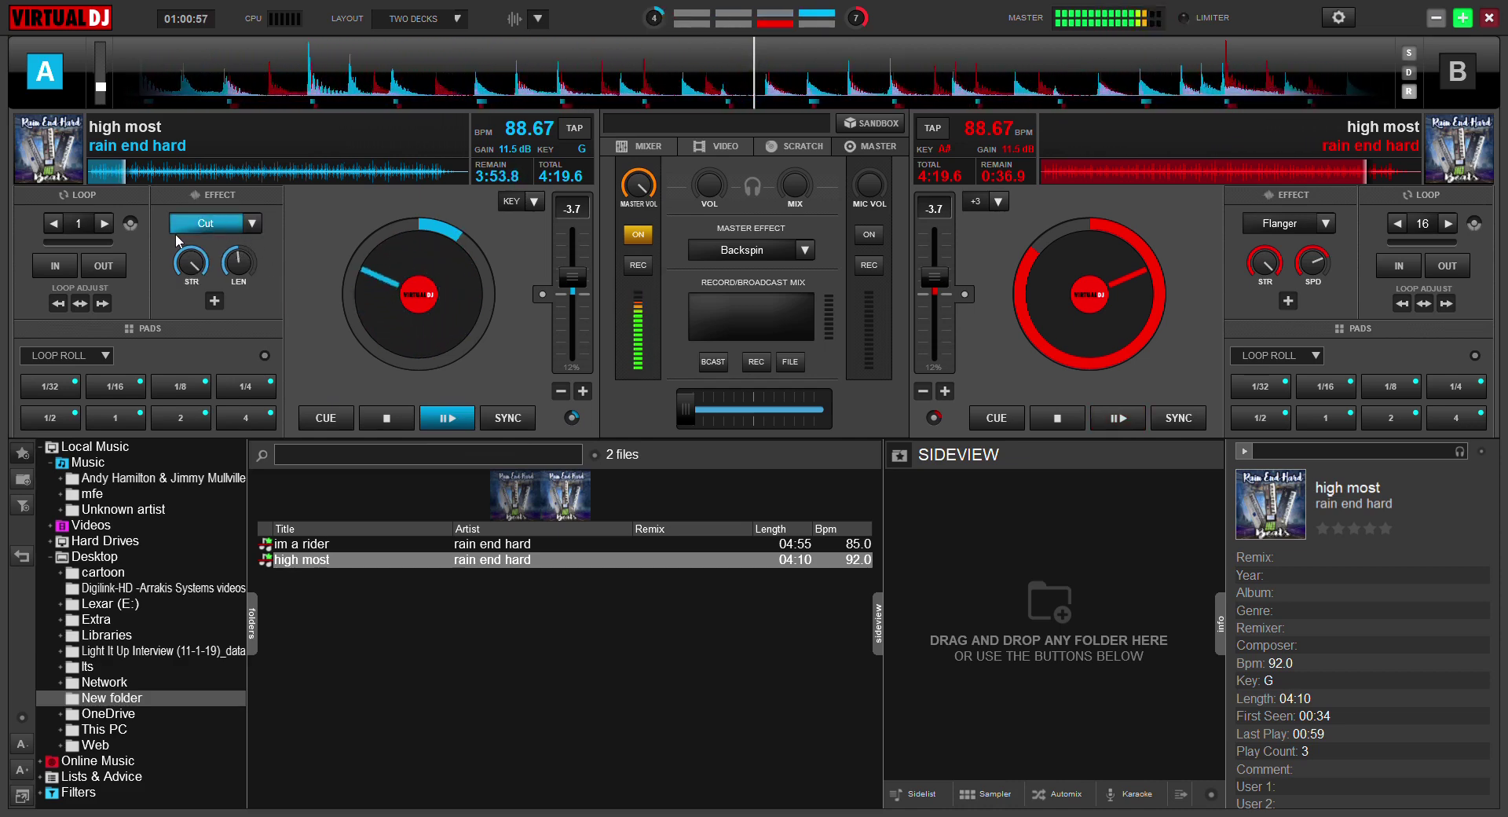
Blend deck B with its Flanger on against deck A at the crossfader's centre, and stop both decks
{"action": "left_click", "coordinate": [1310, 226]}
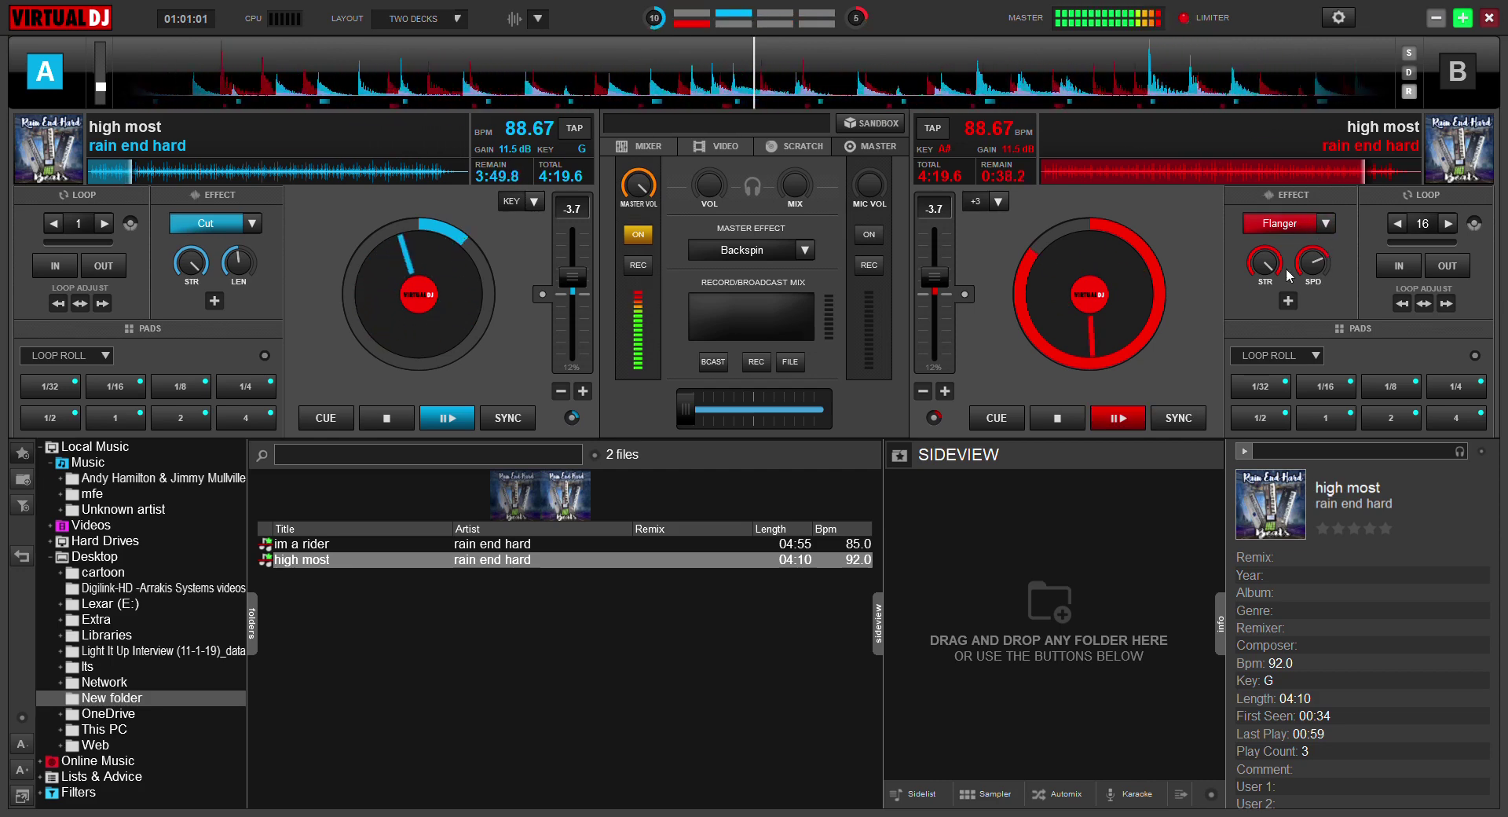
{"action": "left_click_drag", "start_coordinate": [685, 408], "coordinate": [757, 414]}
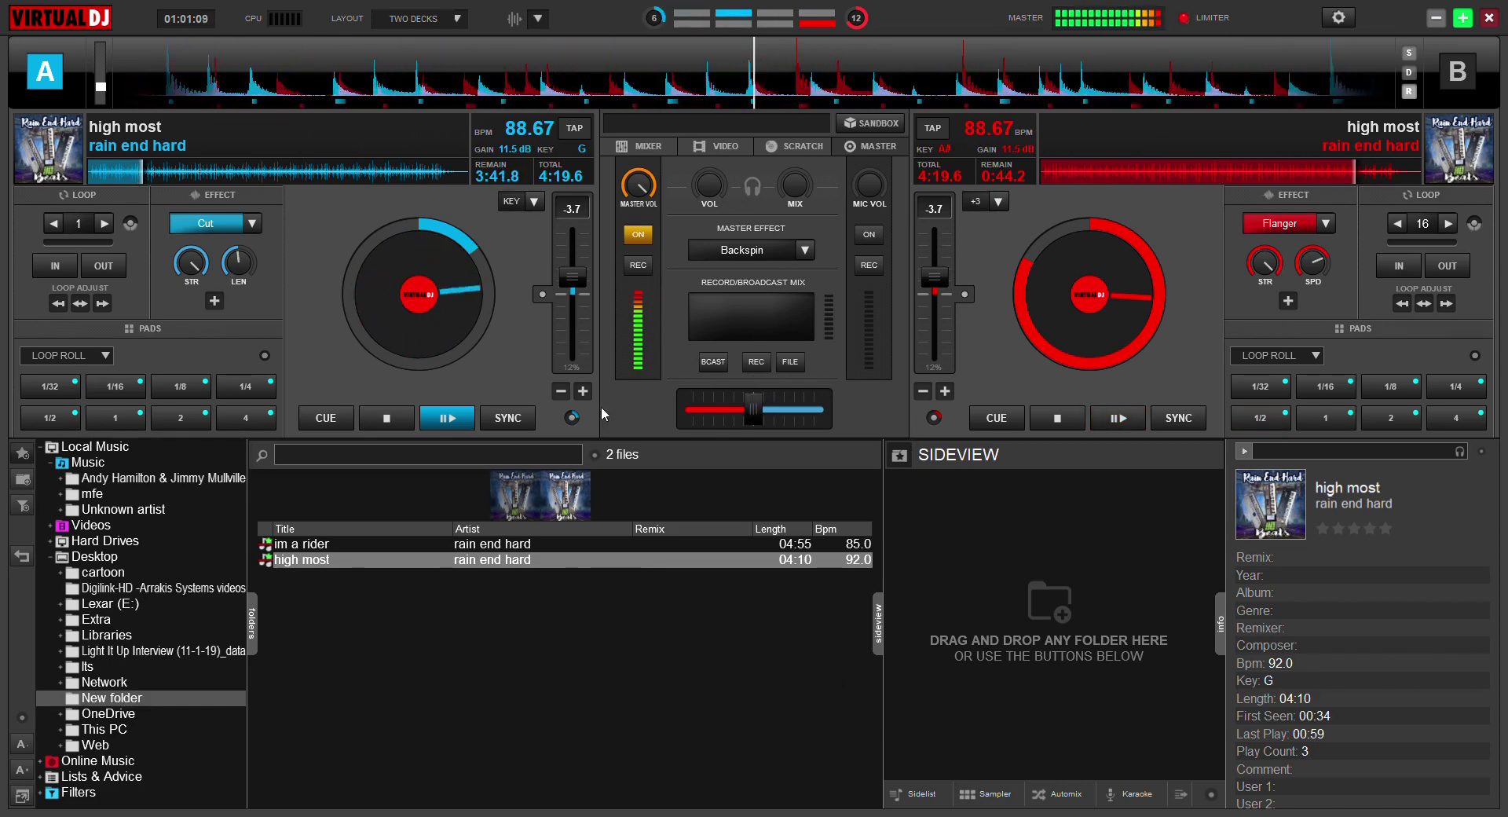
{"action": "left_click", "coordinate": [404, 420]}
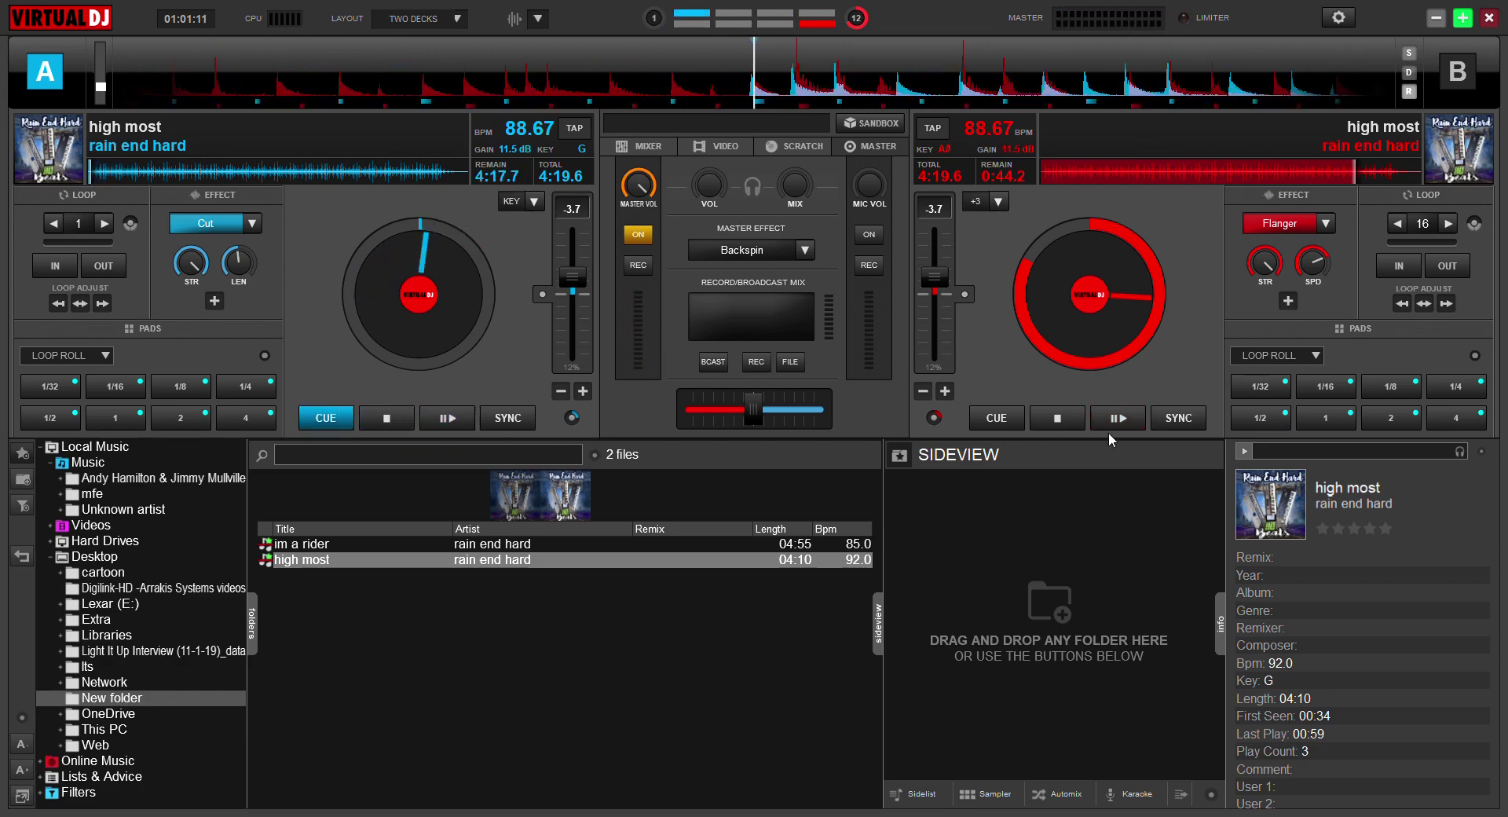